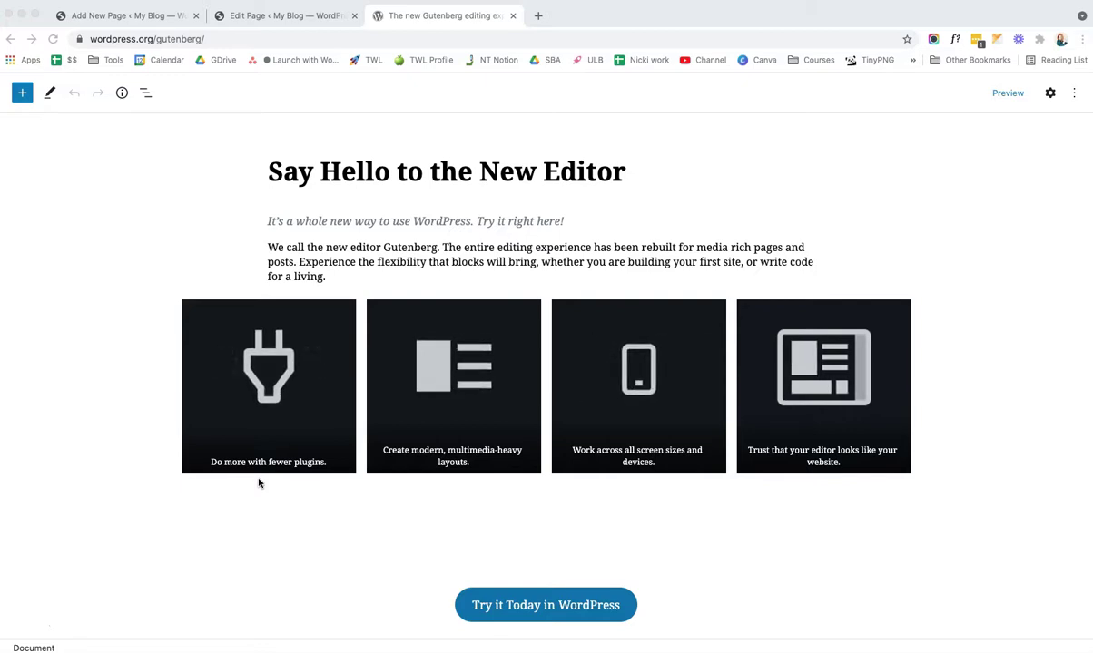
Step: Compare the classic editor's new page, the Privacy Policy page in the block editor, and the Gutenberg demo page
{"action": "left_click", "coordinate": [260, 490]}
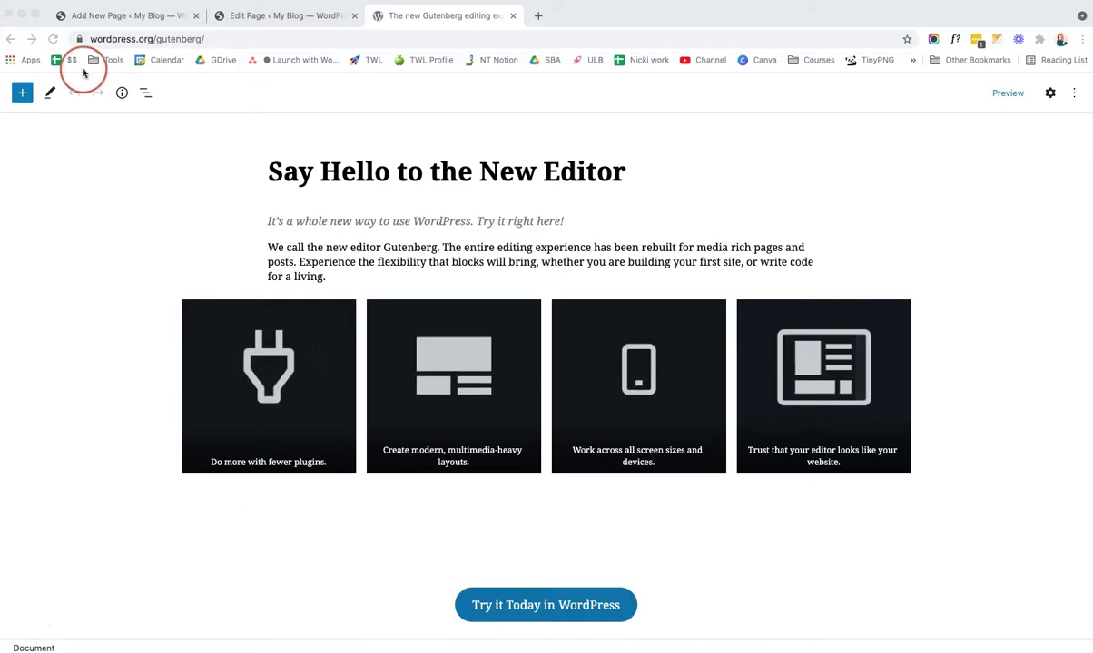
{"action": "left_click", "coordinate": [103, 20]}
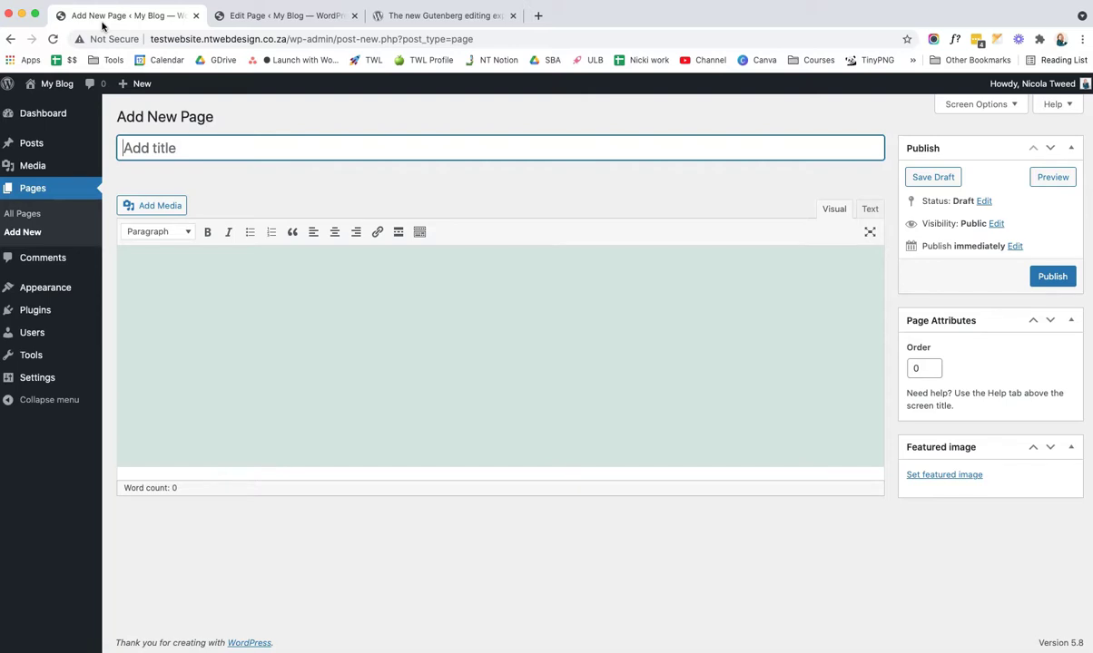
{"action": "left_click", "coordinate": [235, 15]}
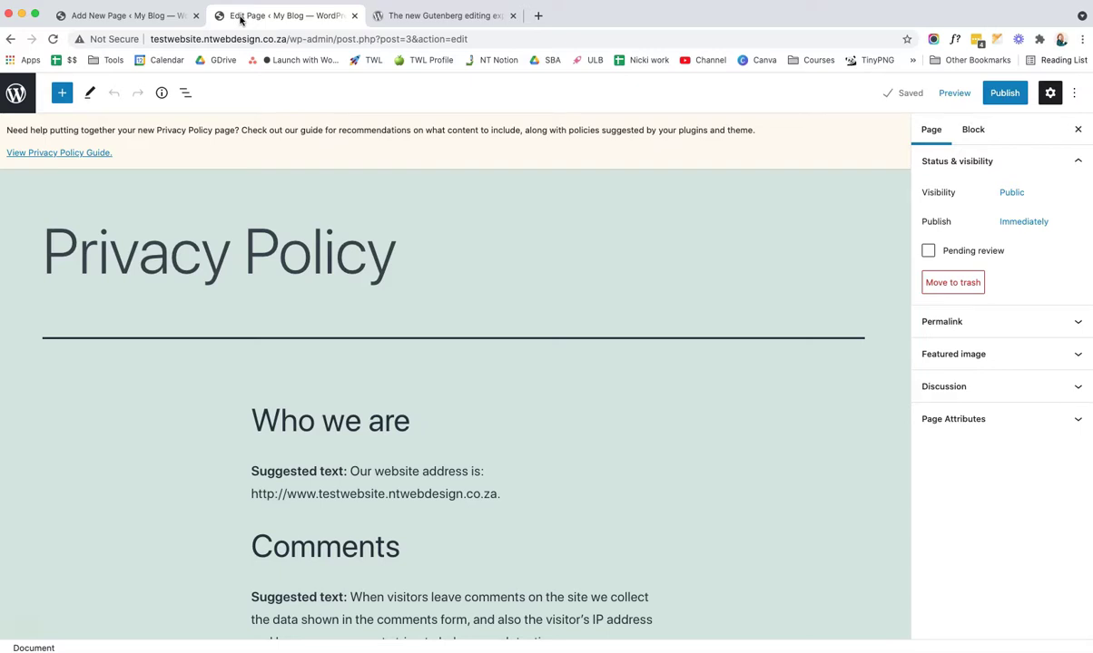
{"action": "left_click", "coordinate": [409, 17]}
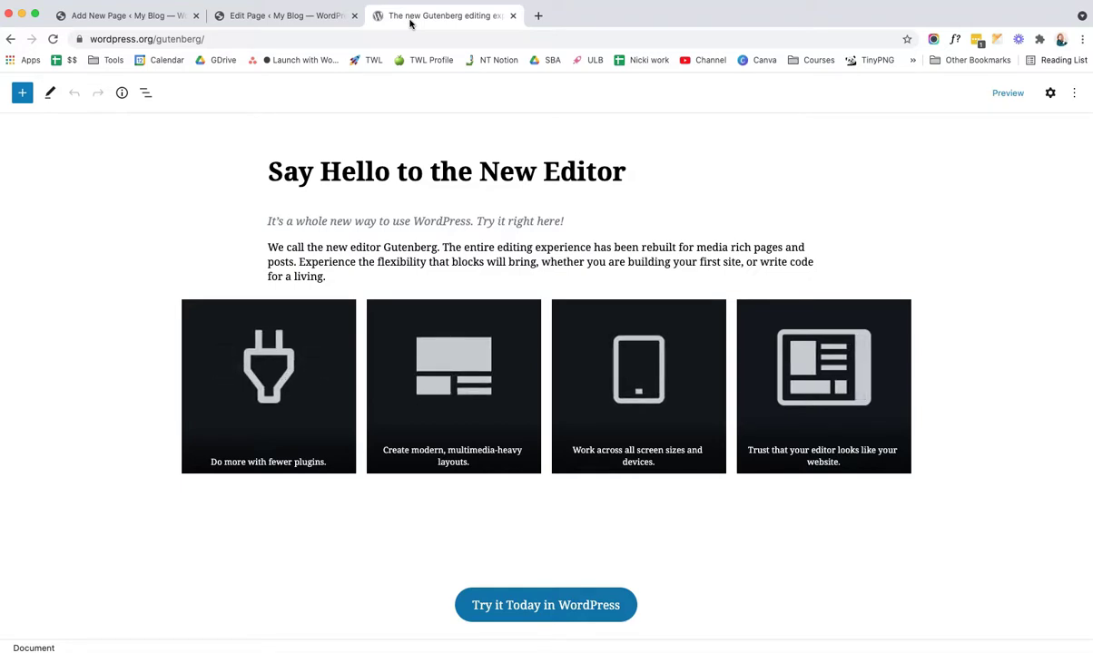
{"action": "left_click", "coordinate": [86, 612]}
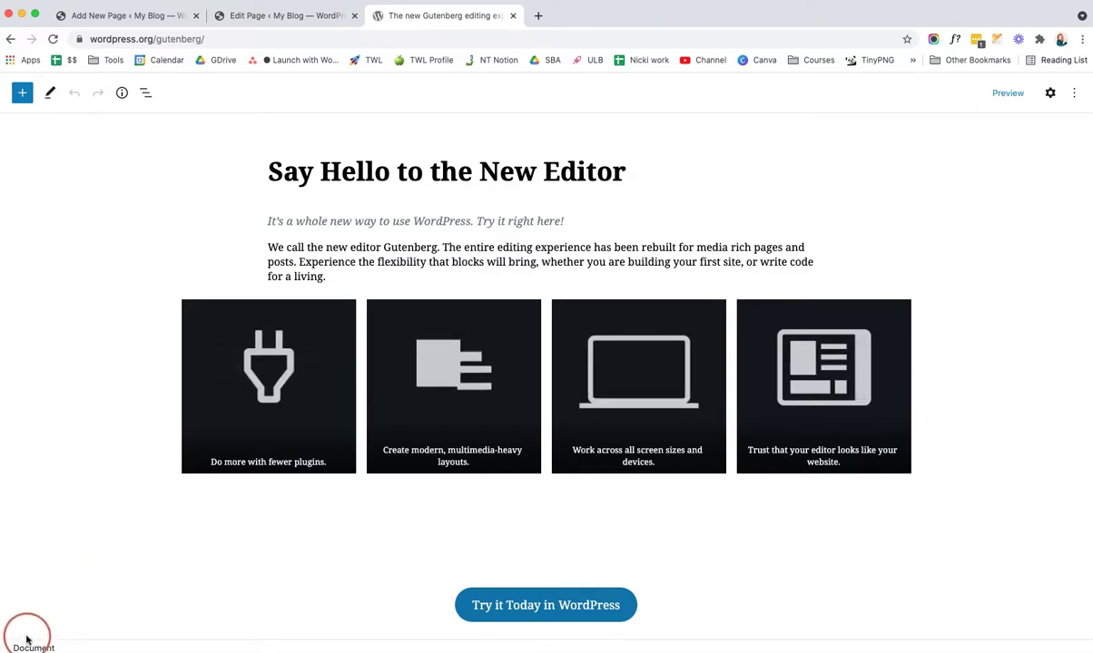
{"action": "left_click_drag", "start_coordinate": [24, 639], "coordinate": [191, 528]}
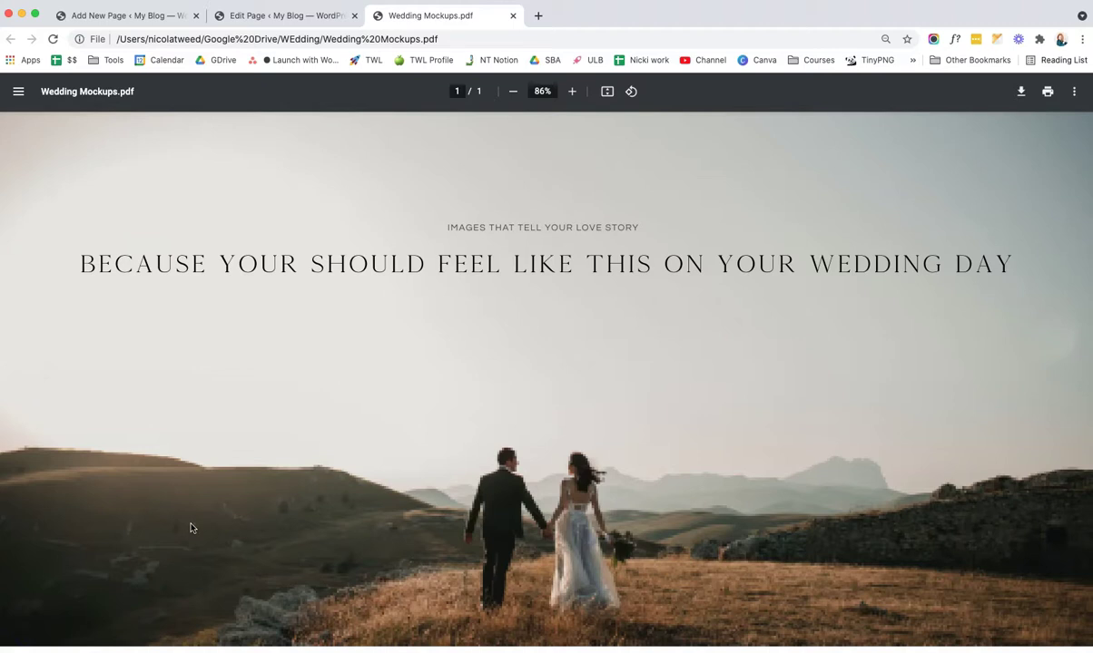
Step: Review the Wedding Mockups.pdf design from the hero image down to the about section
{"action": "left_click", "coordinate": [275, 445]}
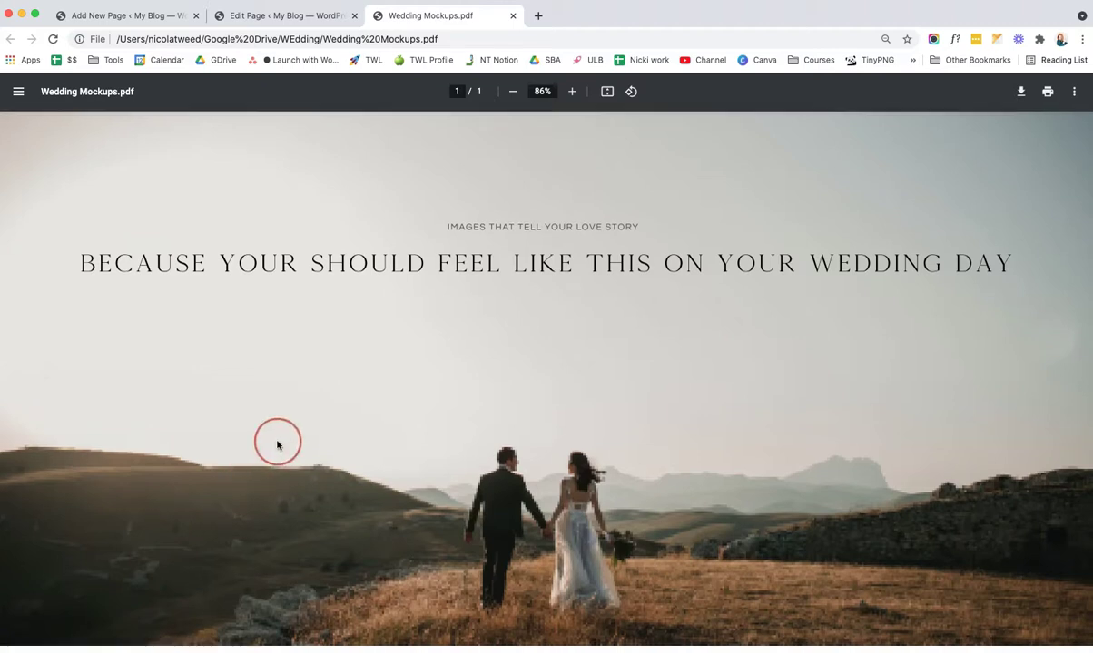
{"action": "scroll", "coordinate": [274, 446], "scroll_direction": "down", "scroll_amount": 5}
{"action": "scroll", "coordinate": [277, 445], "scroll_direction": "down", "scroll_amount": 10}
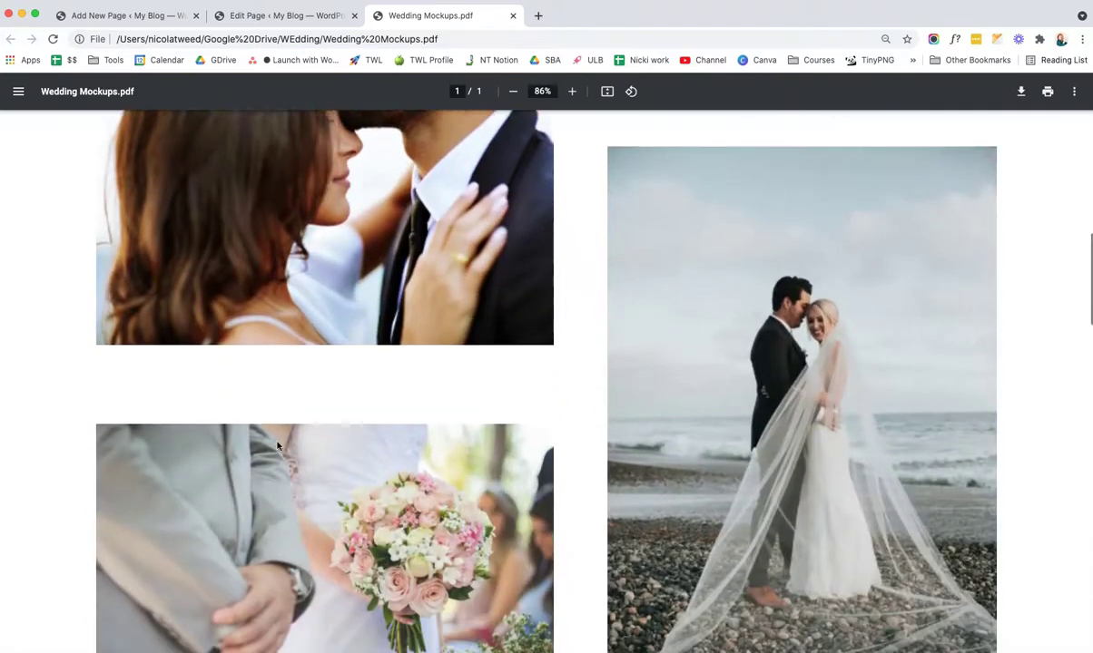
{"action": "scroll", "coordinate": [278, 445], "scroll_direction": "down", "scroll_amount": 3}
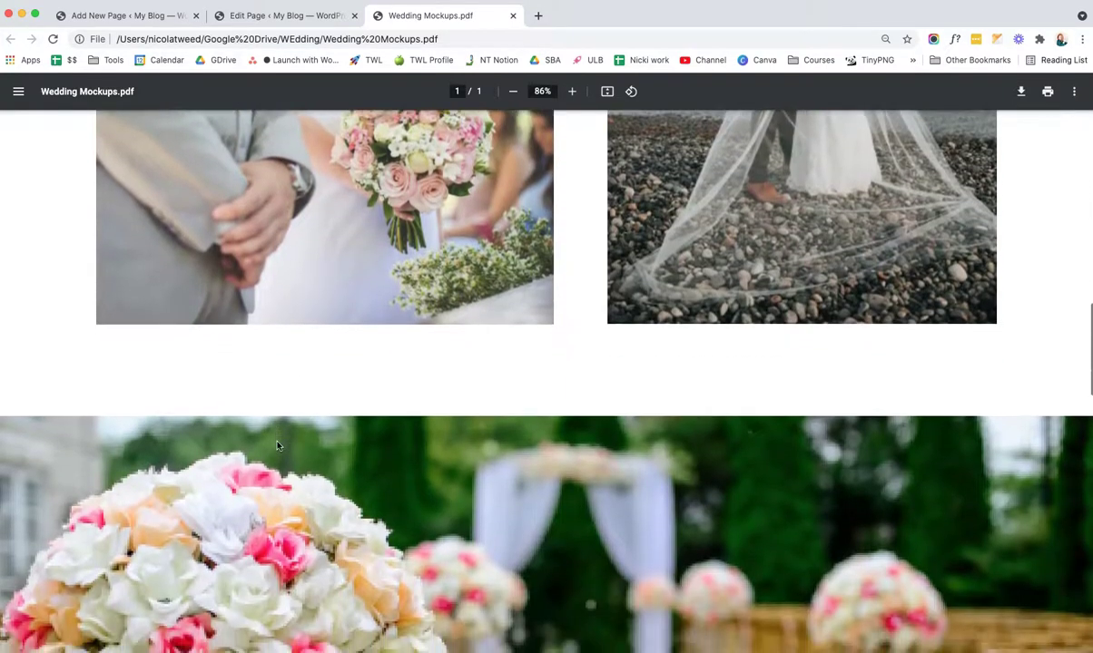
{"action": "scroll", "coordinate": [278, 446], "scroll_direction": "down", "scroll_amount": 9}
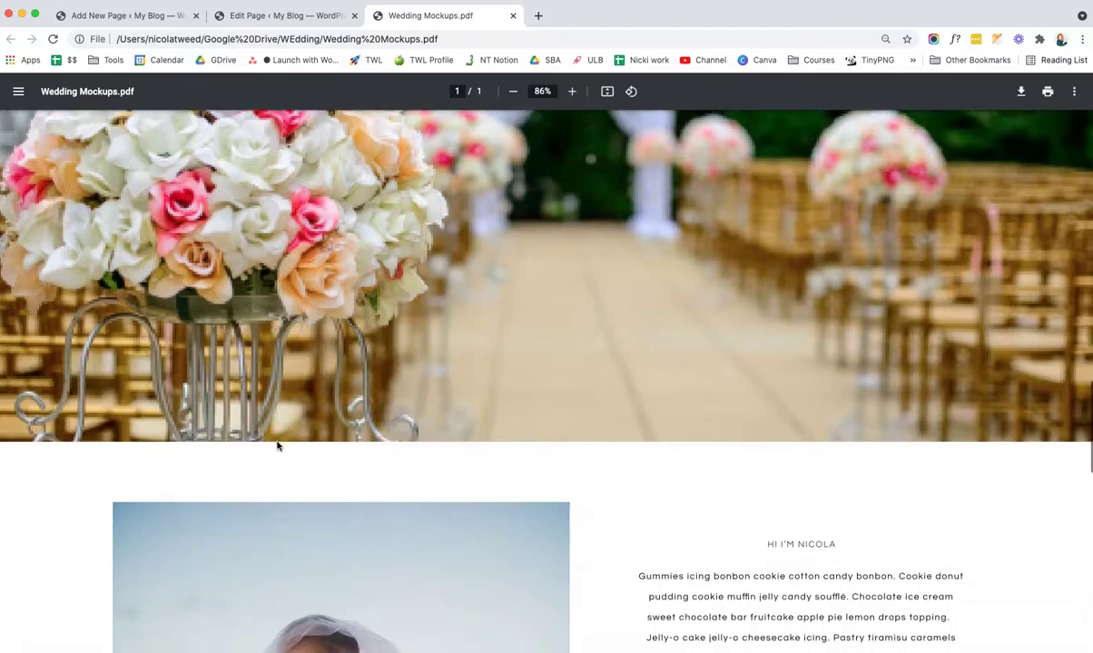
{"action": "scroll", "coordinate": [277, 445], "scroll_direction": "down", "scroll_amount": 8}
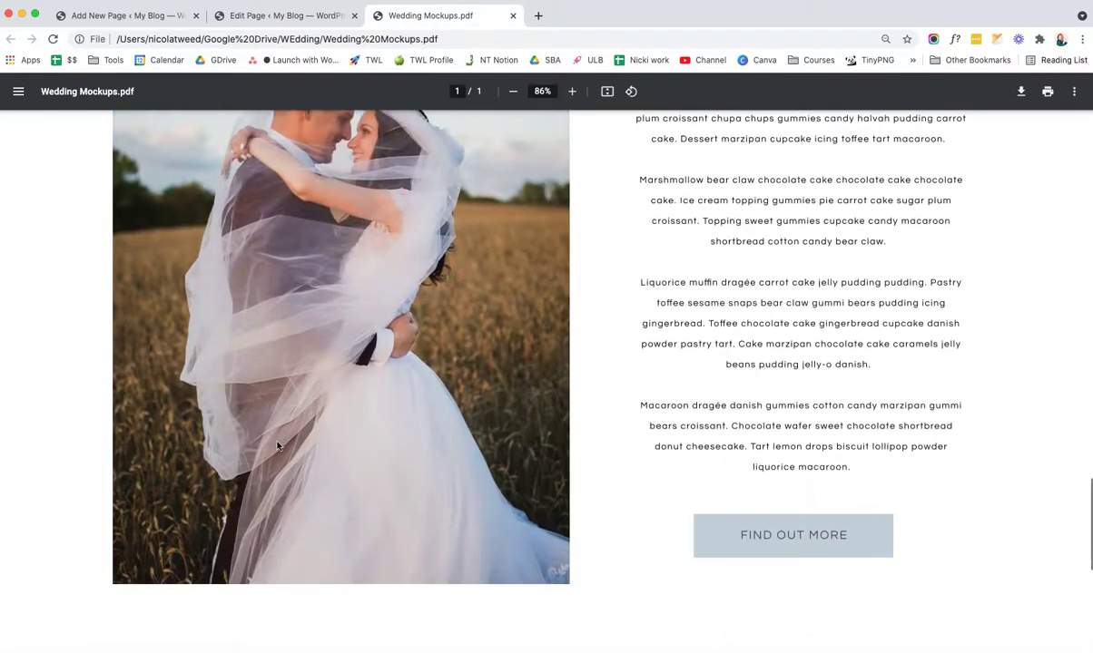
{"action": "scroll", "coordinate": [277, 446], "scroll_direction": "down", "scroll_amount": 2}
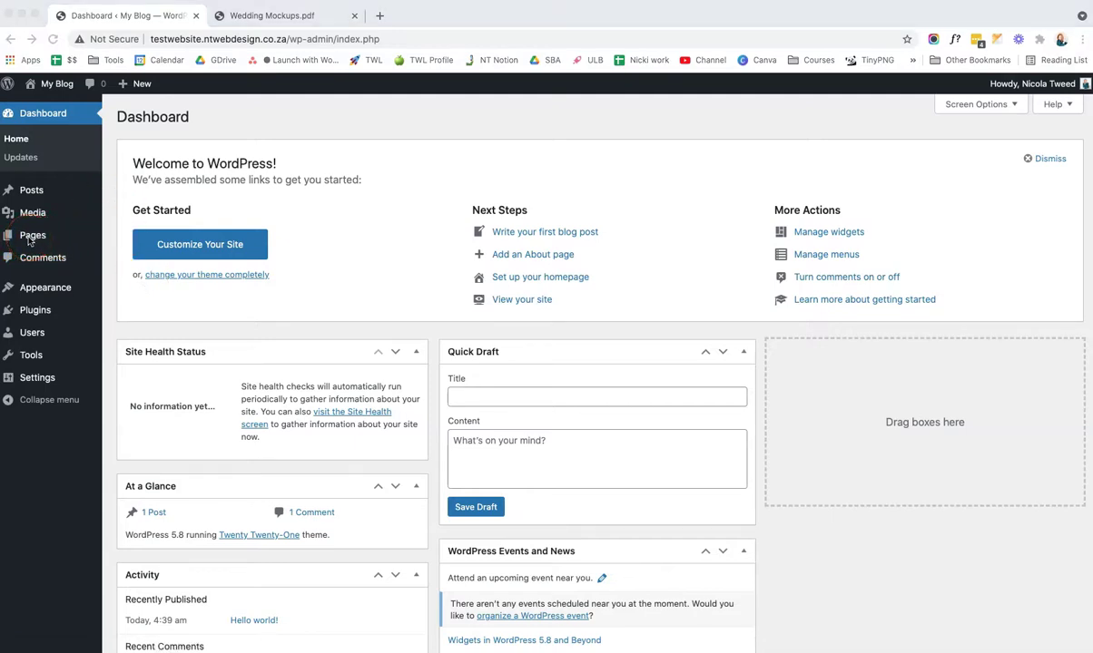
Step: Create a new page titled "wedding" and save it as a draft
{"action": "mouse_move", "coordinate": [31, 237]}
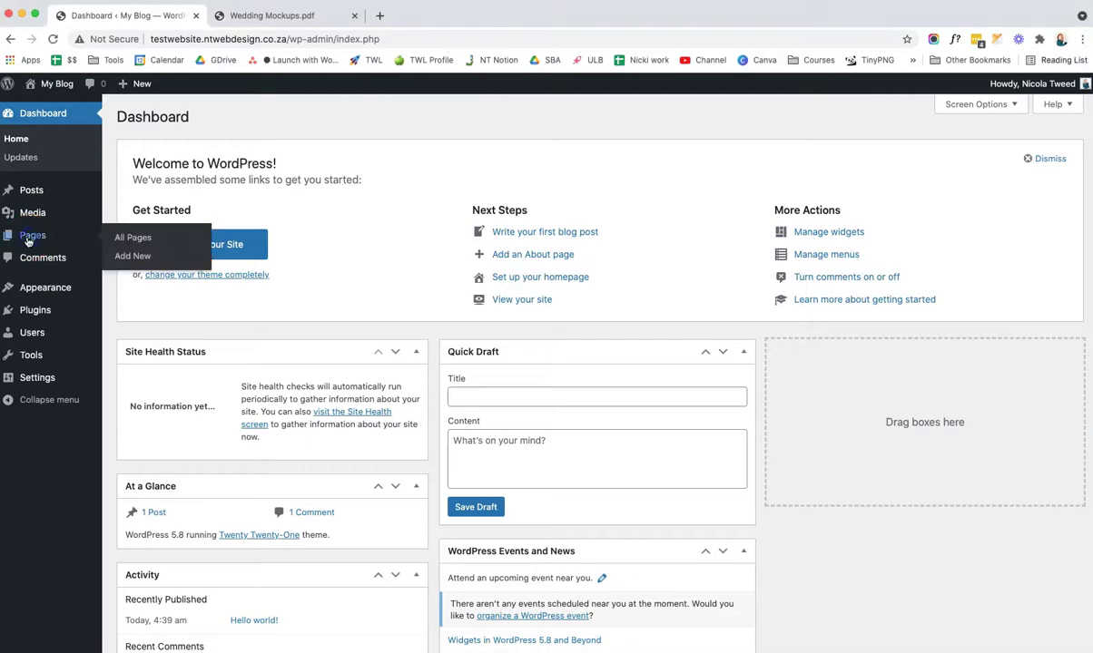
{"action": "left_click", "coordinate": [121, 254]}
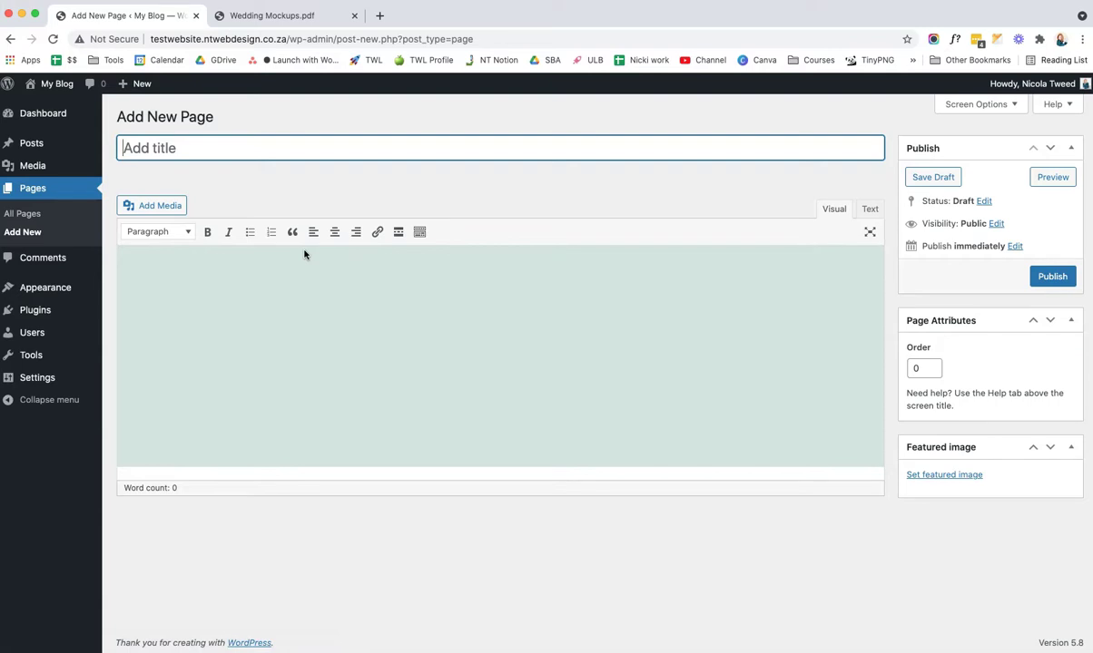
{"action": "type", "text": "wedding"}
{"action": "left_click", "coordinate": [943, 178]}
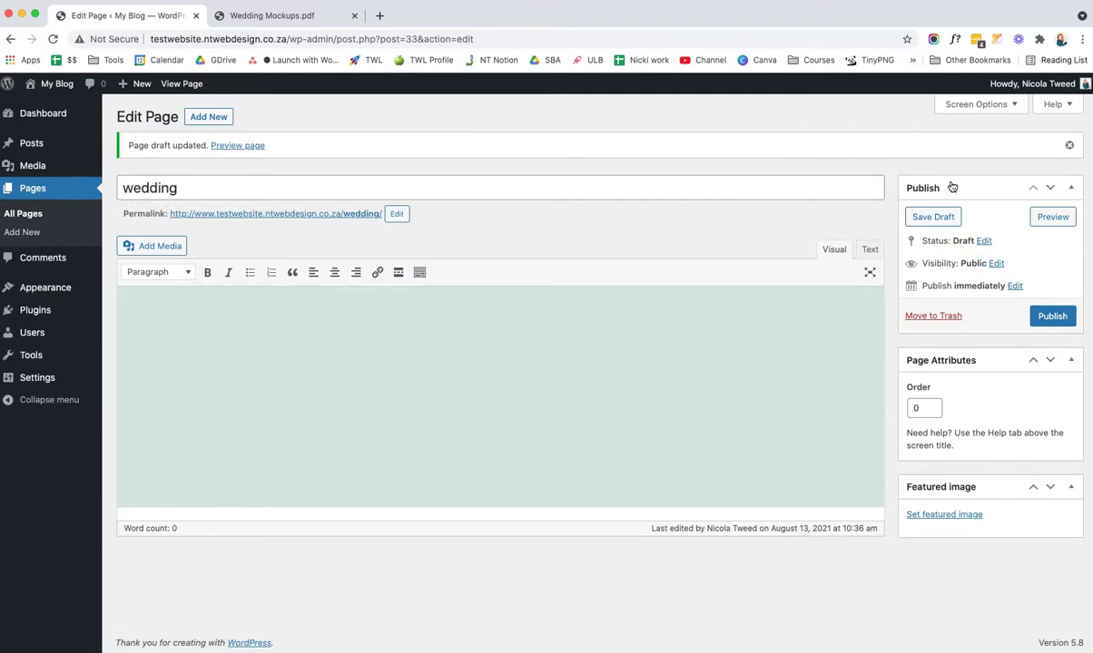
Step: Deactivate the Classic Editor plugin and open the wedding draft page for editing
{"action": "left_click", "coordinate": [33, 310]}
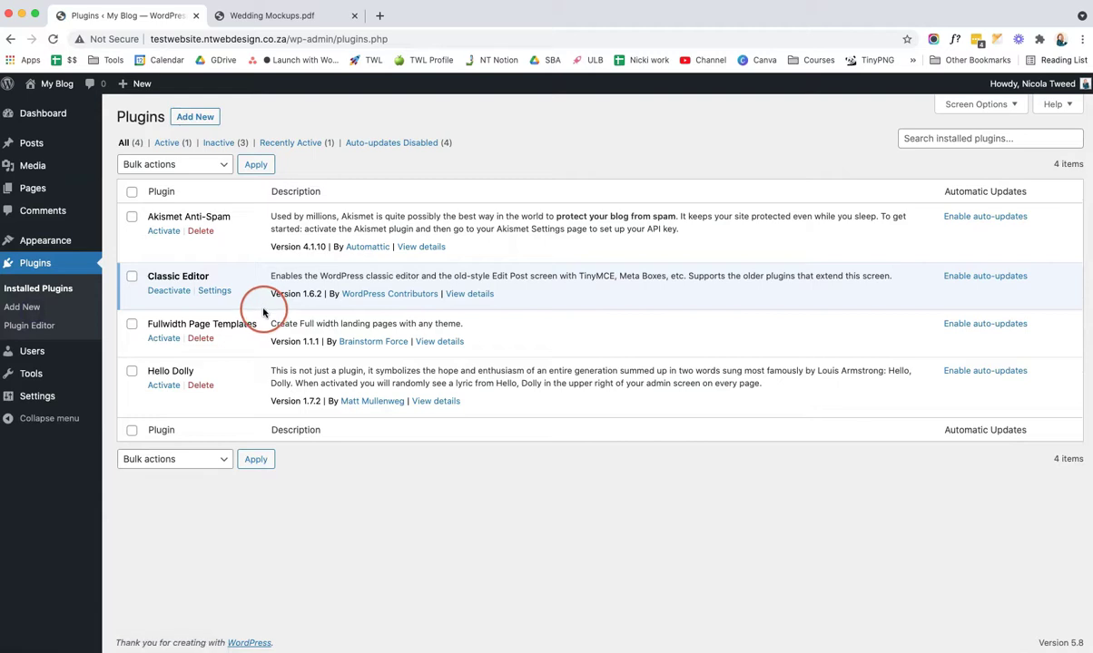
{"action": "left_click", "coordinate": [178, 293]}
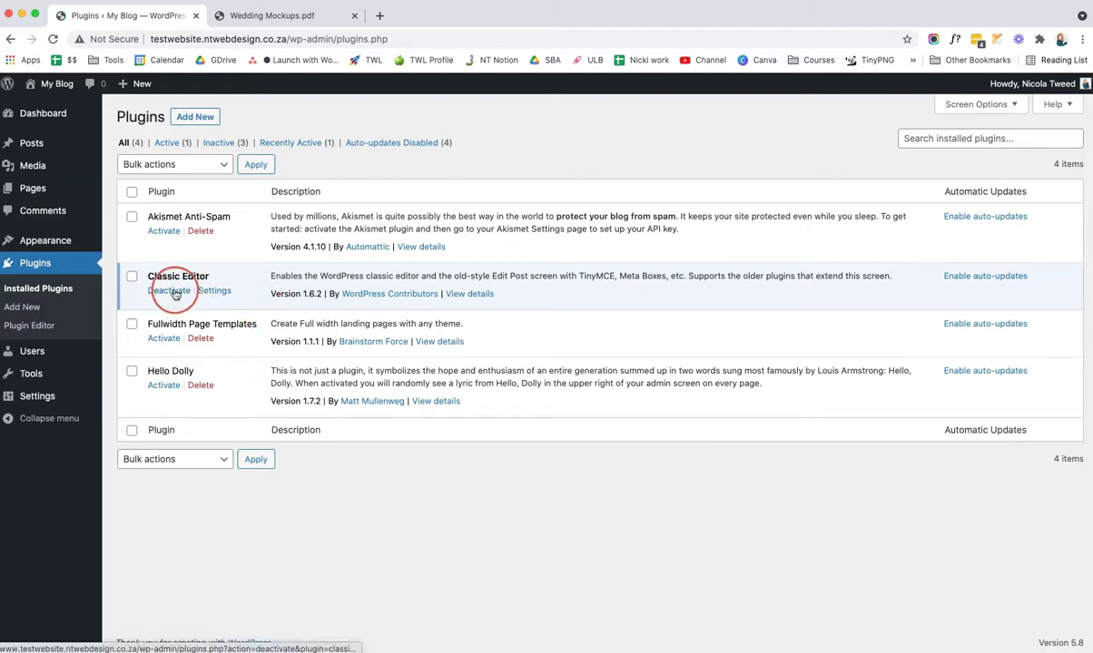
{"action": "mouse_move", "coordinate": [80, 188]}
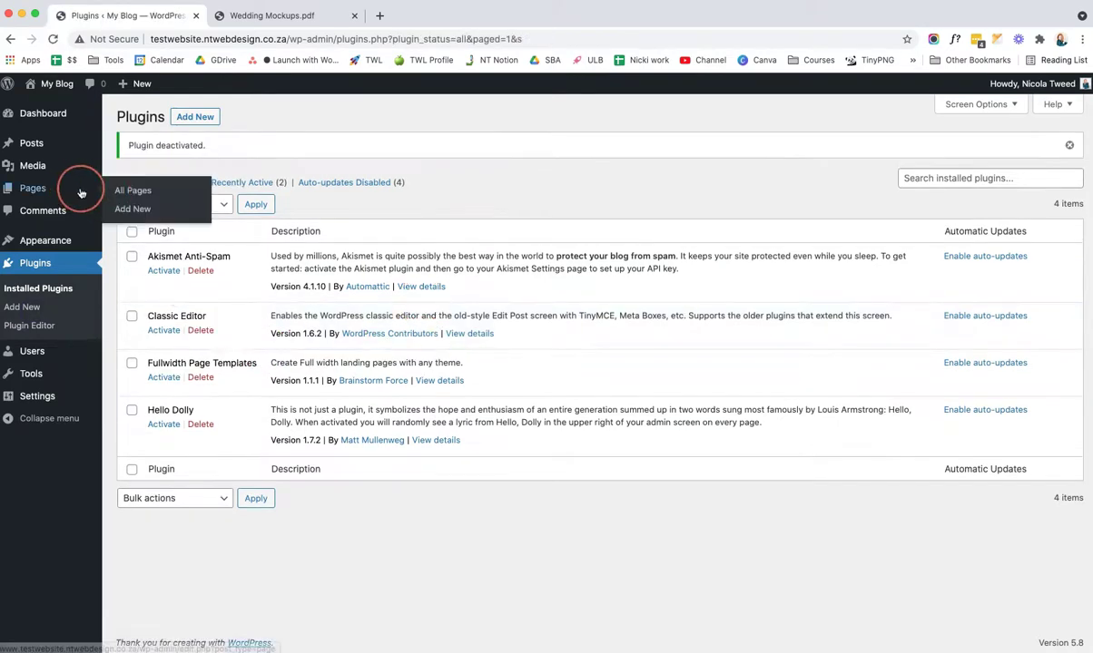
{"action": "left_click", "coordinate": [129, 189]}
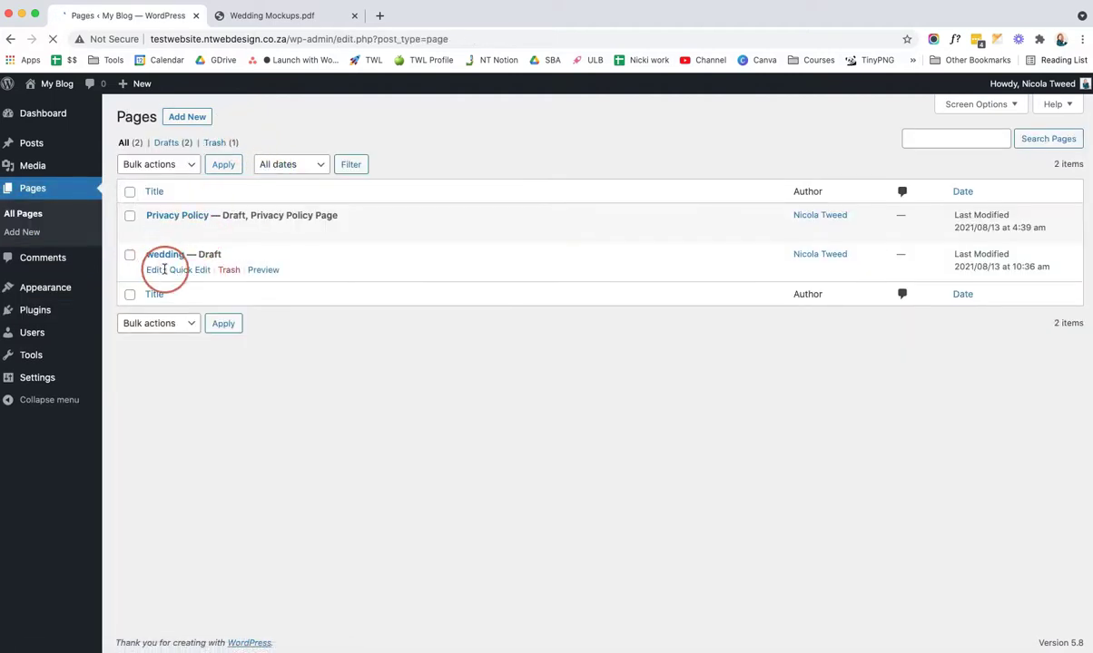
{"action": "left_click", "coordinate": [155, 270]}
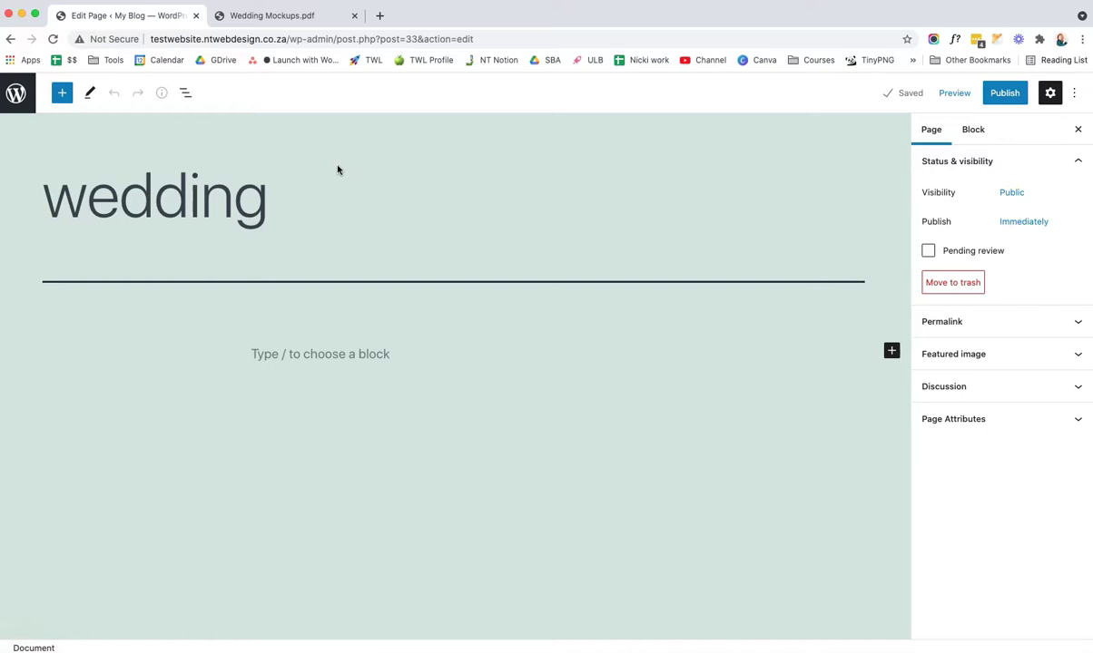
Step: Start an empty paragraph block on the wedding page and examine the page settings and the paragraph's block settings
{"action": "left_click", "coordinate": [389, 595]}
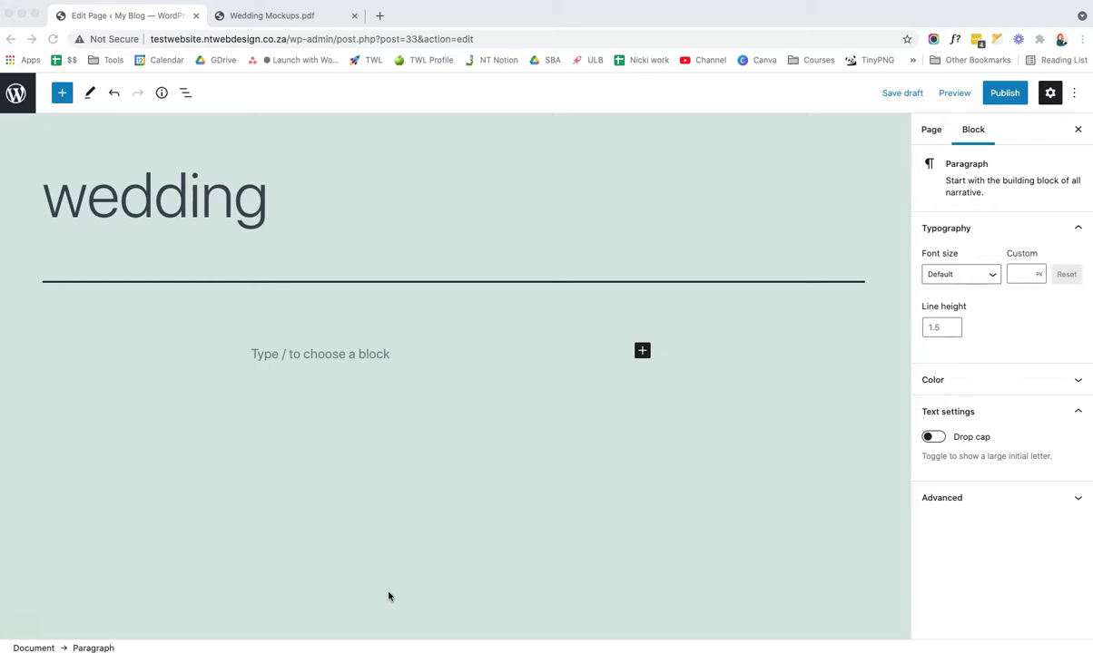
{"action": "left_click", "coordinate": [1050, 94]}
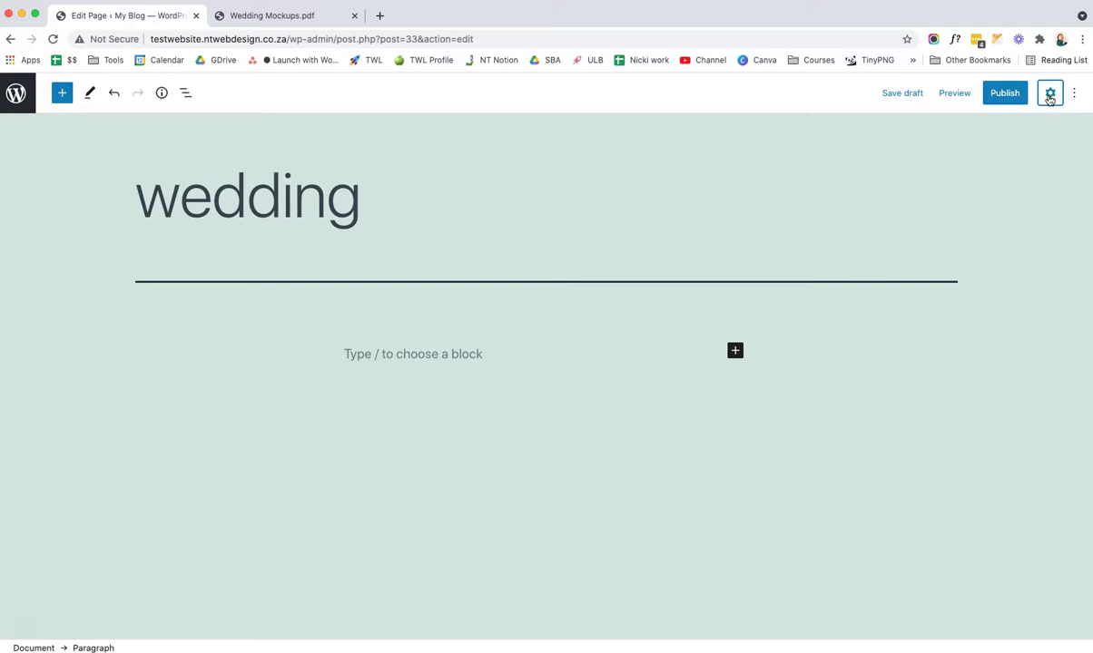
{"action": "left_click", "coordinate": [1051, 99]}
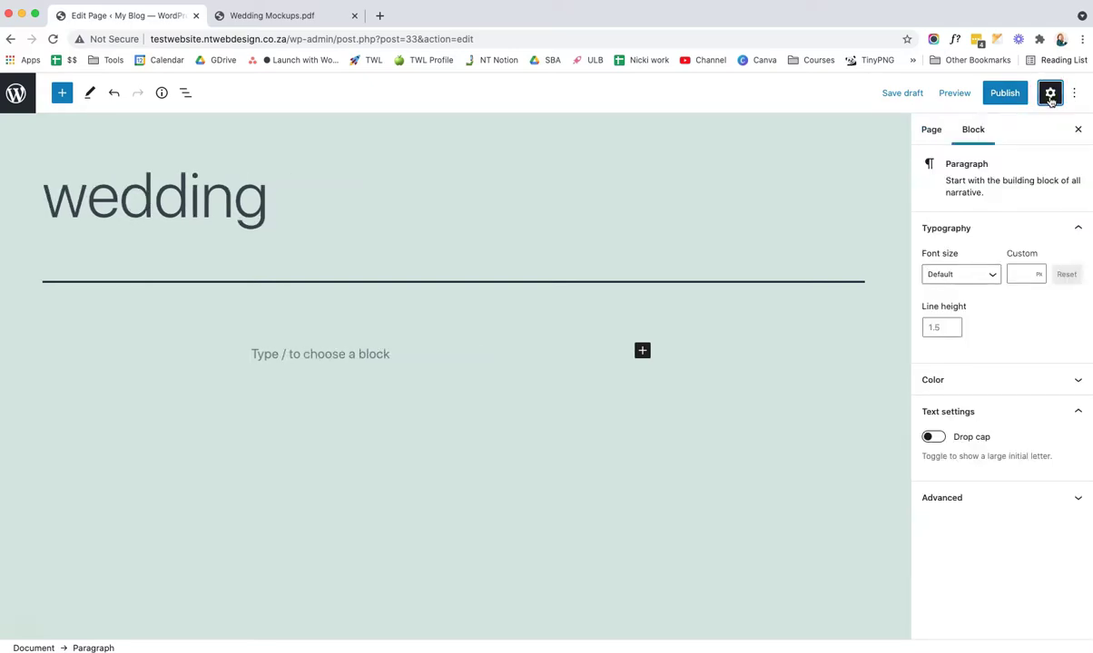
{"action": "left_click", "coordinate": [929, 133]}
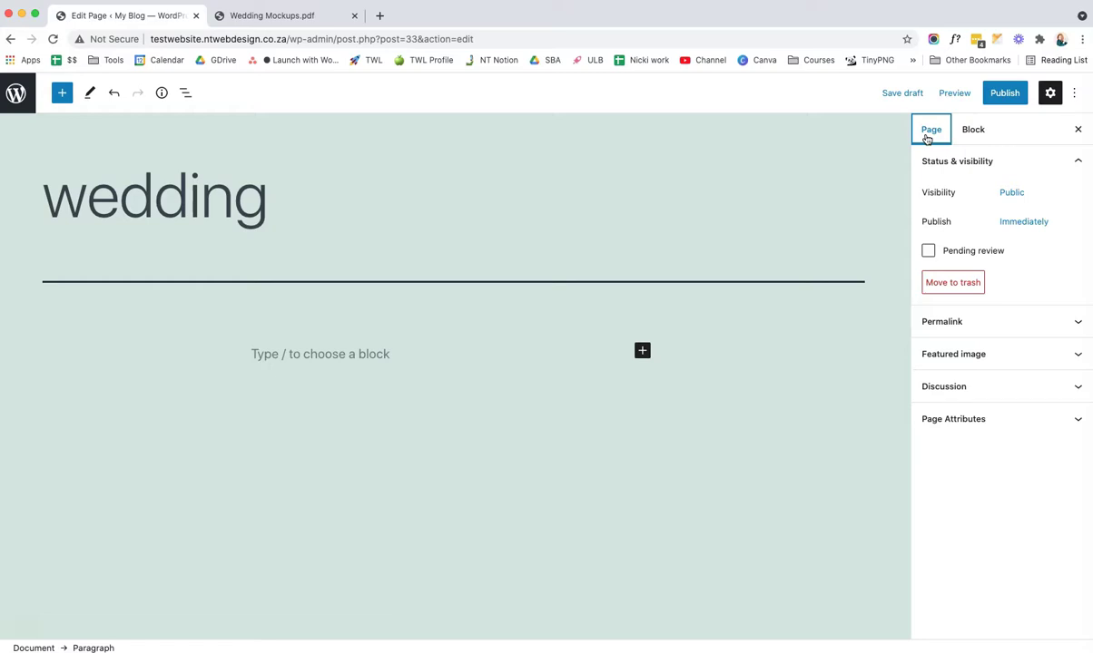
{"action": "left_click", "coordinate": [977, 134]}
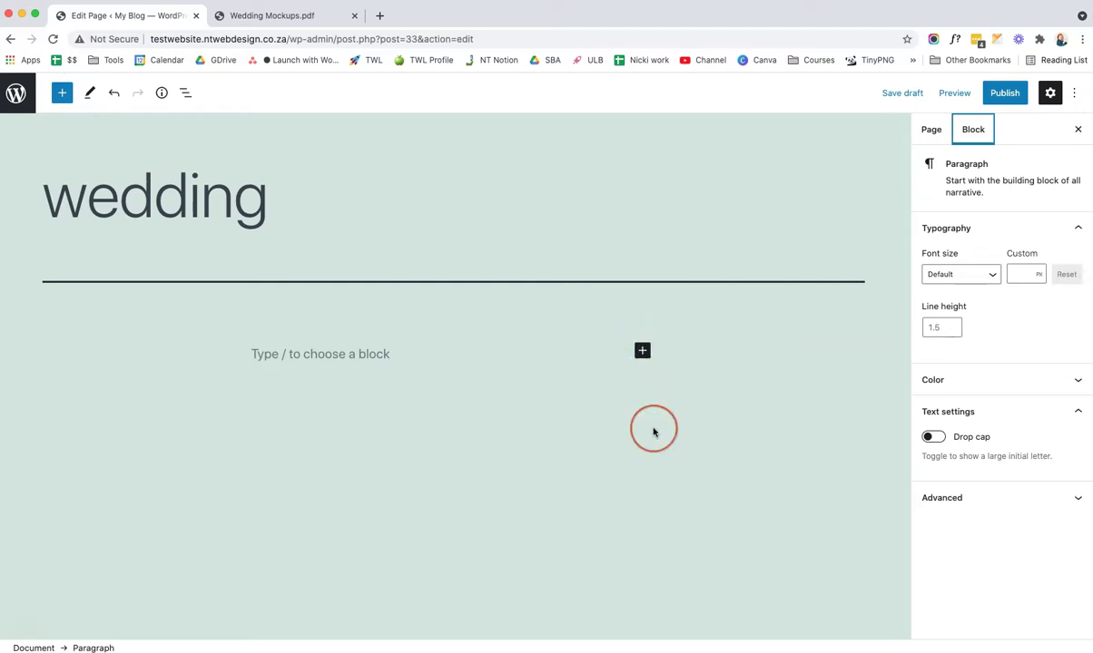
Step: Browse the text and media blocks in the full block library and insert an Image block below the page title
{"action": "left_click", "coordinate": [643, 352]}
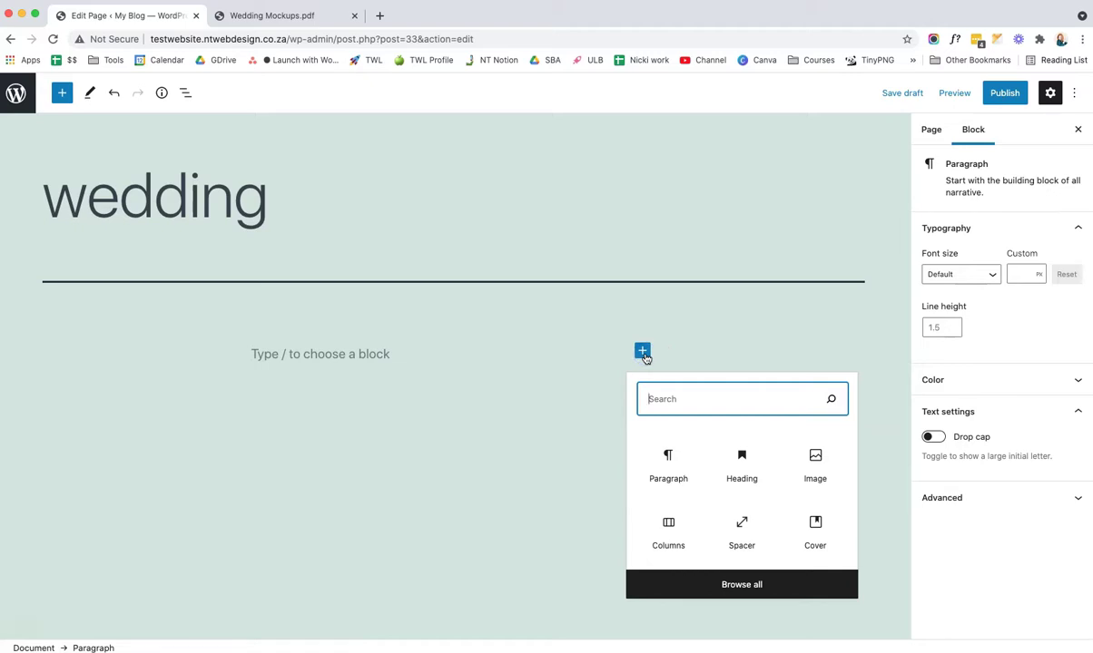
{"action": "left_click", "coordinate": [63, 94]}
{"action": "left_click", "coordinate": [120, 187]}
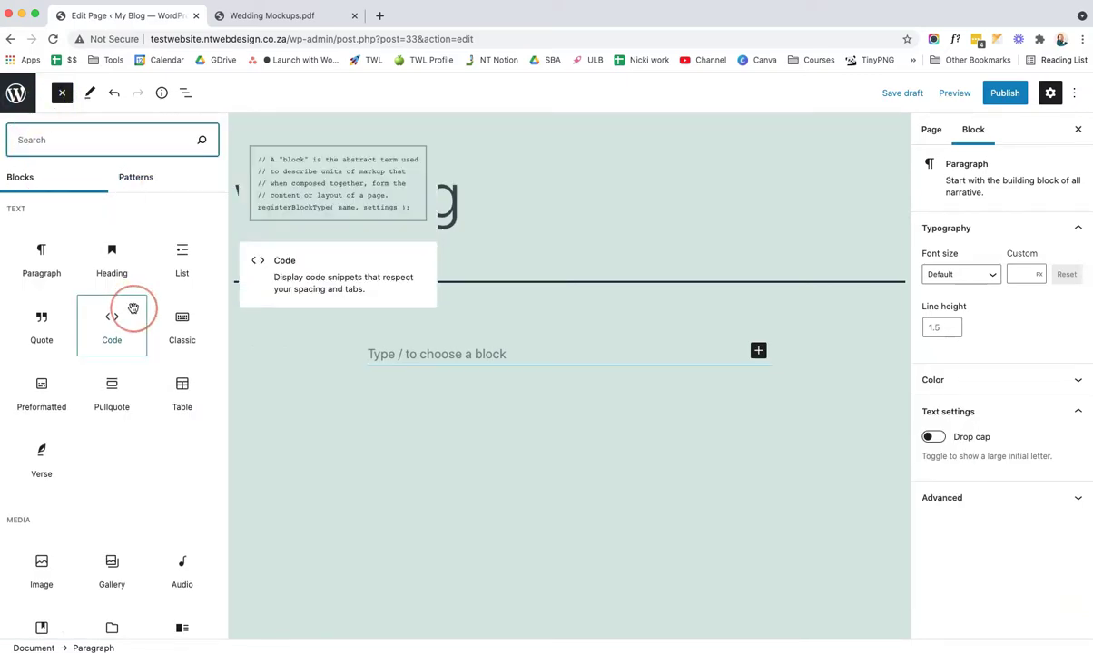
{"action": "scroll", "coordinate": [134, 307], "scroll_direction": "down", "scroll_amount": 2}
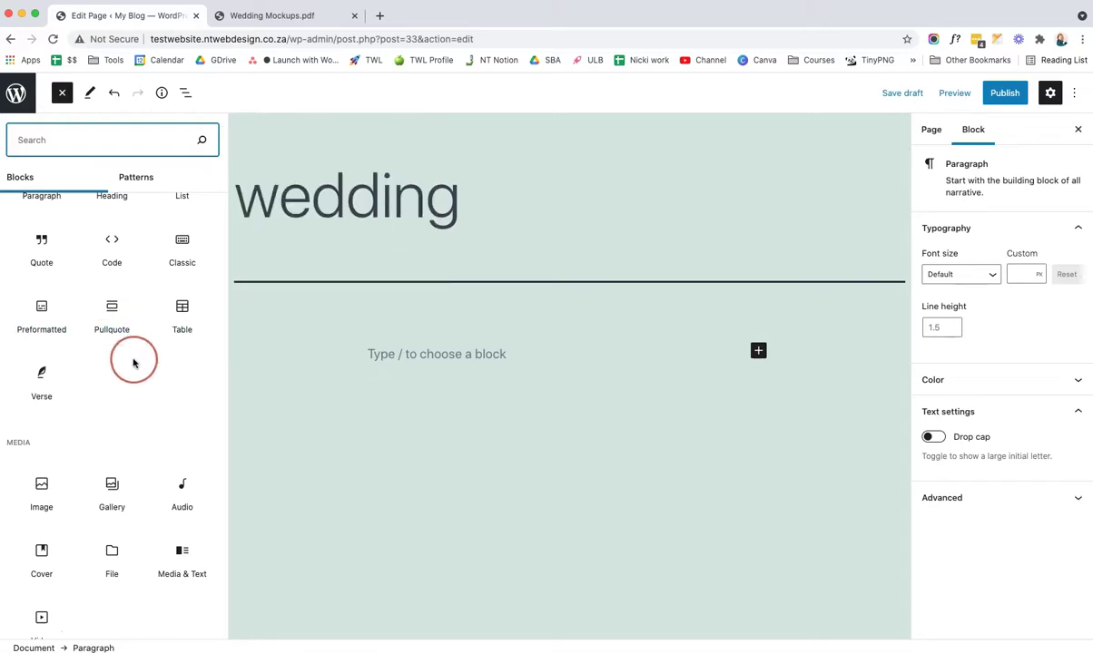
{"action": "scroll", "coordinate": [134, 361], "scroll_direction": "up", "scroll_amount": 2}
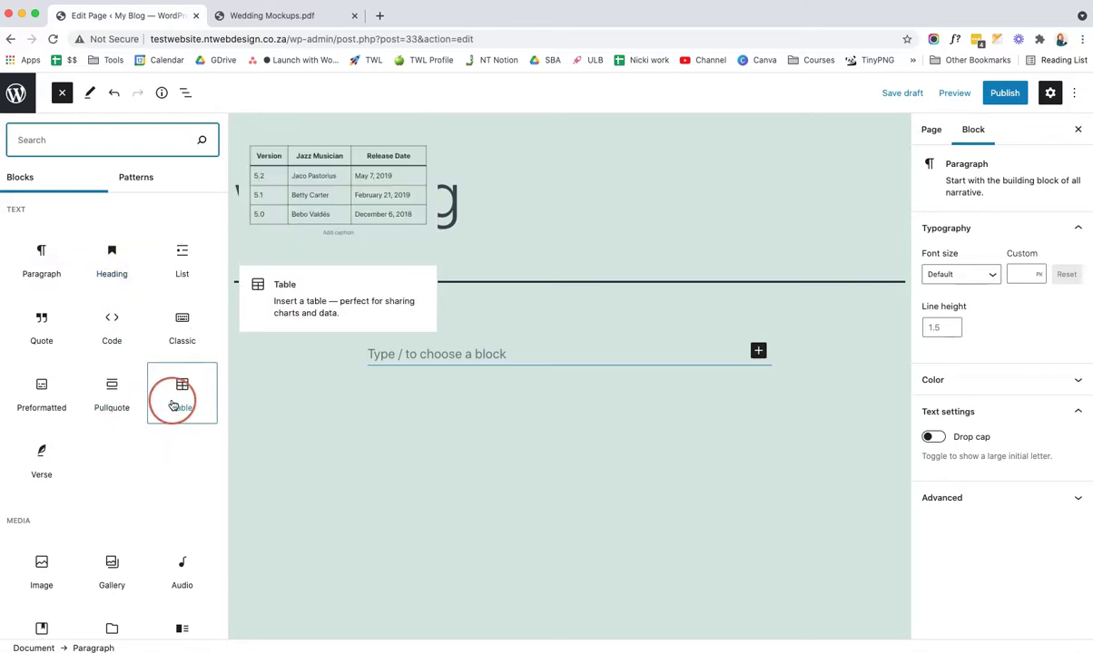
{"action": "scroll", "coordinate": [136, 436], "scroll_direction": "down", "scroll_amount": 2}
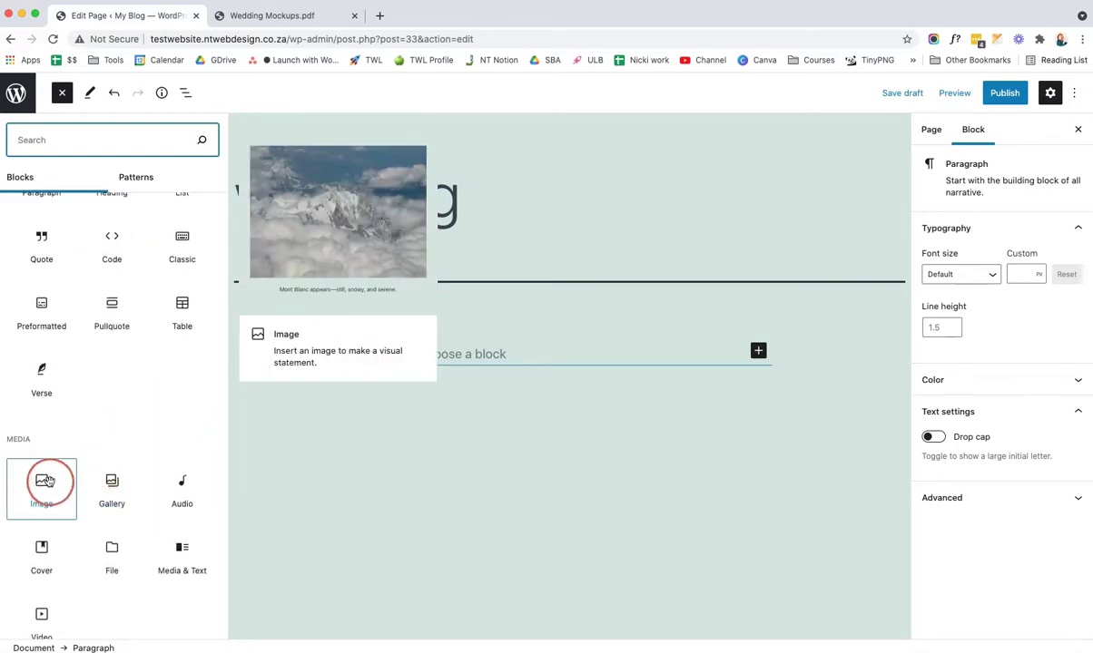
{"action": "scroll", "coordinate": [64, 276], "scroll_direction": "up", "scroll_amount": 2}
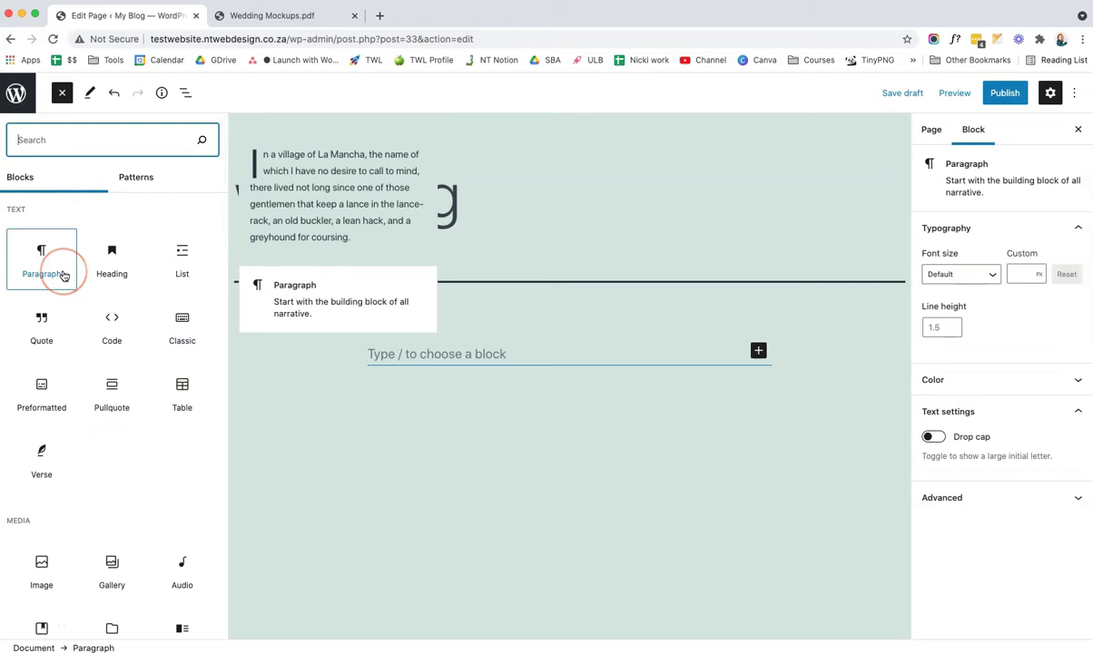
{"action": "left_click", "coordinate": [41, 569]}
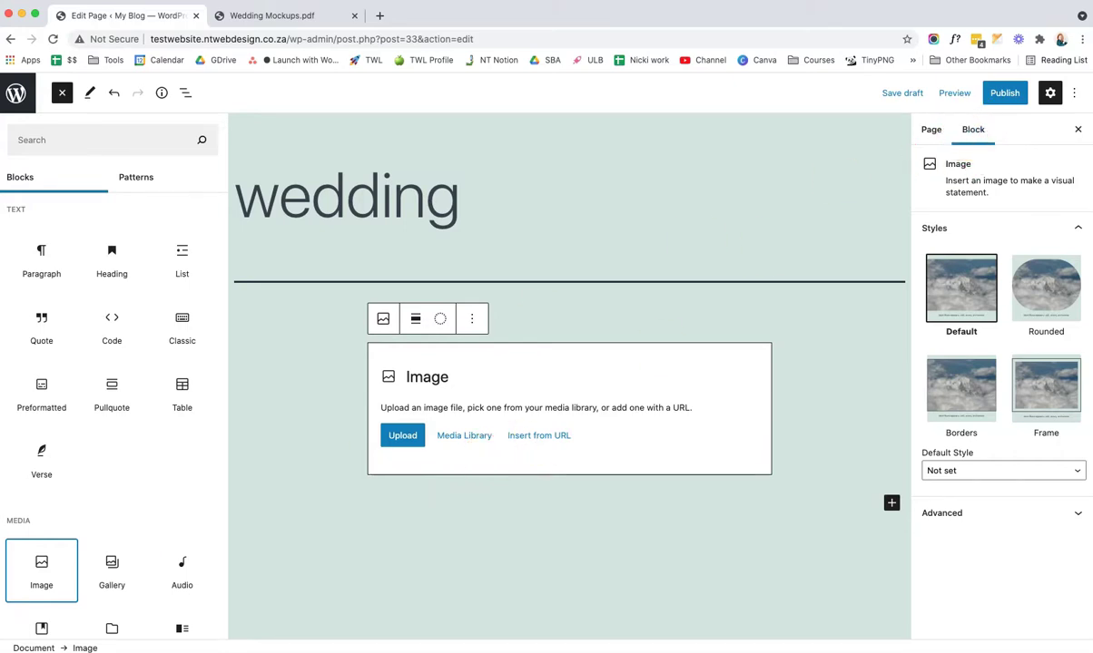
Step: Select the Image block to view its settings, and deselect it to return to the page settings
{"action": "left_click", "coordinate": [22, 629]}
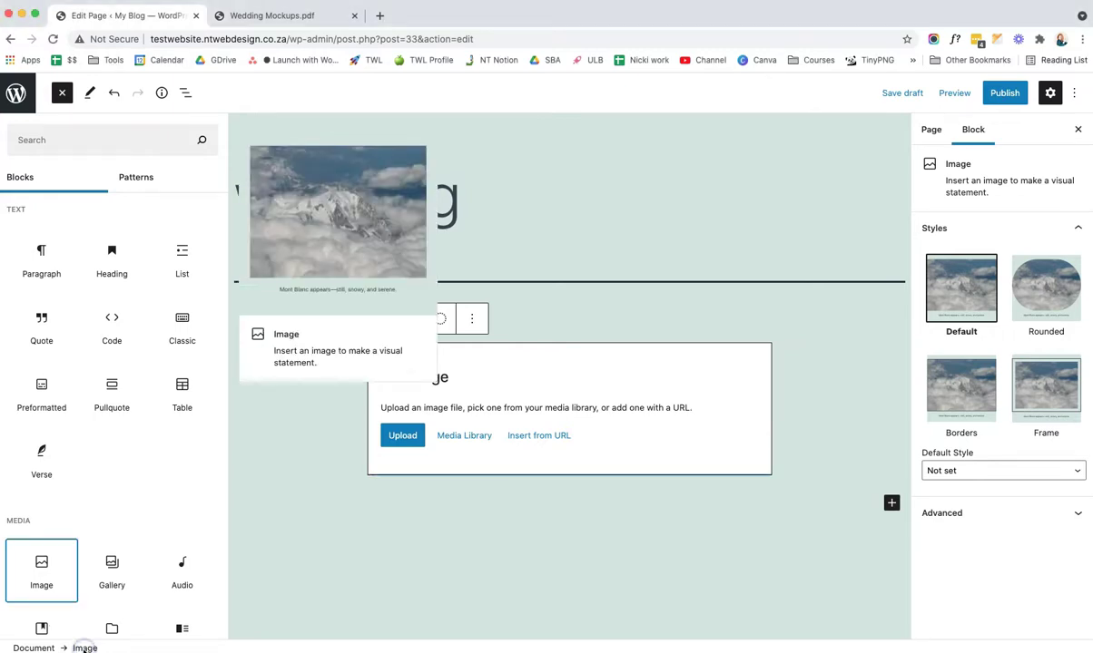
{"action": "left_click", "coordinate": [84, 648]}
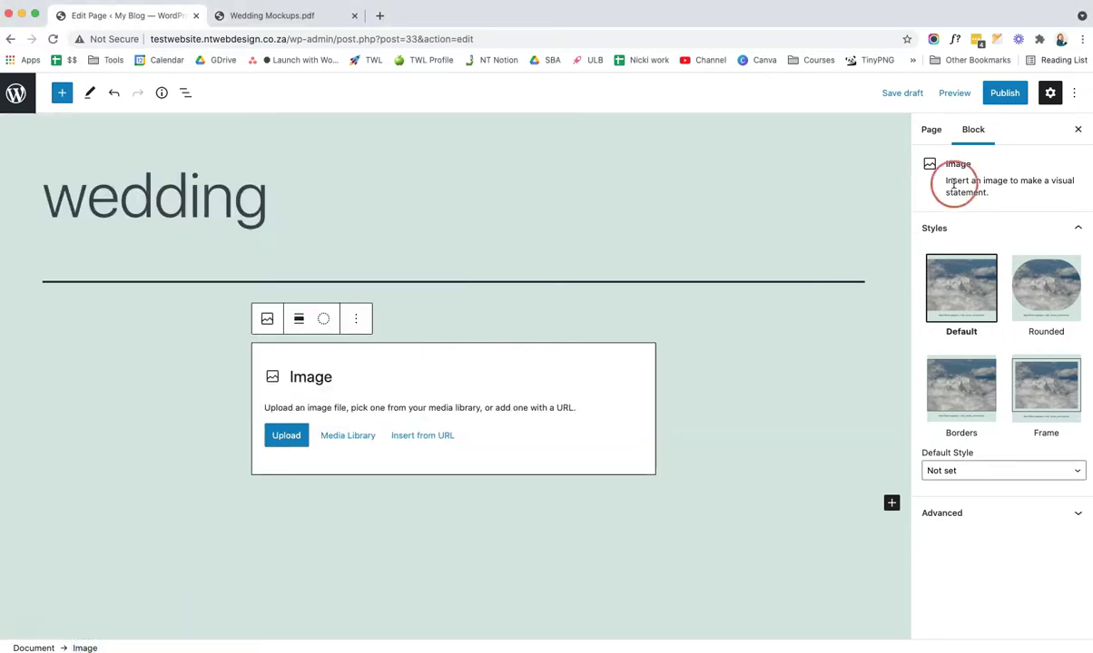
{"action": "left_click", "coordinate": [779, 316]}
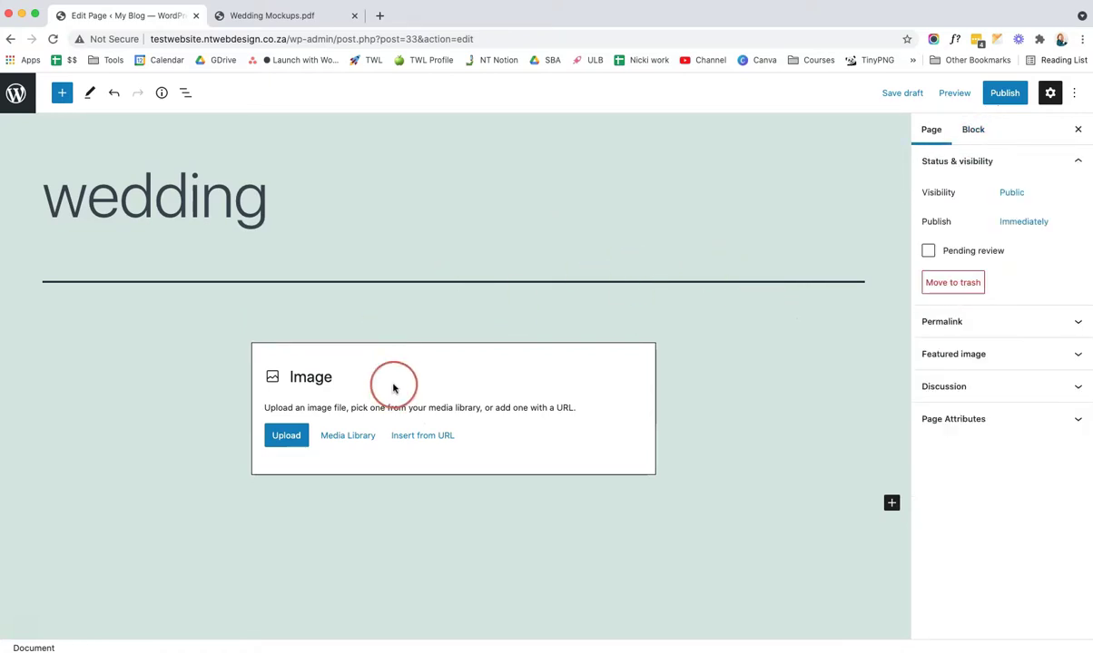
Step: Insert a Columns block with the 50 / 50 variation below the Image block
{"action": "left_click", "coordinate": [372, 364]}
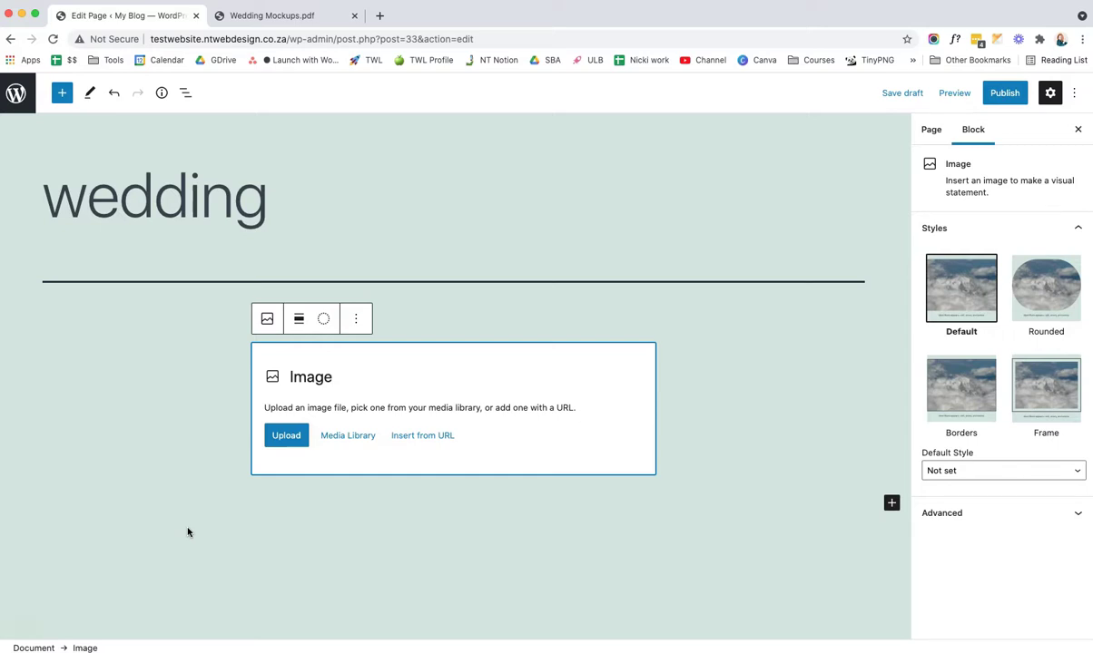
{"action": "left_click", "coordinate": [891, 506]}
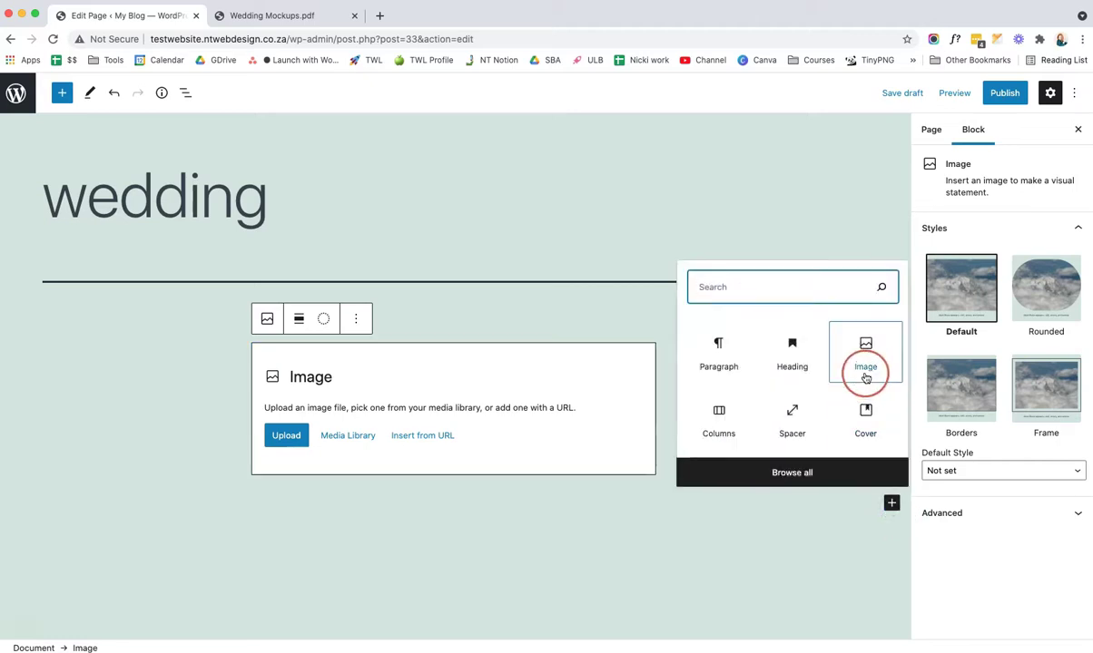
{"action": "left_click", "coordinate": [721, 413]}
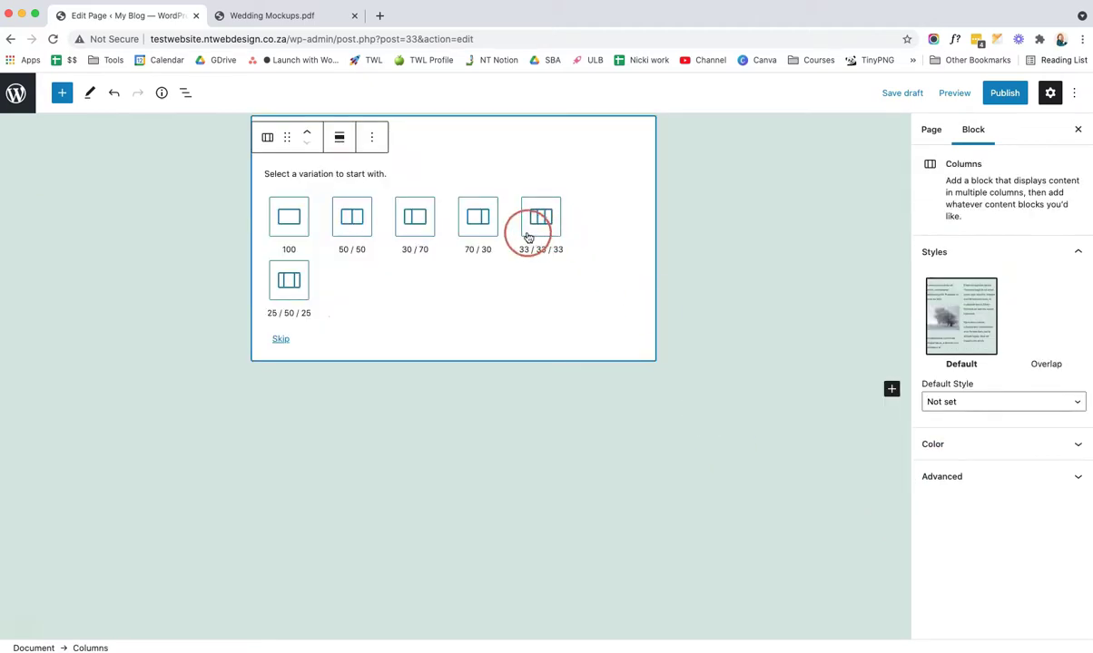
{"action": "left_click", "coordinate": [358, 227]}
{"action": "left_click", "coordinate": [327, 398]}
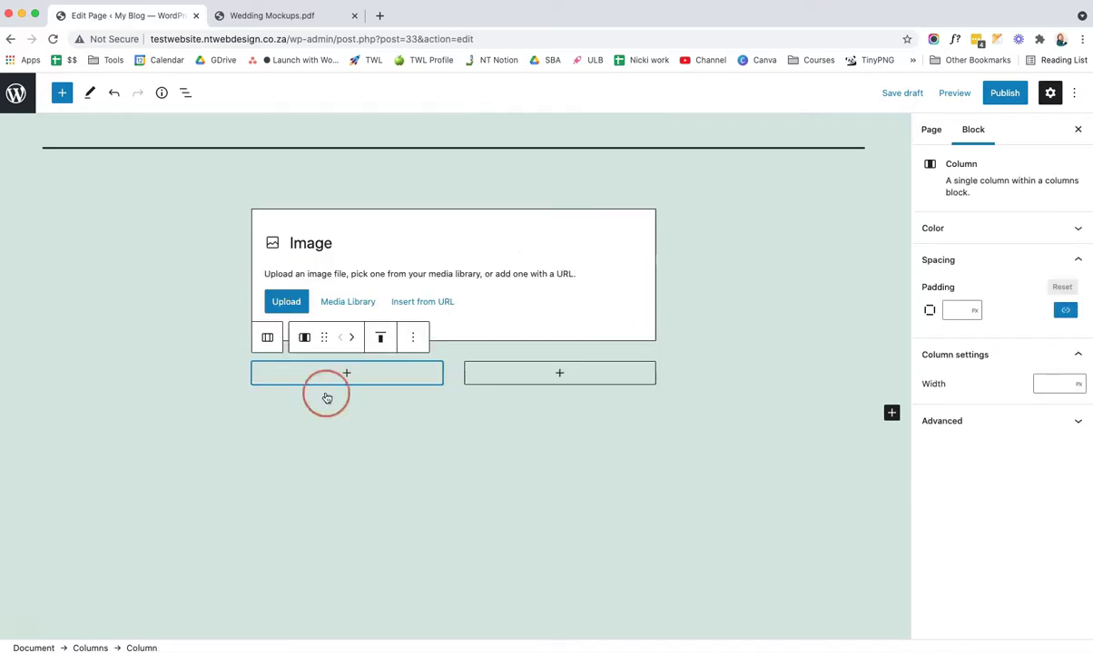
Step: Add a Paragraph block reading "text" inside the first column
{"action": "left_click", "coordinate": [345, 375]}
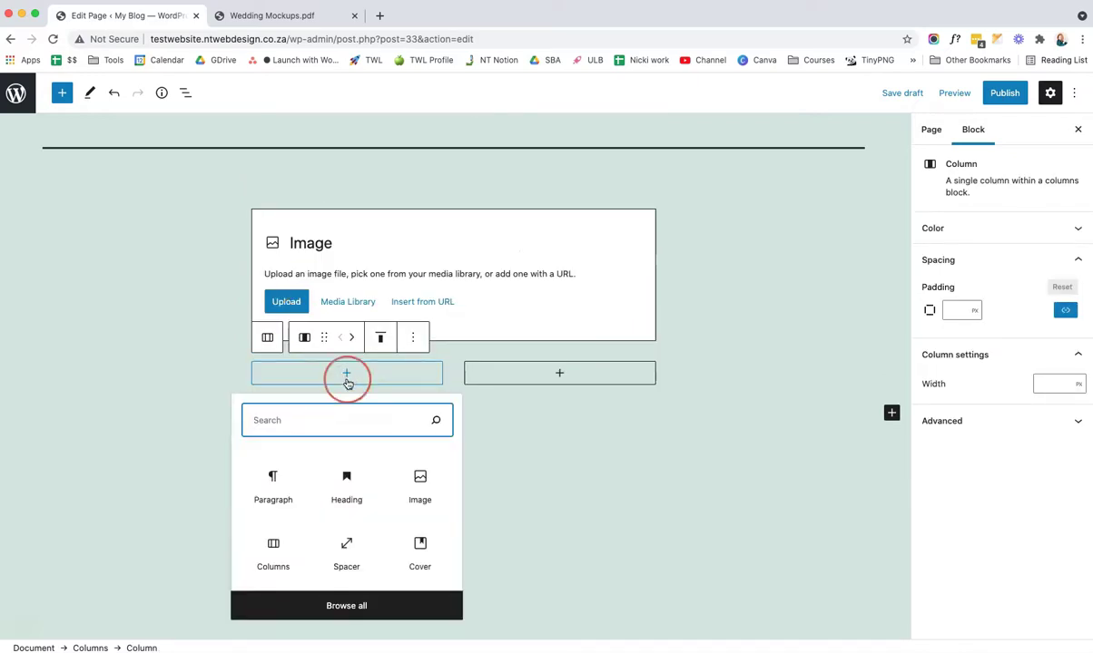
{"action": "left_click", "coordinate": [281, 482]}
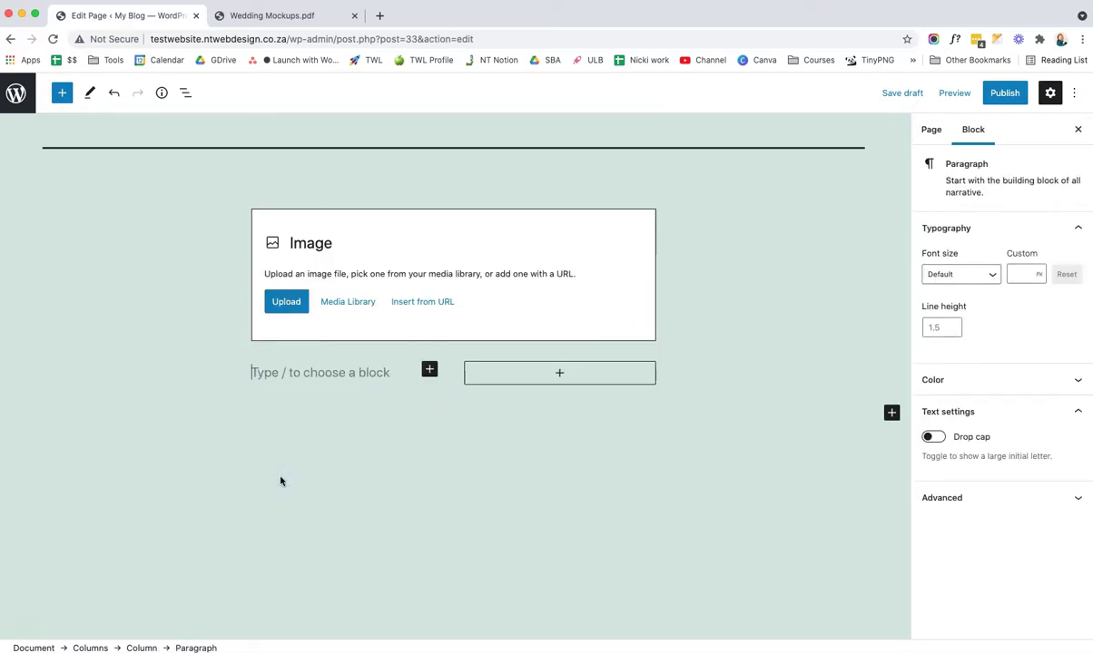
{"action": "type", "text": "text"}
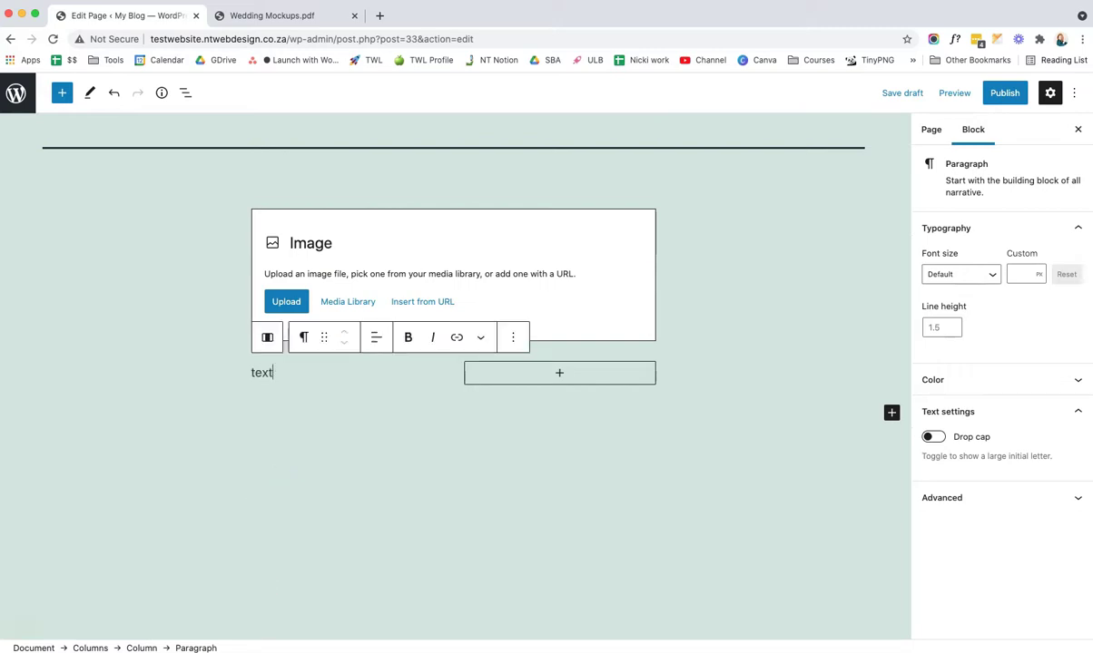
Step: Select the Columns block, its individual columns and the nested paragraph in turn to compare the settings available at each level
{"action": "left_click", "coordinate": [90, 648]}
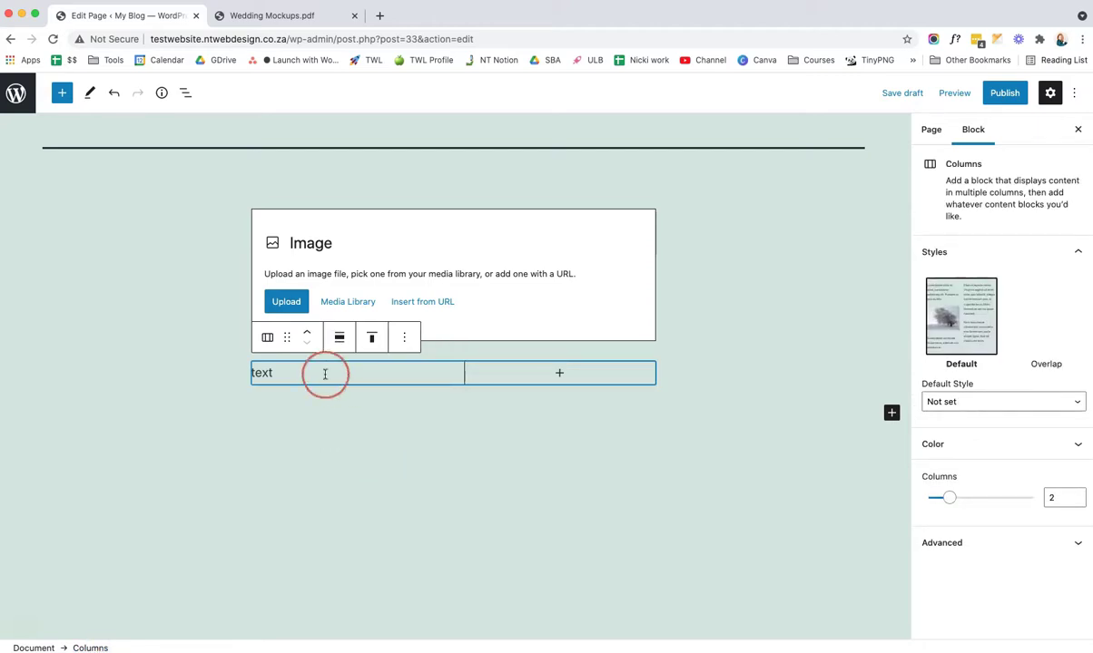
{"action": "left_click", "coordinate": [402, 375]}
{"action": "left_click", "coordinate": [142, 648]}
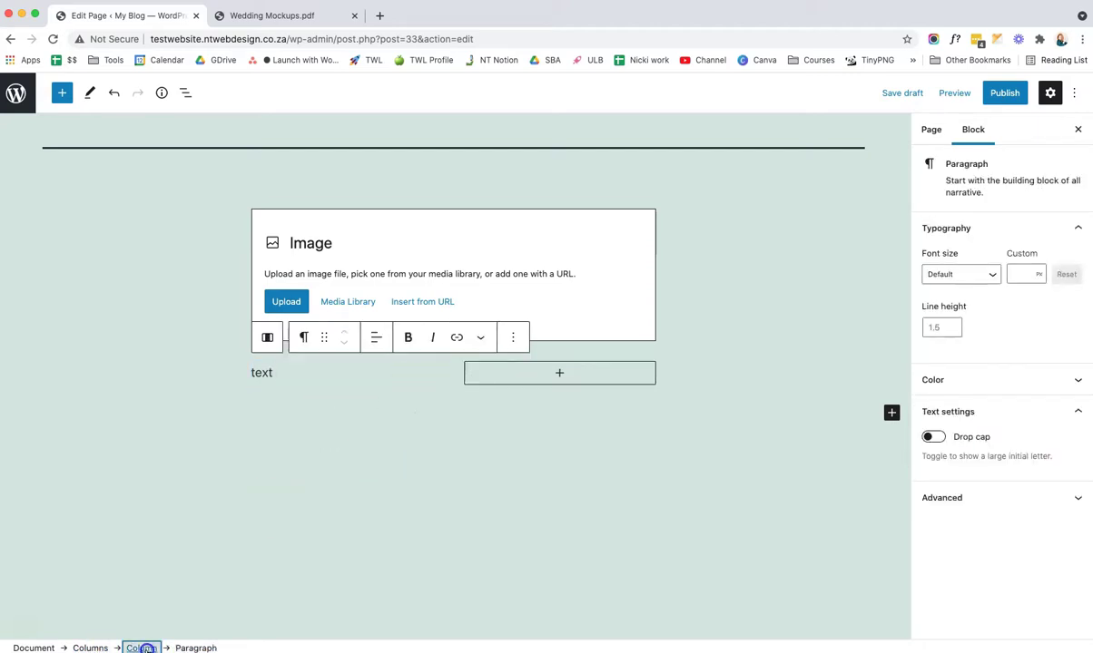
{"action": "left_click", "coordinate": [545, 375]}
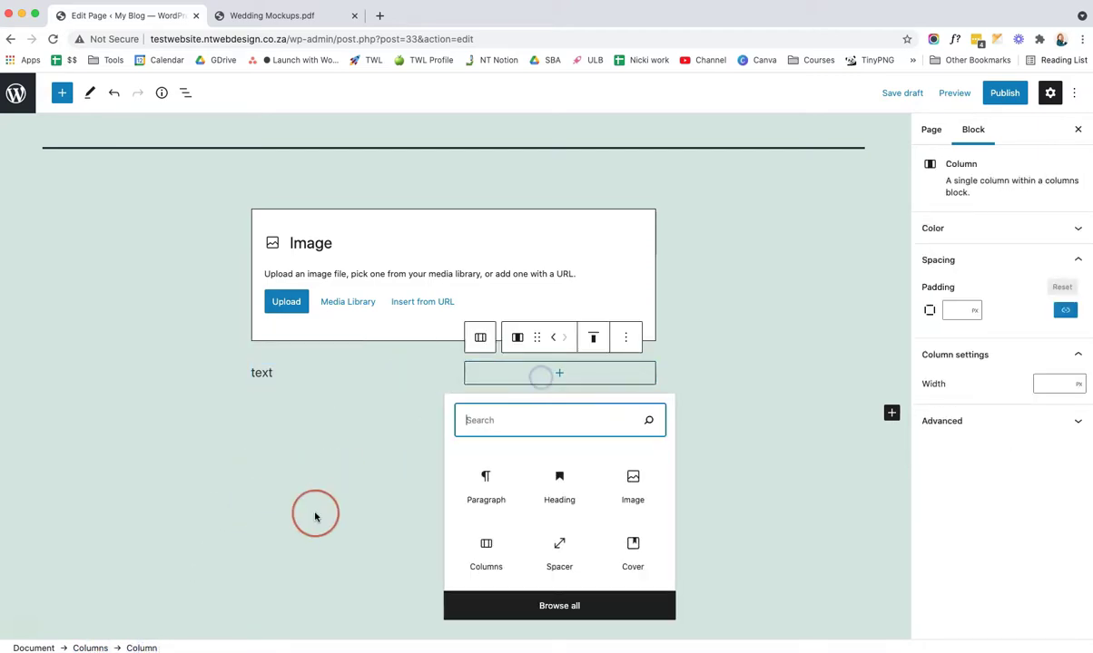
{"action": "left_click", "coordinate": [296, 373]}
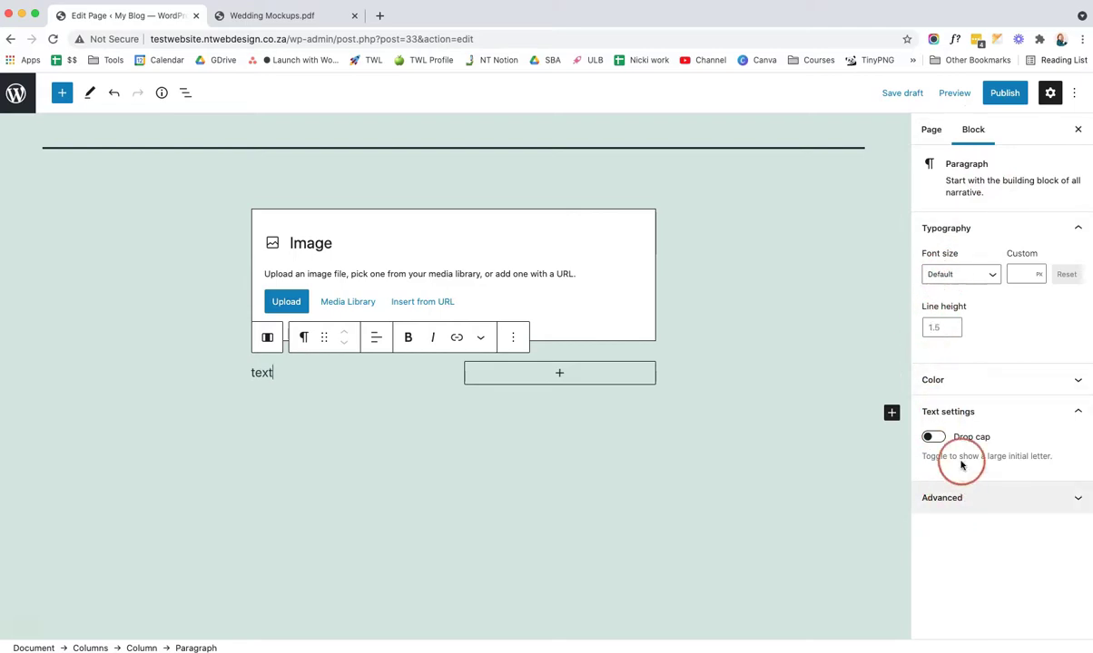
{"action": "left_click", "coordinate": [141, 648]}
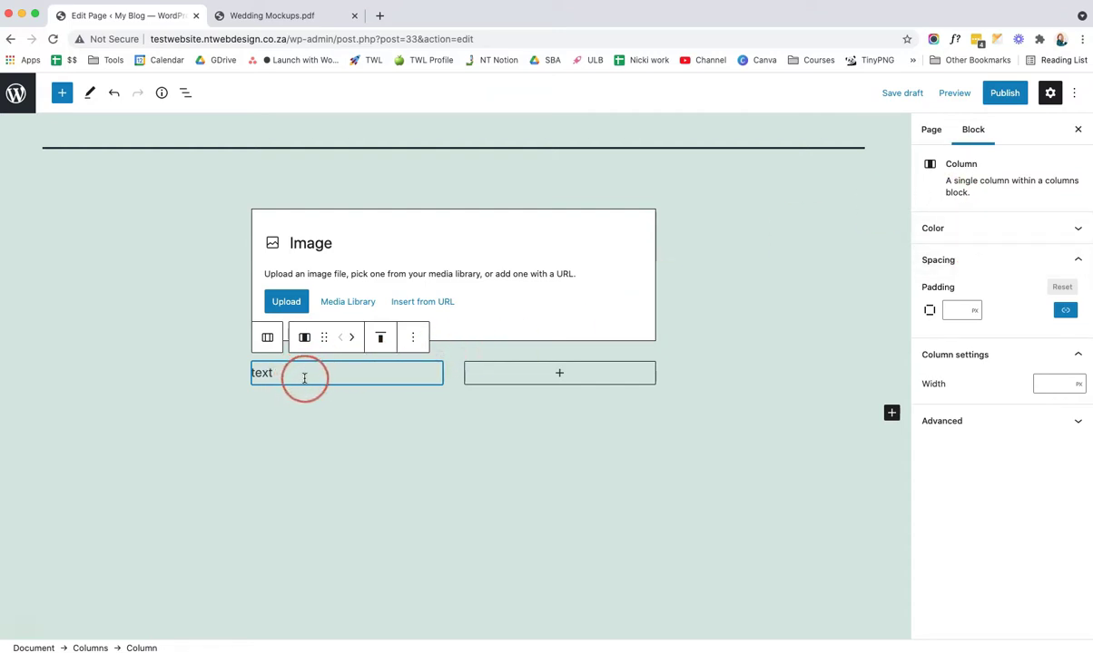
{"action": "left_click", "coordinate": [89, 648]}
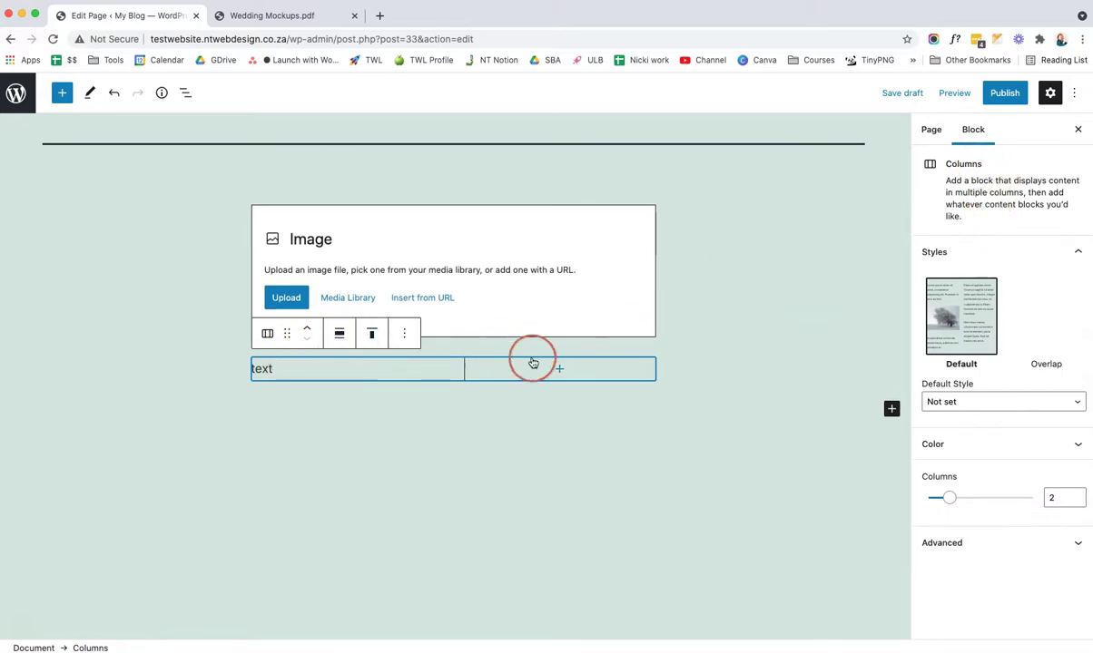
{"action": "mouse_move", "coordinate": [537, 366]}
{"action": "left_mouse_down"}
{"action": "mouse_move", "coordinate": [238, 386]}
{"action": "mouse_move", "coordinate": [30, 633]}
{"action": "left_mouse_up"}
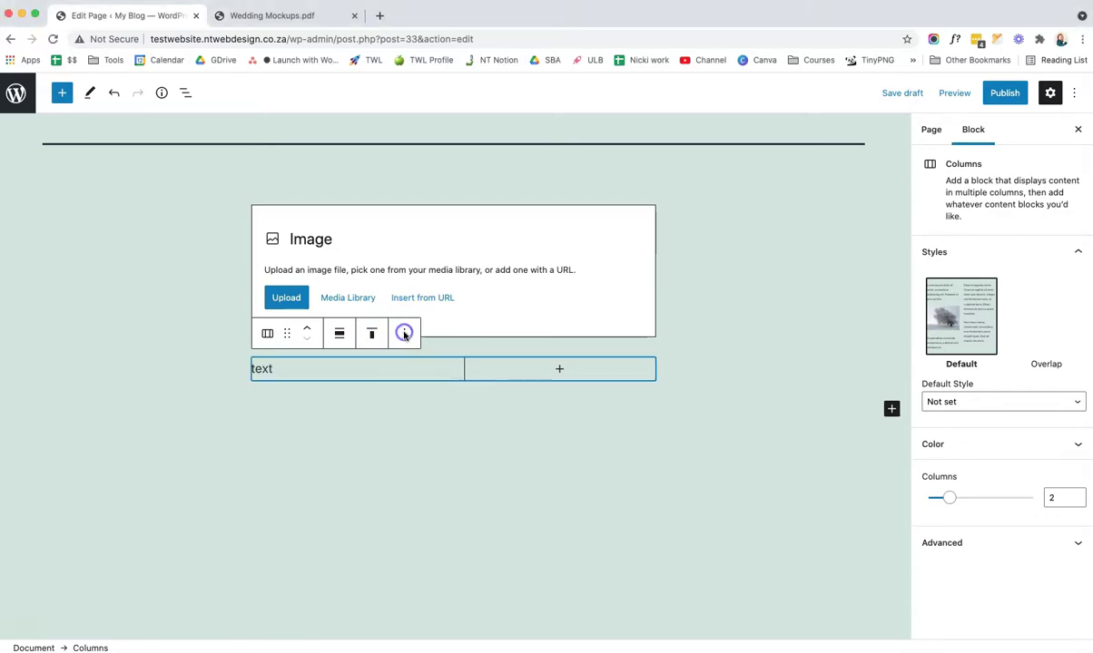
Step: Remove the Columns block and the Image block from the wedding page
{"action": "left_click", "coordinate": [404, 334]}
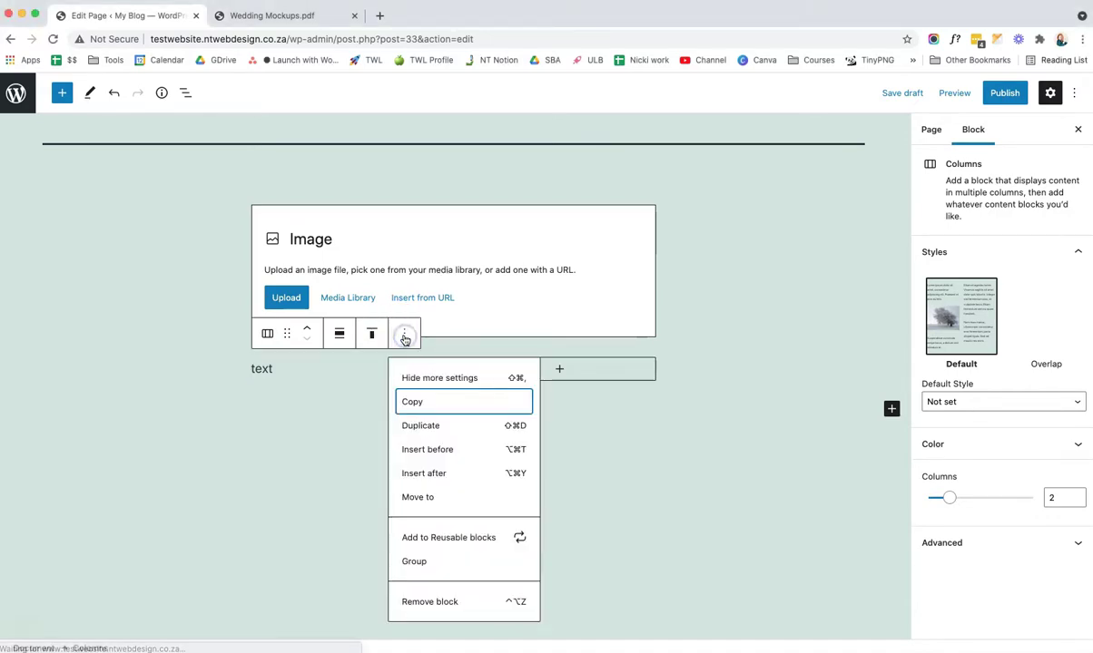
{"action": "left_click", "coordinate": [423, 604]}
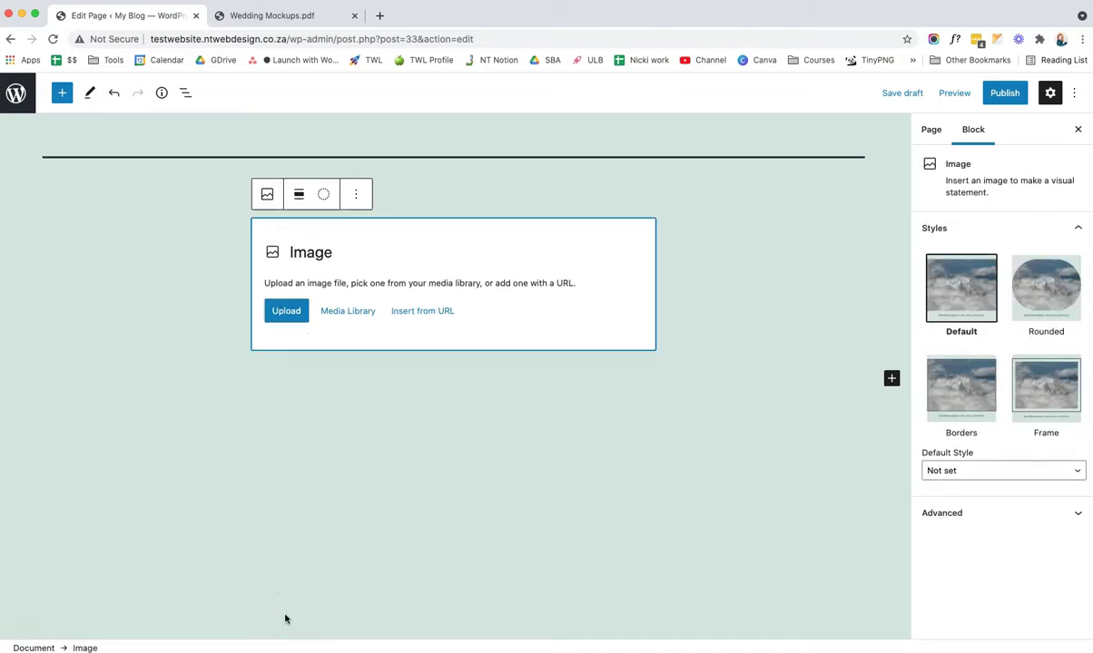
{"action": "left_click", "coordinate": [355, 197]}
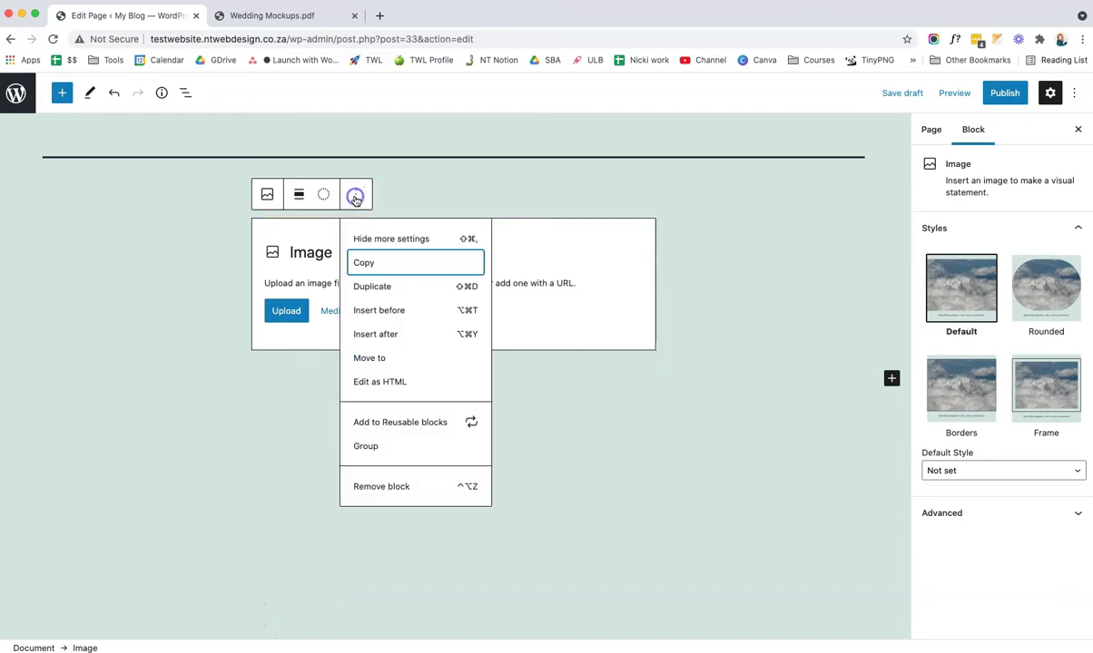
{"action": "left_click", "coordinate": [414, 497]}
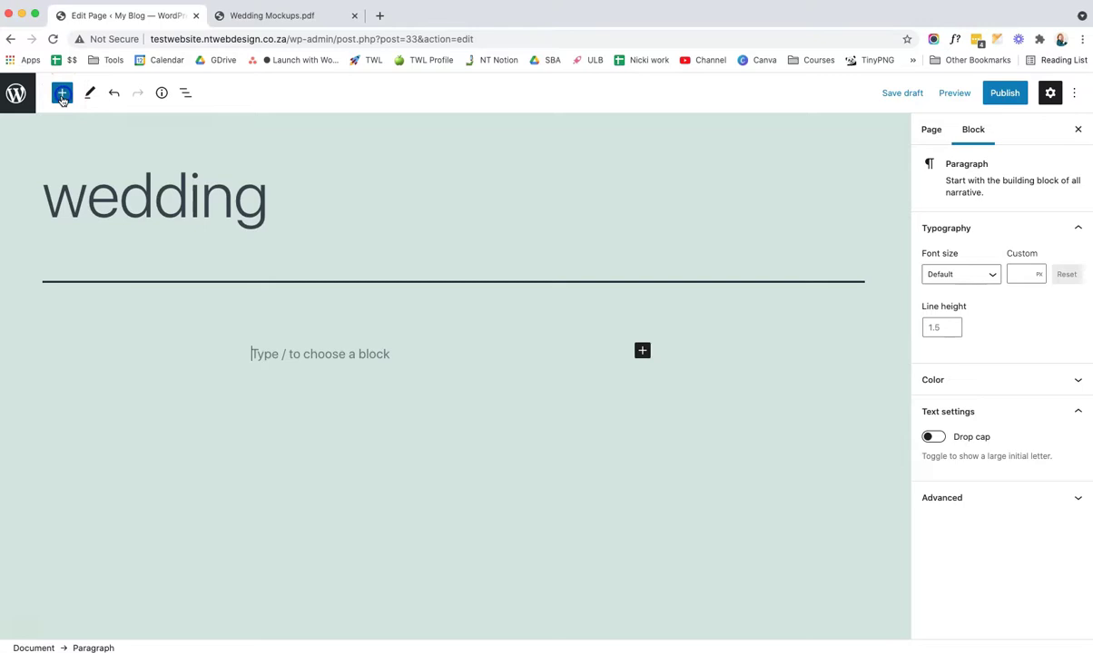
Step: Open the full block library and survey its block categories from Text through Widgets, Theme and Embeds
{"action": "left_click", "coordinate": [62, 95]}
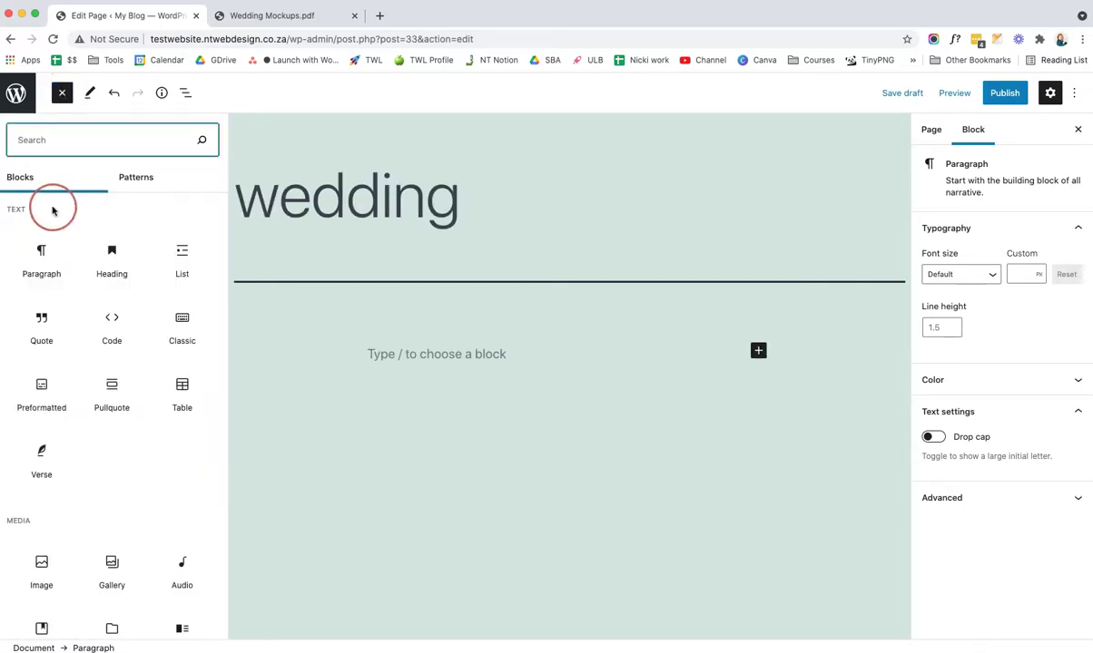
{"action": "scroll", "coordinate": [37, 536], "scroll_direction": "down", "scroll_amount": 5}
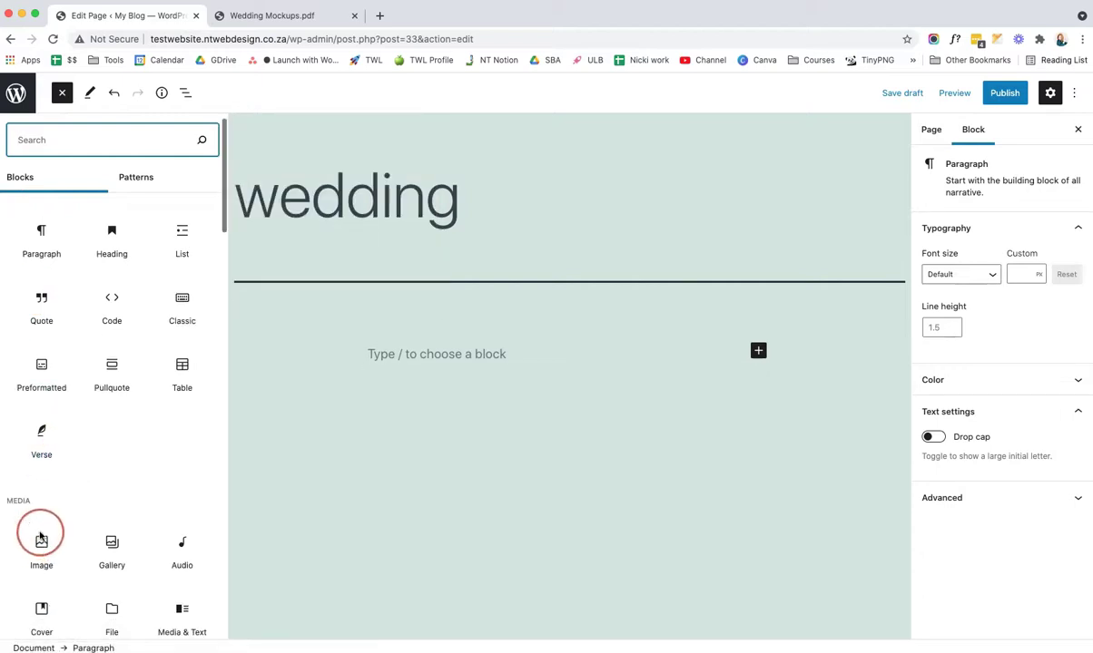
{"action": "scroll", "coordinate": [41, 499], "scroll_direction": "down", "scroll_amount": 5}
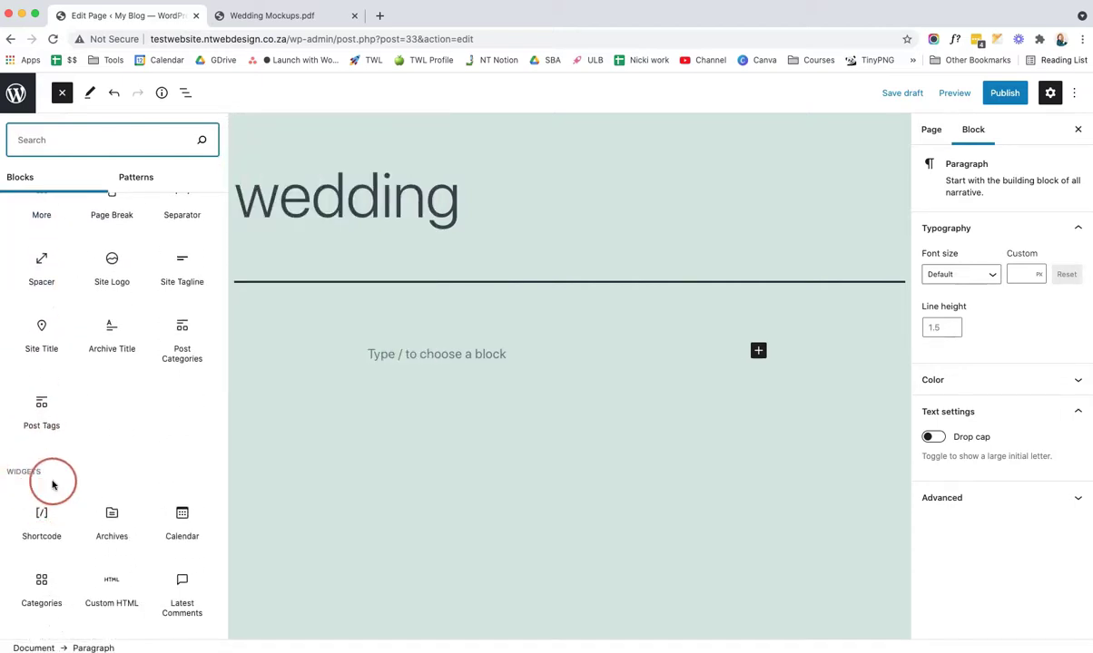
{"action": "scroll", "coordinate": [27, 481], "scroll_direction": "down", "scroll_amount": 6}
{"action": "scroll", "coordinate": [23, 472], "scroll_direction": "down", "scroll_amount": 4}
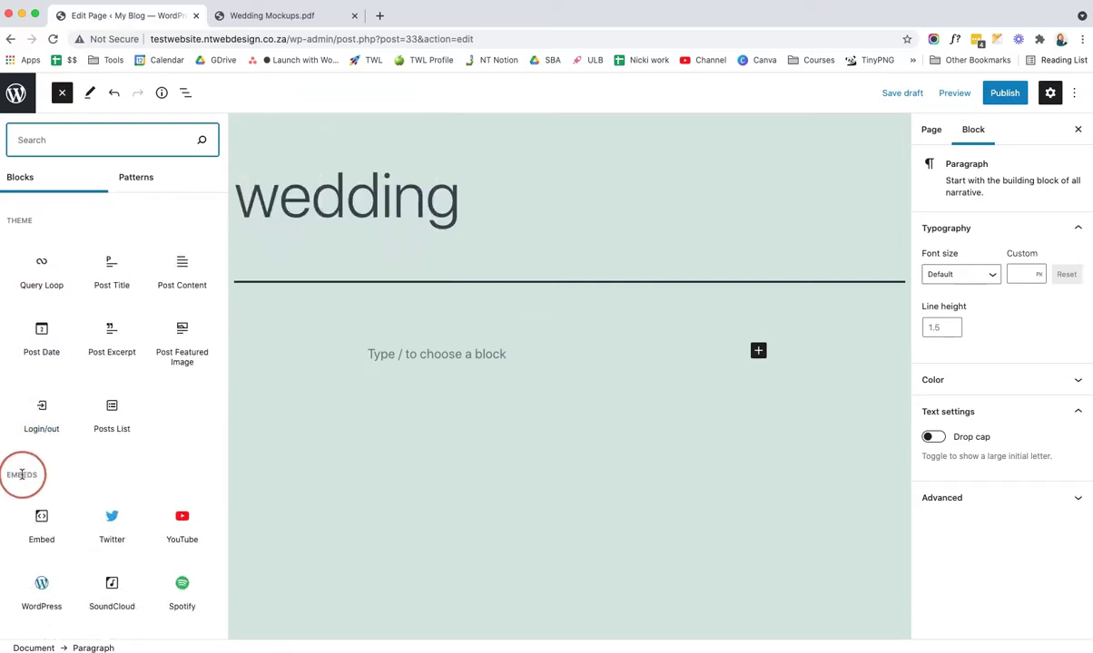
{"action": "scroll", "coordinate": [148, 458], "scroll_direction": "up", "scroll_amount": 5}
{"action": "scroll", "coordinate": [150, 463], "scroll_direction": "up", "scroll_amount": 10}
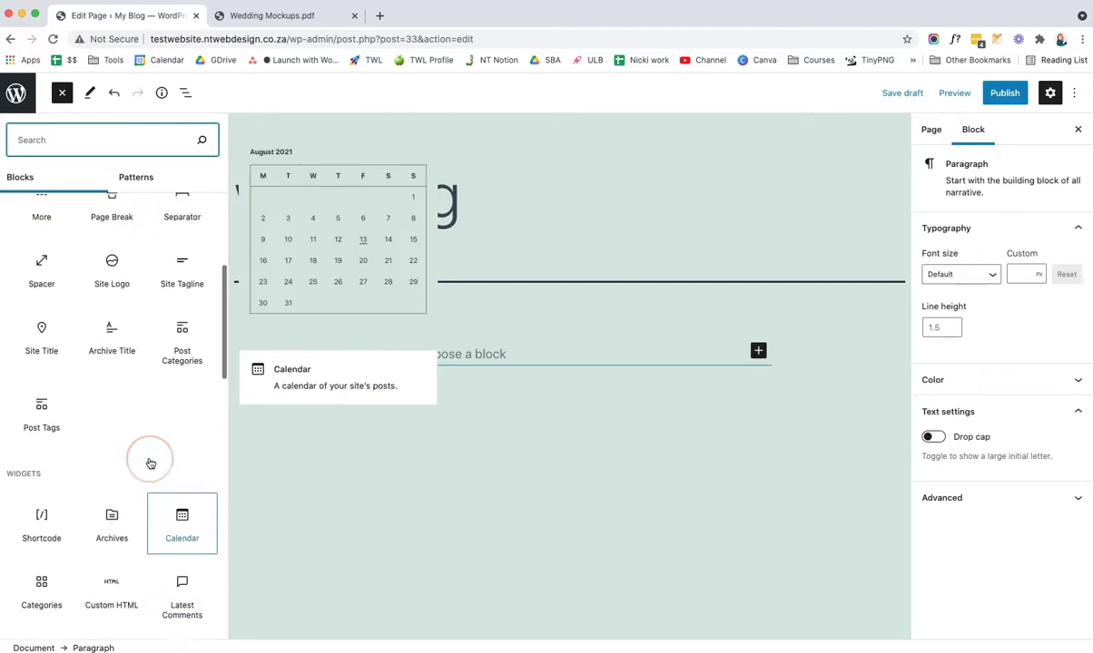
{"action": "scroll", "coordinate": [149, 463], "scroll_direction": "up", "scroll_amount": 1}
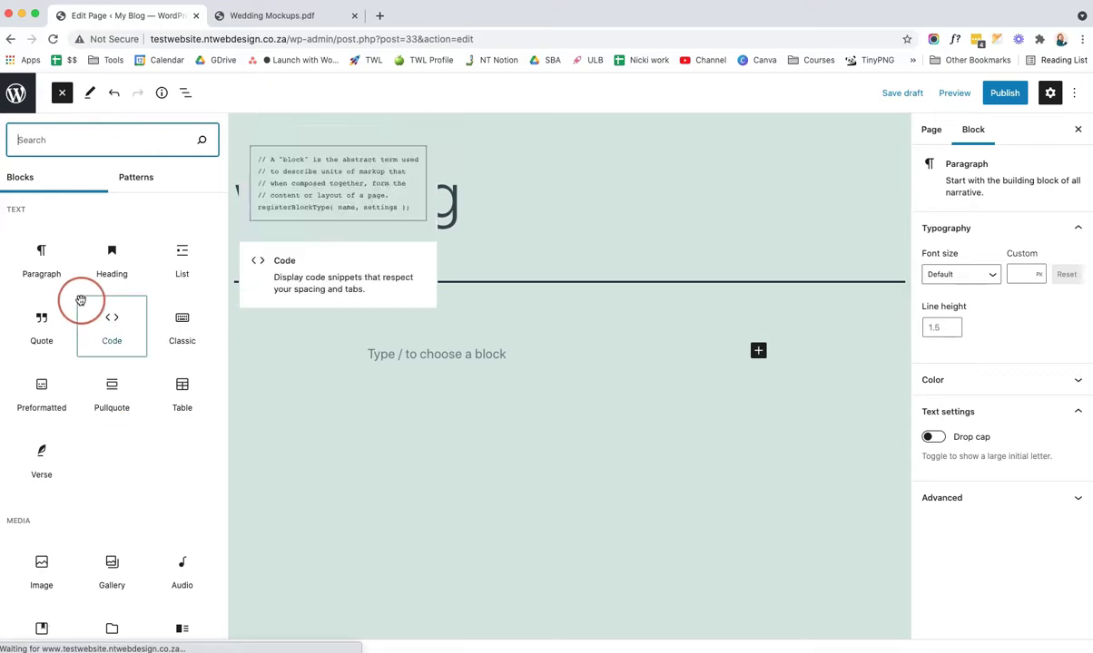
Step: Examine the previews and descriptions of individual text, media and design blocks, including Paragraph, Pullquote, Cover and Spacer
{"action": "mouse_move", "coordinate": [41, 265]}
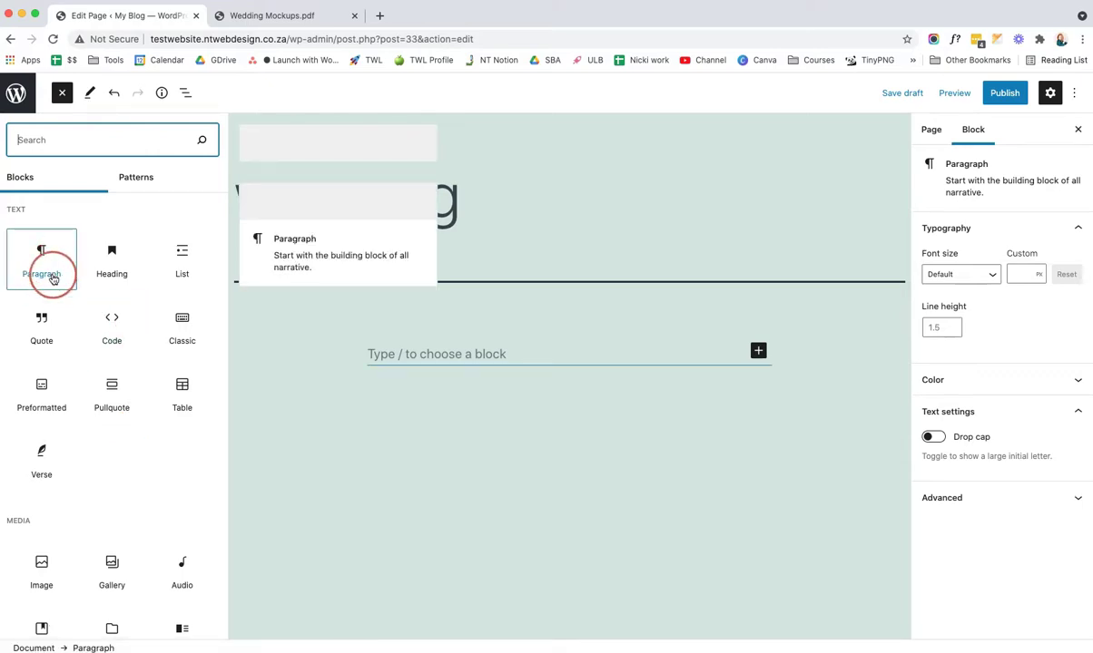
{"action": "mouse_move", "coordinate": [123, 379]}
{"action": "scroll", "coordinate": [121, 379], "scroll_direction": "down", "scroll_amount": 3}
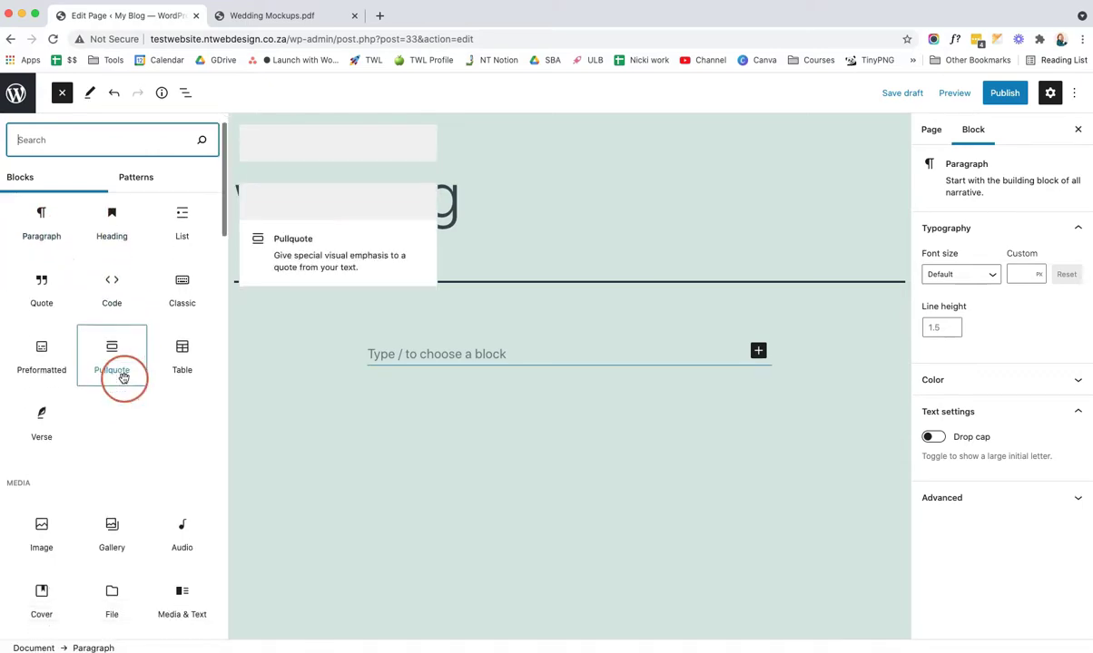
{"action": "mouse_move", "coordinate": [40, 445]}
{"action": "mouse_move", "coordinate": [52, 518]}
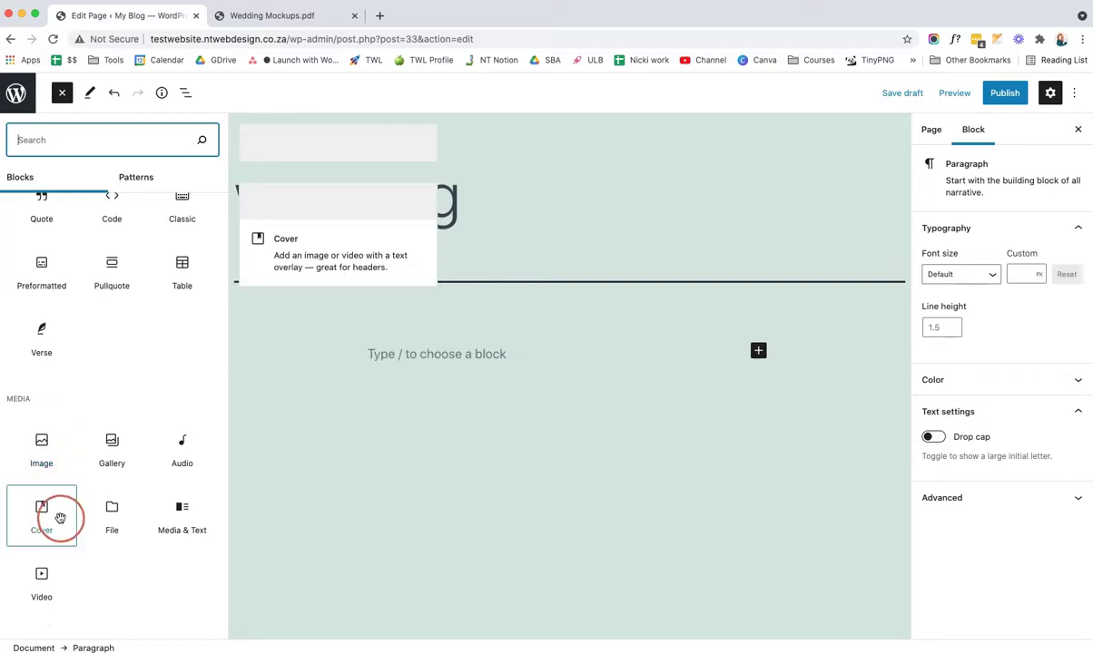
{"action": "scroll", "coordinate": [52, 518], "scroll_direction": "down", "scroll_amount": 6}
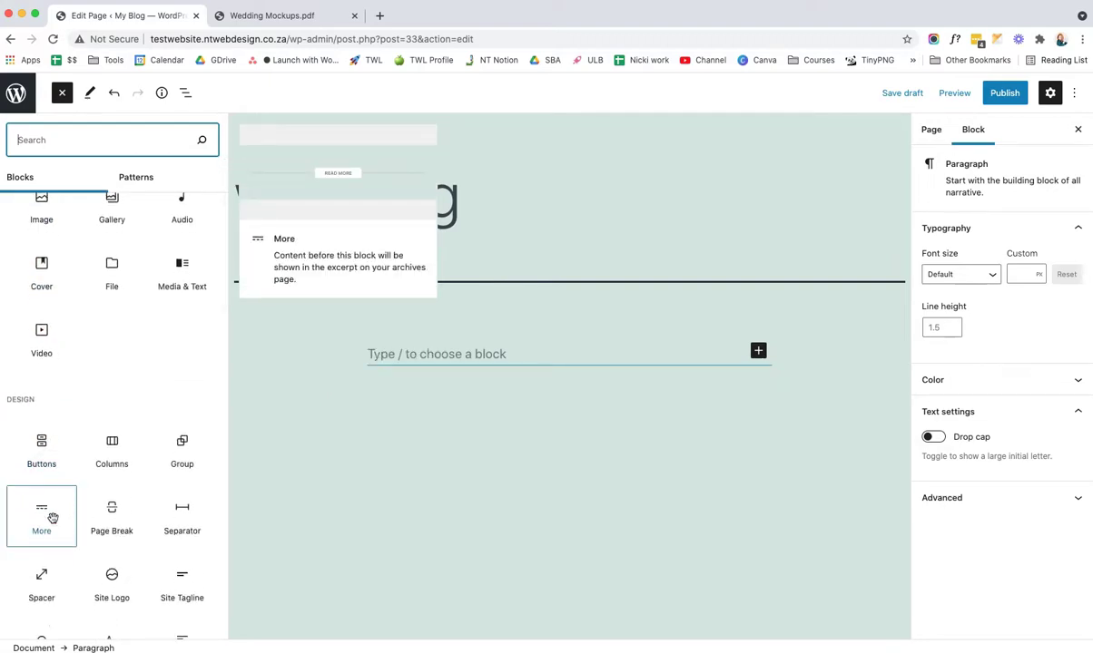
{"action": "scroll", "coordinate": [52, 518], "scroll_direction": "down", "scroll_amount": 1}
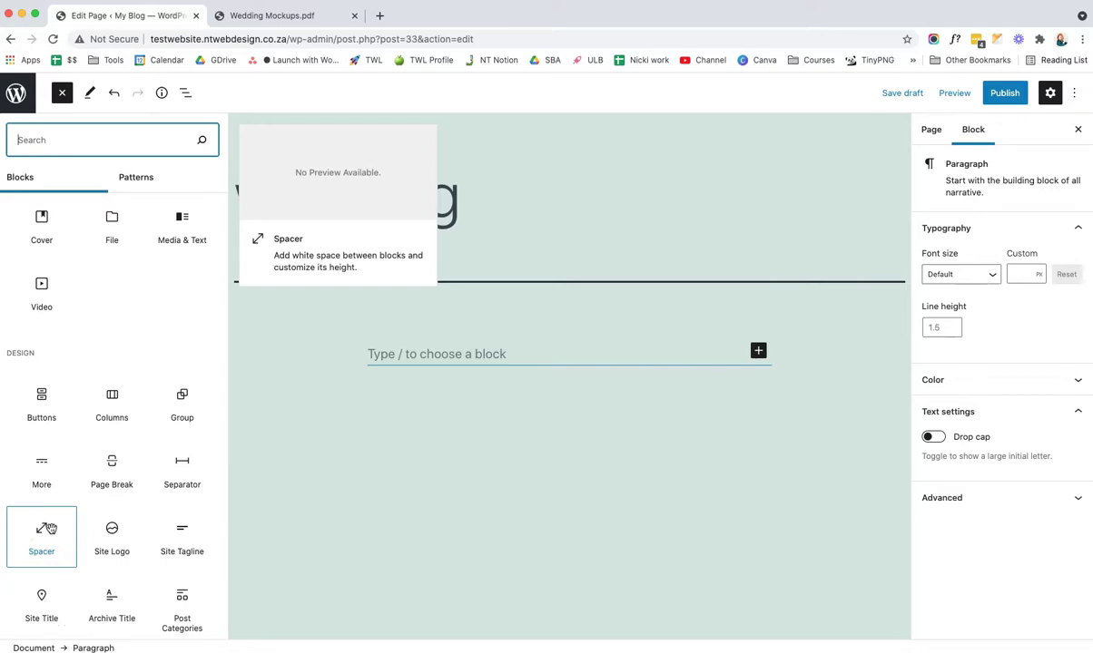
{"action": "scroll", "coordinate": [52, 529], "scroll_direction": "up", "scroll_amount": 10}
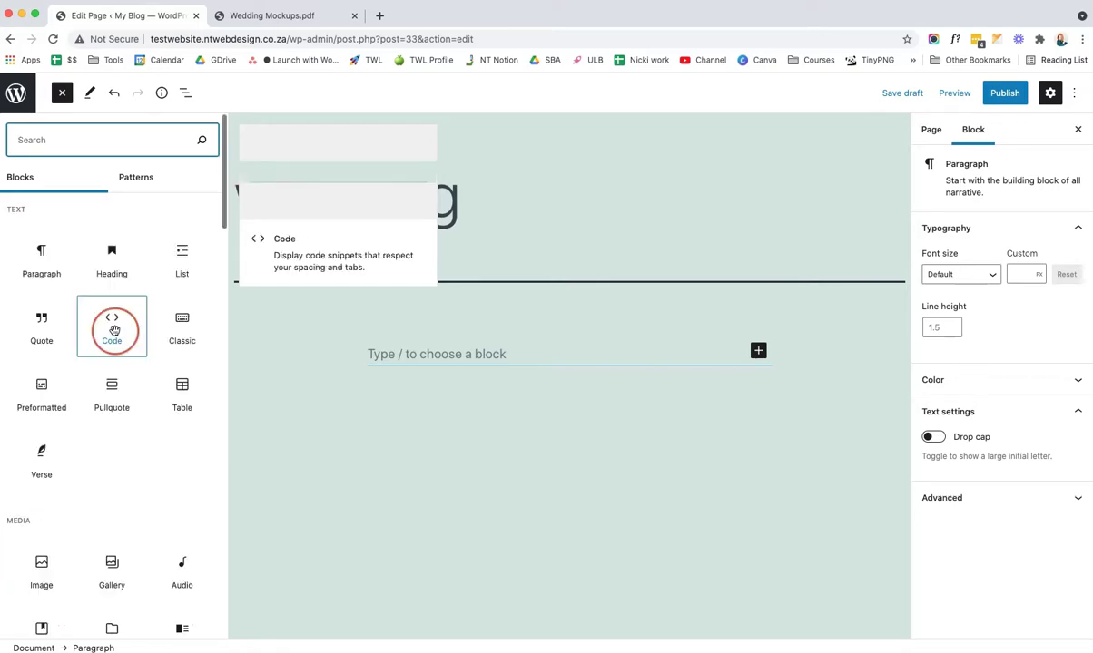
Step: Switch to Wedding Mockups.pdf to review the page design, and return to the page editor
{"action": "left_click", "coordinate": [287, 15]}
{"action": "scroll", "coordinate": [331, 241], "scroll_direction": "down", "scroll_amount": 5}
{"action": "scroll", "coordinate": [331, 241], "scroll_direction": "up", "scroll_amount": 20}
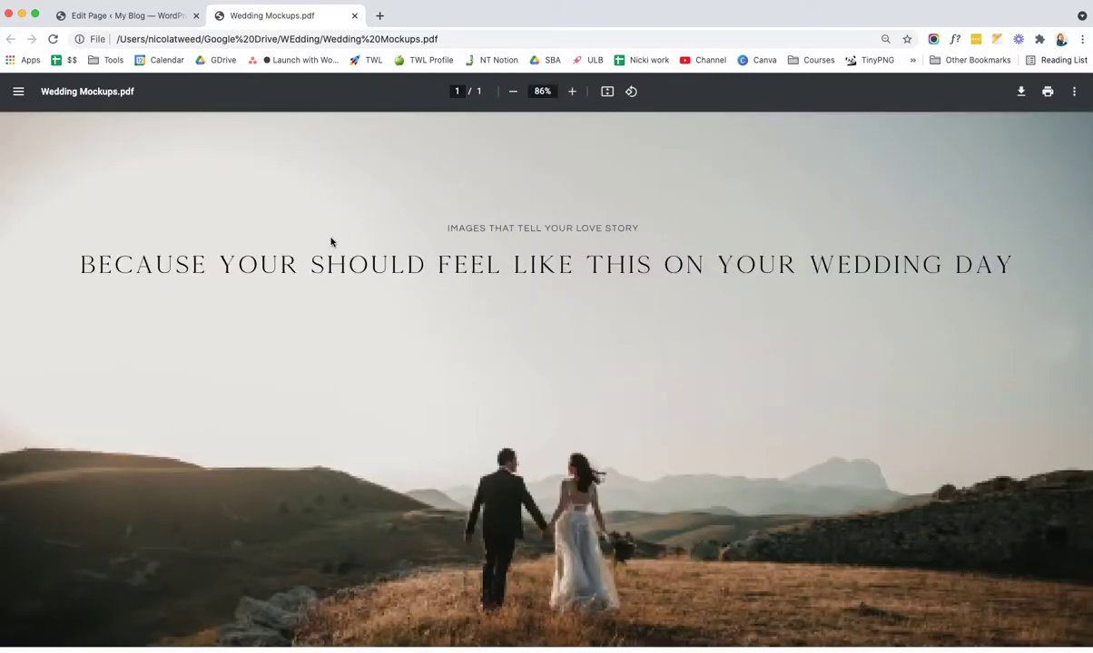
{"action": "left_click", "coordinate": [139, 15]}
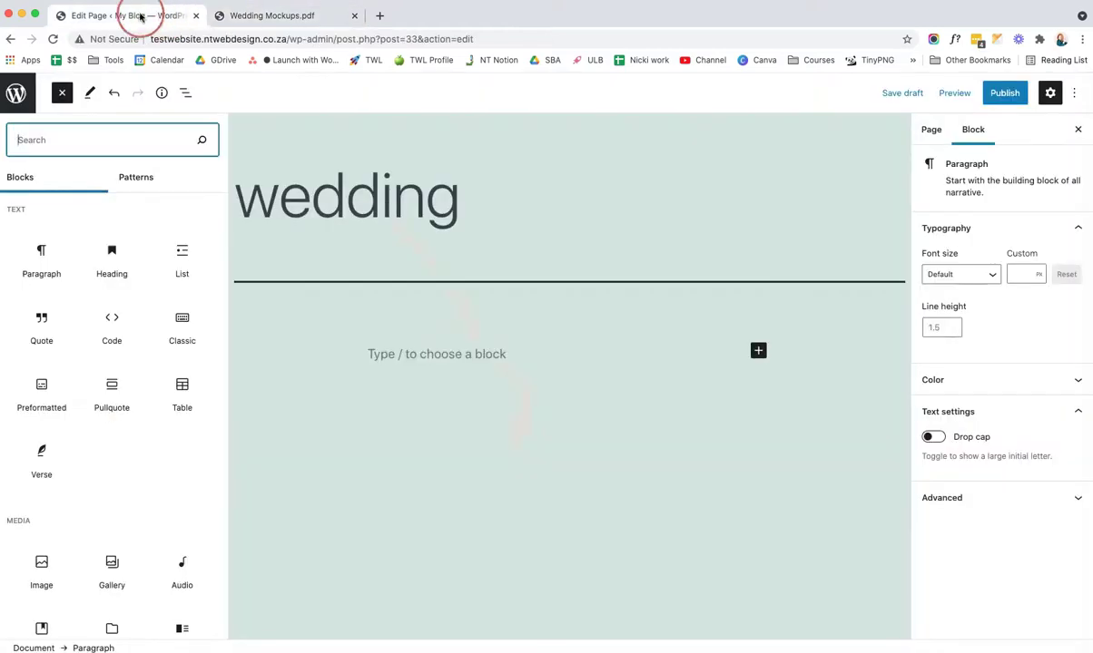
Step: Preview the wedding page in a new tab and inspect its layout down to the footer
{"action": "left_click", "coordinate": [949, 95]}
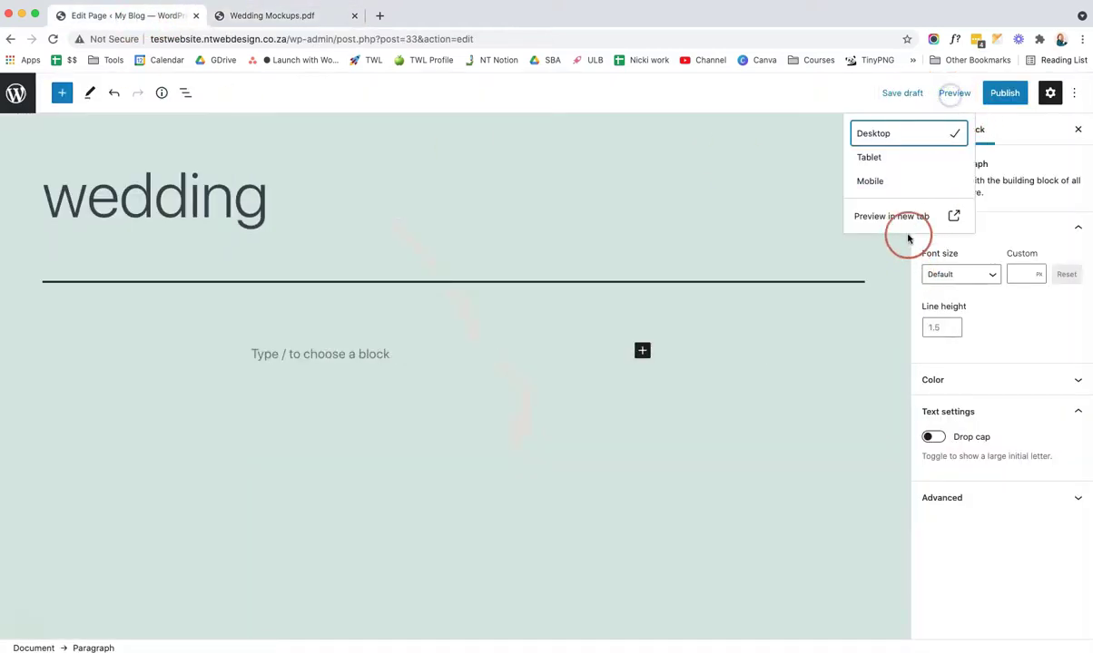
{"action": "left_click", "coordinate": [902, 219]}
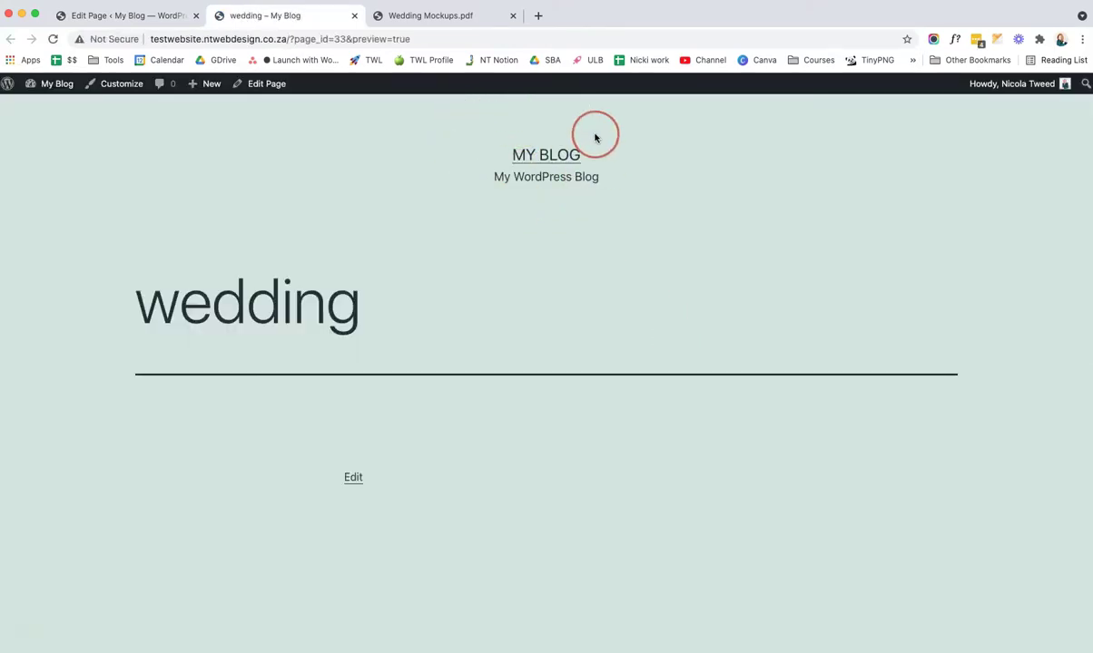
{"action": "scroll", "coordinate": [595, 444], "scroll_direction": "down", "scroll_amount": 5}
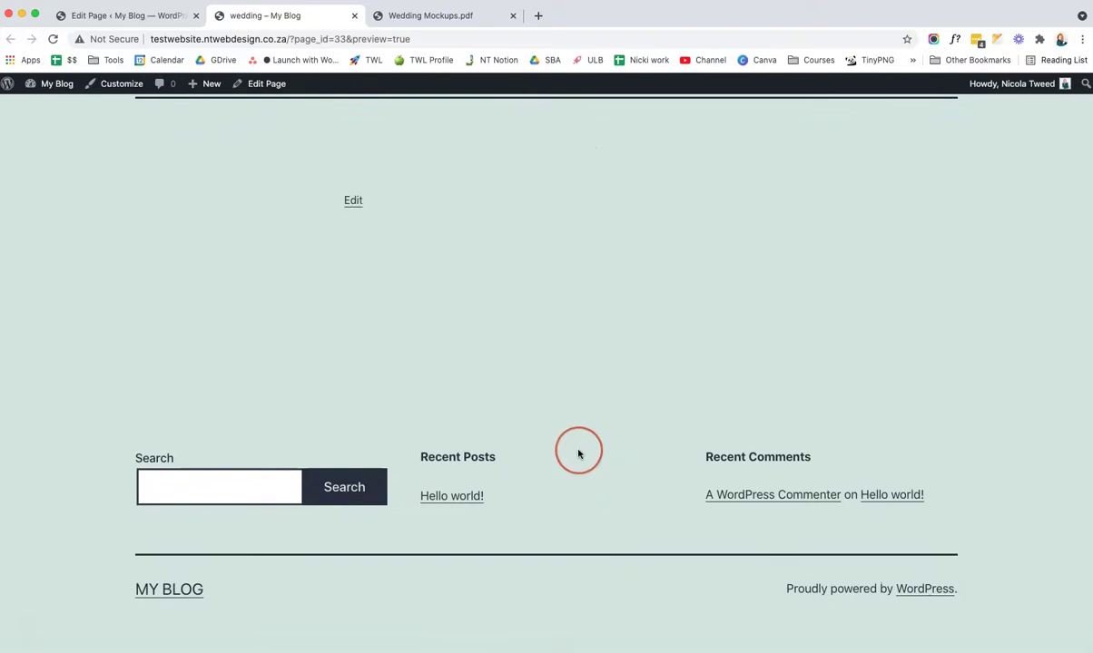
Step: Return to the top of the page preview, compare it with Wedding Mockups.pdf, and go back to the page editor
{"action": "scroll", "coordinate": [578, 452], "scroll_direction": "up", "scroll_amount": 4}
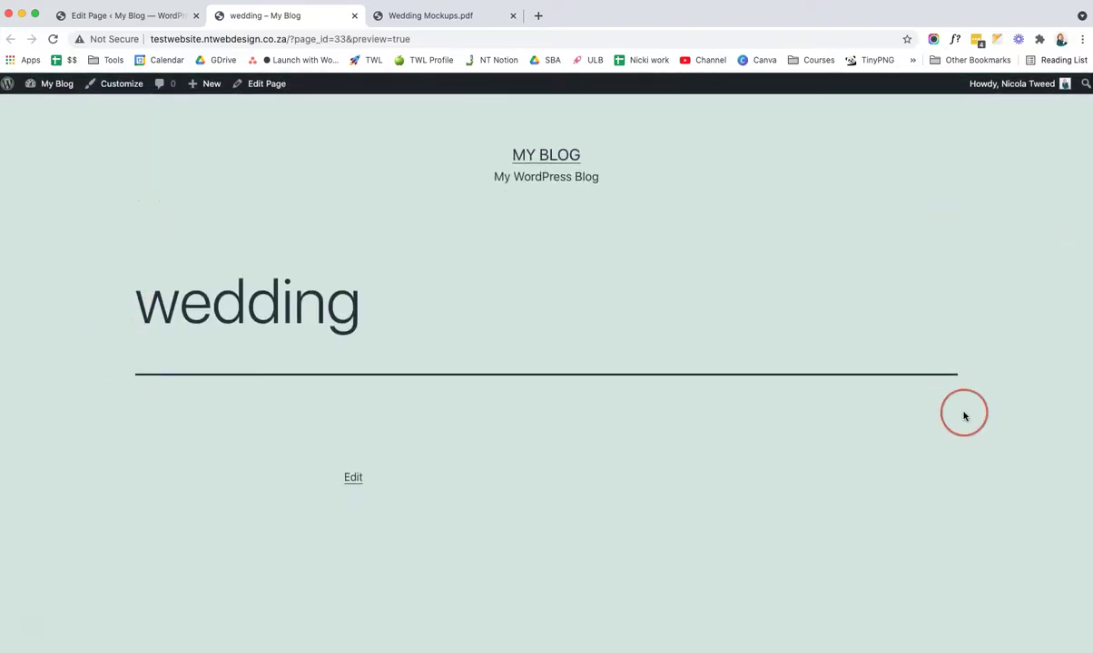
{"action": "left_click", "coordinate": [451, 16]}
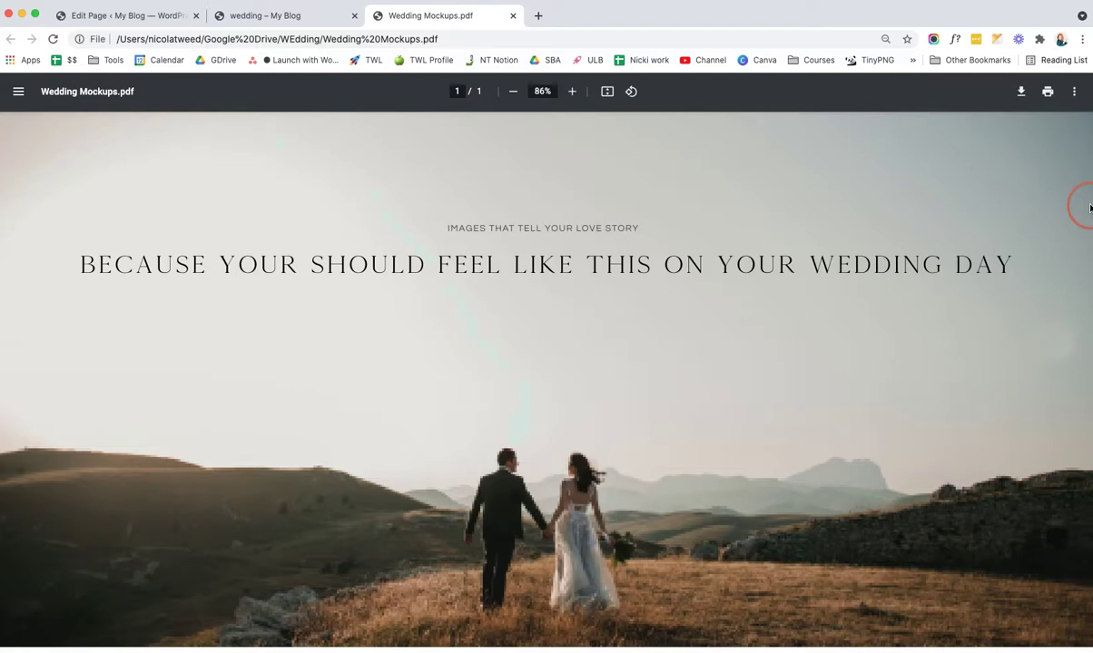
{"action": "left_click", "coordinate": [166, 18]}
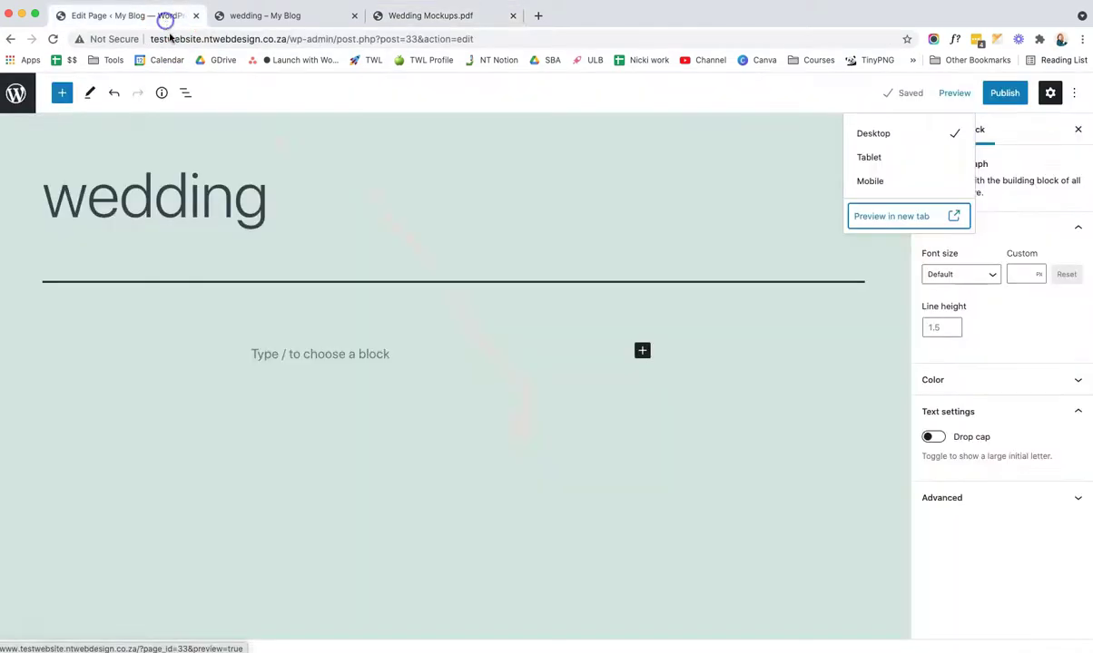
{"action": "left_click", "coordinate": [815, 146]}
{"action": "left_click", "coordinate": [905, 133]}
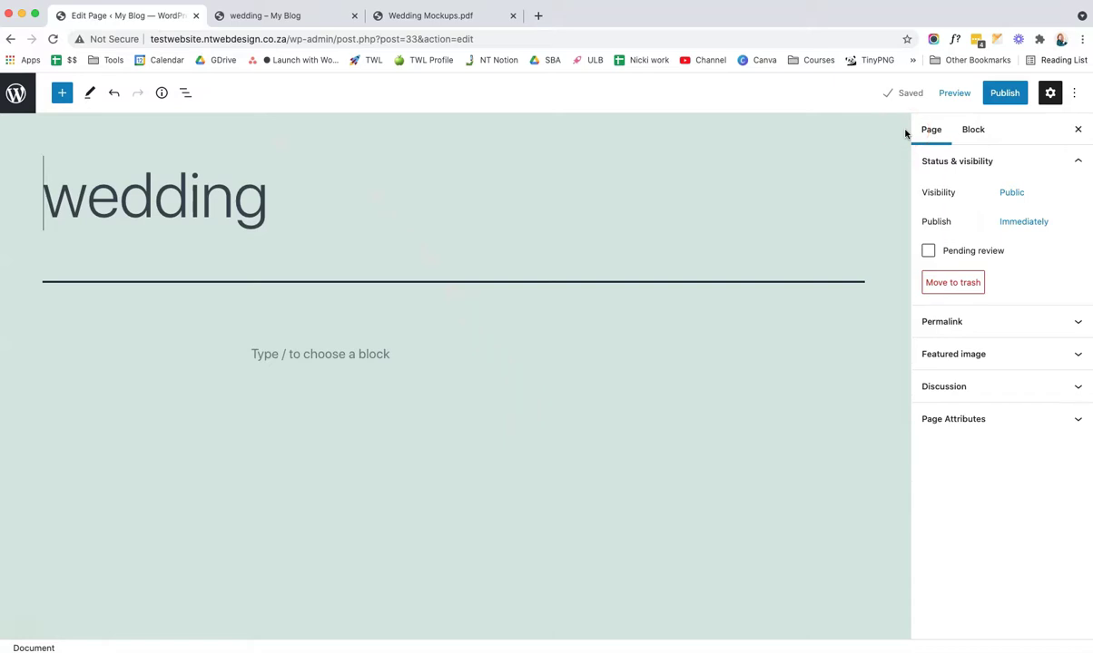
{"action": "left_click", "coordinate": [893, 130]}
Step: Leave the editor, search the plugin directory for "full width template" and activate Fullwidth Templates for Any Theme & Page Builder
{"action": "left_click", "coordinate": [16, 95]}
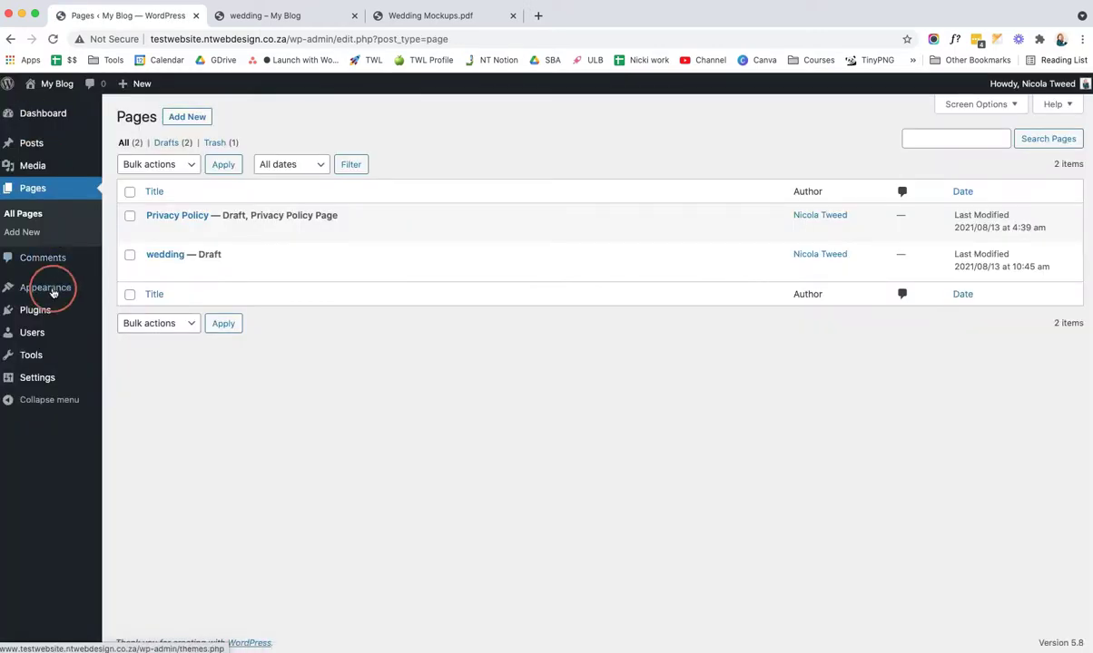
{"action": "mouse_move", "coordinate": [60, 314]}
{"action": "left_click", "coordinate": [140, 331]}
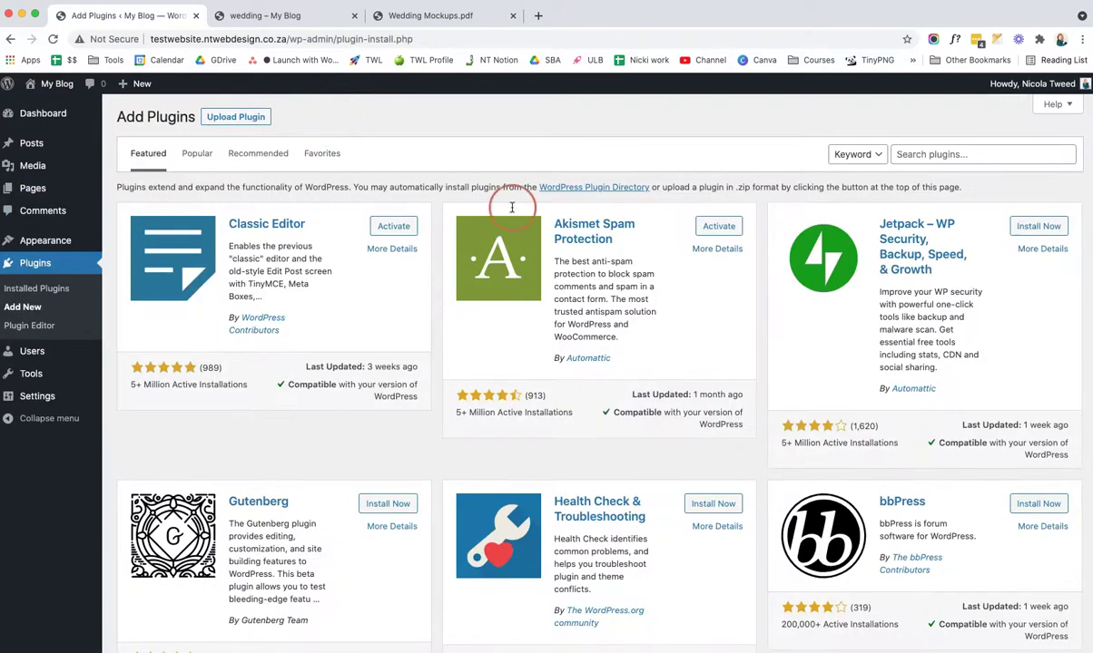
{"action": "left_click", "coordinate": [903, 155]}
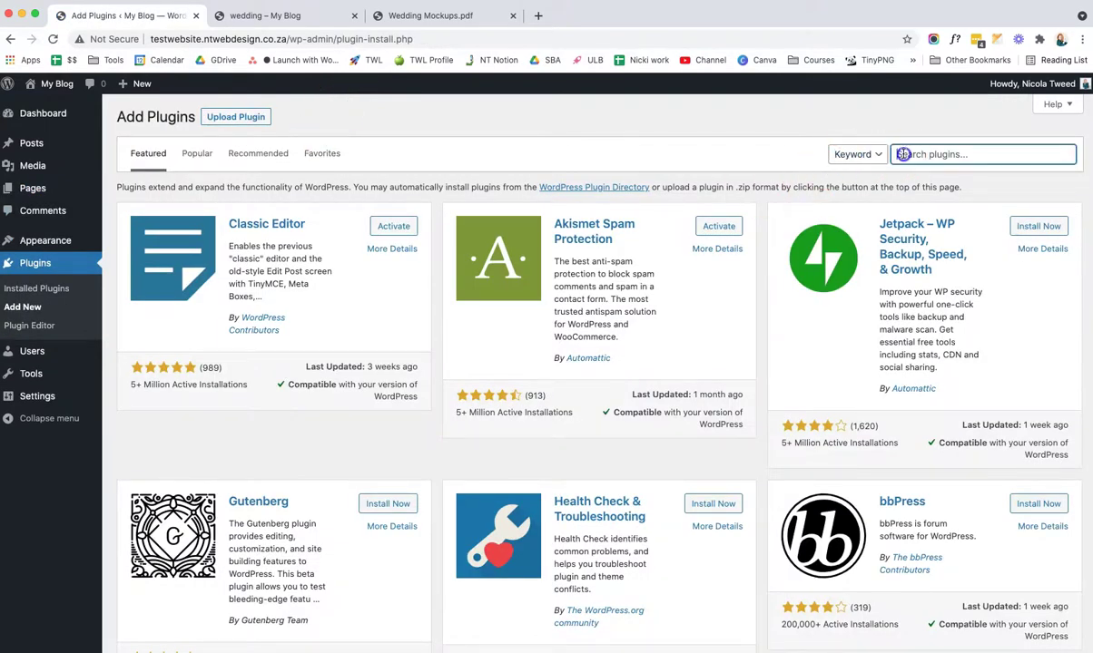
{"action": "type", "text": "full width template"}
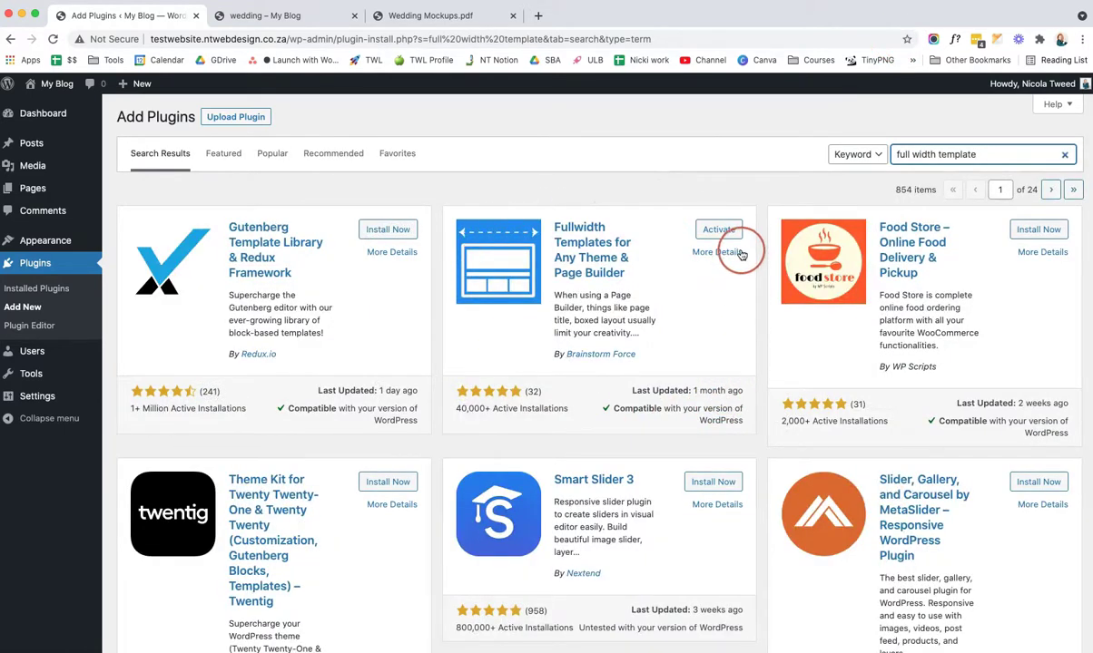
{"action": "left_click", "coordinate": [718, 230]}
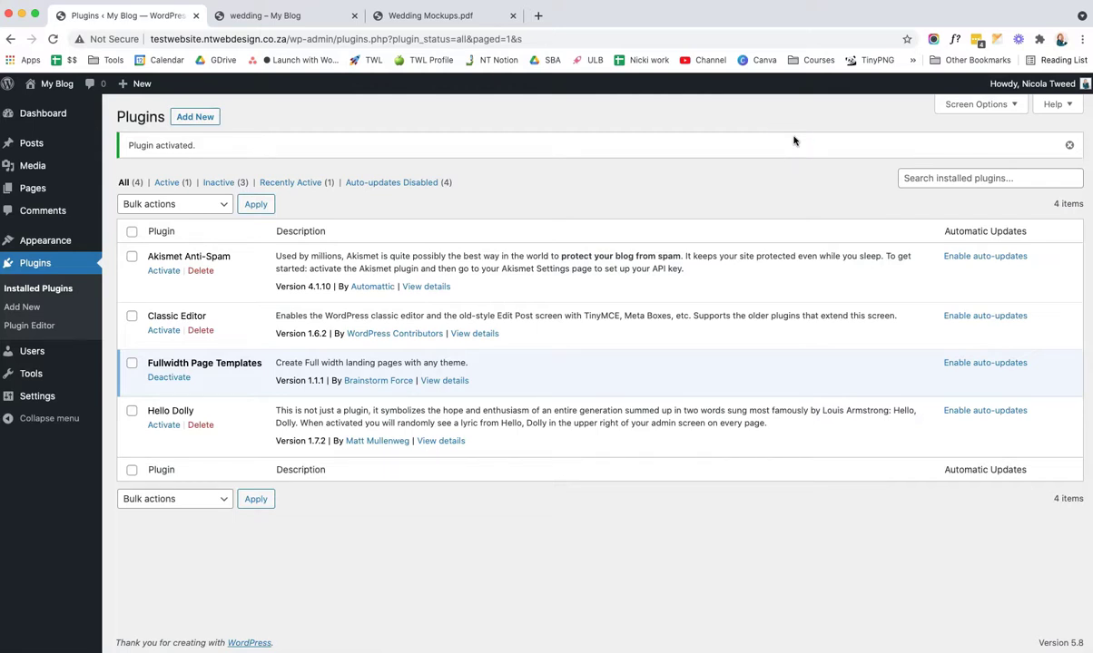
Step: Reopen the wedding draft for editing and set its page template to FW Fullwidth No Header Footer
{"action": "left_click", "coordinate": [49, 197]}
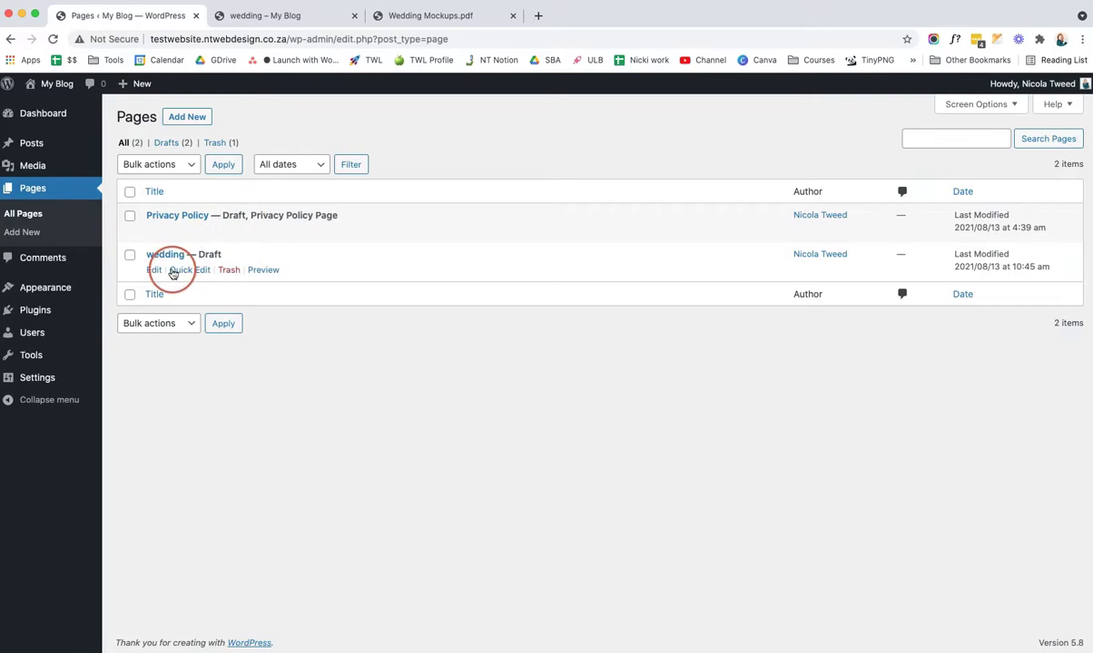
{"action": "left_click", "coordinate": [156, 274]}
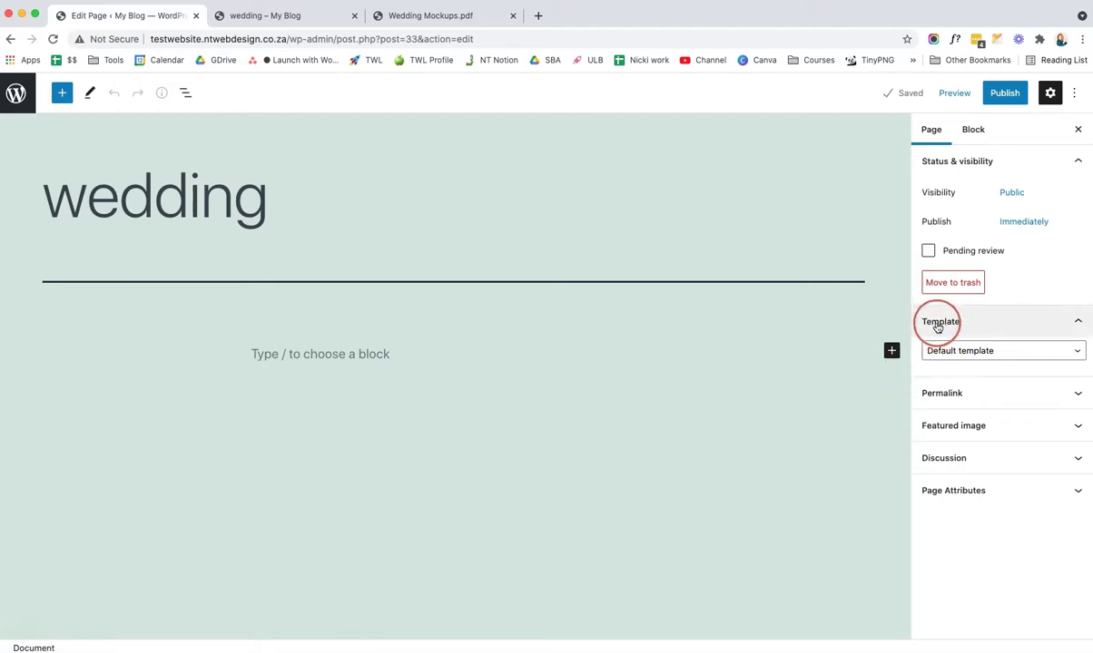
{"action": "left_click", "coordinate": [963, 351]}
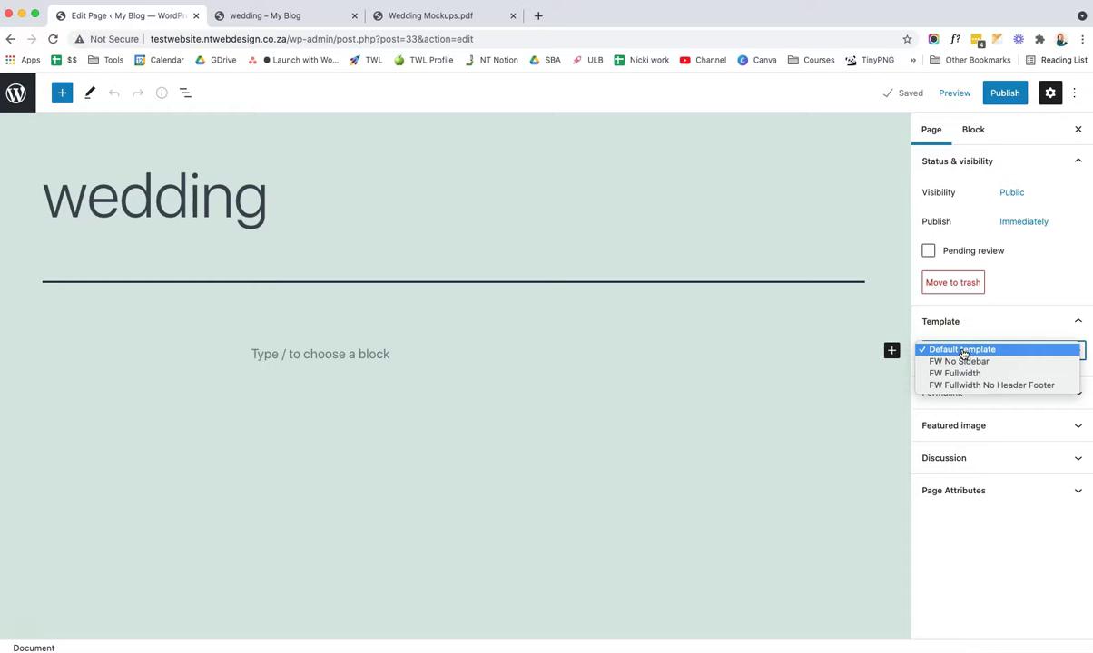
{"action": "left_click", "coordinate": [961, 376]}
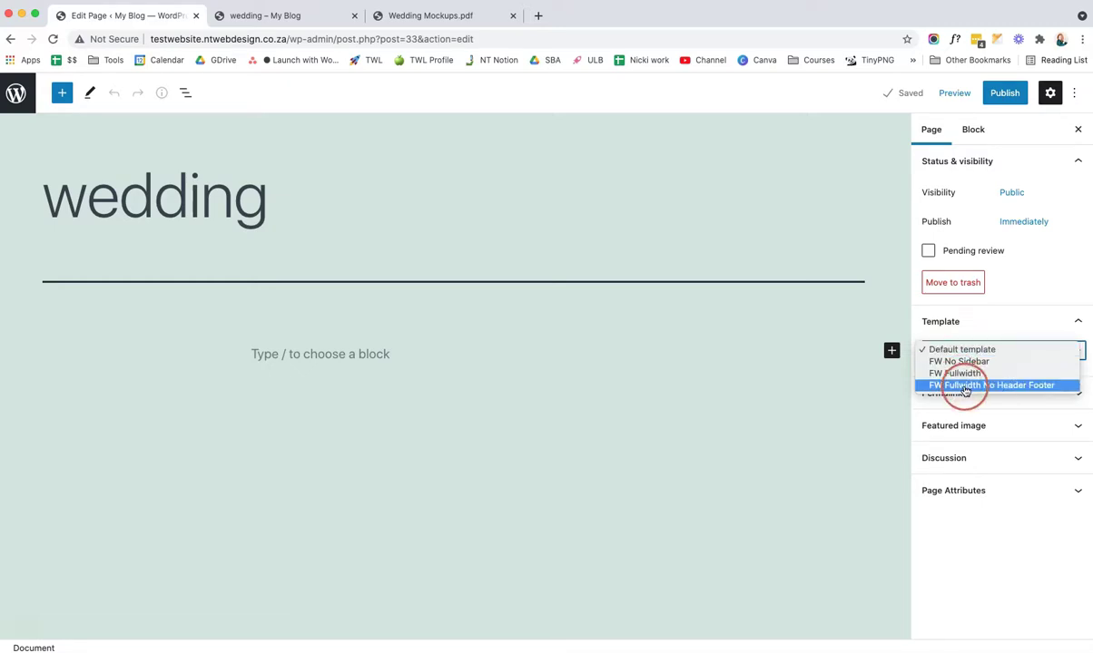
{"action": "left_click", "coordinate": [965, 385]}
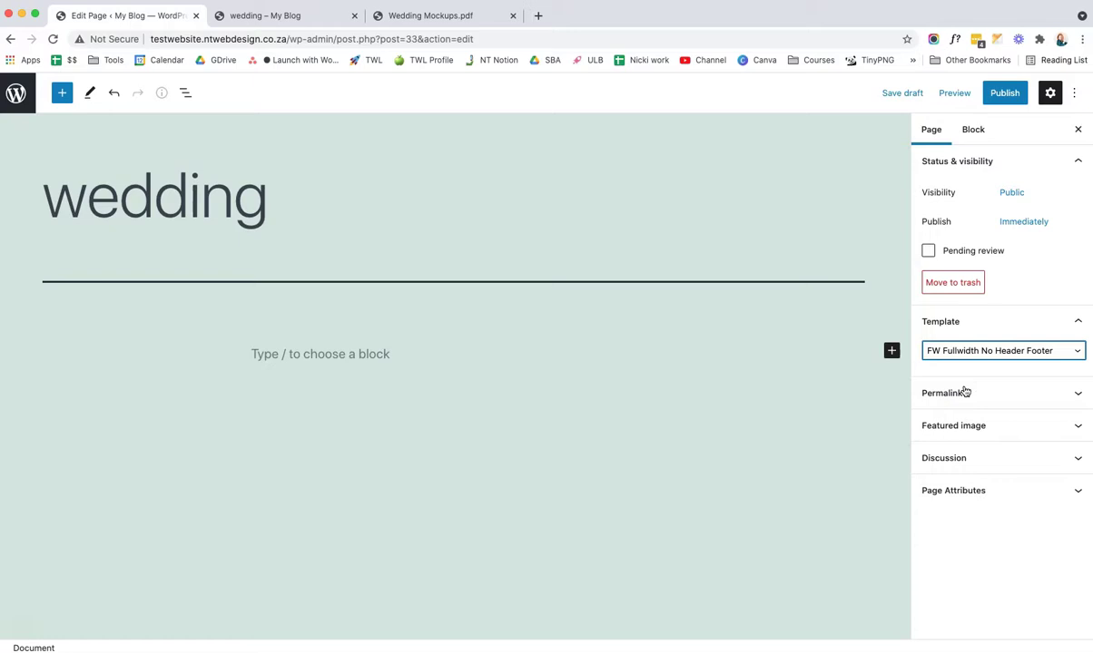
Step: Preview the wedding page with its new template in a new tab, and return to the page editor
{"action": "left_click", "coordinate": [954, 92]}
{"action": "left_click", "coordinate": [910, 212]}
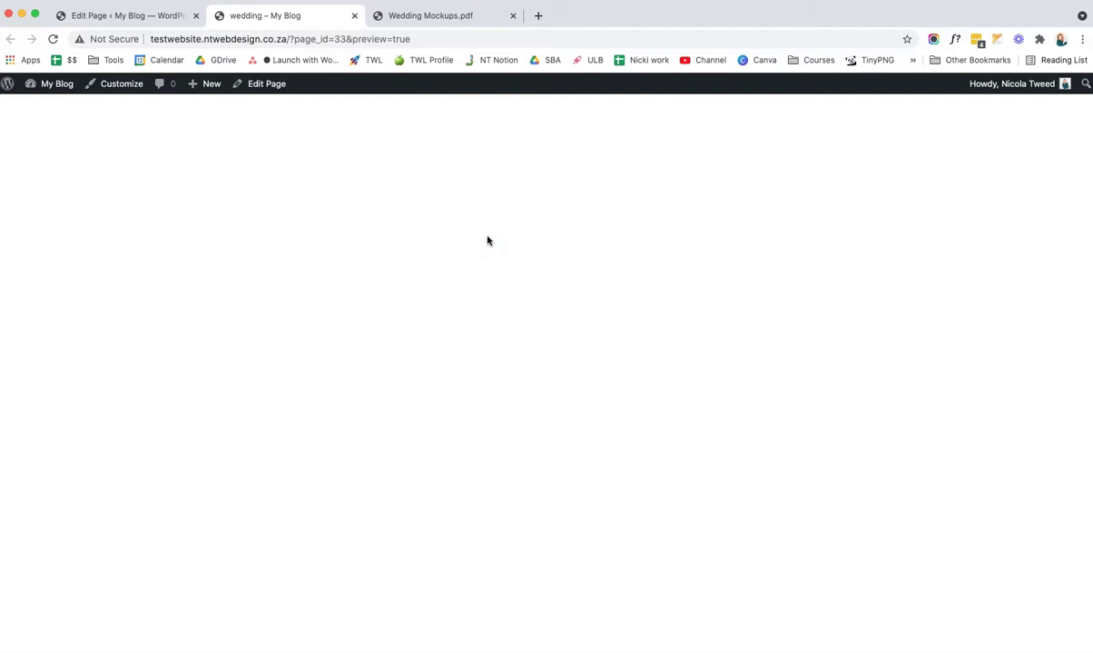
{"action": "left_click", "coordinate": [166, 18]}
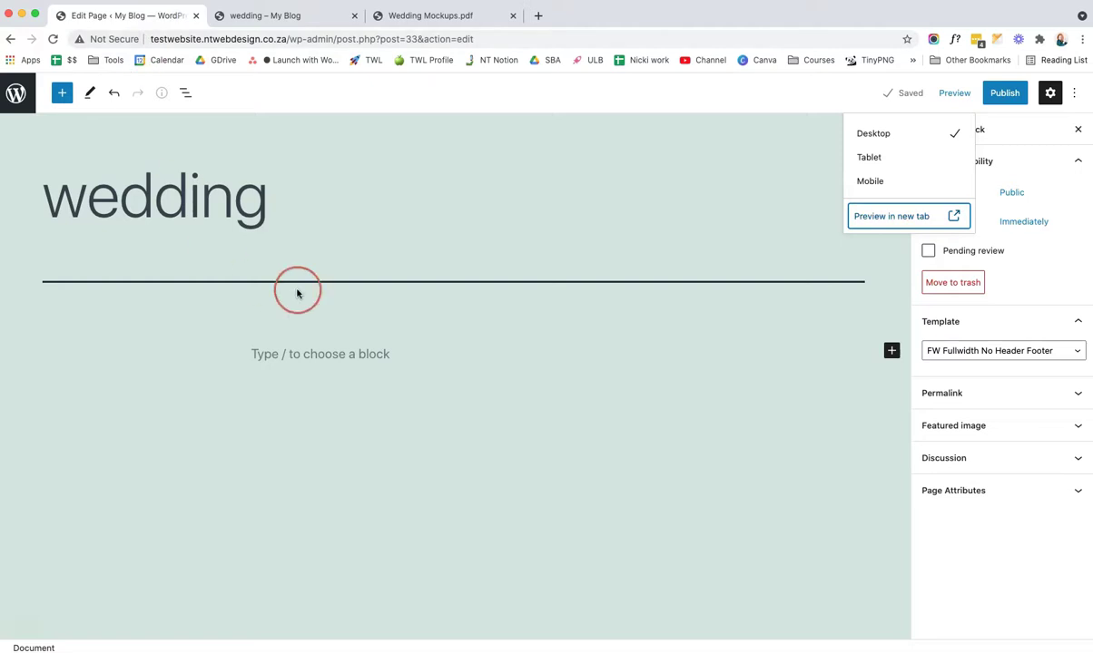
Step: Add a Cover block from the block library's media category to the wedding page
{"action": "left_click", "coordinate": [61, 93]}
{"action": "left_click", "coordinate": [66, 113]}
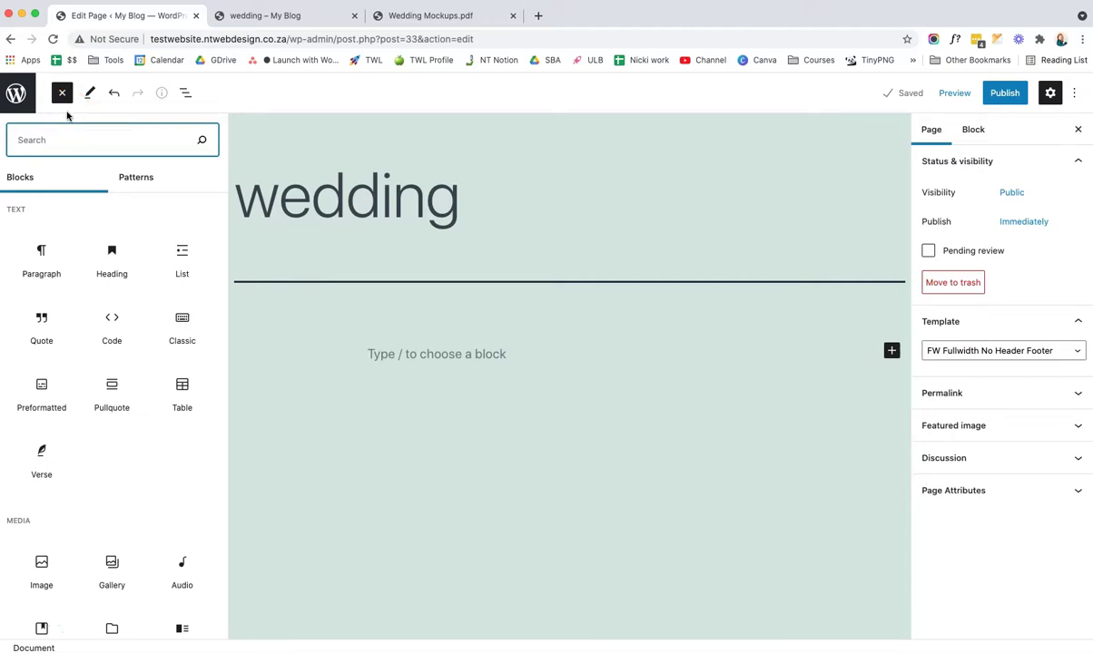
{"action": "scroll", "coordinate": [182, 341], "scroll_direction": "down", "scroll_amount": 3}
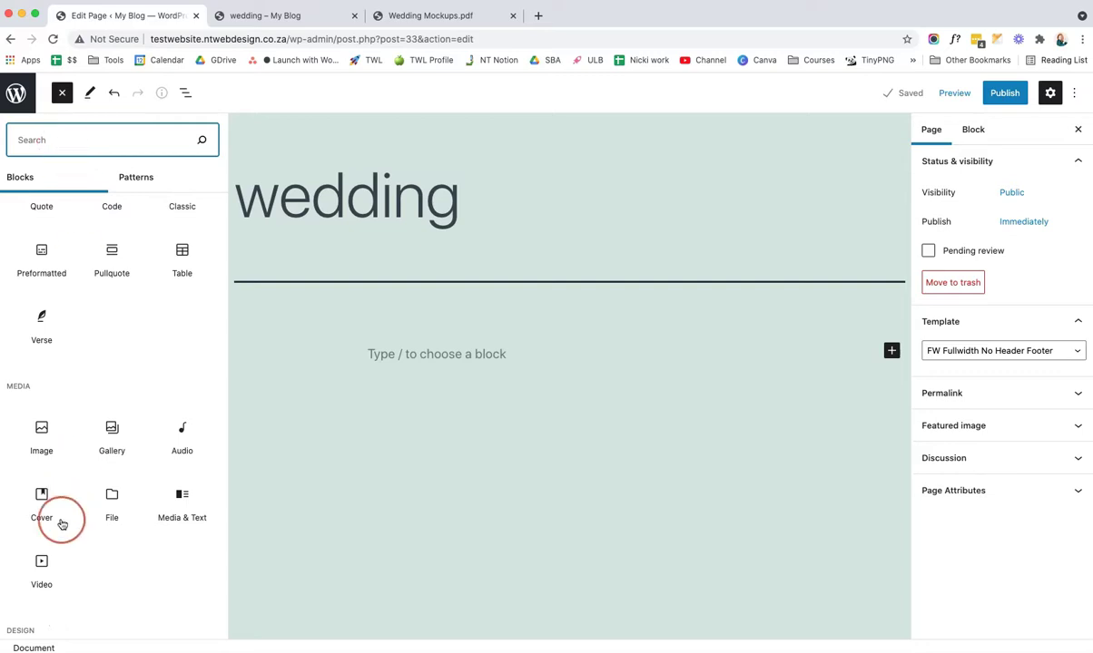
{"action": "left_click", "coordinate": [36, 510]}
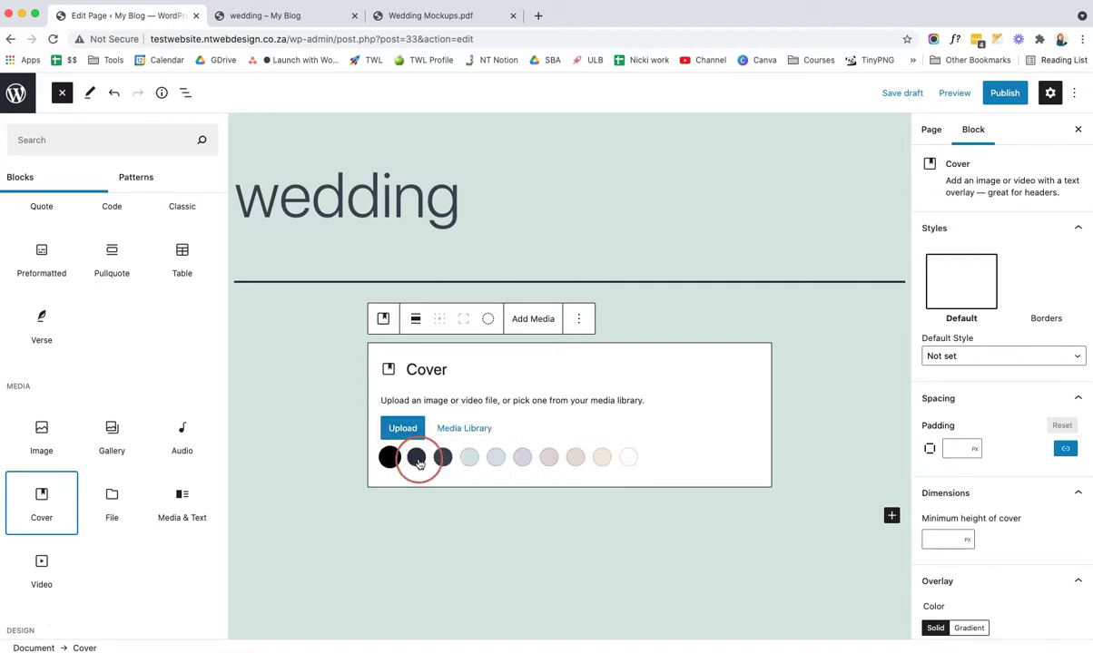
Step: Set Wedding-1.jpg, the couple walking in the hills, from the media library as the Cover block's image
{"action": "left_click", "coordinate": [461, 430]}
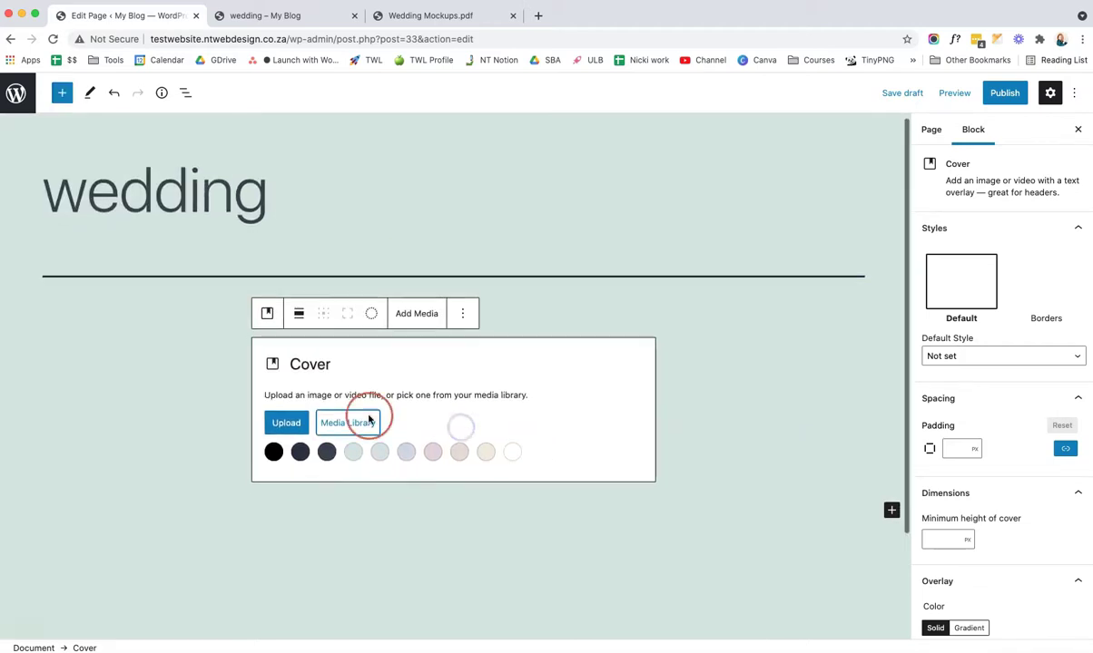
{"action": "left_click", "coordinate": [350, 420]}
{"action": "left_click", "coordinate": [107, 141]}
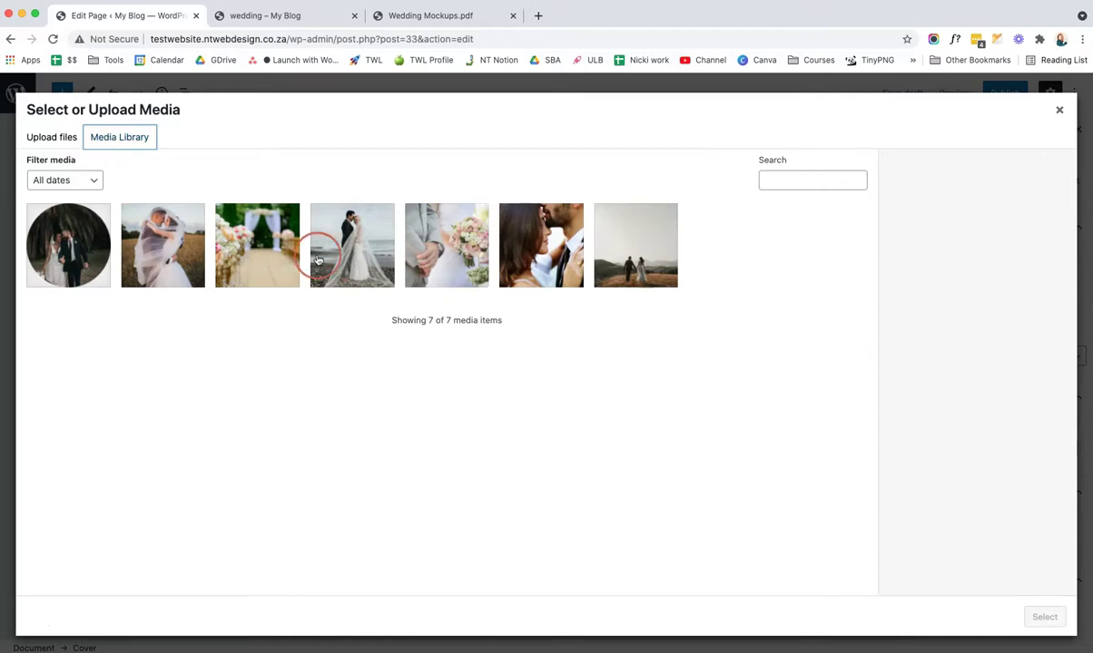
{"action": "left_click", "coordinate": [625, 245]}
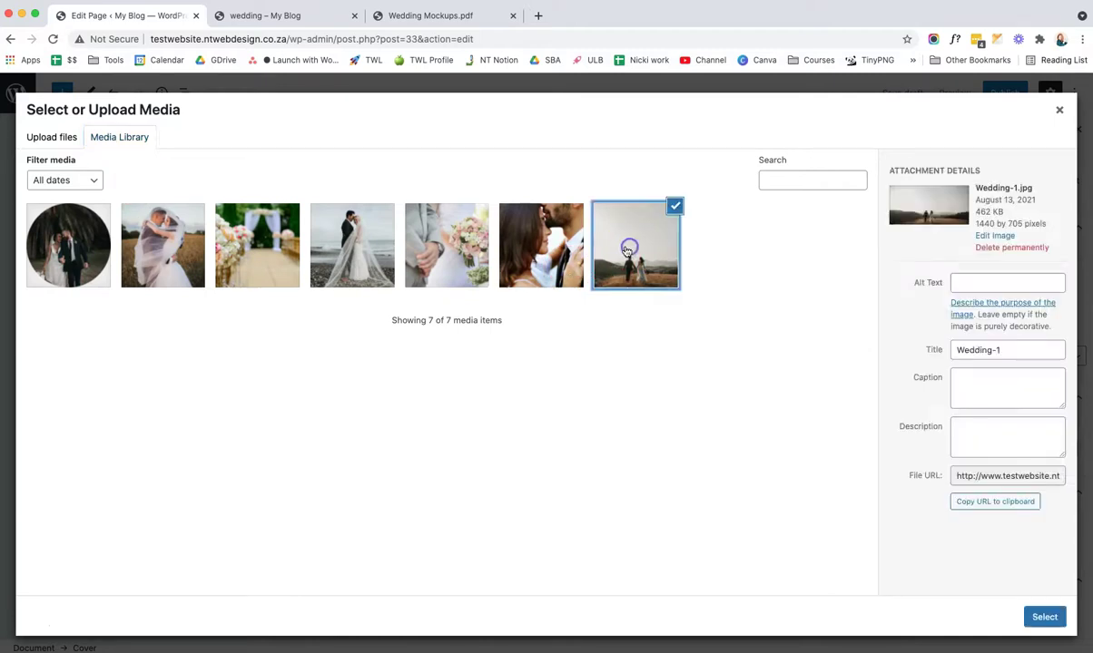
{"action": "left_click", "coordinate": [1044, 616]}
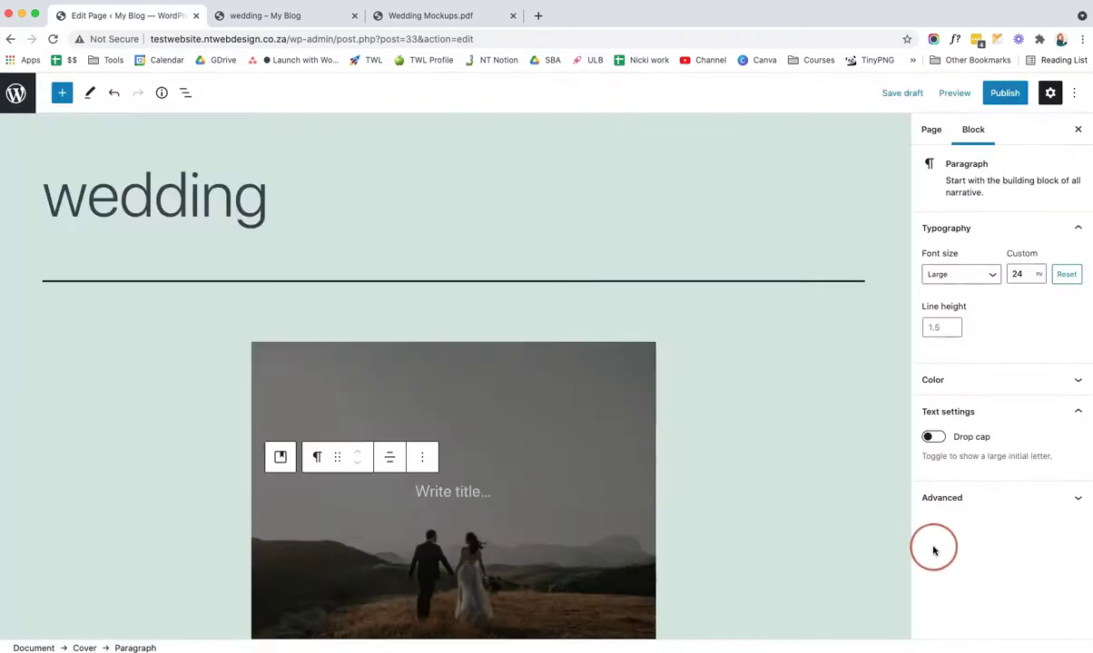
Step: Copy the line "BECAUSE YOUR SHOULD FEEL LIKE THIS ON YOUR WEDDING DAY" from Wedding Mockups.pdf into the cover's title
{"action": "scroll", "coordinate": [781, 503], "scroll_direction": "down", "scroll_amount": 3}
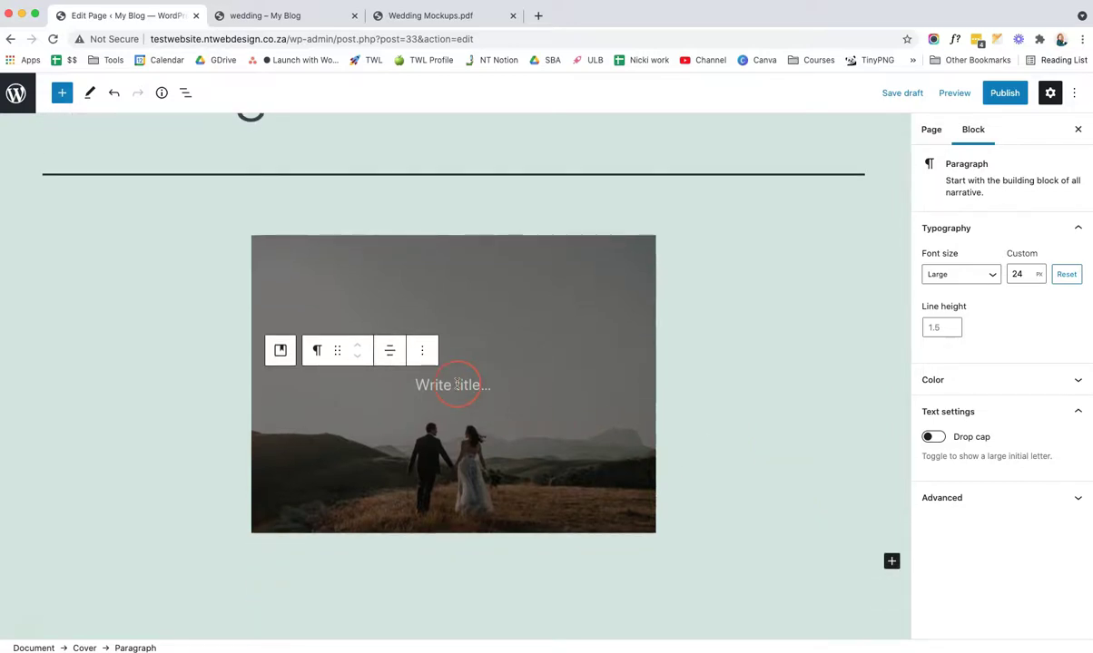
{"action": "left_click", "coordinate": [456, 385]}
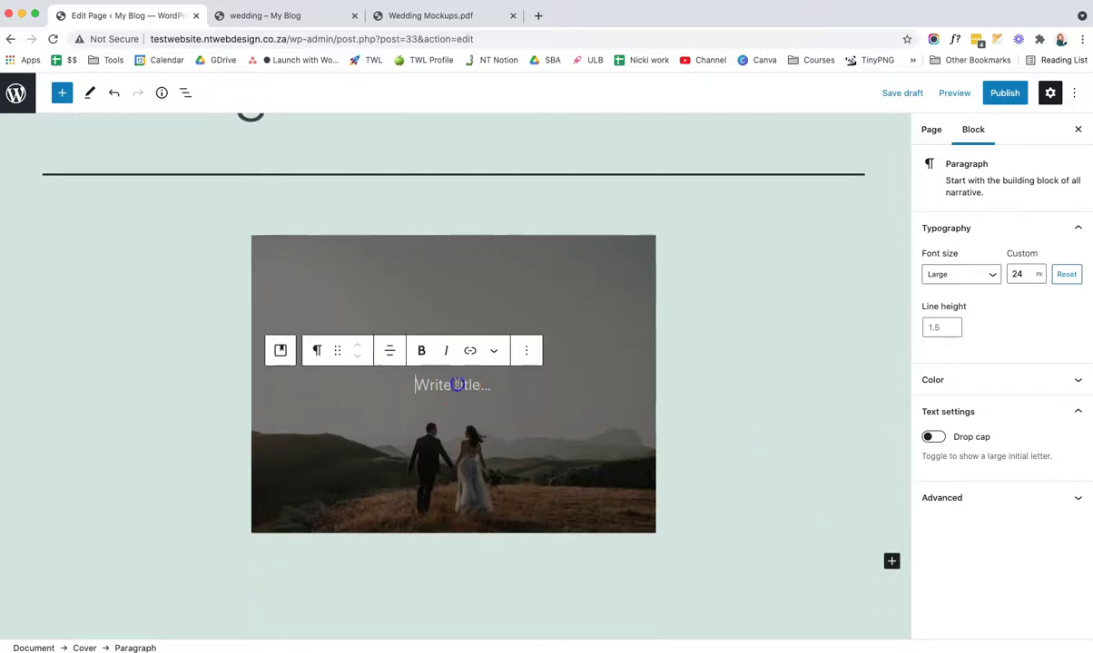
{"action": "left_click", "coordinate": [400, 16]}
{"action": "triple_click", "coordinate": [442, 262]}
{"action": "key", "text": "ctrl+c"}
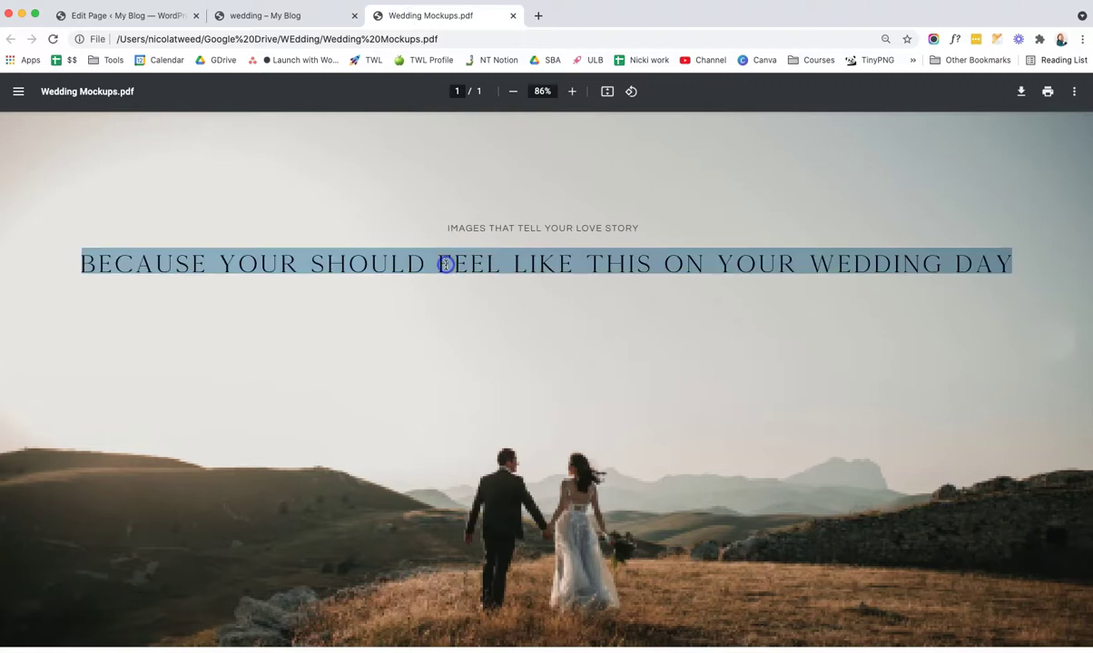
{"action": "left_click", "coordinate": [143, 17]}
{"action": "right_click", "coordinate": [418, 383]}
{"action": "left_click", "coordinate": [454, 468]}
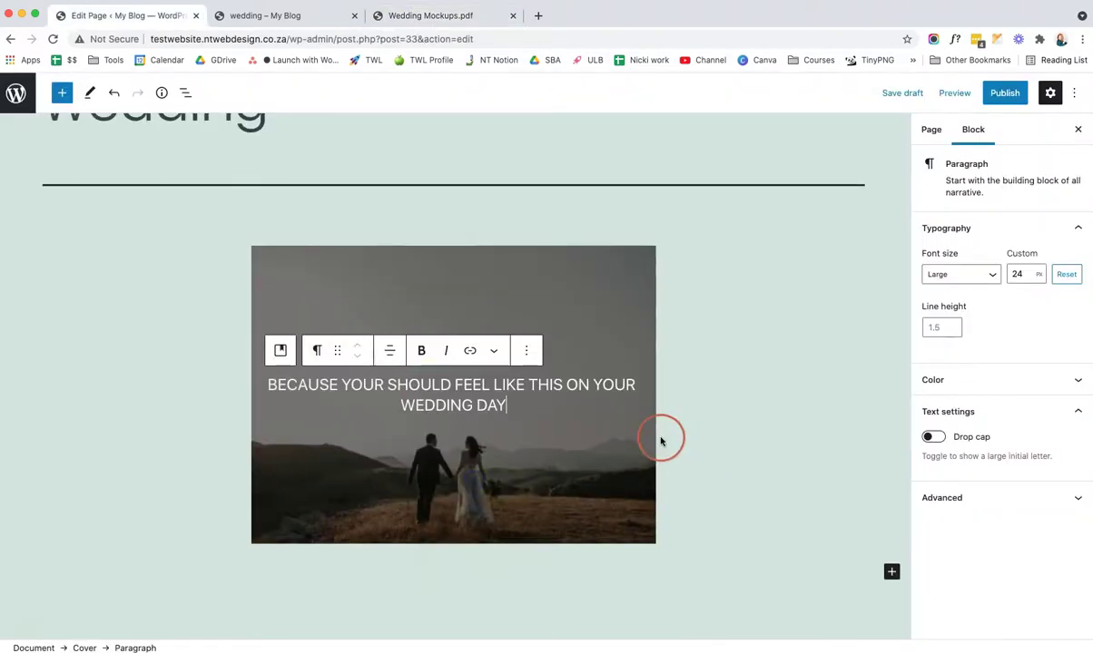
Step: Transform the cover's title paragraph into a heading and center its text
{"action": "left_click", "coordinate": [313, 352]}
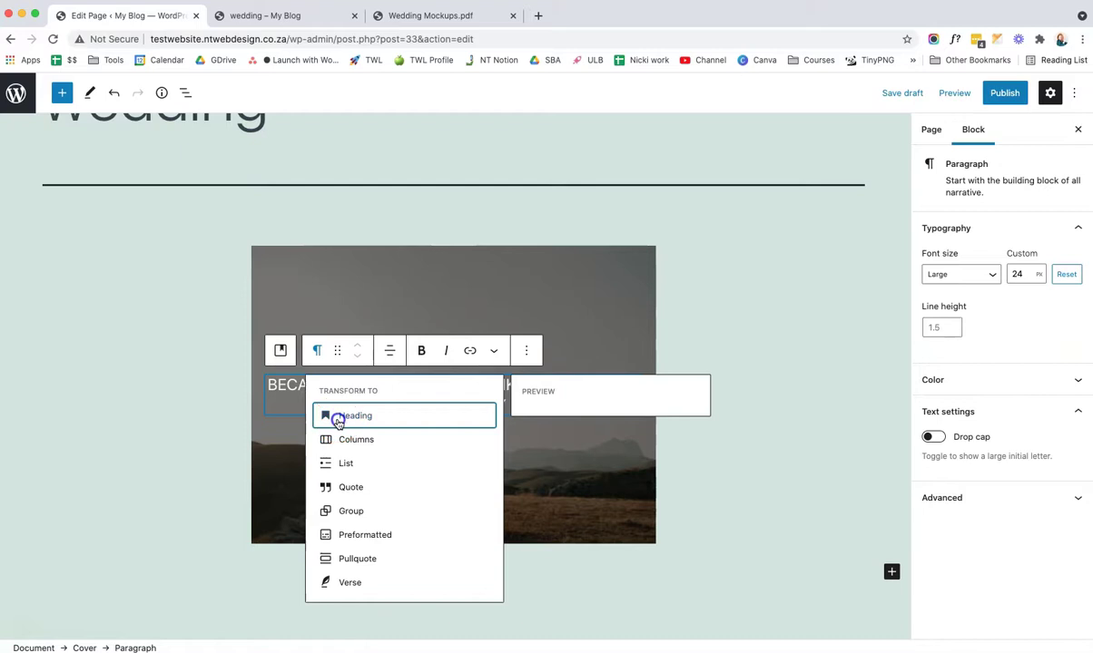
{"action": "left_click", "coordinate": [336, 418]}
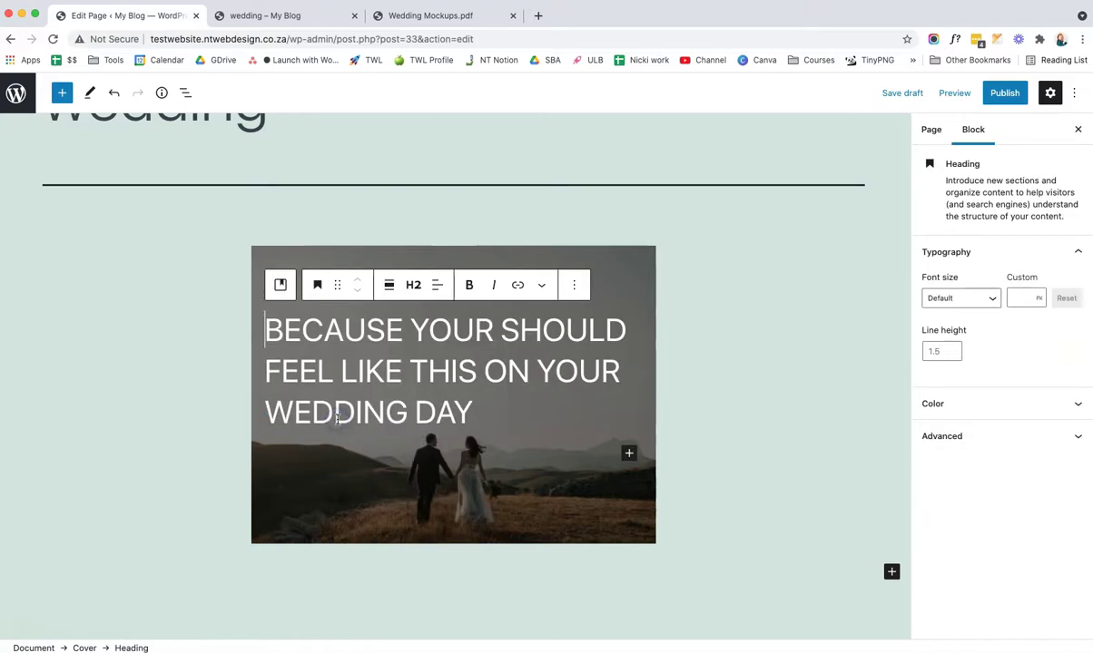
{"action": "left_click", "coordinate": [437, 285]}
{"action": "left_click", "coordinate": [461, 353]}
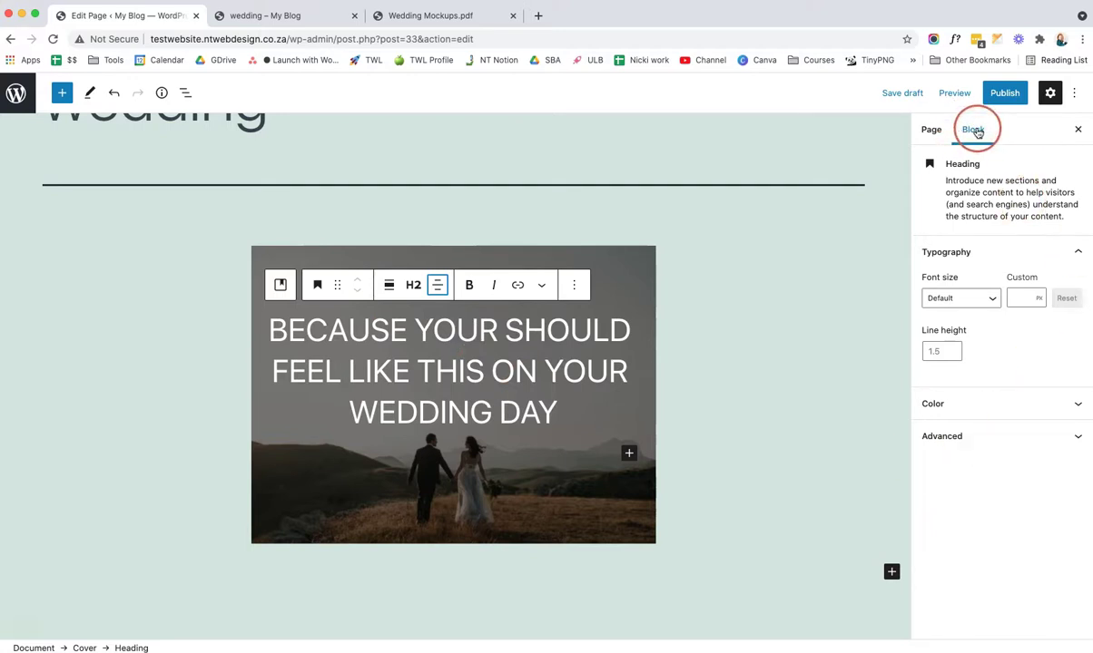
Step: Set the cover heading's custom font size to 32 px and its text color to white
{"action": "left_click", "coordinate": [1017, 301]}
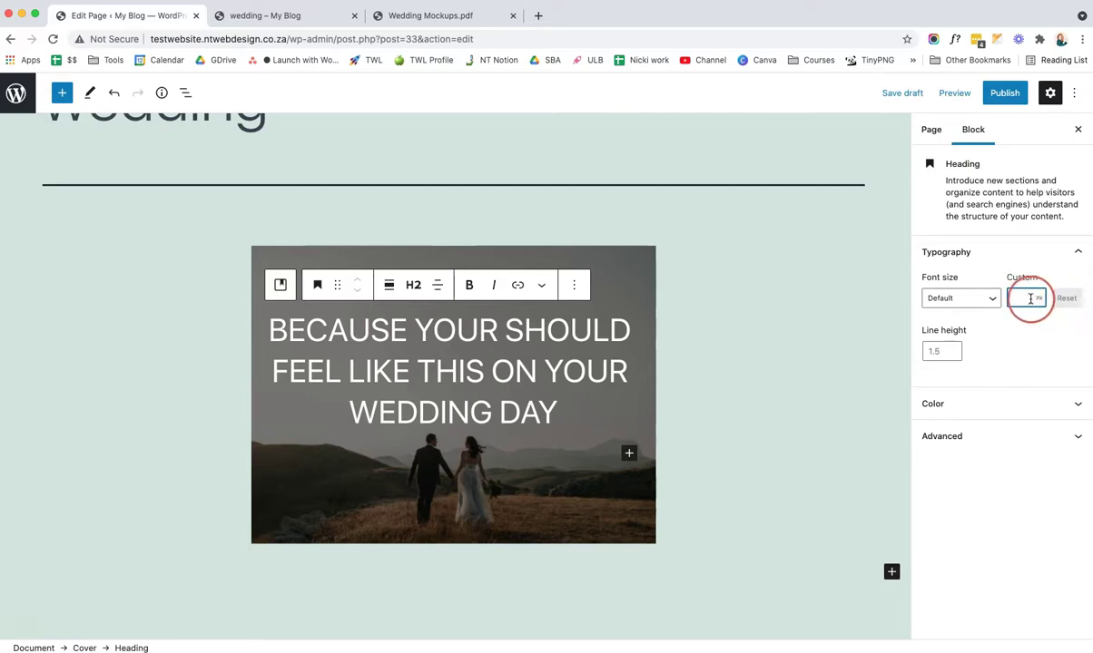
{"action": "type", "text": "32"}
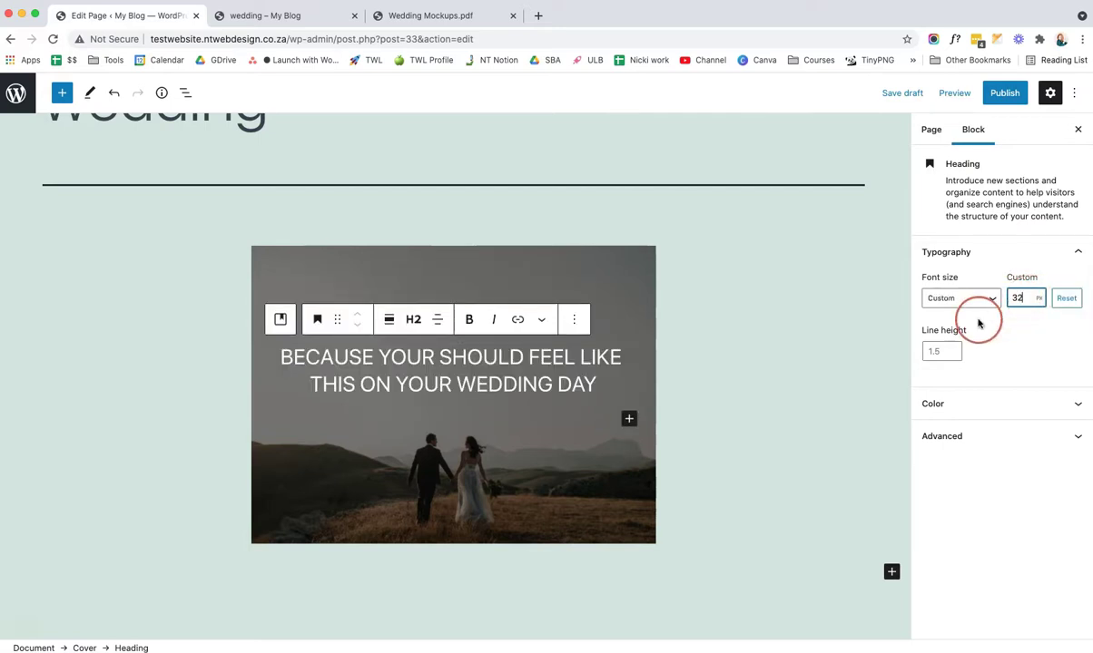
{"action": "left_click", "coordinate": [1071, 406]}
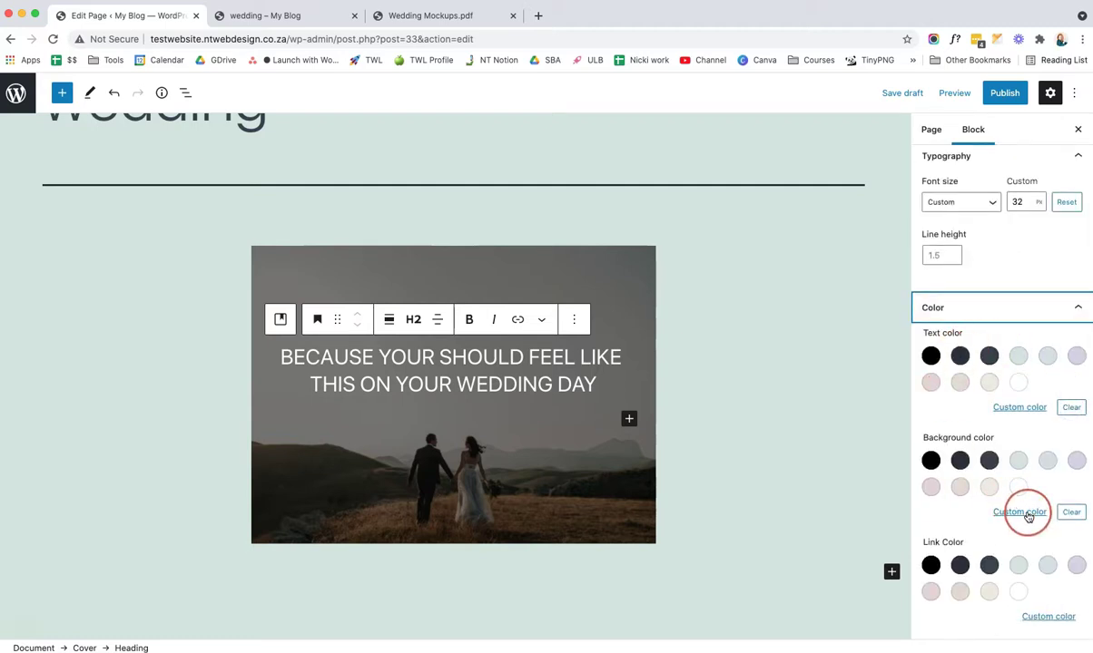
{"action": "left_click", "coordinate": [1007, 407]}
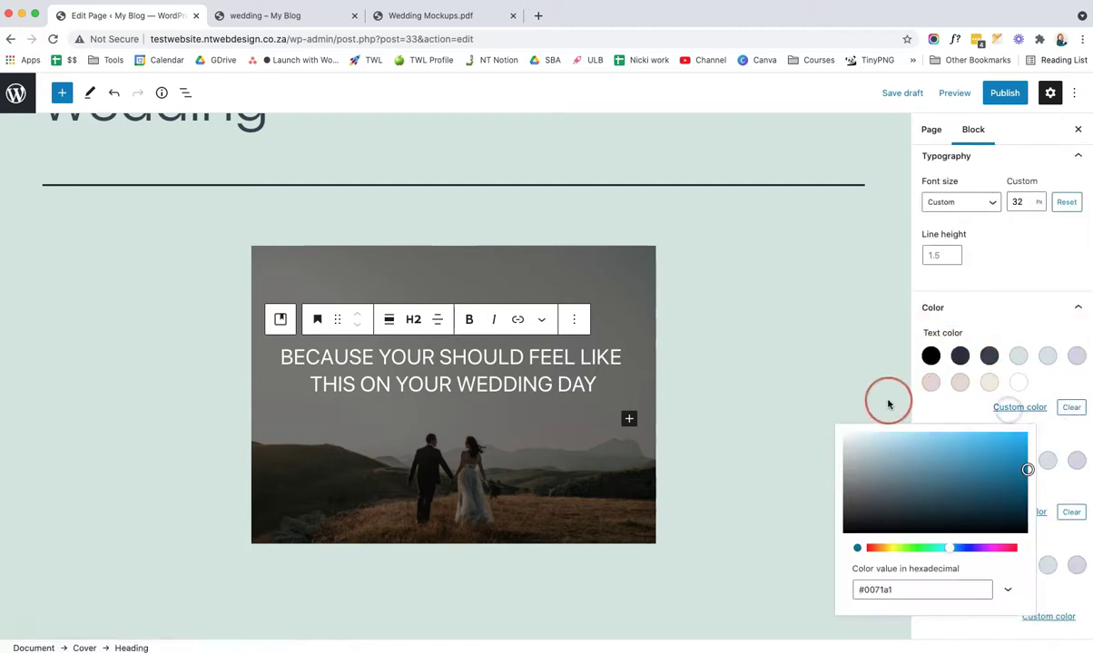
{"action": "left_click", "coordinate": [1018, 382]}
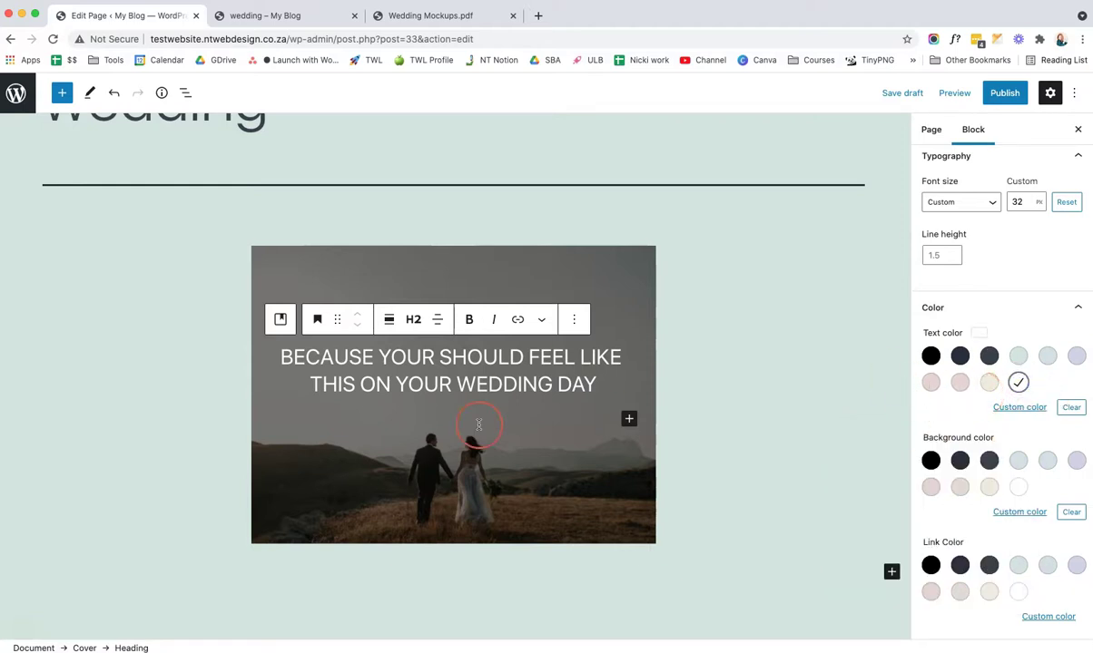
Step: Copy the line "IMAGES THAT TELL YOUR LOVE STORY" from Wedding Mockups.pdf into a new Heading block inside the cover
{"action": "left_click", "coordinate": [480, 18]}
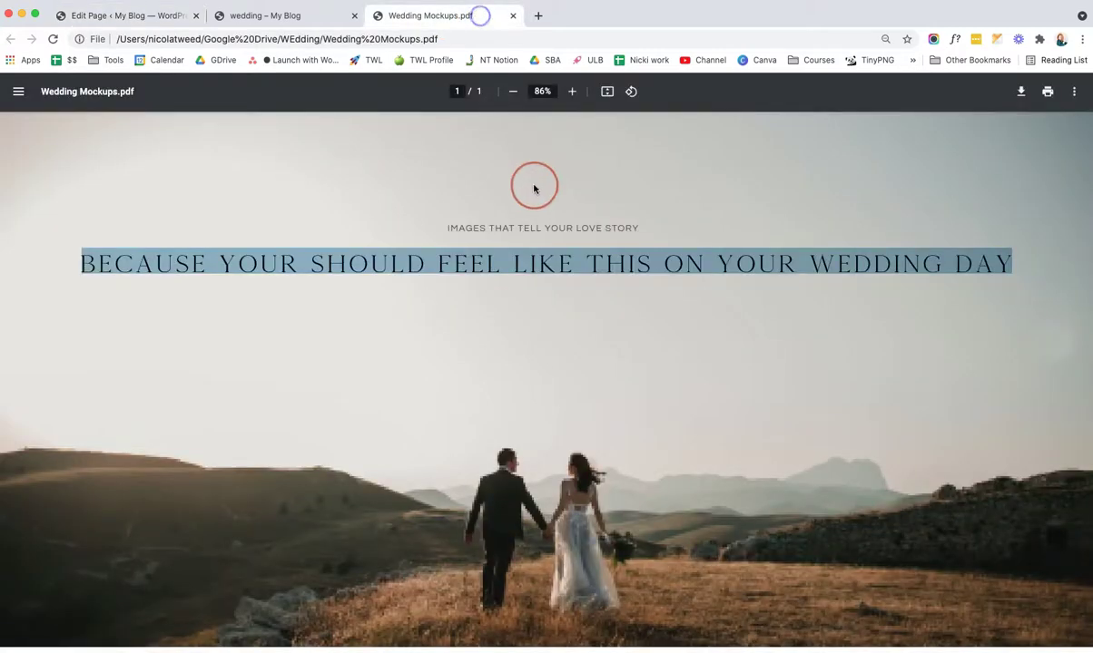
{"action": "triple_click", "coordinate": [543, 227]}
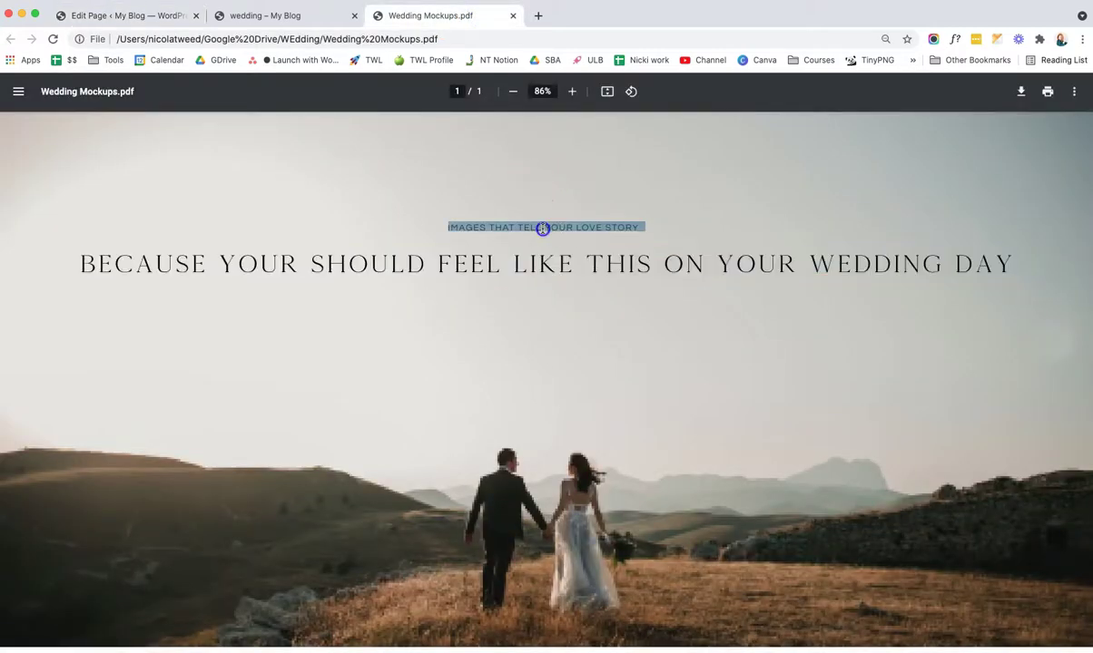
{"action": "right_click", "coordinate": [601, 224]}
{"action": "left_click", "coordinate": [641, 258]}
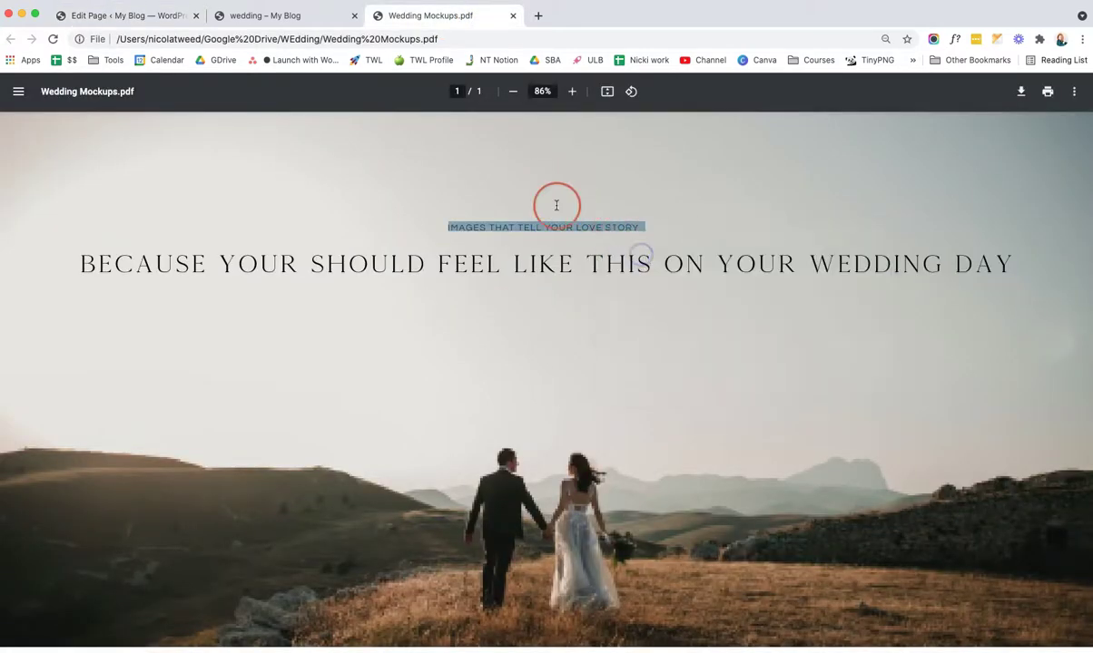
{"action": "left_click", "coordinate": [81, 16]}
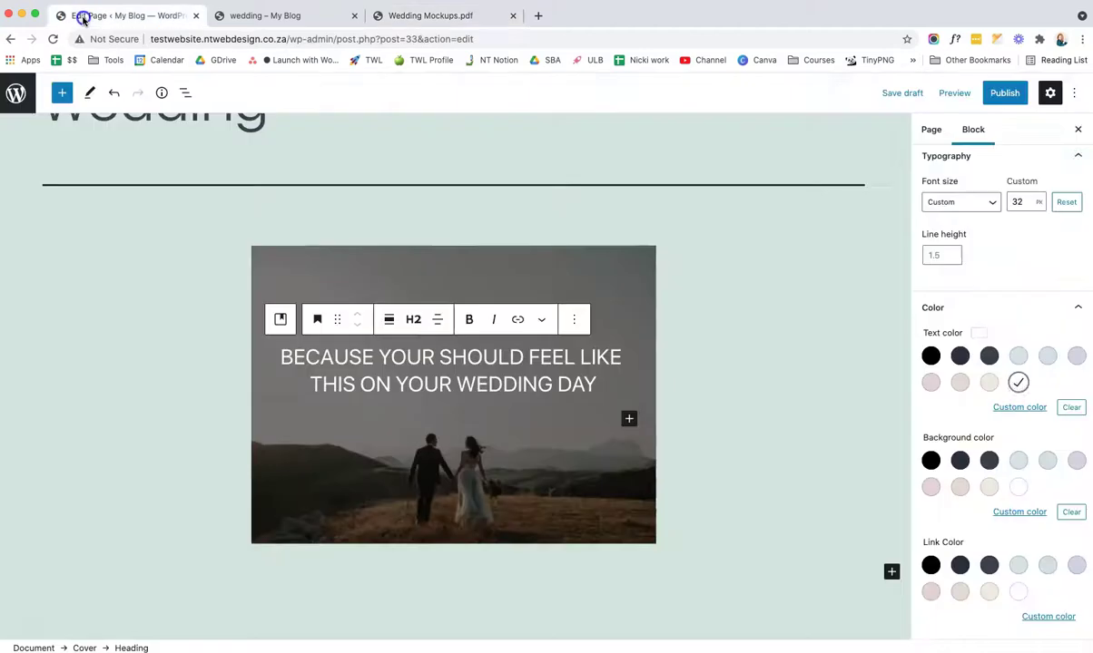
{"action": "left_click", "coordinate": [630, 422]}
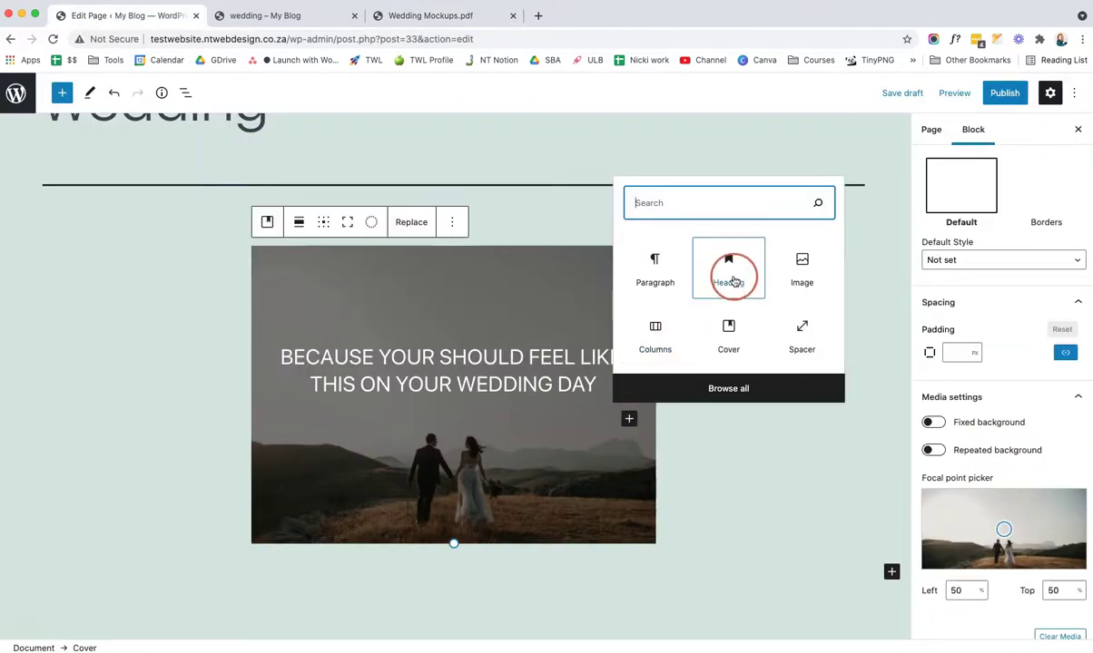
{"action": "left_click", "coordinate": [691, 263]}
{"action": "right_click", "coordinate": [370, 402]}
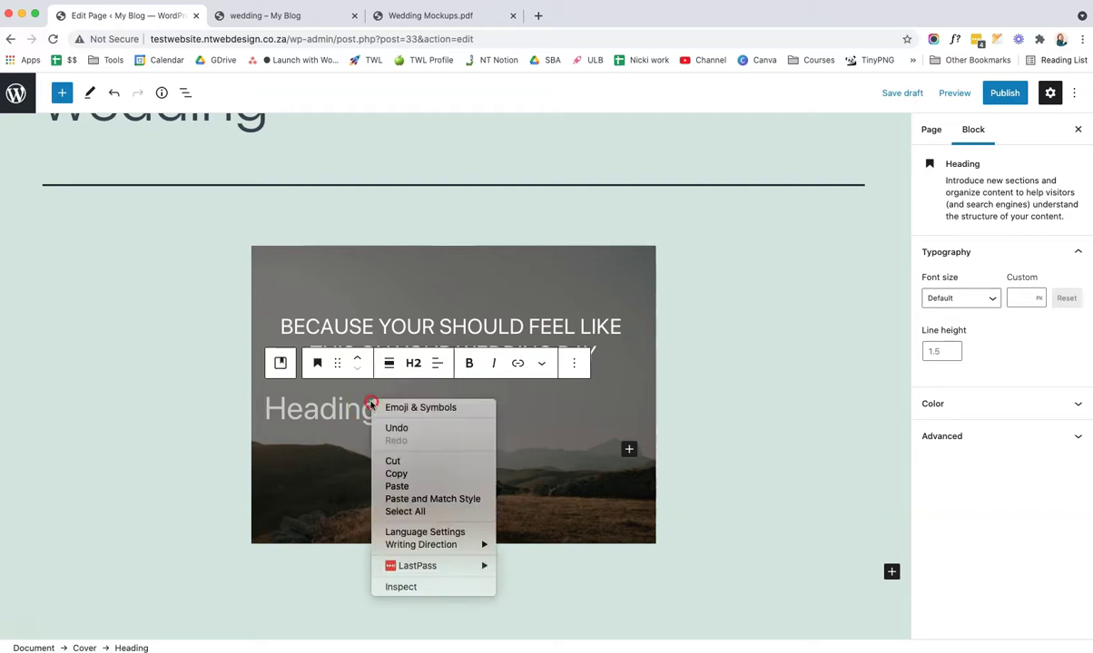
{"action": "left_click", "coordinate": [406, 487]}
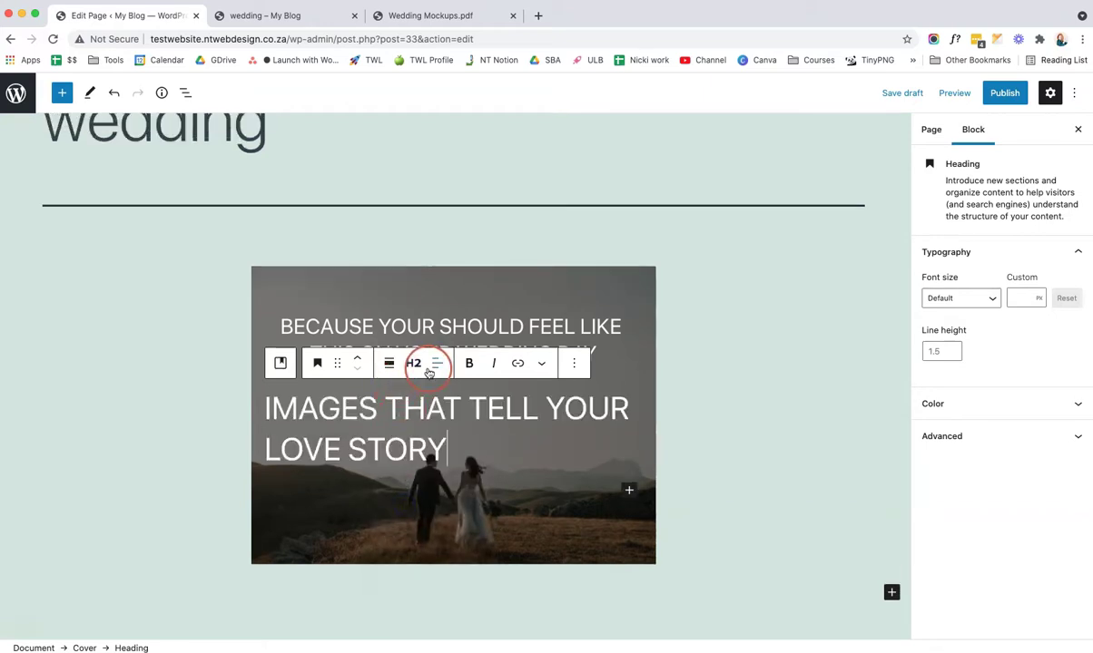
Step: Make the "IMAGES THAT TELL YOUR LOVE STORY" line a centered H3 with a custom font size of 14 px
{"action": "left_click", "coordinate": [415, 363]}
{"action": "left_click", "coordinate": [477, 404]}
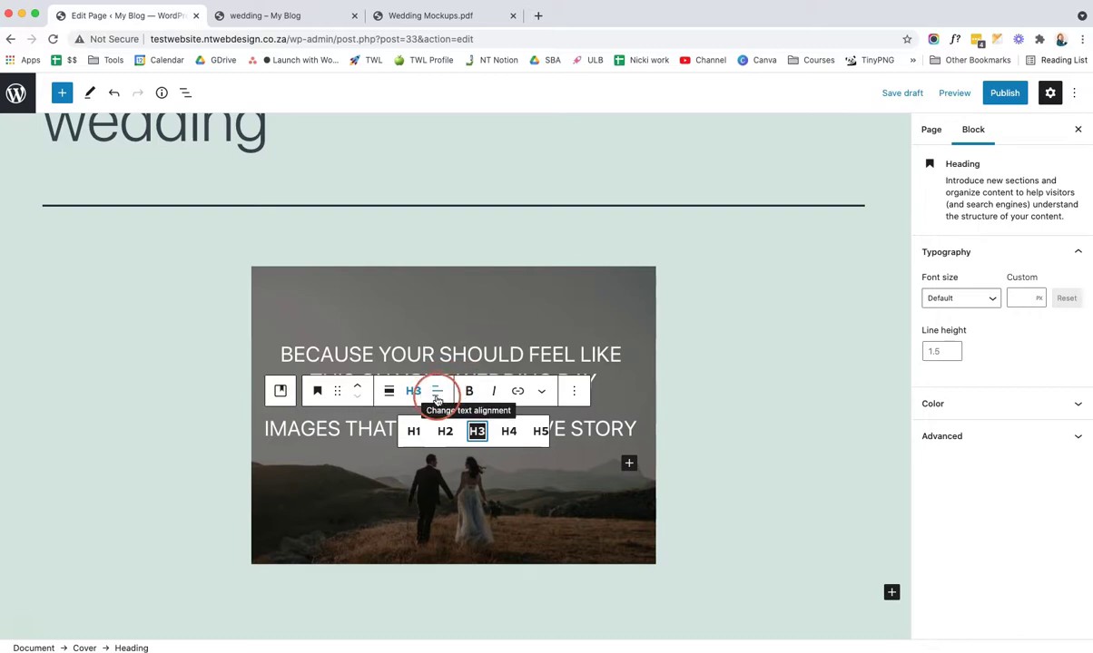
{"action": "left_click", "coordinate": [438, 400]}
{"action": "left_click", "coordinate": [499, 466]}
{"action": "left_click", "coordinate": [1024, 299]}
{"action": "type", "text": "14"}
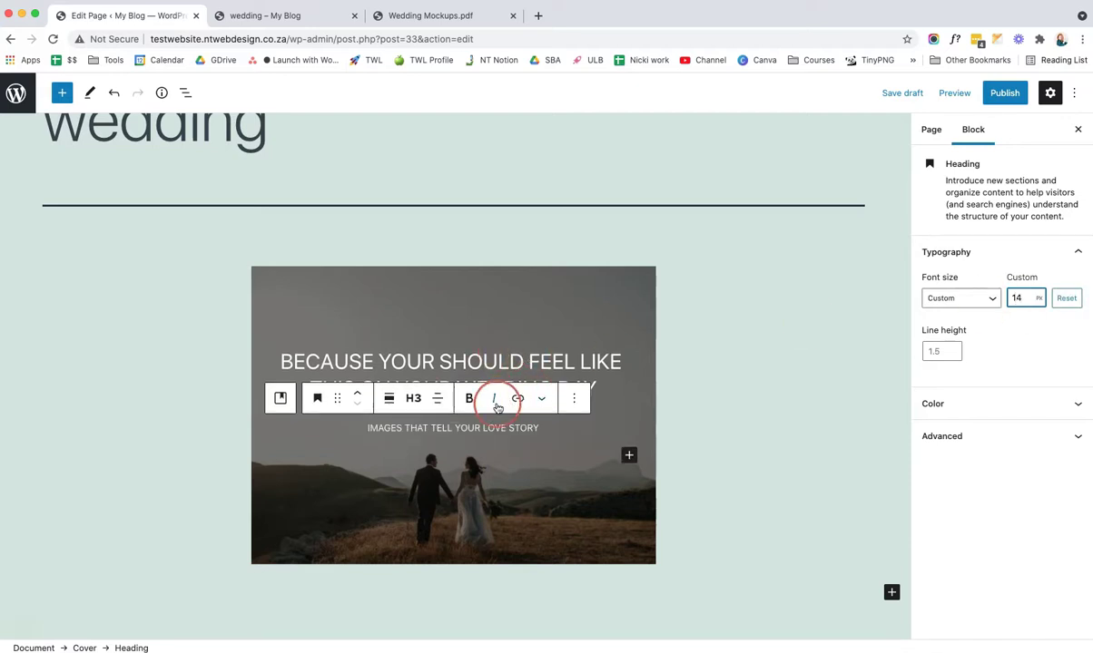
Step: Move the "IMAGES THAT TELL YOUR LOVE STORY" heading above the cover's main title
{"action": "left_click", "coordinate": [557, 434]}
{"action": "left_click", "coordinate": [357, 405]}
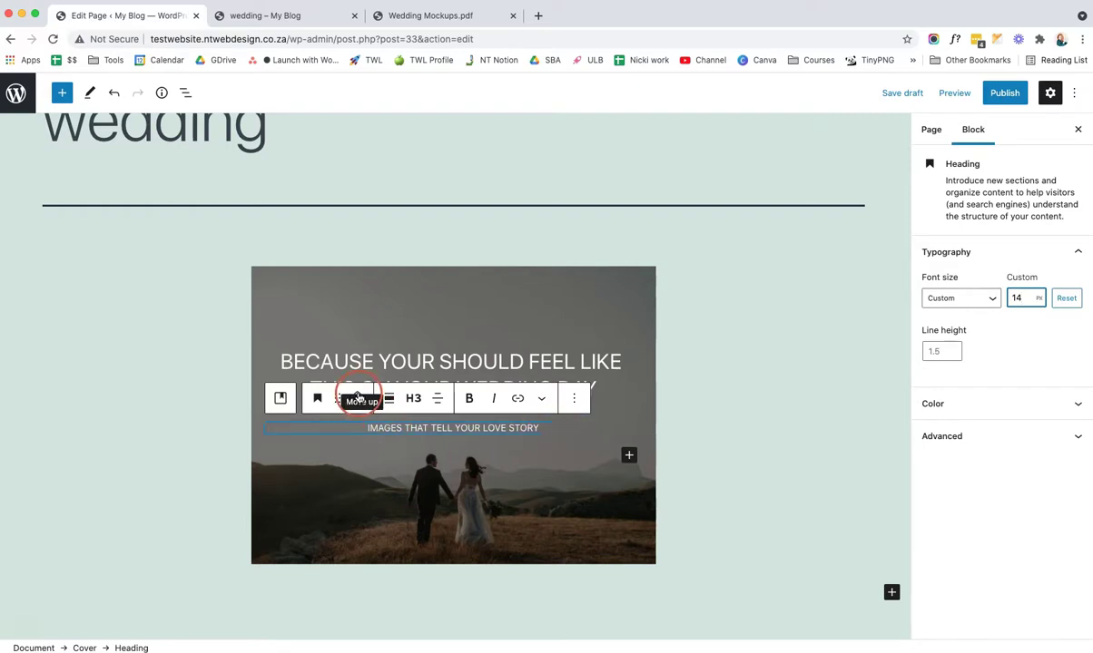
{"action": "left_click", "coordinate": [358, 397]}
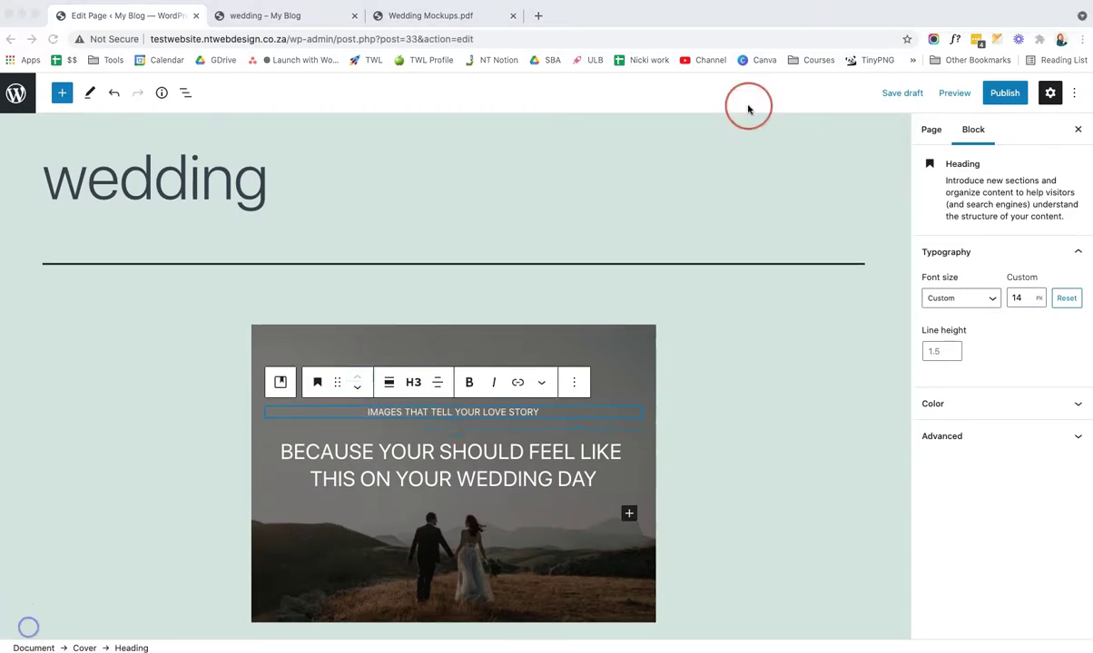
Step: Preview the page in a new tab to check the cover header, and return to the editor
{"action": "left_click", "coordinate": [955, 94]}
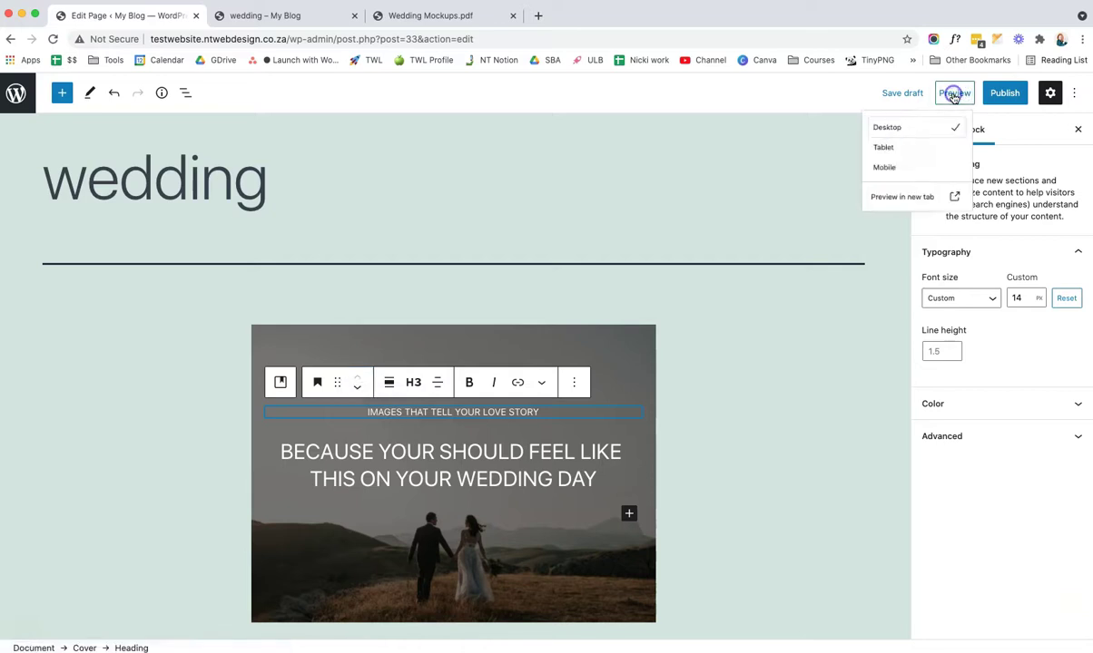
{"action": "left_click", "coordinate": [892, 218]}
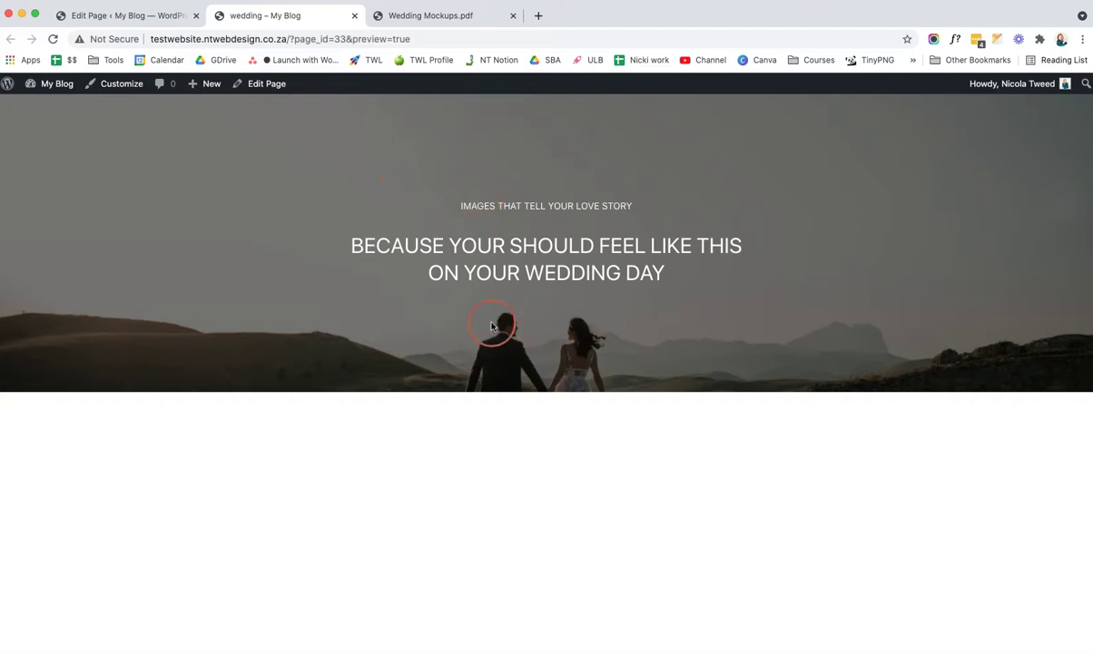
{"action": "left_click", "coordinate": [107, 20]}
{"action": "left_click", "coordinate": [315, 385]}
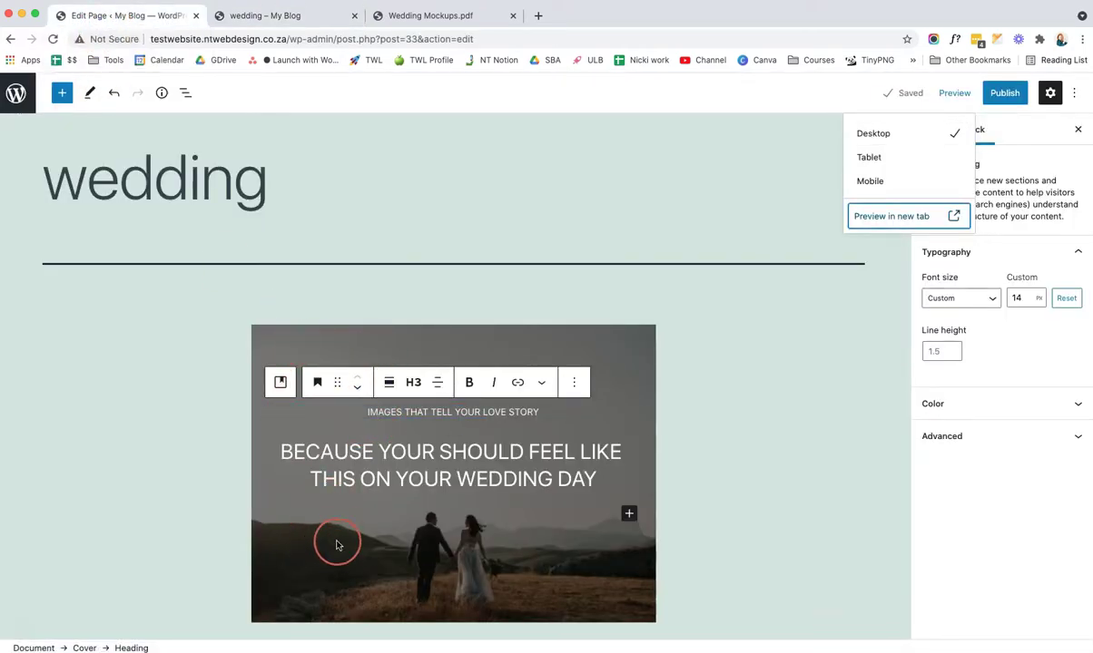
Step: Set the Cover block's minimum height to 720 px
{"action": "left_click", "coordinate": [83, 648]}
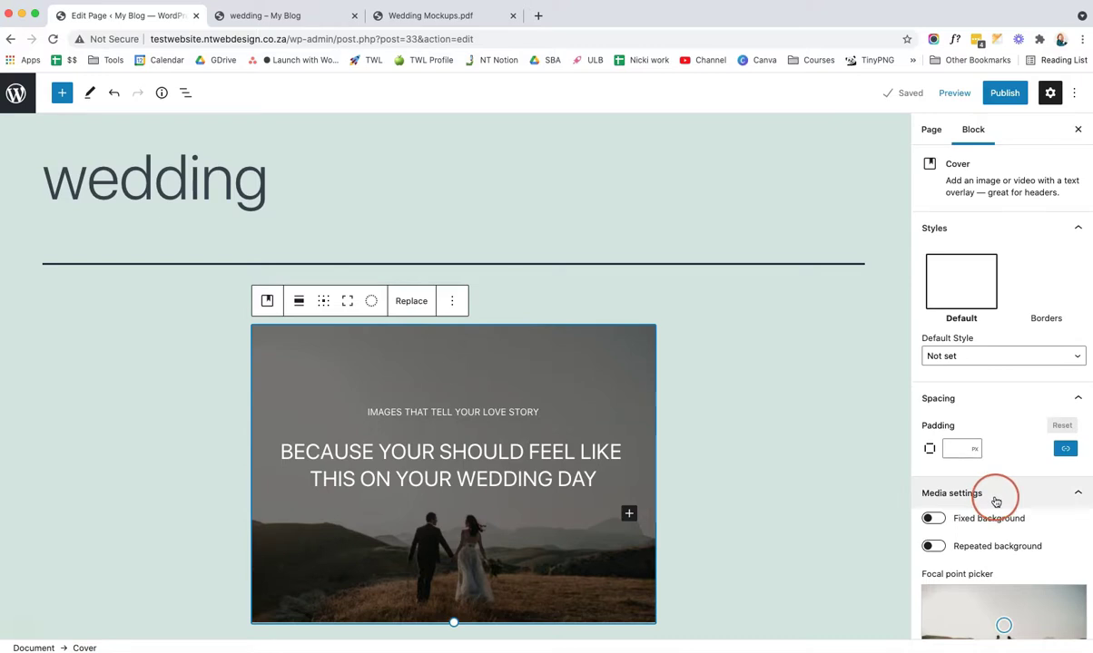
{"action": "scroll", "coordinate": [995, 502], "scroll_direction": "down", "scroll_amount": 5}
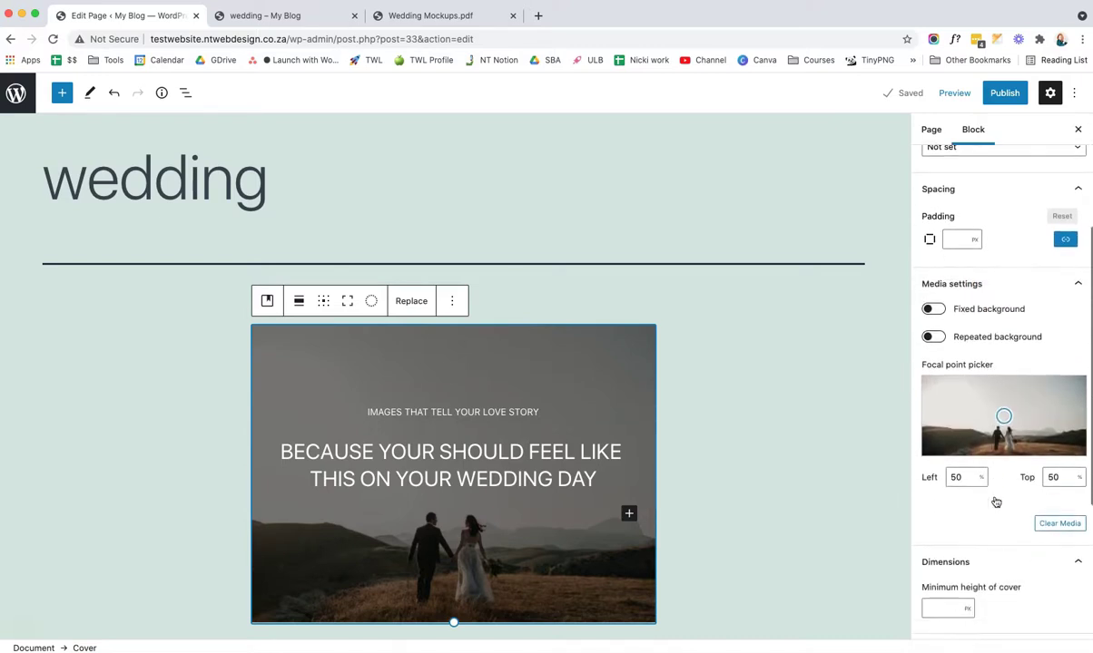
{"action": "left_click", "coordinate": [958, 555]}
{"action": "type", "text": "720"}
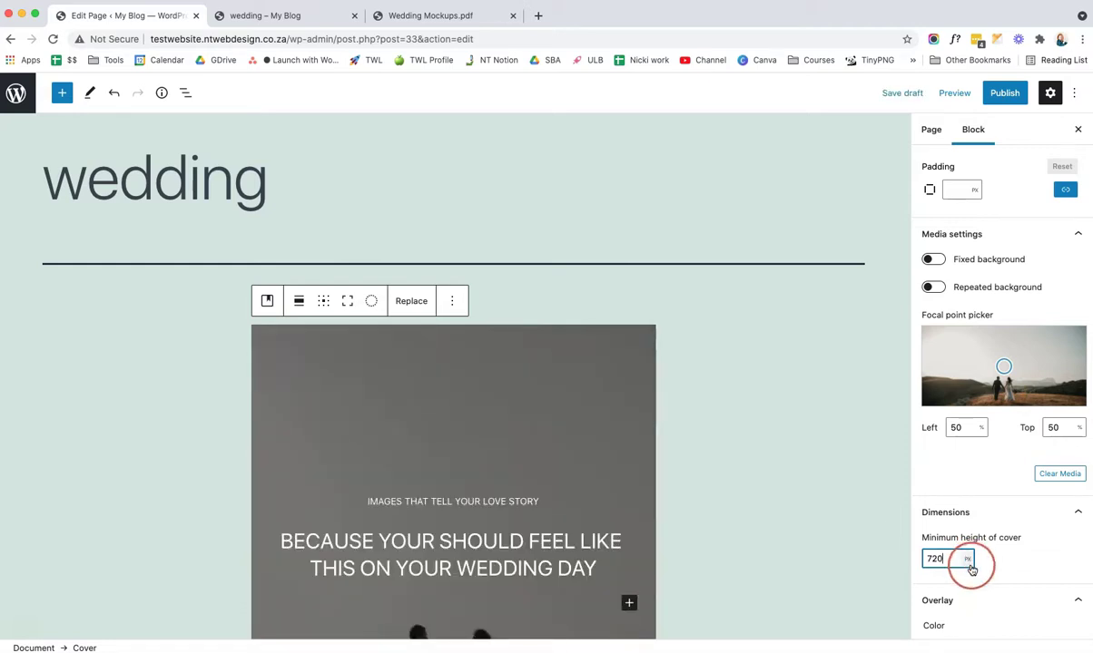
Step: Lower the cover's overlay opacity to 10 and preview the page in a new tab
{"action": "scroll", "coordinate": [964, 561], "scroll_direction": "down", "scroll_amount": 3}
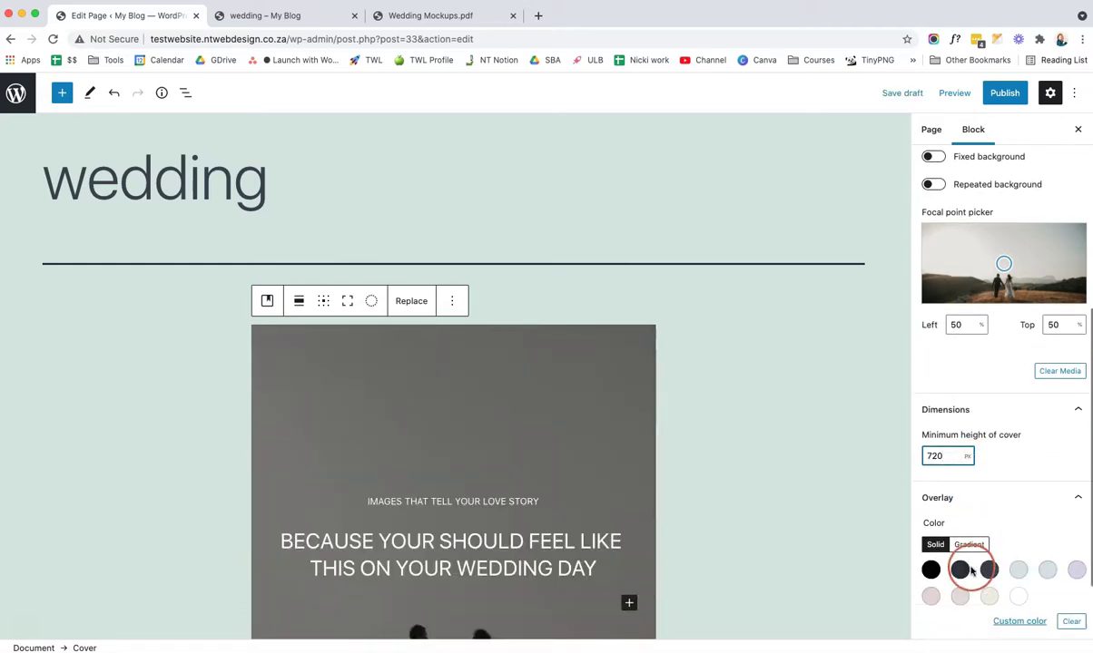
{"action": "scroll", "coordinate": [634, 567], "scroll_direction": "down", "scroll_amount": 5}
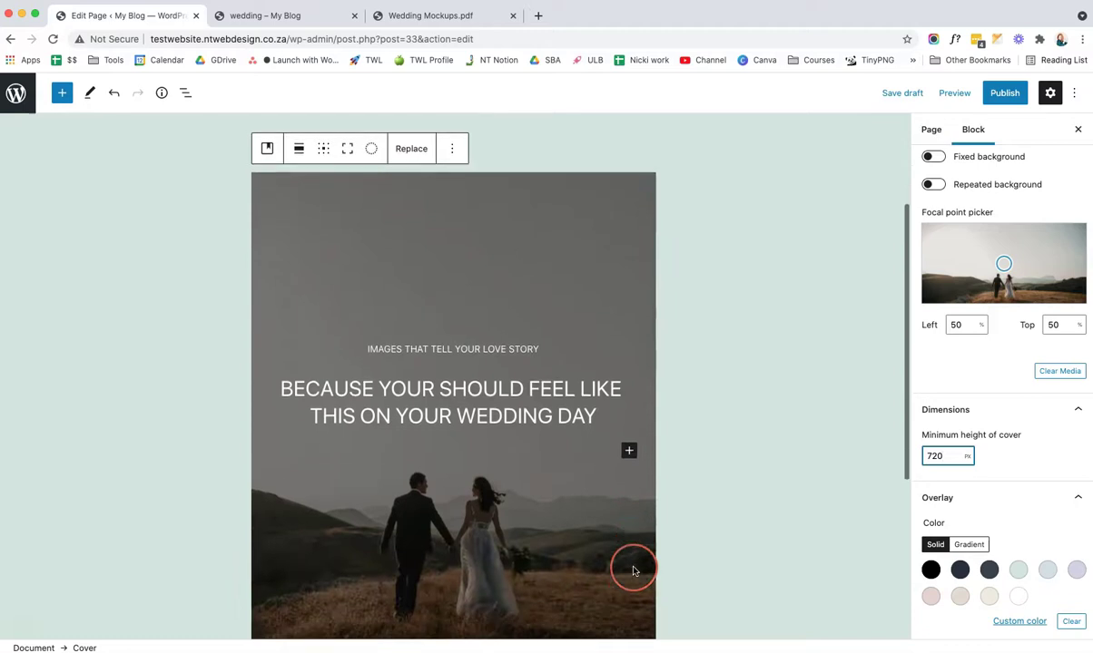
{"action": "scroll", "coordinate": [994, 549], "scroll_direction": "down", "scroll_amount": 2}
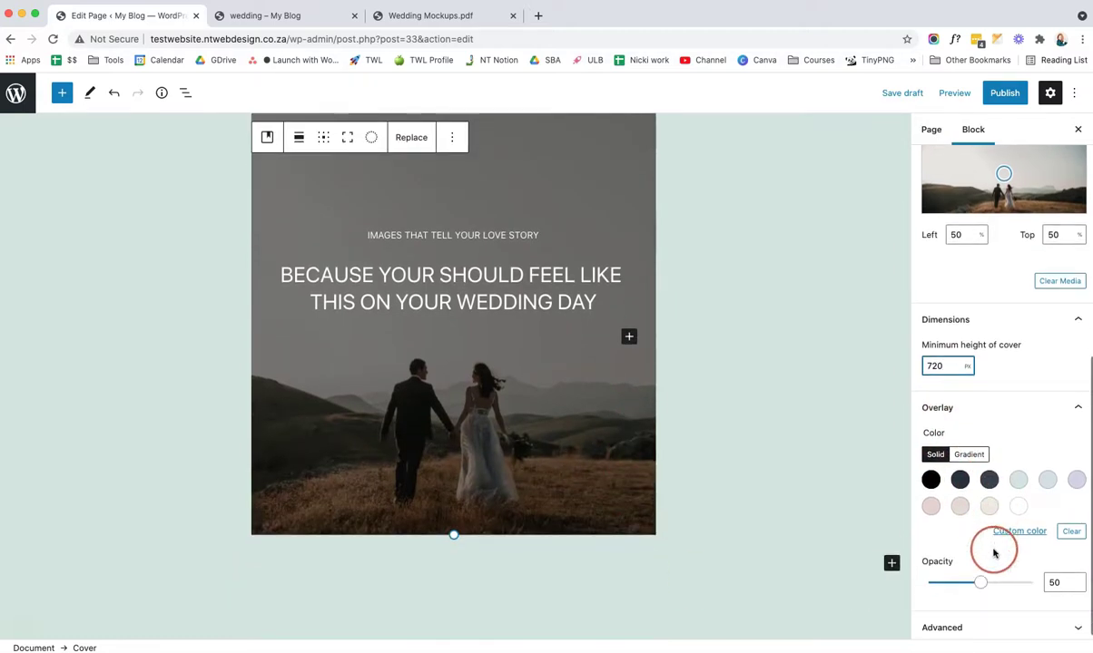
{"action": "left_click_drag", "start_coordinate": [981, 582], "coordinate": [936, 585]}
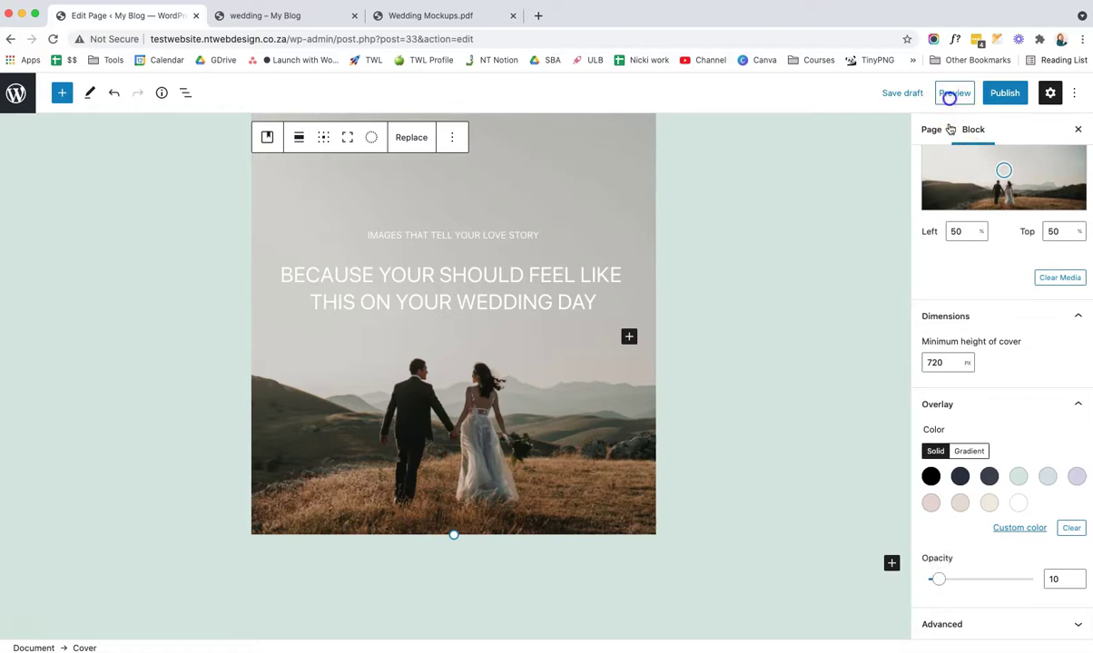
{"action": "left_click", "coordinate": [952, 92]}
{"action": "left_click", "coordinate": [894, 215]}
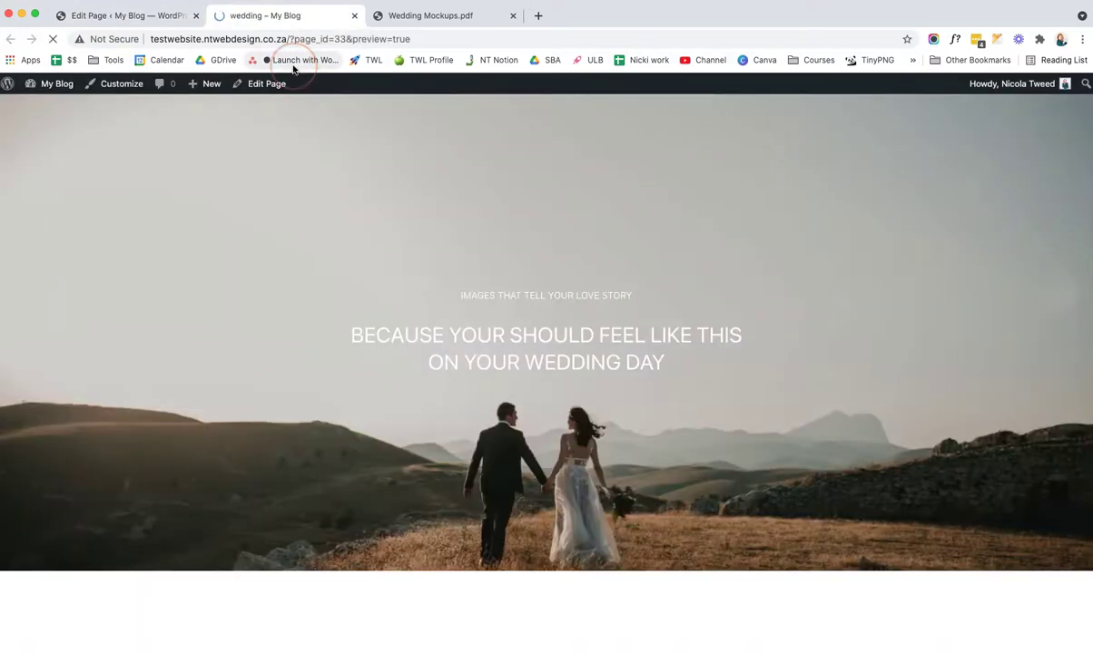
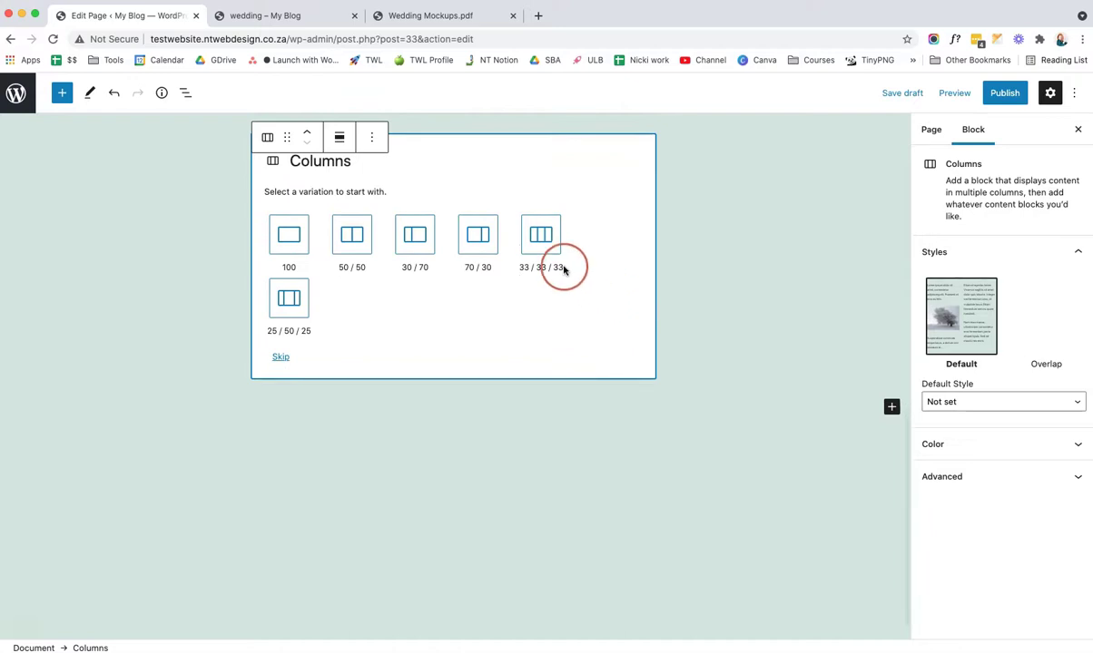
Step: Apply the 33 / 33 / 33 variation to the Columns block below the cover and check the existing page preview
{"action": "left_click", "coordinate": [540, 238]}
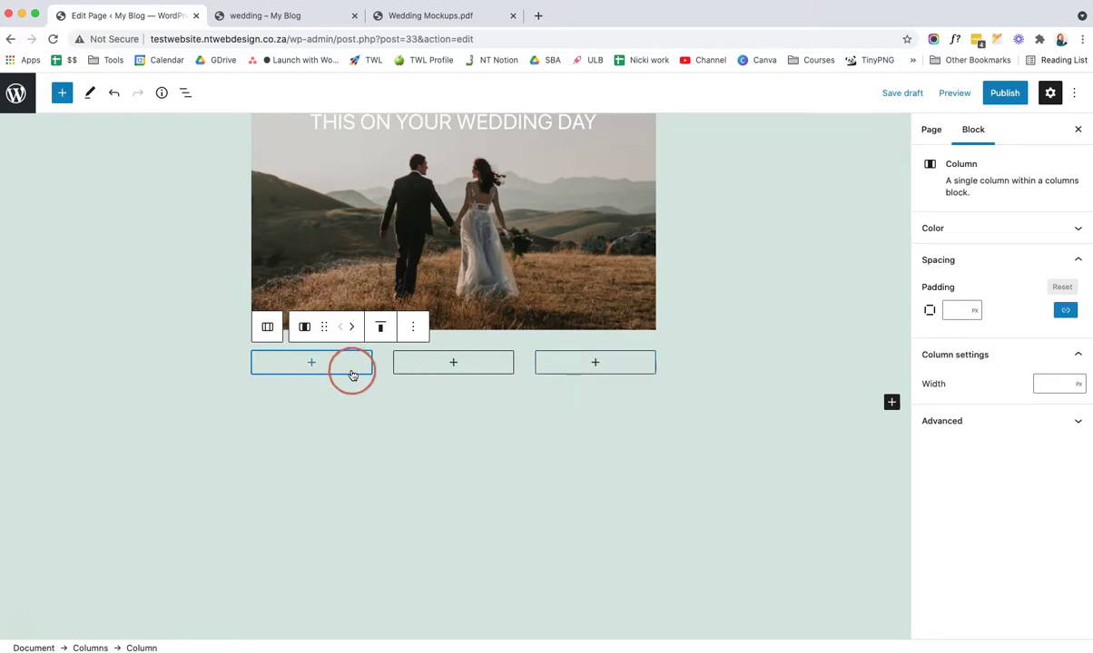
{"action": "left_click", "coordinate": [326, 24]}
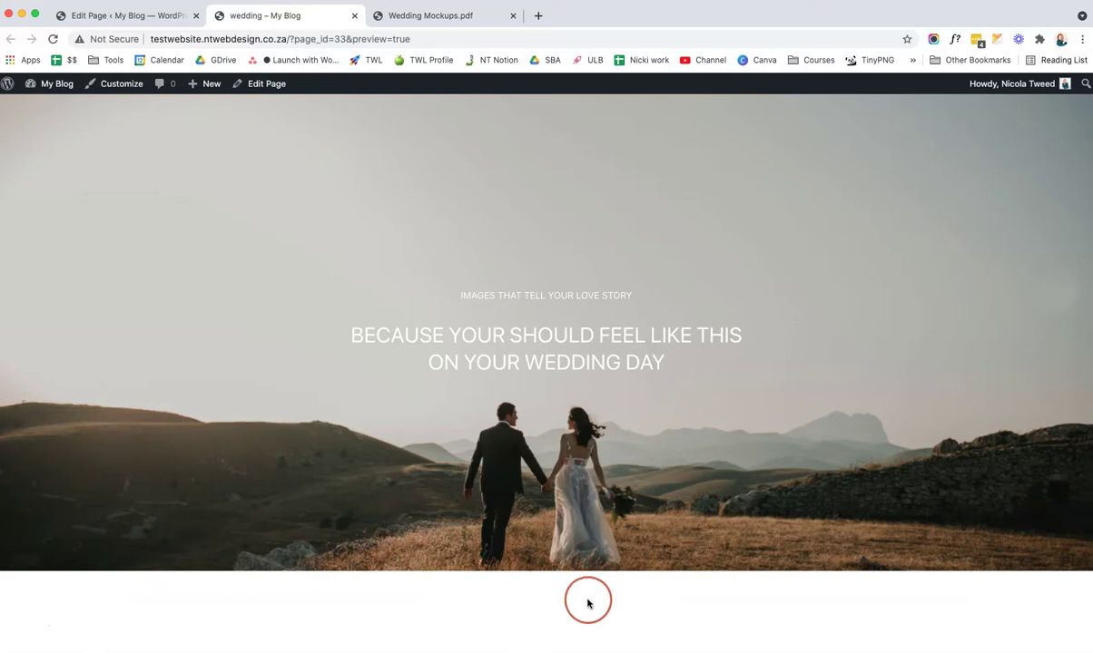
{"action": "left_click", "coordinate": [169, 18]}
{"action": "left_click", "coordinate": [316, 316]}
Step: Set the number of columns in the Columns block to 4
{"action": "left_click", "coordinate": [91, 648]}
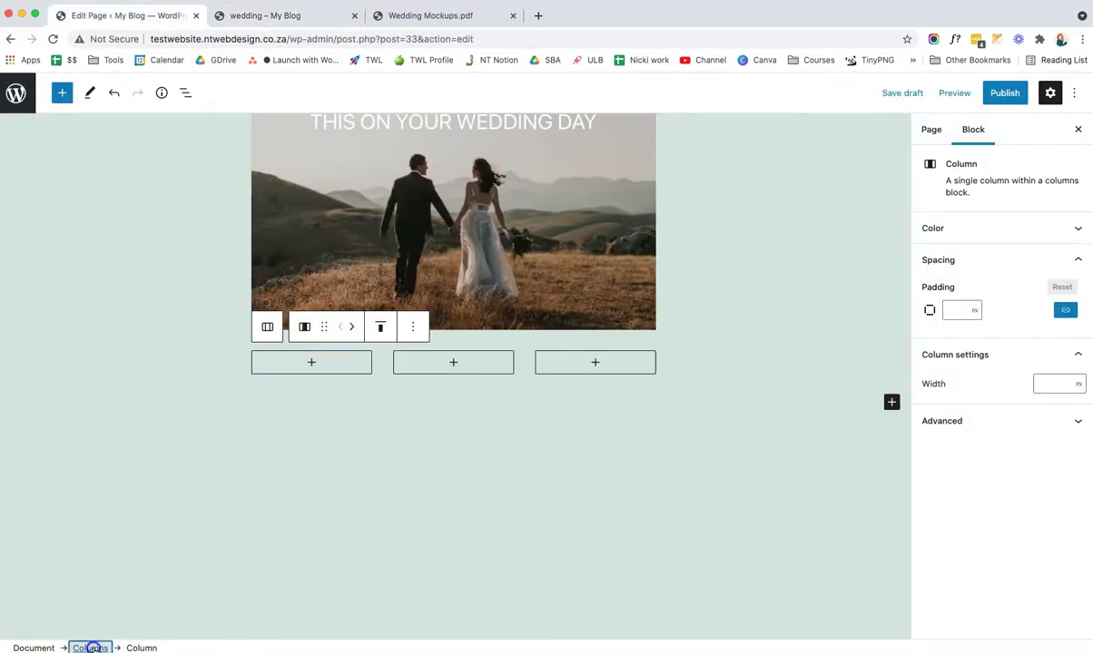
{"action": "left_click", "coordinate": [1074, 507]}
{"action": "left_click", "coordinate": [1074, 498]}
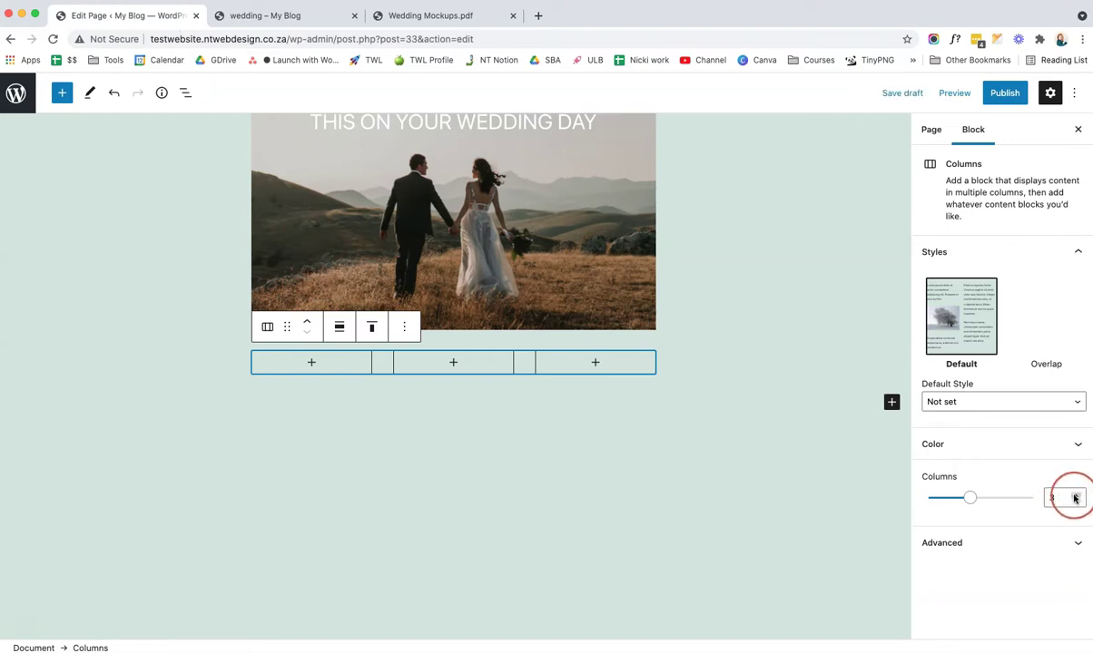
{"action": "left_click", "coordinate": [1074, 496]}
Step: Insert an Image block in the second column with Wedding-2.jpg from the media library
{"action": "left_click", "coordinate": [400, 363]}
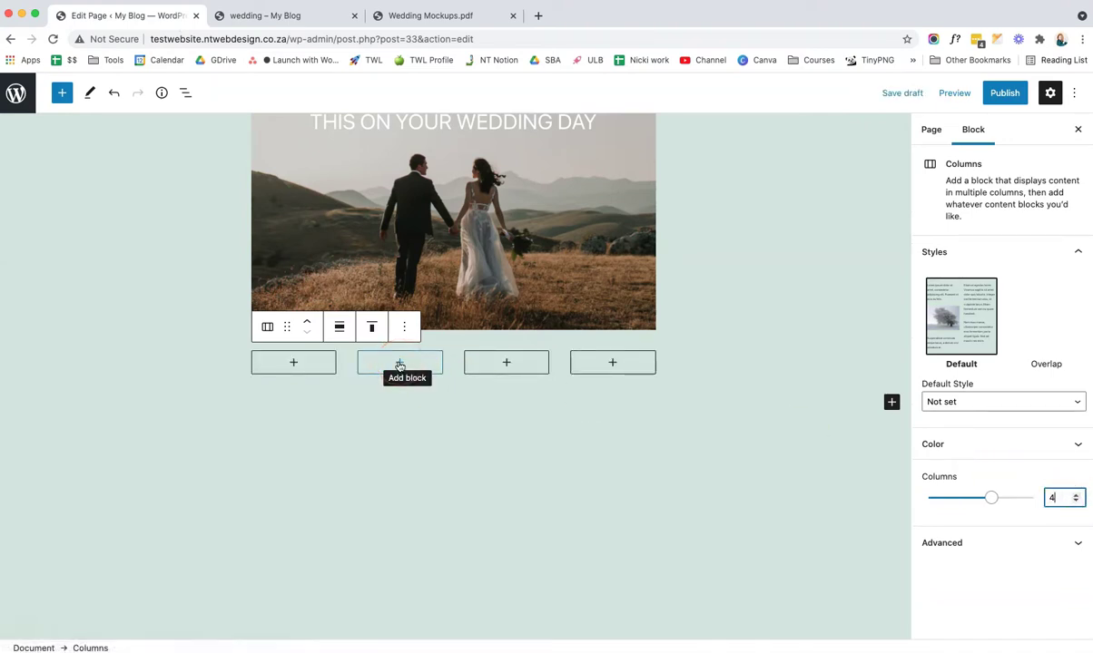
{"action": "left_click", "coordinate": [399, 363]}
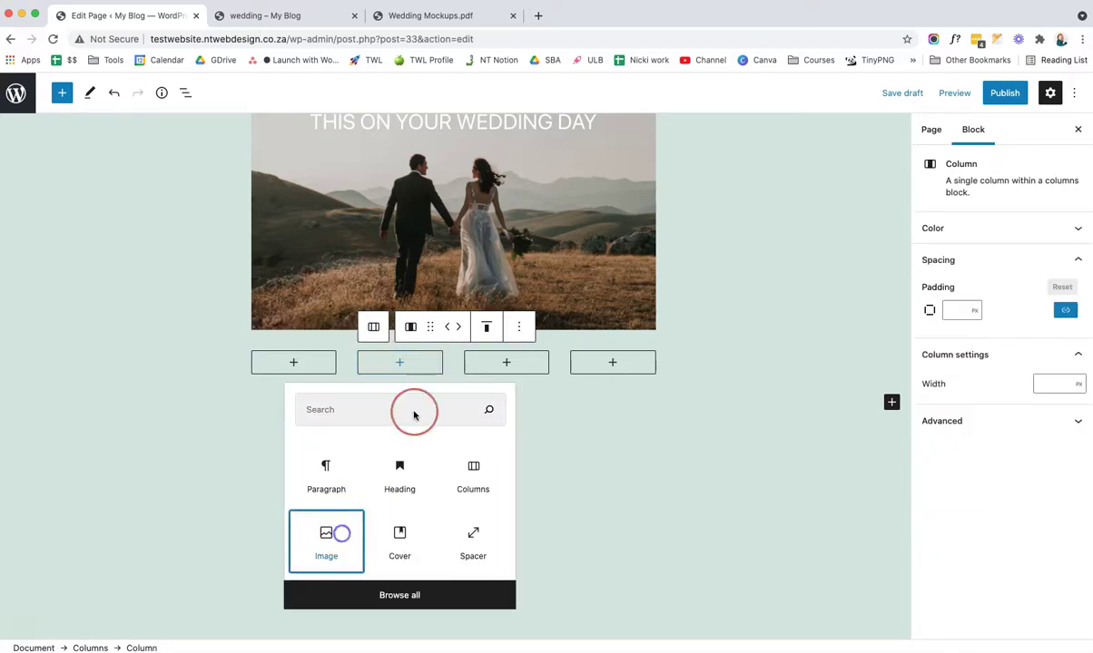
{"action": "left_click", "coordinate": [326, 541]}
{"action": "left_click", "coordinate": [410, 436]}
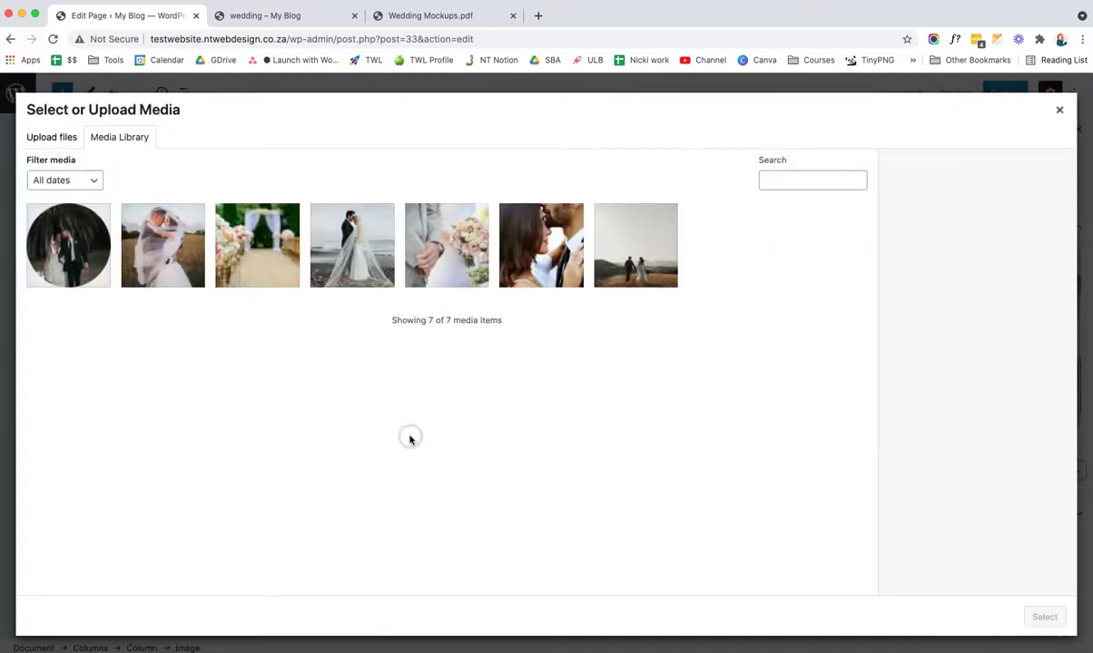
{"action": "left_click", "coordinate": [522, 245]}
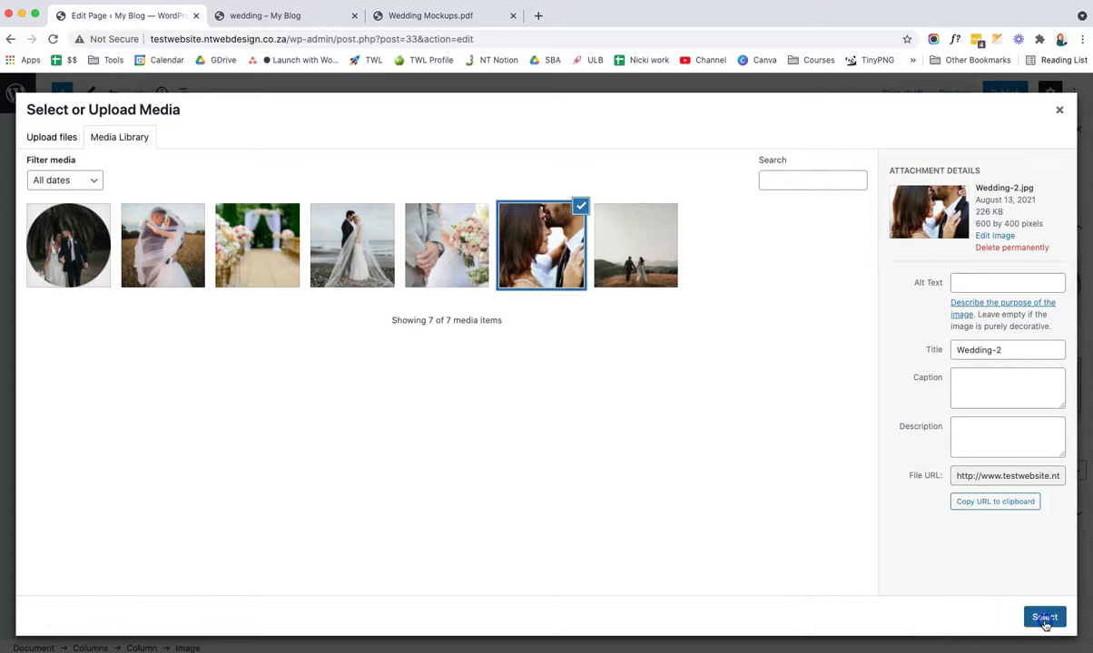
{"action": "left_click", "coordinate": [1044, 616]}
Step: Add another Image block below it in the second column, using the media library photo of clasped hands and the bouquet
{"action": "left_click", "coordinate": [428, 420]}
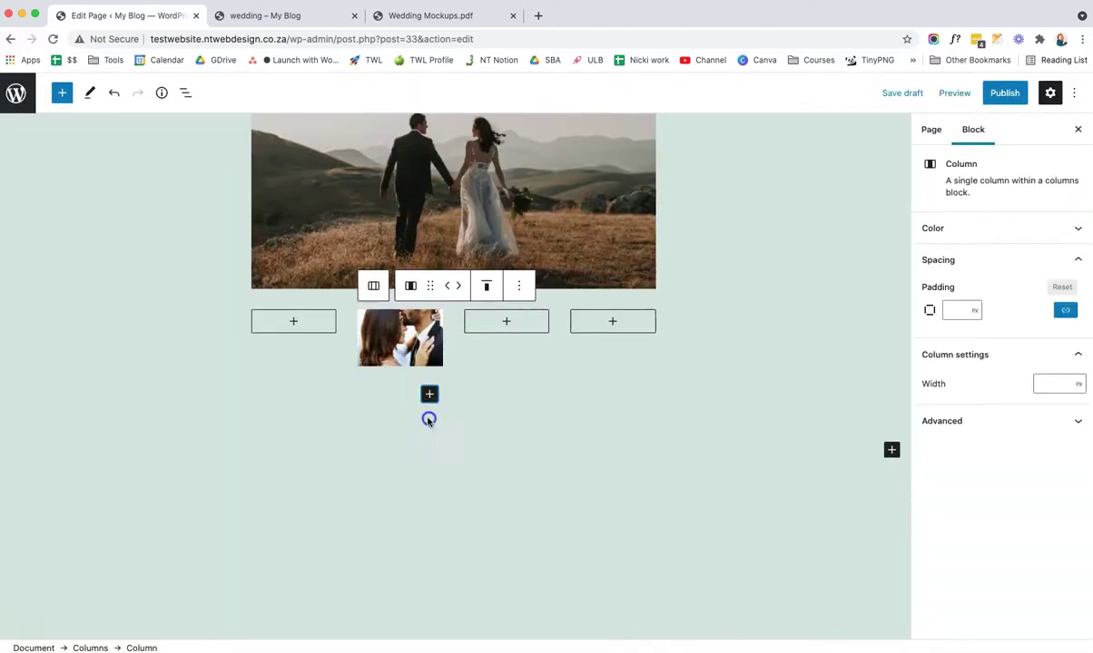
{"action": "left_click", "coordinate": [429, 395]}
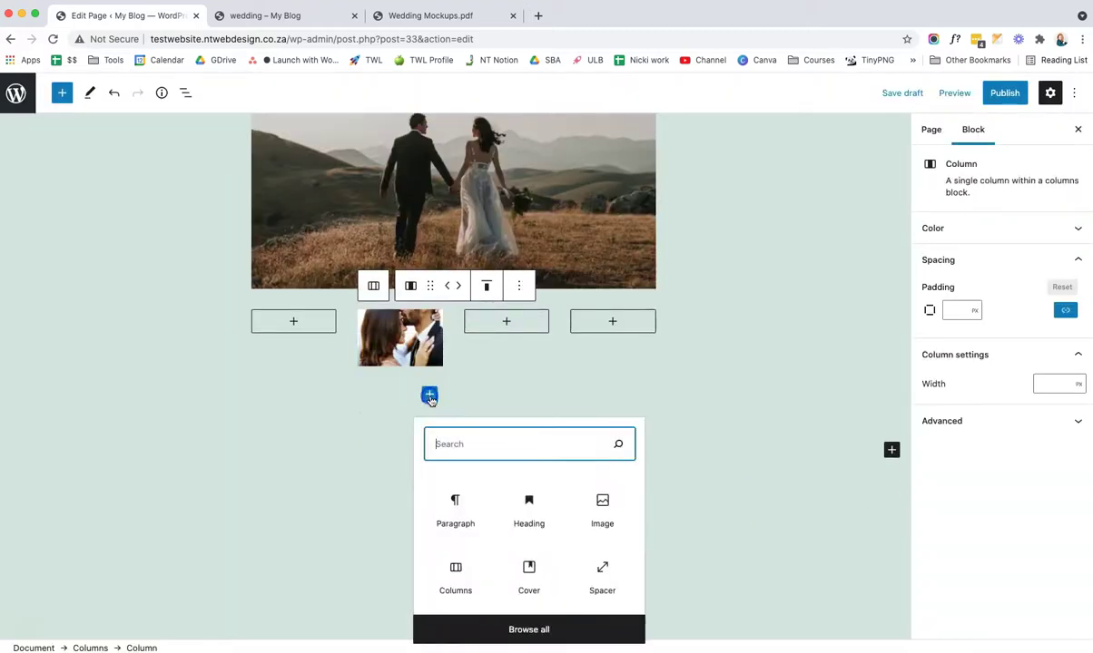
{"action": "left_click", "coordinate": [448, 572]}
{"action": "left_click", "coordinate": [401, 244]}
{"action": "left_click", "coordinate": [436, 243]}
{"action": "left_click", "coordinate": [1036, 617]}
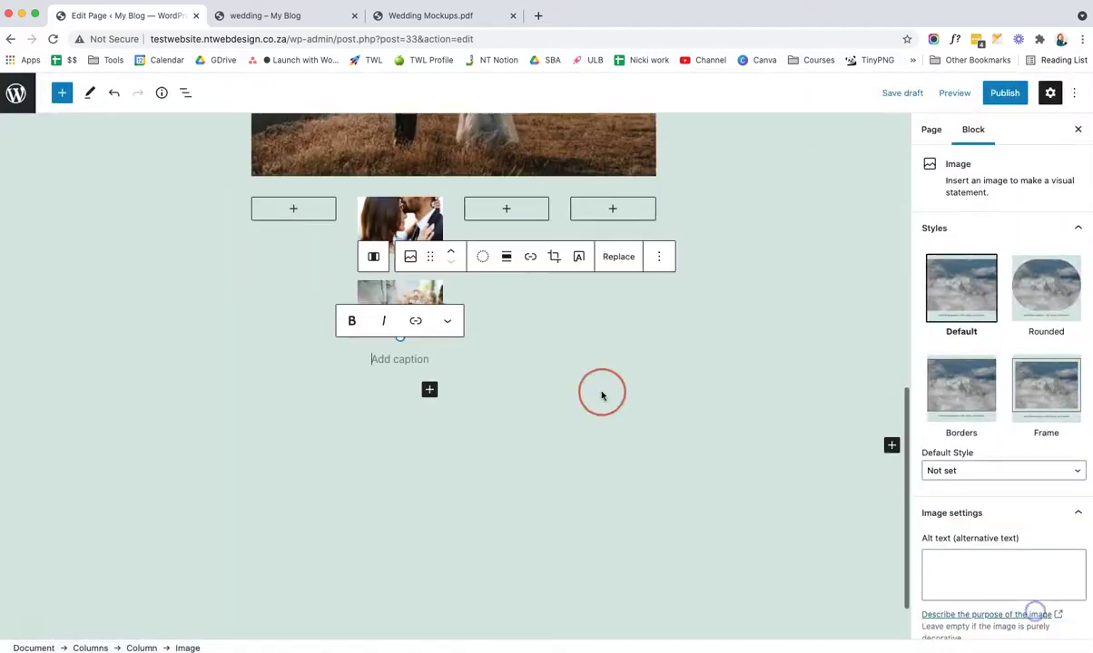
Step: Insert a Heading in the third column with the mockup text "WE TAKE TIMELESS, PERSONAL, ELEGANT PHOTOGRAPHS YOU'LL TREASURE FOREVER."
{"action": "left_click", "coordinate": [511, 235]}
{"action": "left_click", "coordinate": [507, 334]}
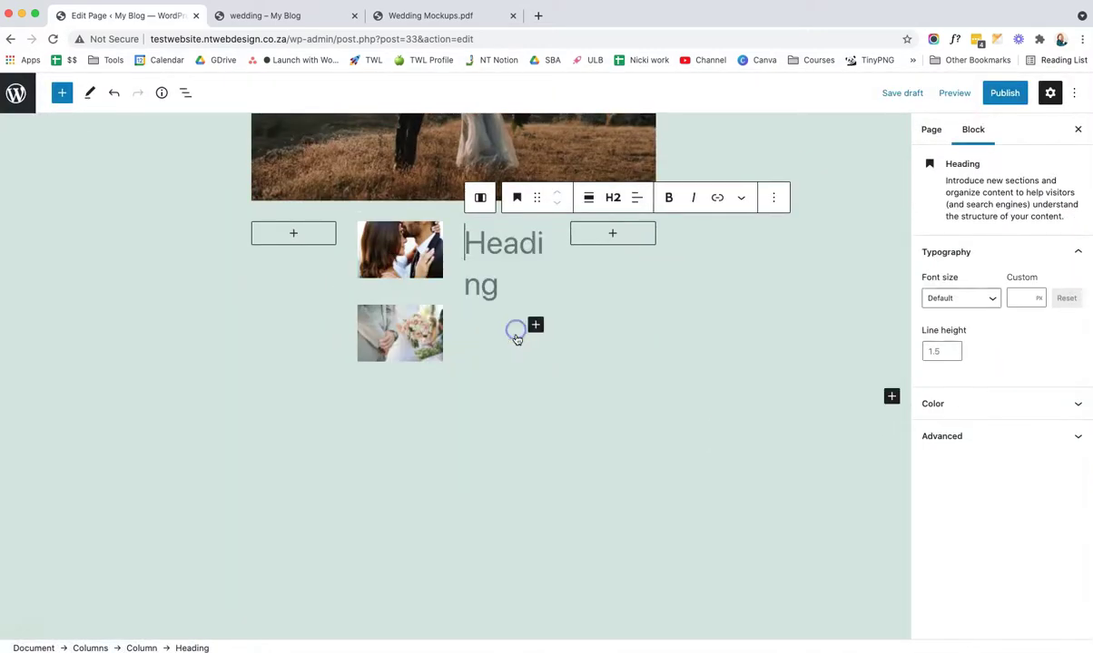
{"action": "left_click", "coordinate": [427, 15]}
{"action": "triple_click", "coordinate": [855, 183]}
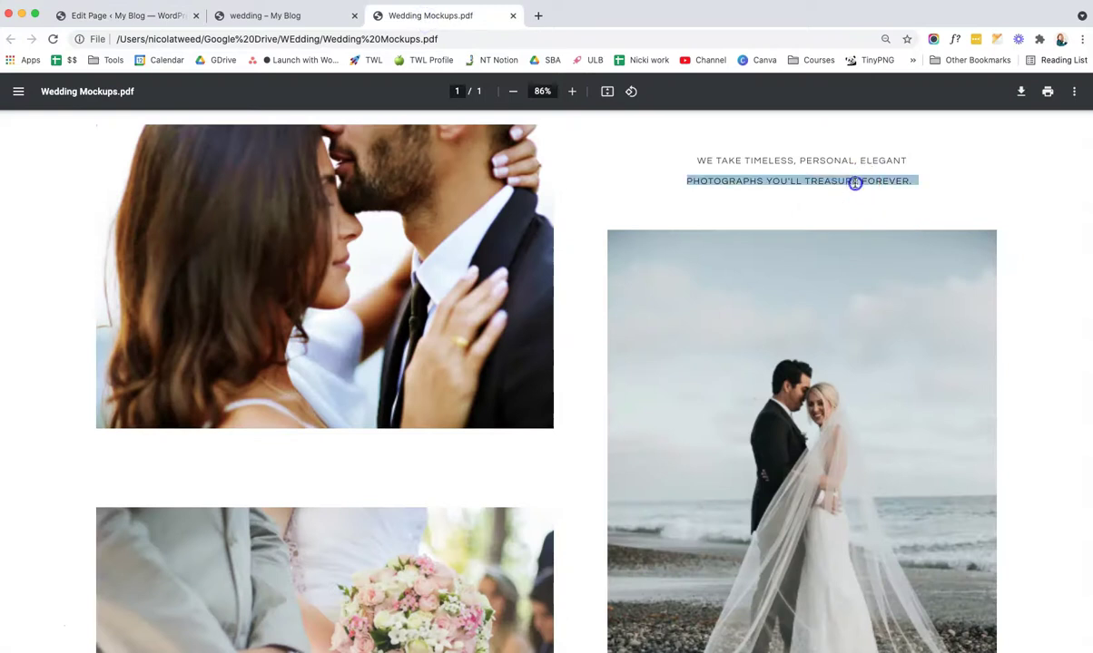
{"action": "left_click_drag", "start_coordinate": [701, 160], "coordinate": [857, 181]}
{"action": "key", "text": "super+c"}
{"action": "left_click", "coordinate": [145, 16]}
{"action": "right_click", "coordinate": [526, 251]}
{"action": "left_click", "coordinate": [569, 337]}
{"action": "left_click_drag", "start_coordinate": [526, 391], "coordinate": [507, 247]}
{"action": "left_click", "coordinate": [506, 246]}
Step: Change the third-column heading to level H3 and center its text
{"action": "left_click", "coordinate": [515, 198]}
{"action": "left_click", "coordinate": [529, 261]}
{"action": "left_click", "coordinate": [610, 198]}
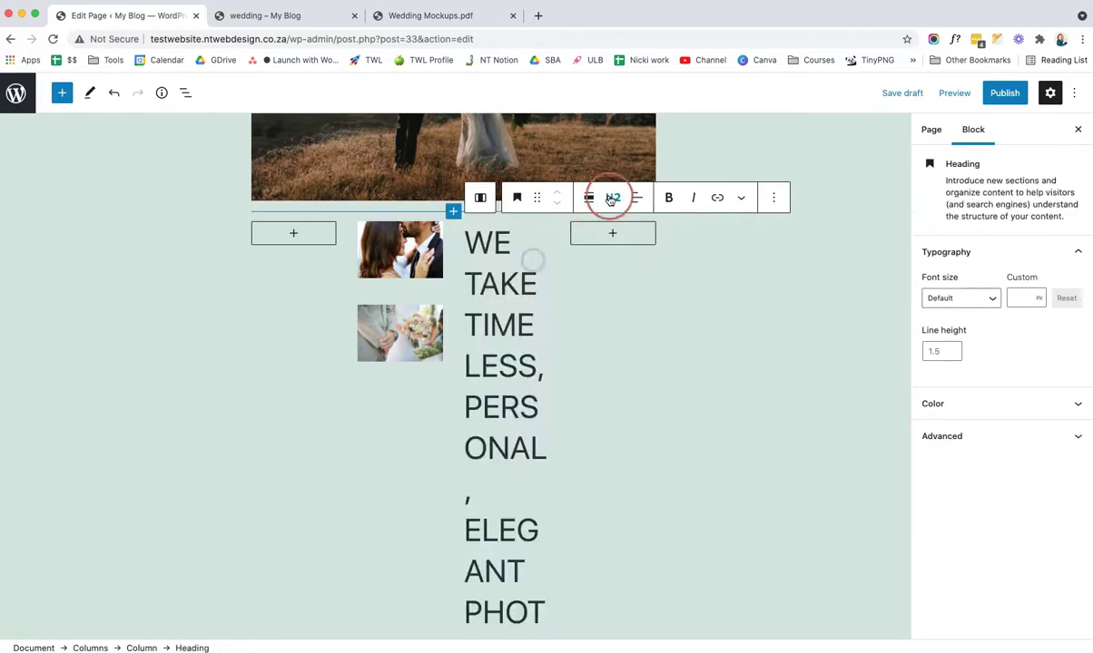
{"action": "left_click", "coordinate": [678, 238]}
{"action": "left_click", "coordinate": [637, 198]}
{"action": "left_click", "coordinate": [676, 263]}
Step: Set the third-column heading's custom font size to 14 px and its line height to 1.8
{"action": "left_click", "coordinate": [1017, 298]}
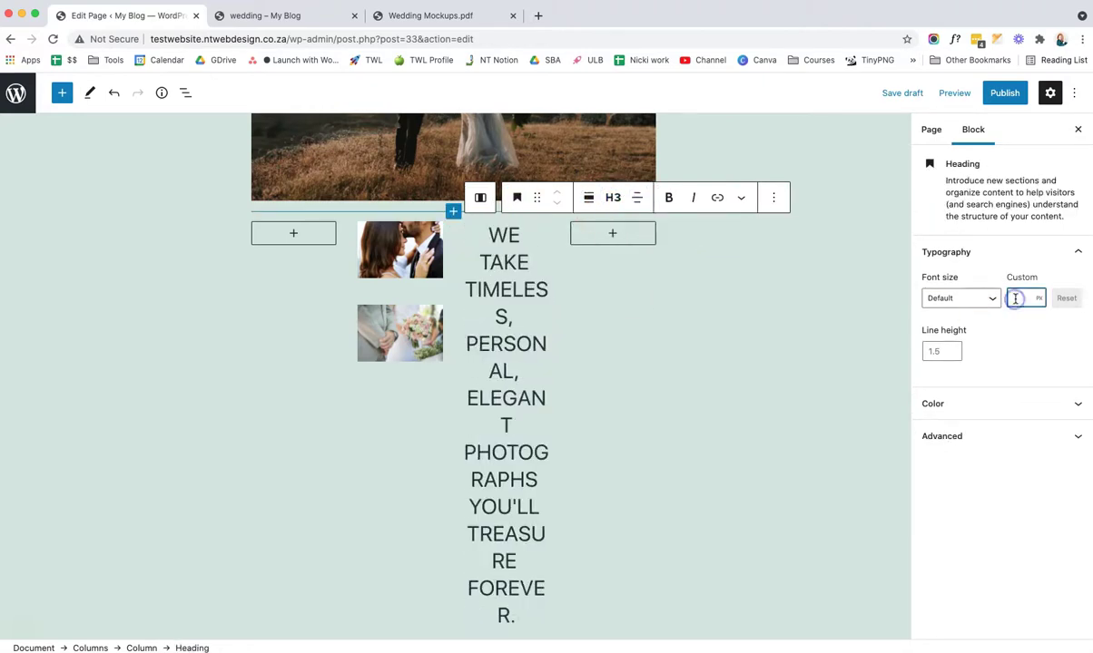
{"action": "type", "text": "14"}
{"action": "left_click", "coordinate": [949, 352]}
{"action": "left_click", "coordinate": [951, 351]}
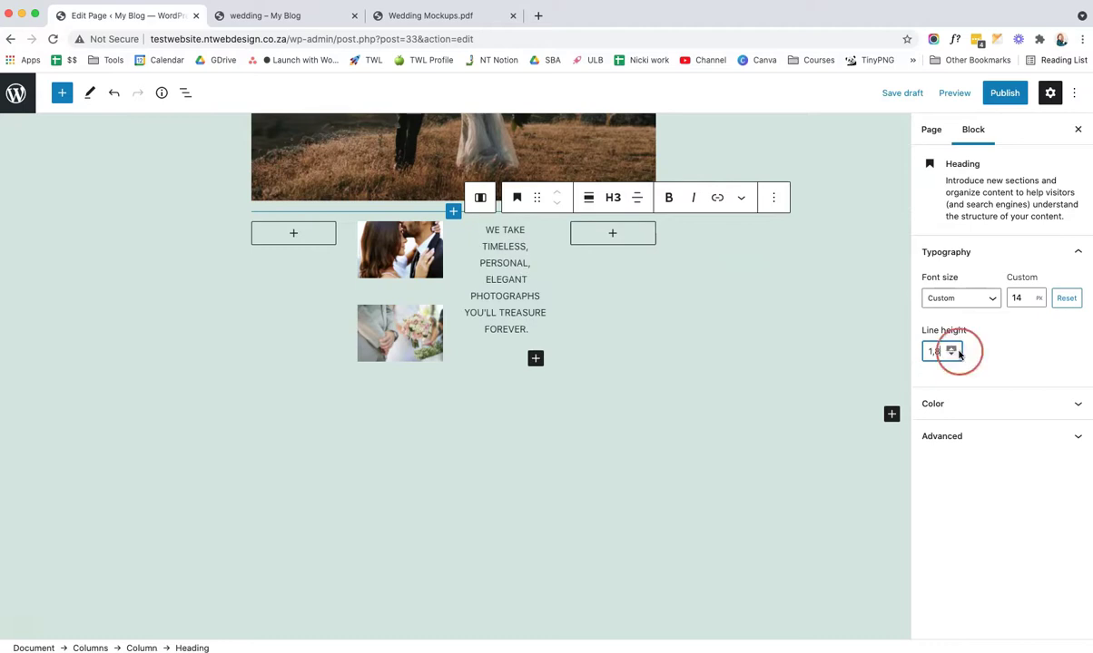
Step: Add an Image block below the heading in the third column, using Wedding-3.jpg from the media library
{"action": "left_click", "coordinate": [535, 359]}
{"action": "left_click", "coordinate": [704, 476]}
{"action": "left_click", "coordinate": [516, 447]}
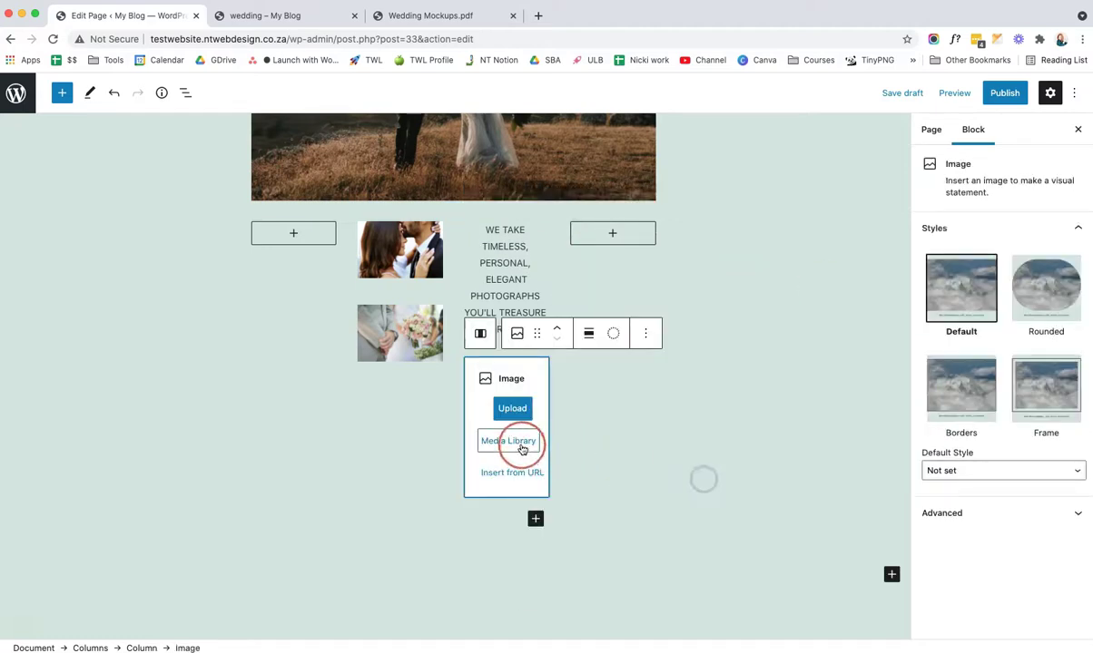
{"action": "left_click", "coordinate": [359, 262]}
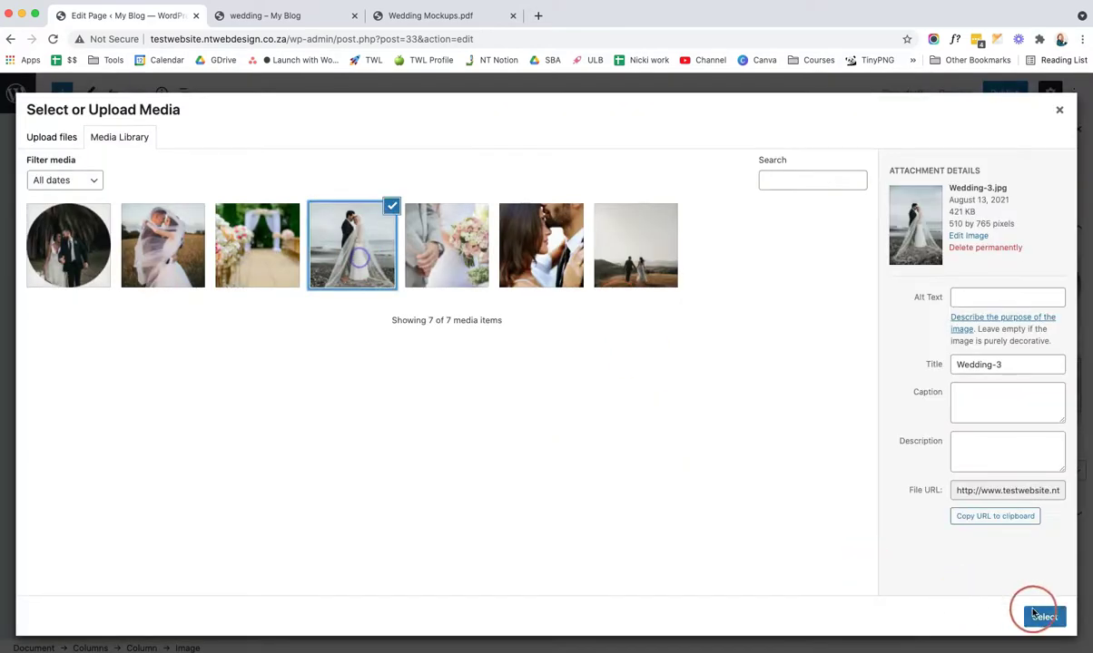
{"action": "left_click", "coordinate": [1044, 617]}
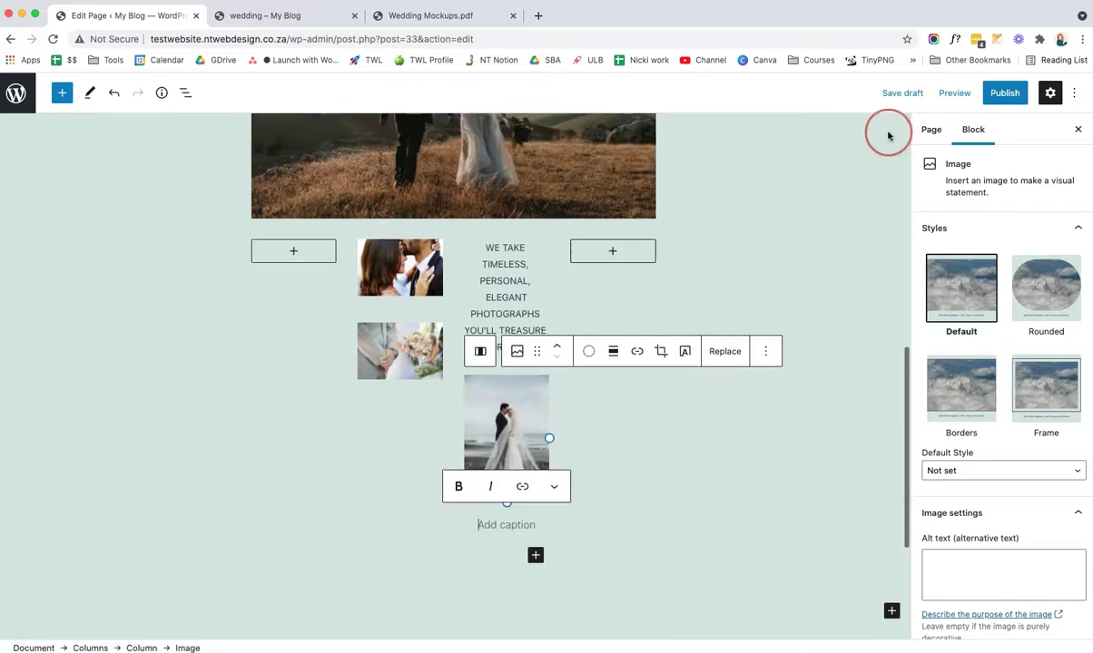
Step: Preview the page in a new tab and examine the spacing around the column images
{"action": "left_click", "coordinate": [958, 95]}
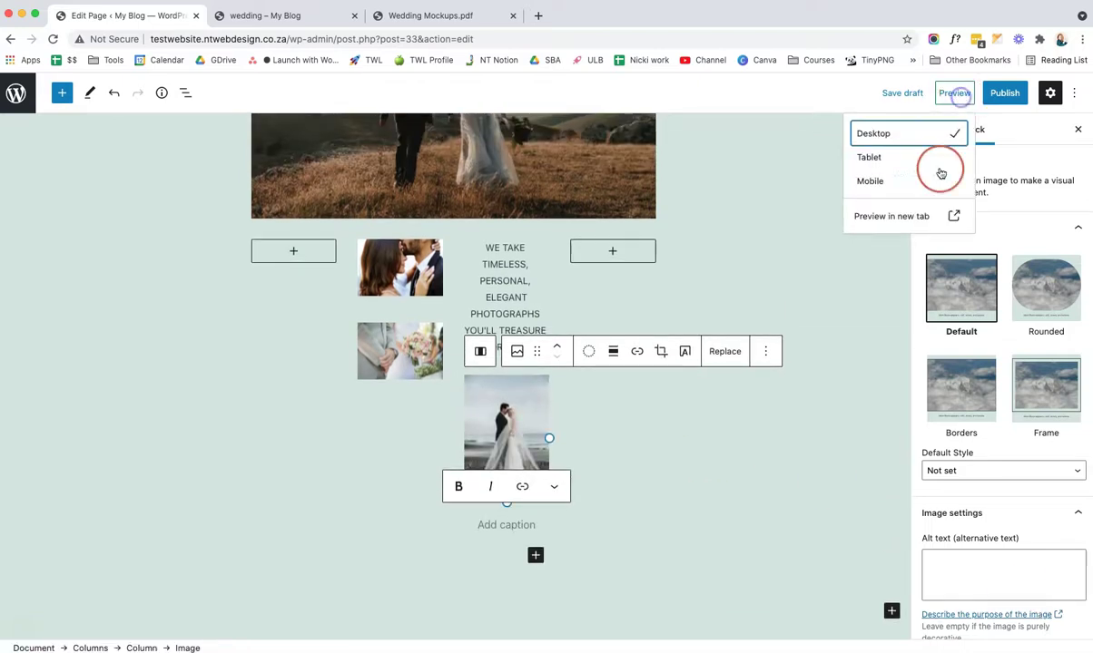
{"action": "left_click", "coordinate": [926, 216]}
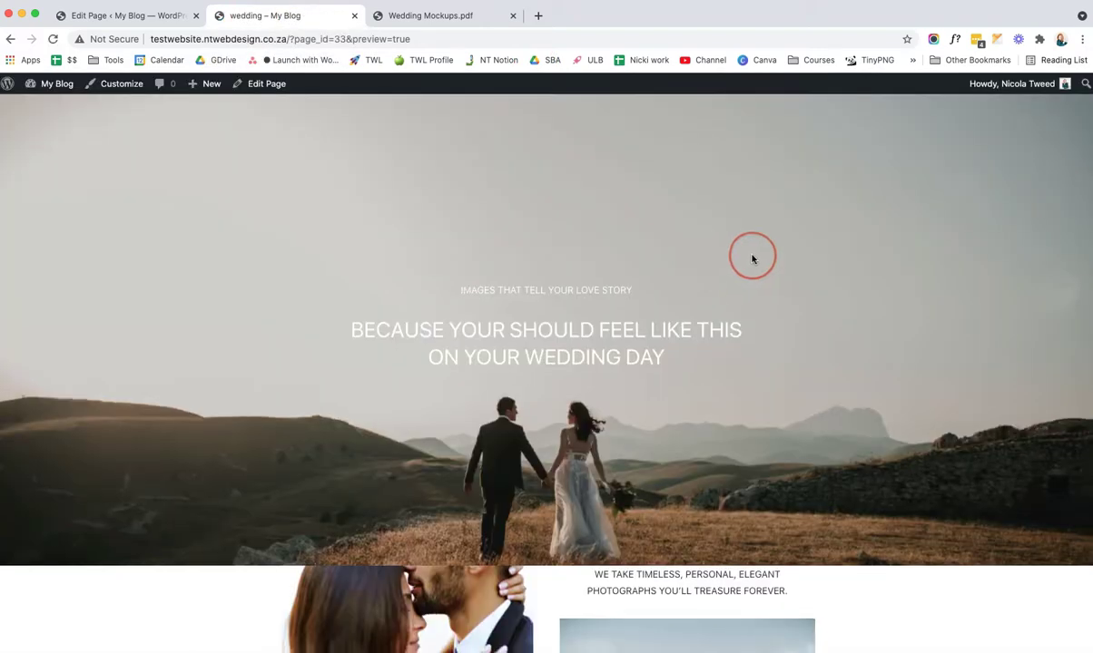
{"action": "scroll", "coordinate": [751, 257], "scroll_direction": "down", "scroll_amount": 5}
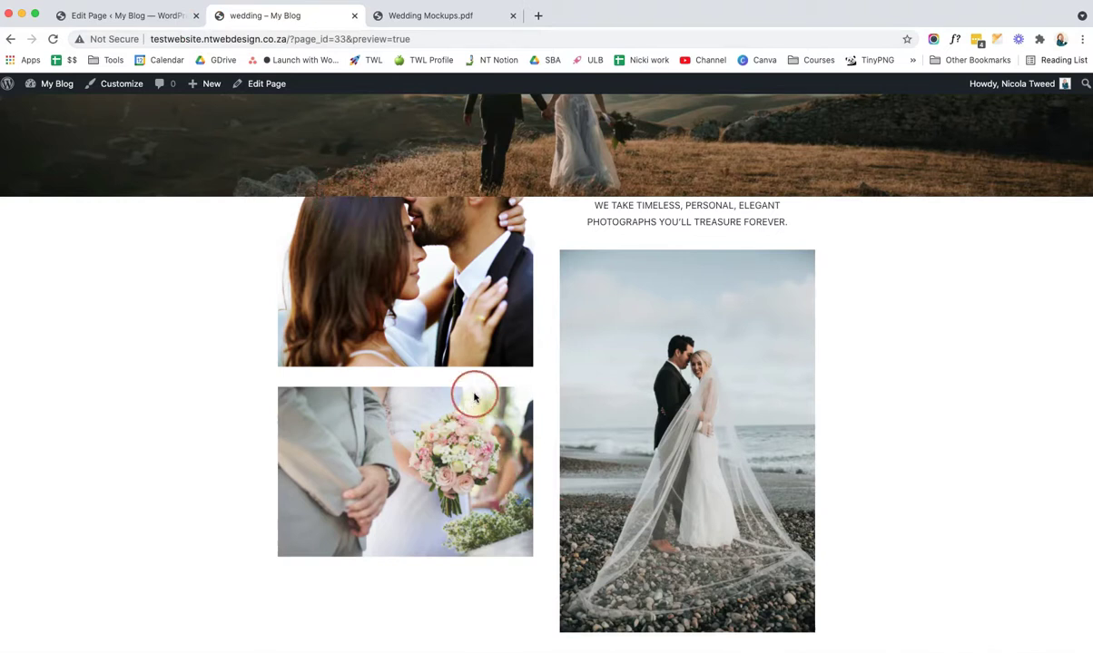
{"action": "left_click", "coordinate": [142, 17]}
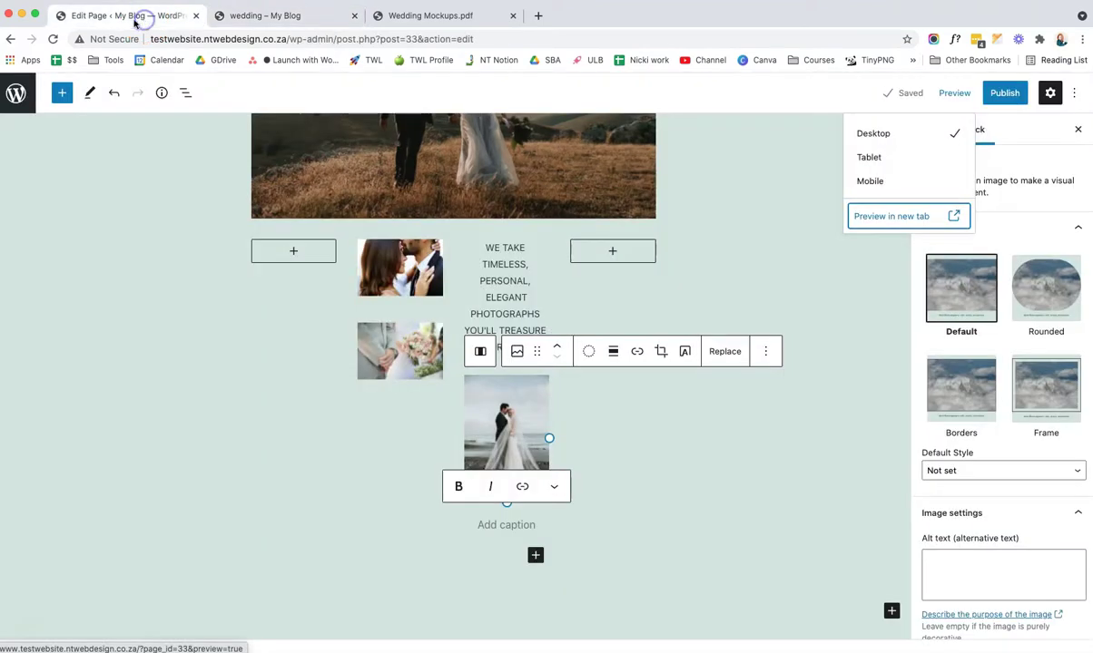
Step: Insert a Spacer block between the cover and the Columns block and set its height to 45 px
{"action": "left_click", "coordinate": [442, 227]}
{"action": "left_click", "coordinate": [490, 234]}
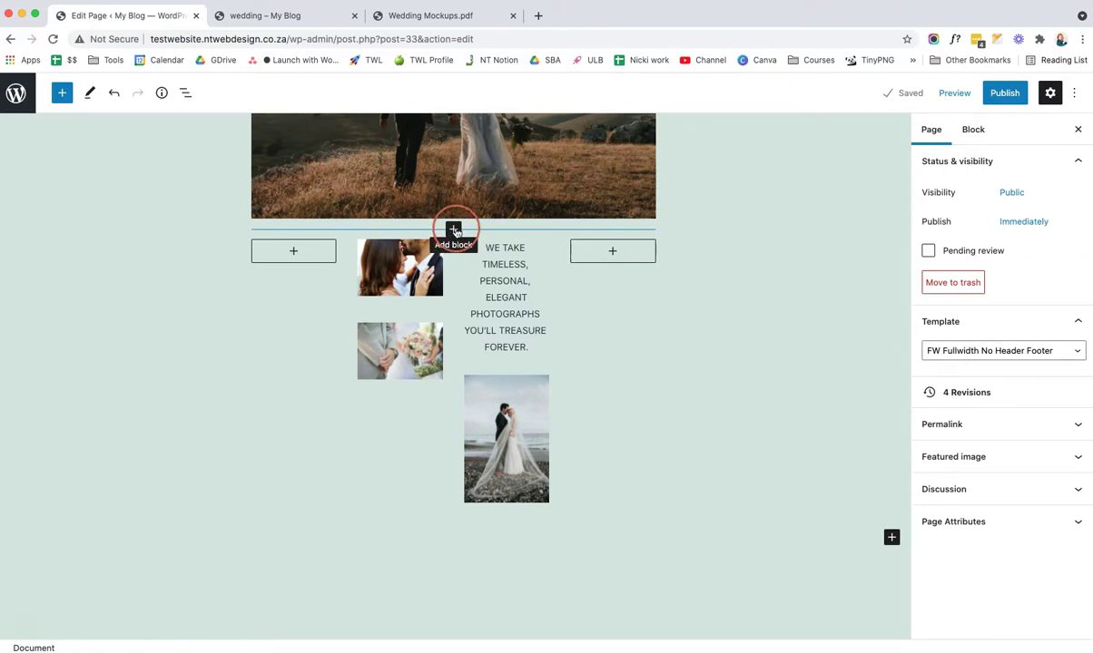
{"action": "left_click", "coordinate": [453, 231]}
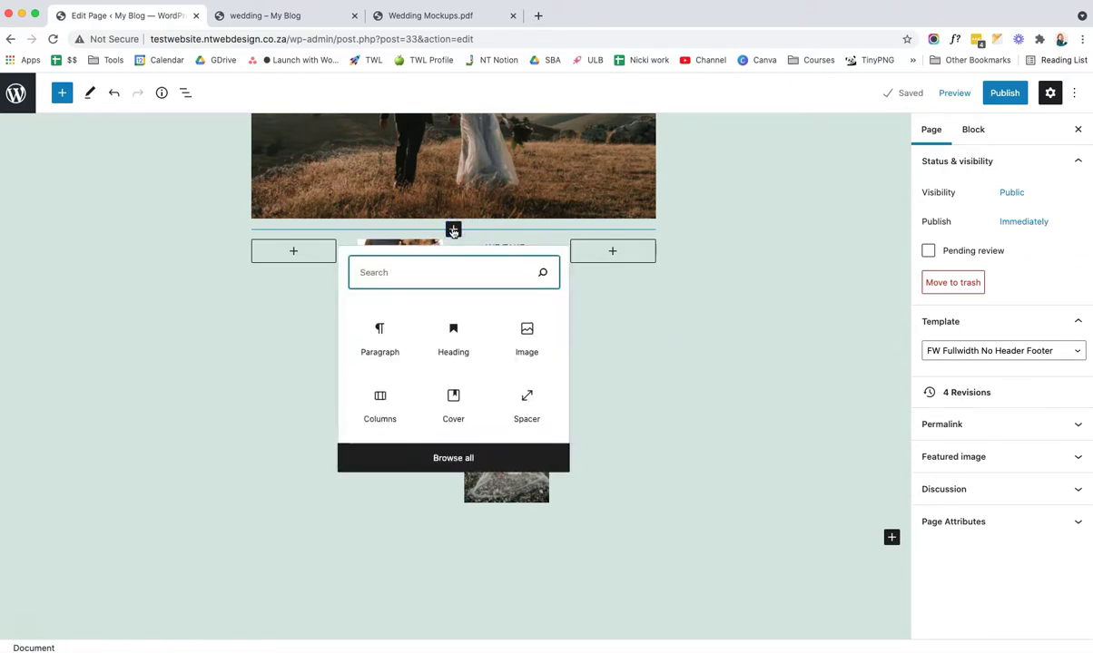
{"action": "type", "text": "spacer"}
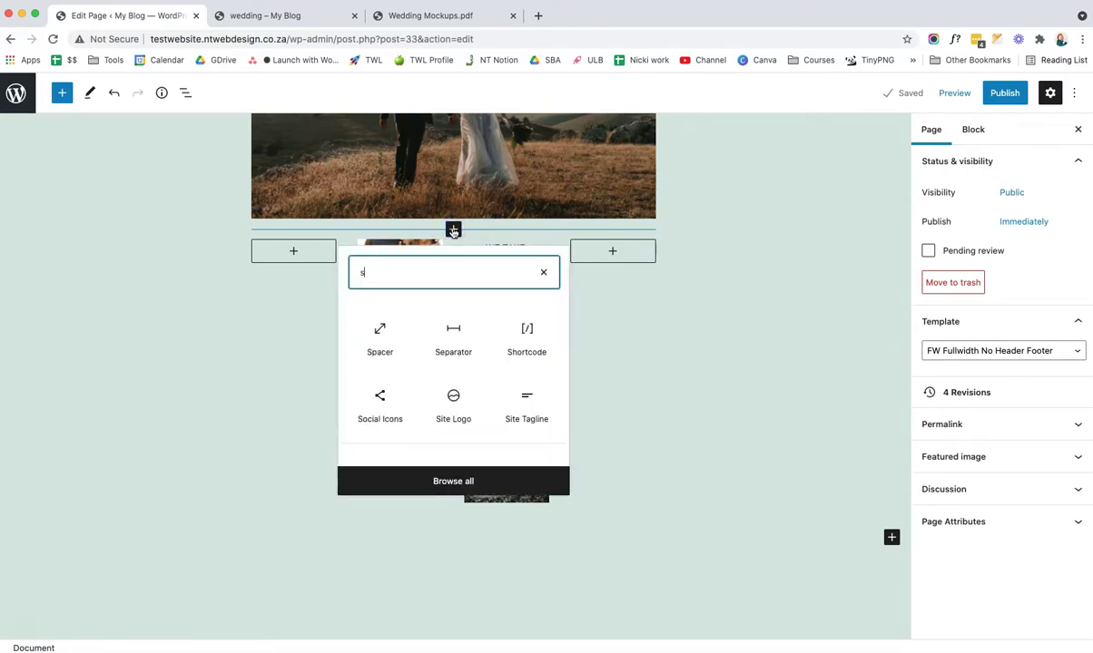
{"action": "left_click", "coordinate": [381, 329]}
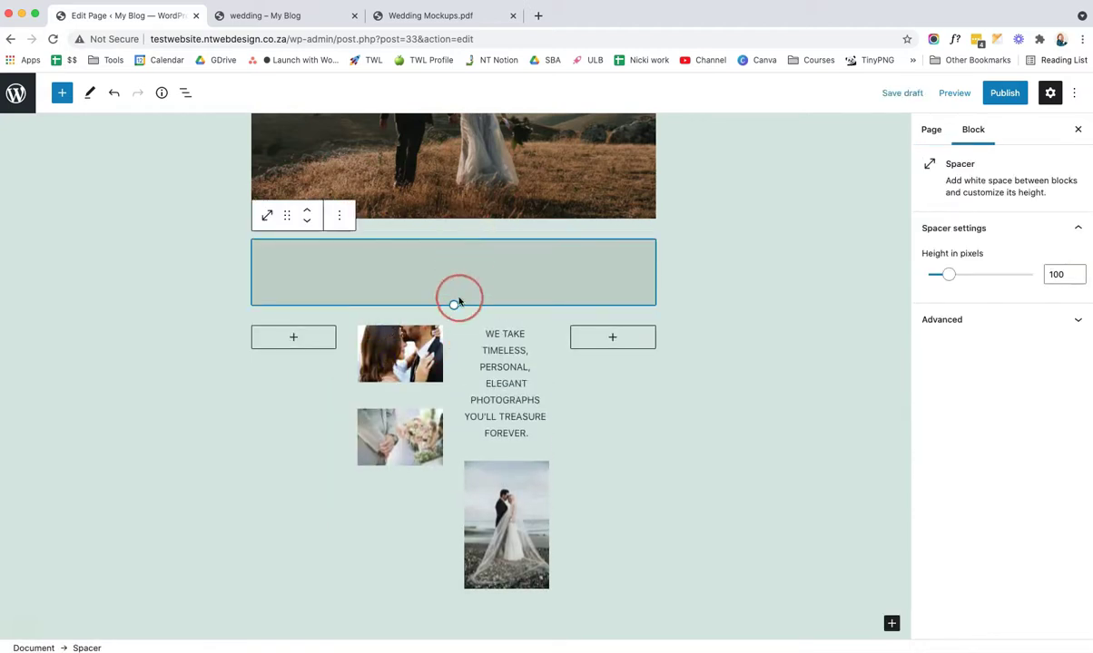
{"action": "left_click_drag", "start_coordinate": [452, 306], "coordinate": [452, 265]}
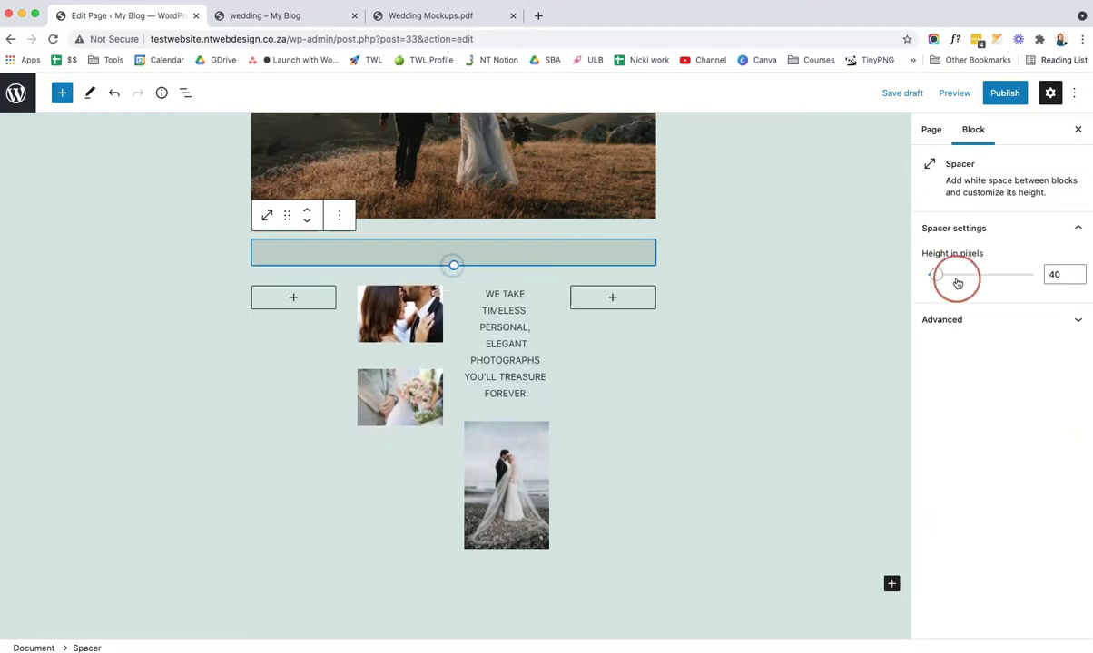
{"action": "mouse_move", "coordinate": [941, 280]}
{"action": "left_mouse_down"}
{"action": "mouse_move", "coordinate": [990, 276]}
{"action": "mouse_move", "coordinate": [939, 278]}
{"action": "left_mouse_up"}
{"action": "left_click", "coordinate": [1063, 275]}
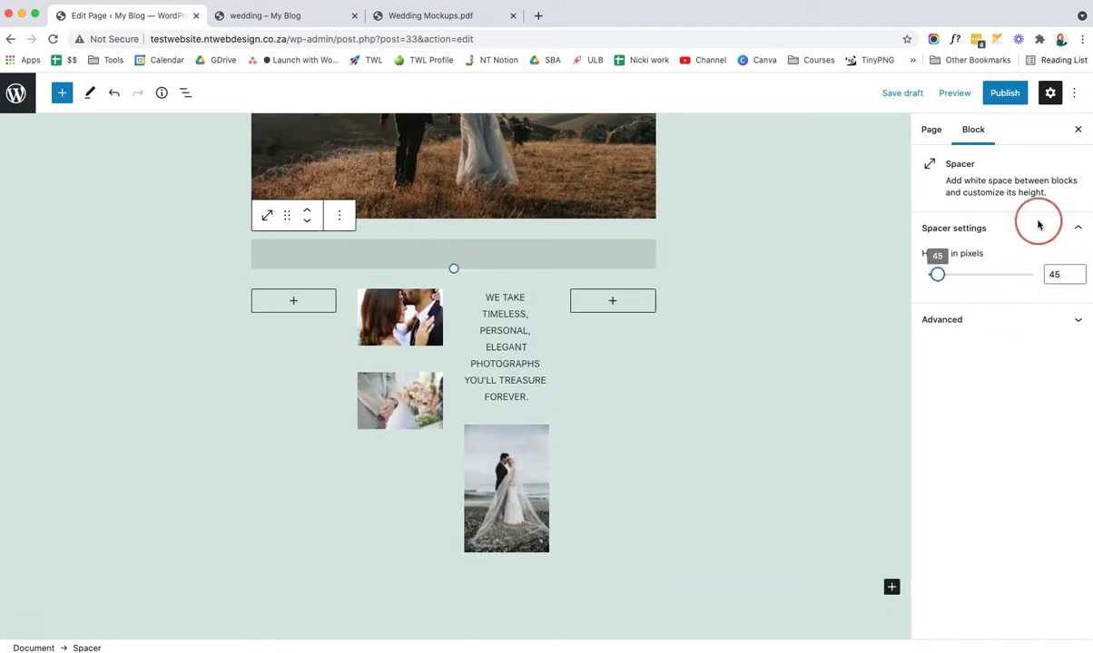
Step: Preview the page again and examine the gap between the cover and the columns
{"action": "left_click", "coordinate": [947, 95]}
{"action": "left_click", "coordinate": [935, 214]}
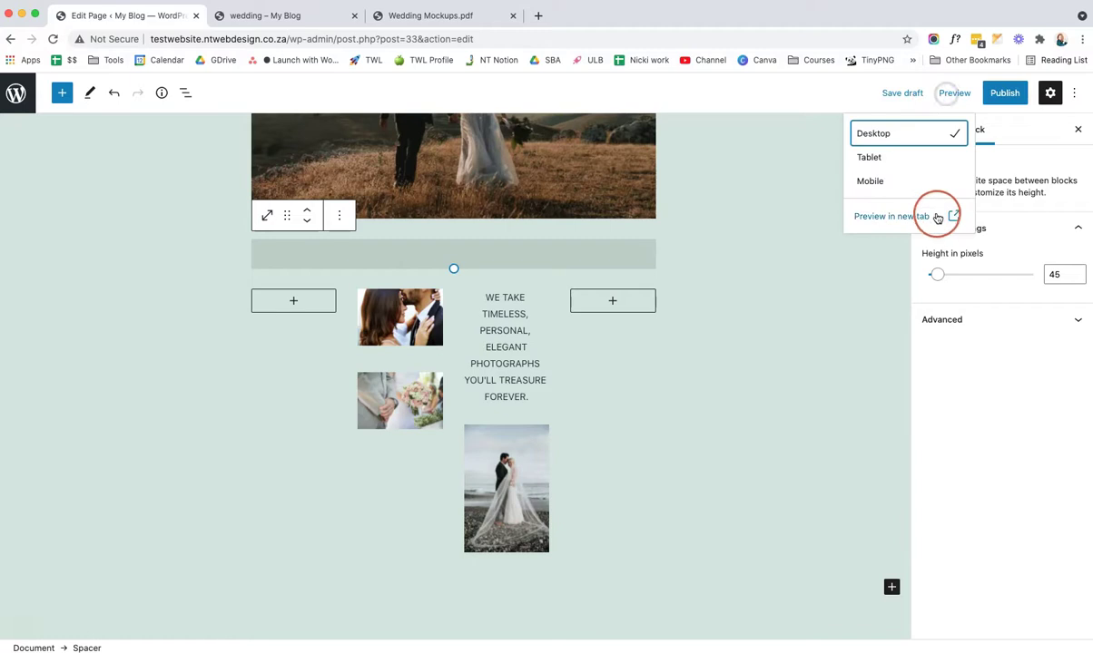
{"action": "scroll", "coordinate": [713, 239], "scroll_direction": "down", "scroll_amount": 5}
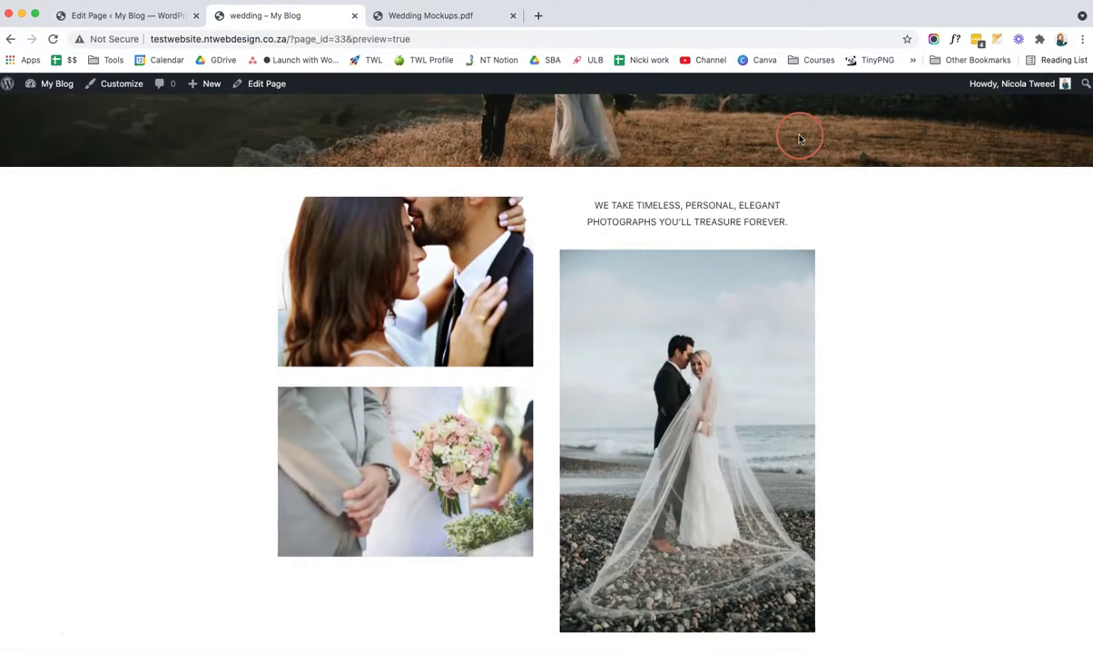
Step: Insert a Spacer about 71 px high between the two images in the second column
{"action": "left_click", "coordinate": [183, 17]}
{"action": "left_click", "coordinate": [592, 396]}
{"action": "left_click", "coordinate": [401, 264]}
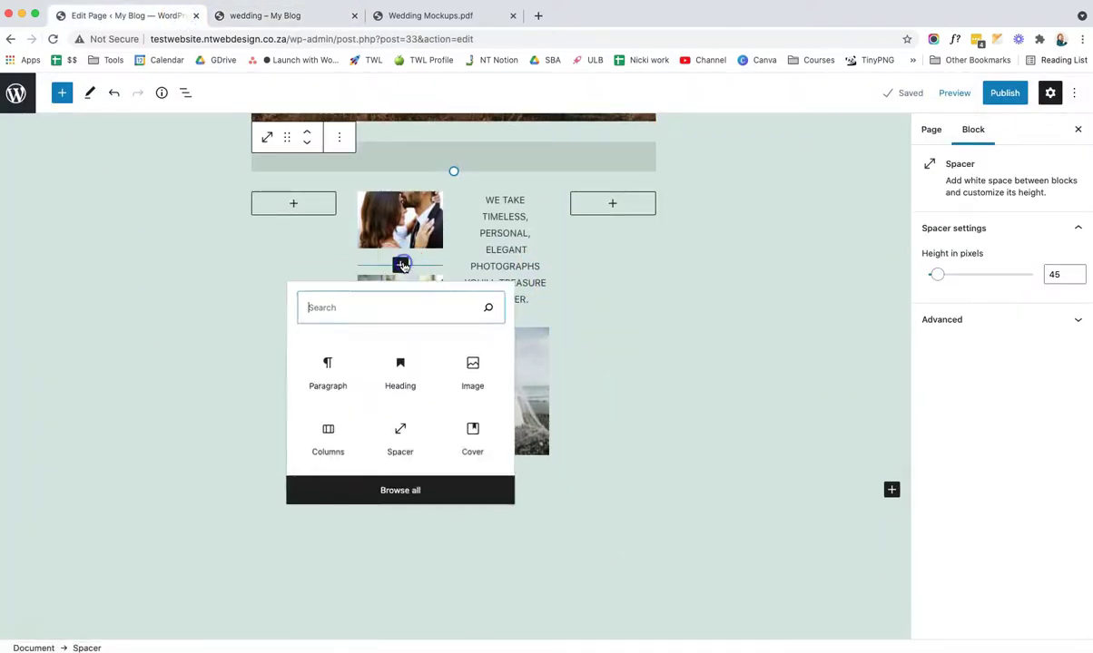
{"action": "left_click", "coordinate": [400, 436]}
{"action": "left_click_drag", "start_coordinate": [400, 341], "coordinate": [400, 323]}
Step: Preview the page, compare the column layout with the PDF mockup, and look at the mockup's next section
{"action": "left_click", "coordinate": [953, 94]}
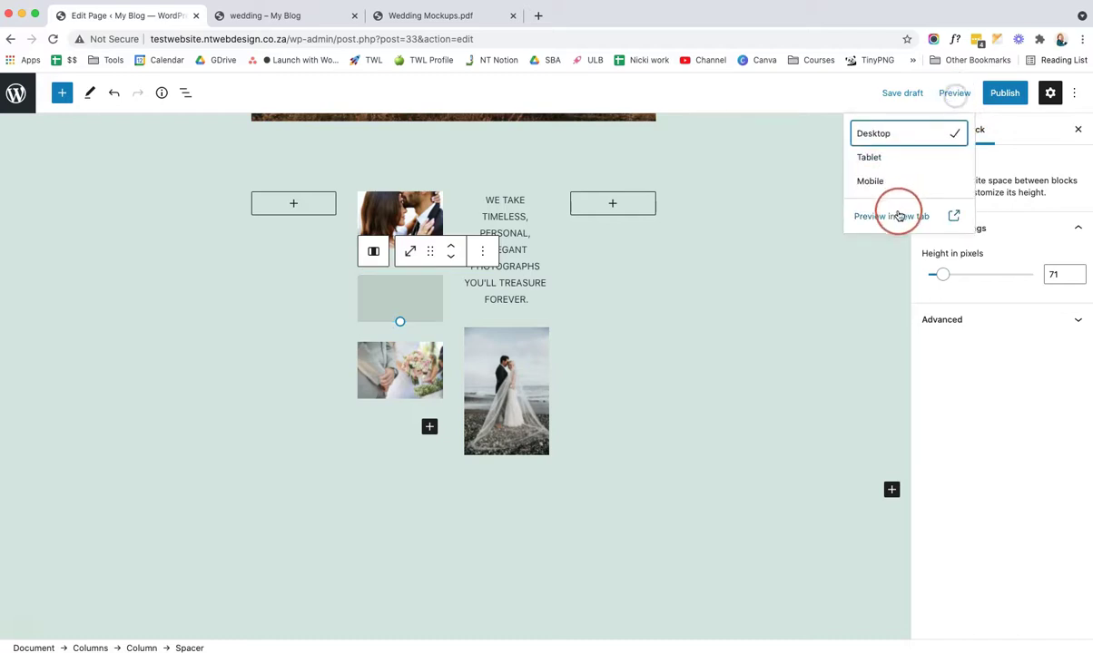
{"action": "left_click", "coordinate": [897, 213]}
{"action": "scroll", "coordinate": [770, 312], "scroll_direction": "down", "scroll_amount": 5}
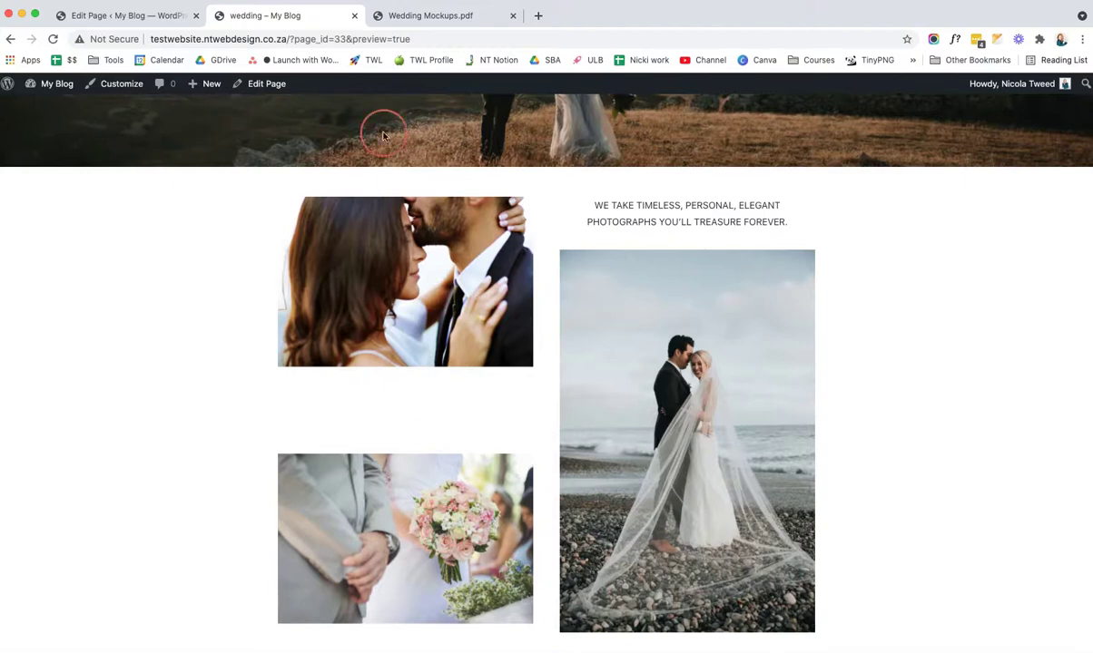
{"action": "left_click", "coordinate": [400, 16]}
{"action": "scroll", "coordinate": [547, 283], "scroll_direction": "down", "scroll_amount": 10}
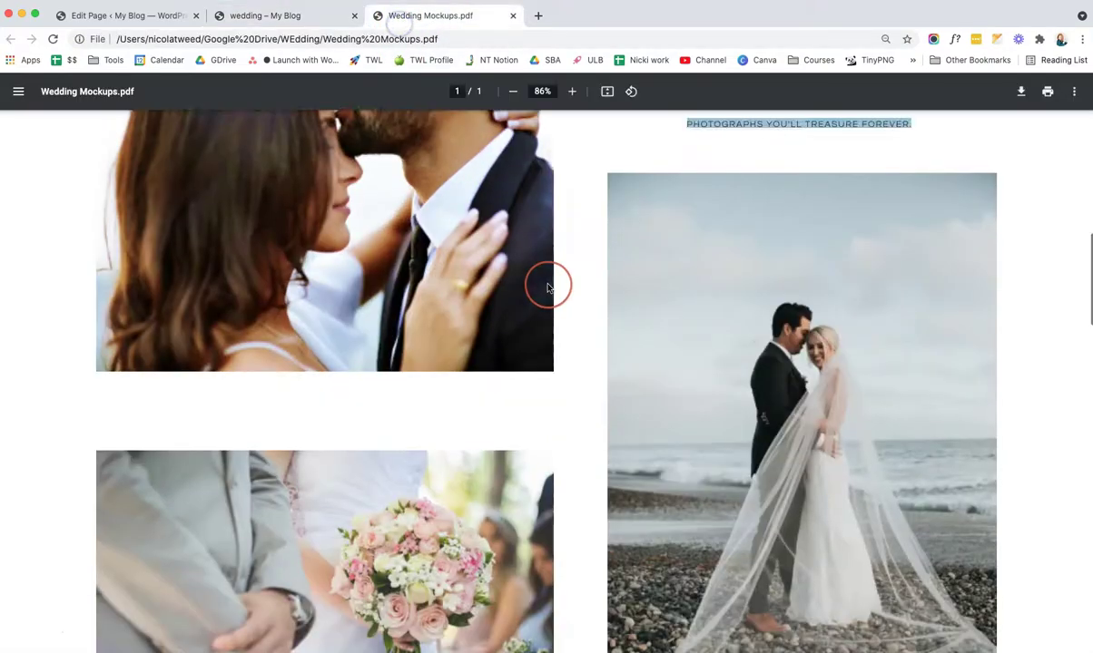
{"action": "scroll", "coordinate": [547, 287], "scroll_direction": "up", "scroll_amount": 2}
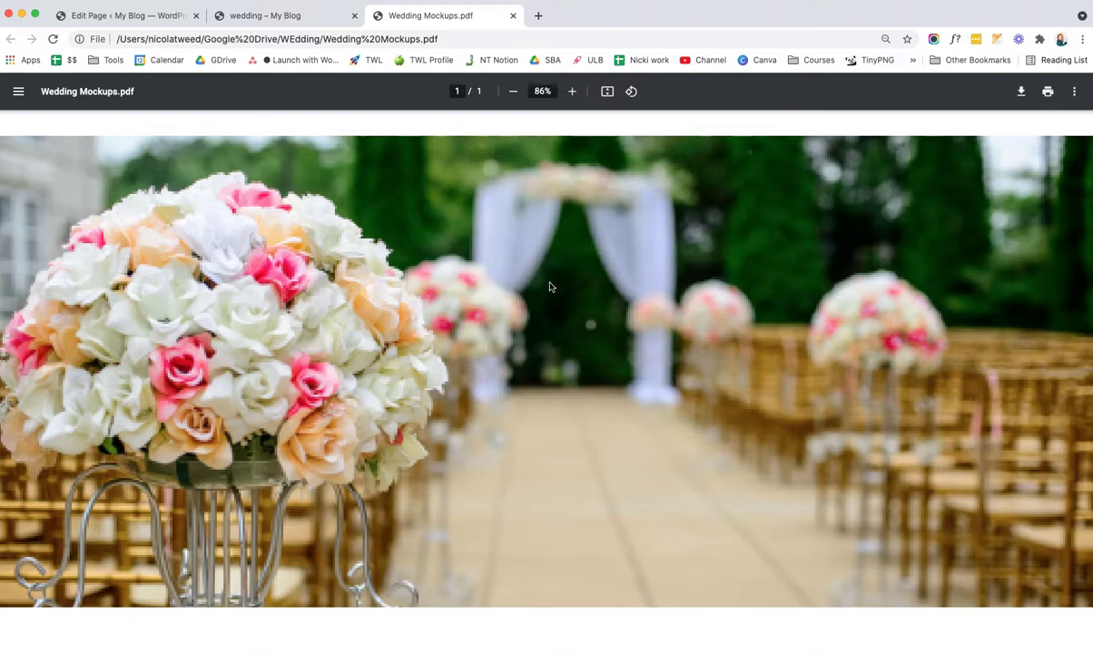
Step: Insert a Cover block below the Columns block, using the media library photo of the flower-lined wedding aisle
{"action": "left_click", "coordinate": [163, 18]}
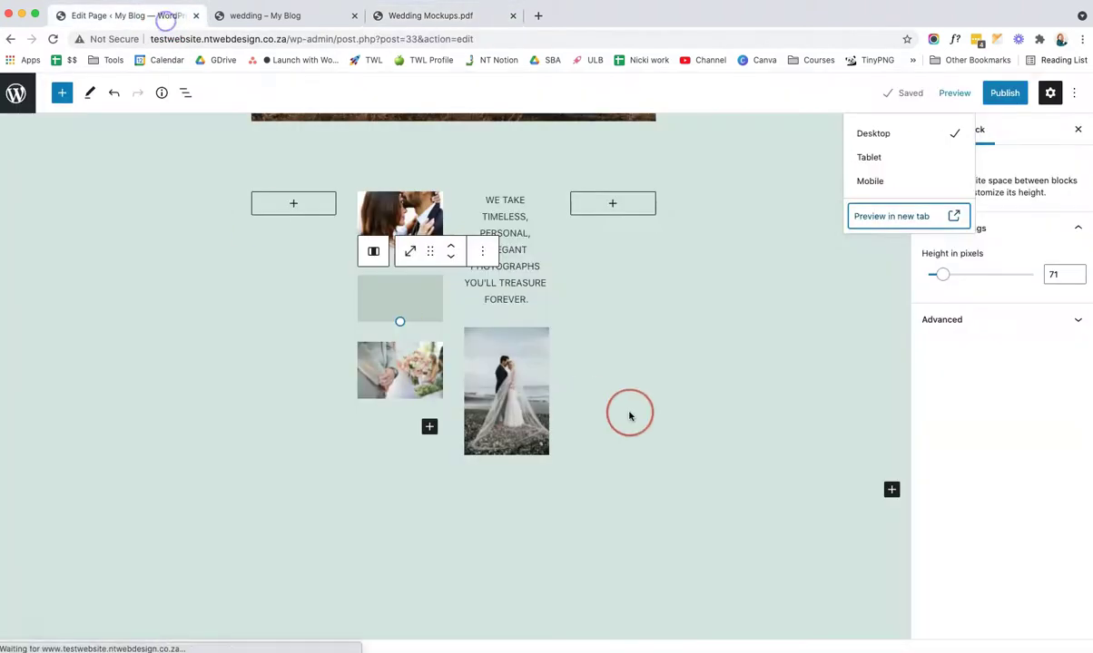
{"action": "left_click", "coordinate": [890, 491]}
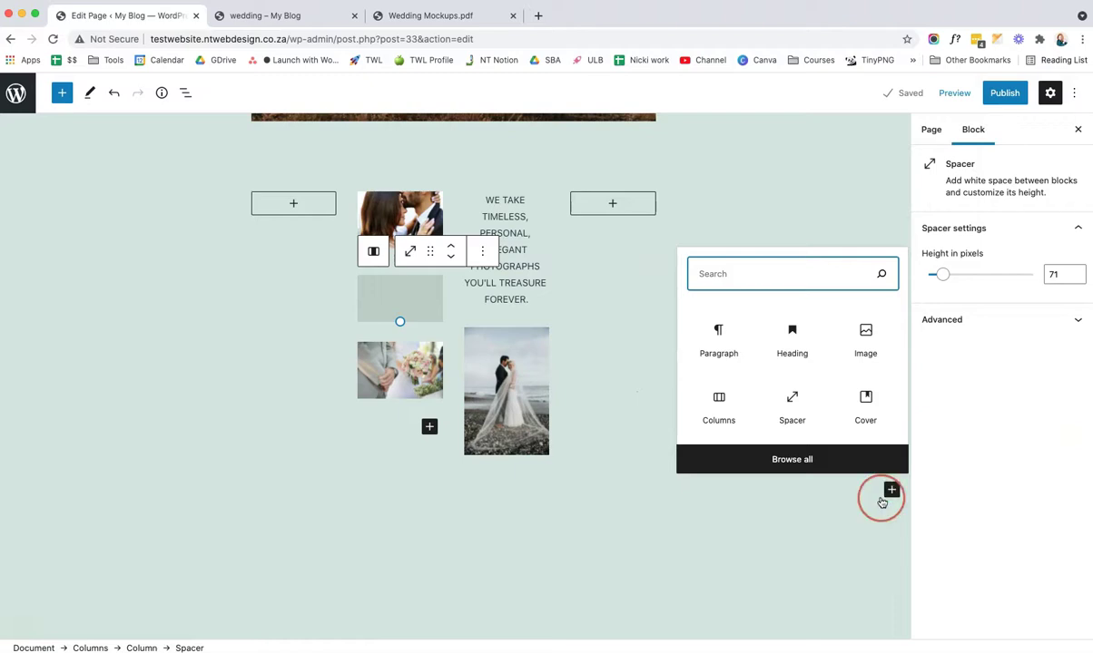
{"action": "left_click", "coordinate": [864, 407]}
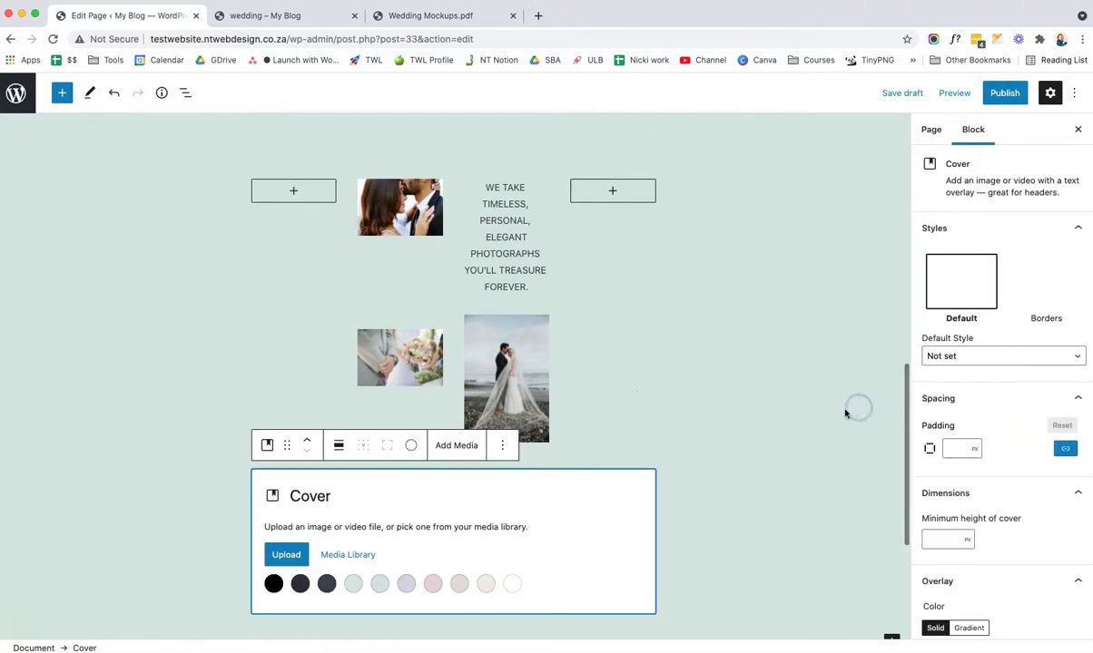
{"action": "left_click", "coordinate": [317, 564]}
{"action": "left_click", "coordinate": [261, 285]}
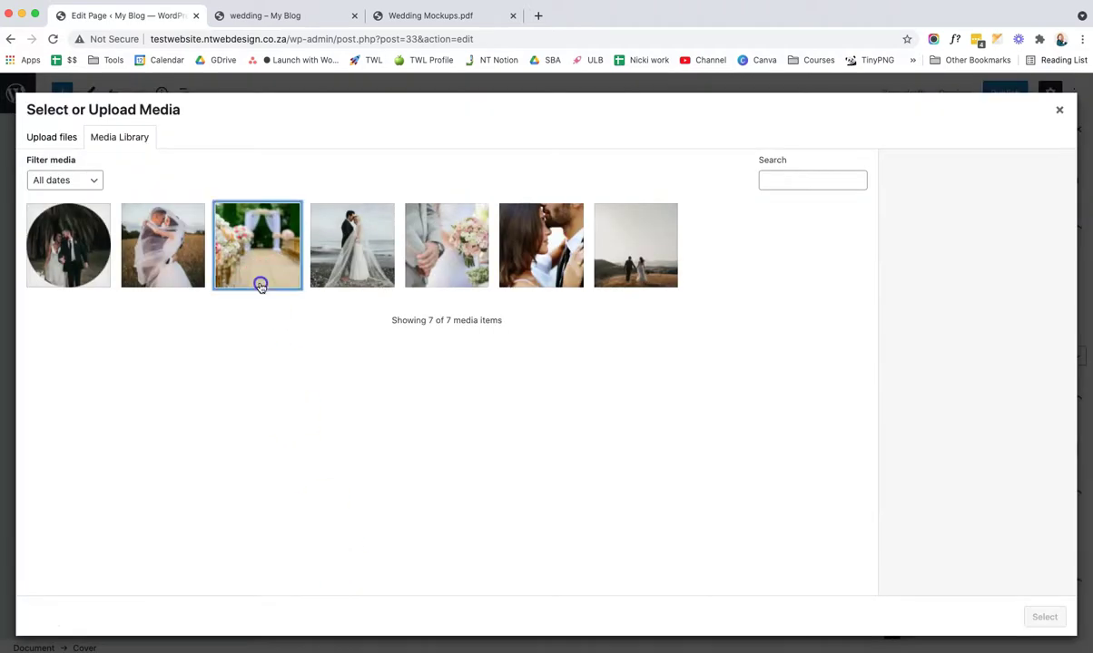
{"action": "left_click", "coordinate": [1042, 616]}
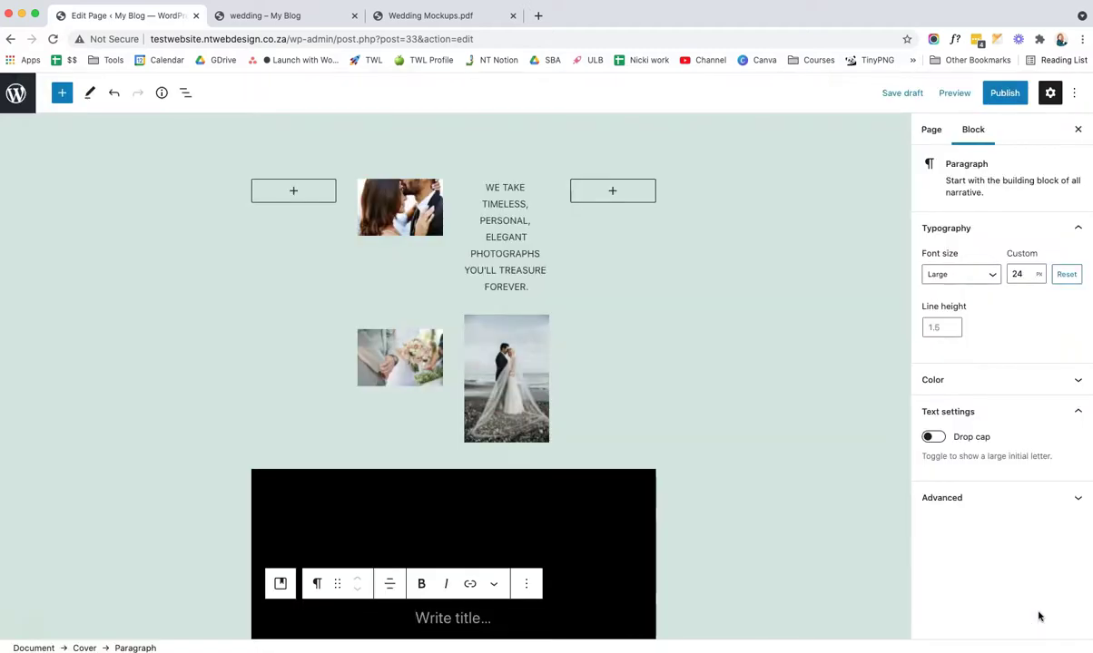
Step: Set the aisle Cover block's overlay opacity to 0 and its minimum height to 660 px
{"action": "scroll", "coordinate": [776, 539], "scroll_direction": "down", "scroll_amount": 5}
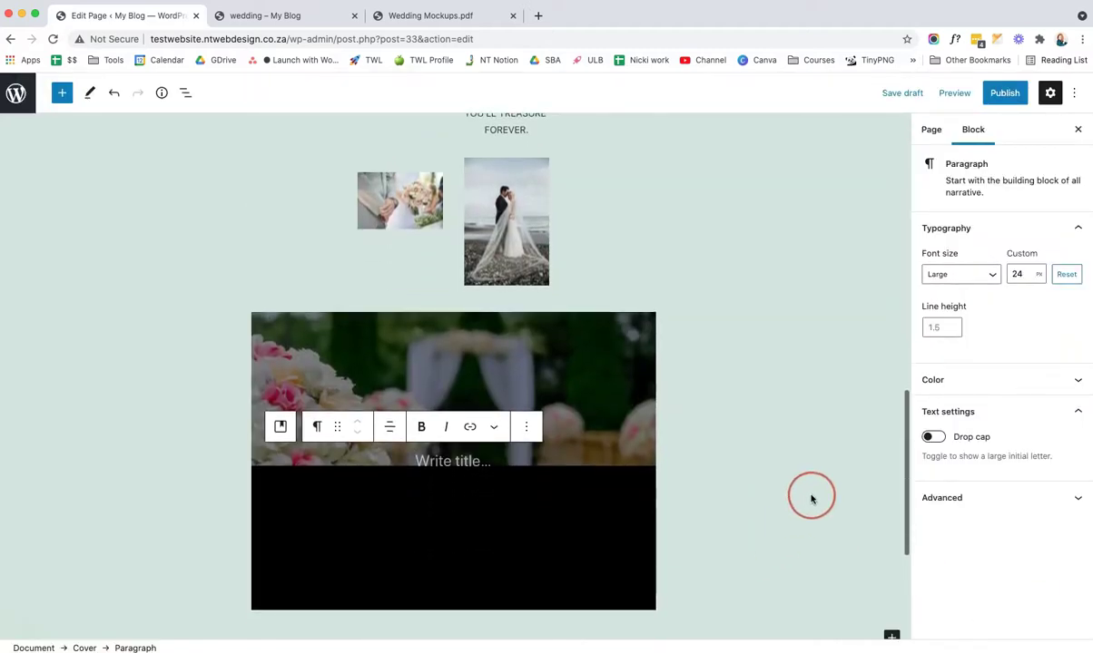
{"action": "left_click", "coordinate": [83, 648]}
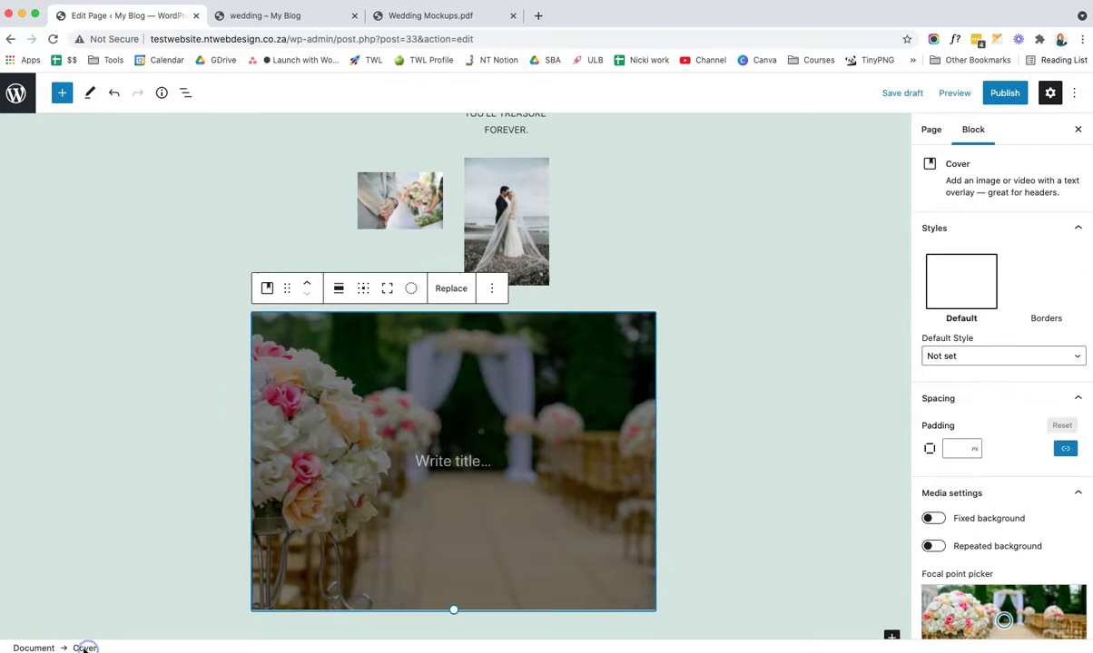
{"action": "scroll", "coordinate": [1057, 563], "scroll_direction": "down", "scroll_amount": 10}
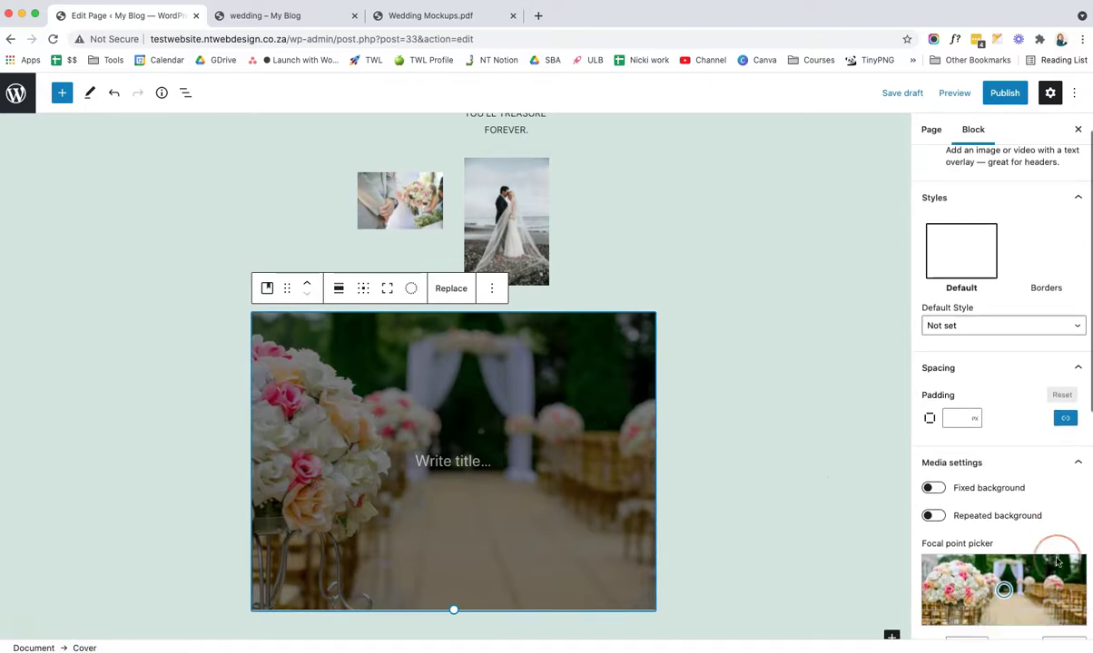
{"action": "left_click_drag", "start_coordinate": [977, 604], "coordinate": [904, 603]}
{"action": "left_click", "coordinate": [944, 385]}
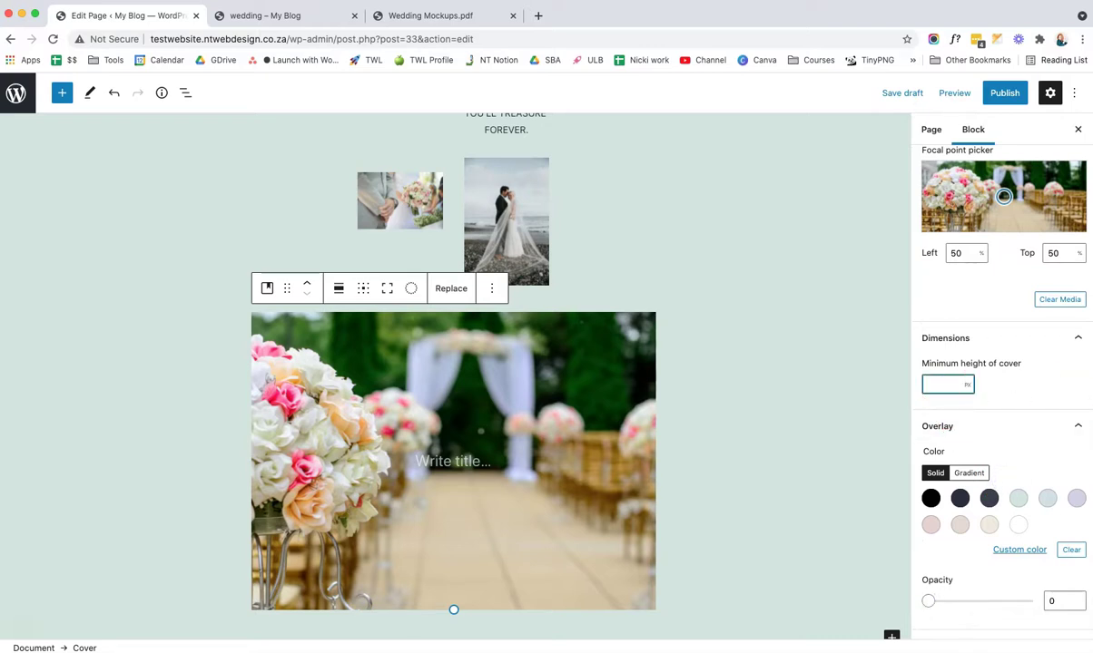
{"action": "type", "text": "660"}
{"action": "scroll", "coordinate": [1036, 460], "scroll_direction": "down", "scroll_amount": 1}
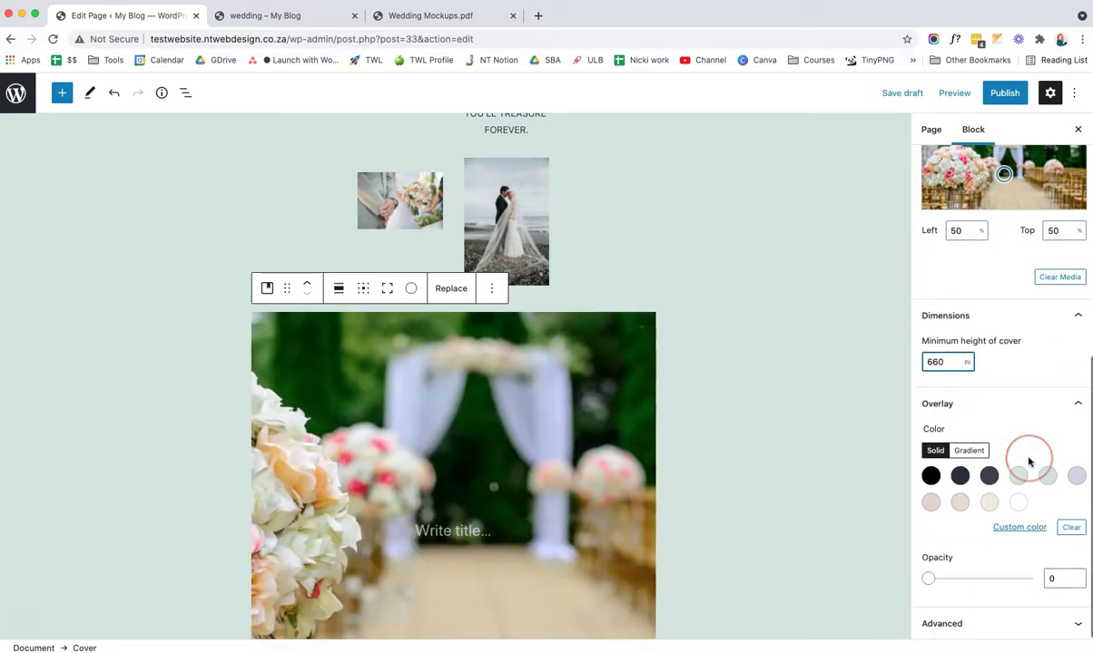
Step: Turn on the fixed background for the aisle Cover block
{"action": "scroll", "coordinate": [1029, 462], "scroll_direction": "up", "scroll_amount": 6}
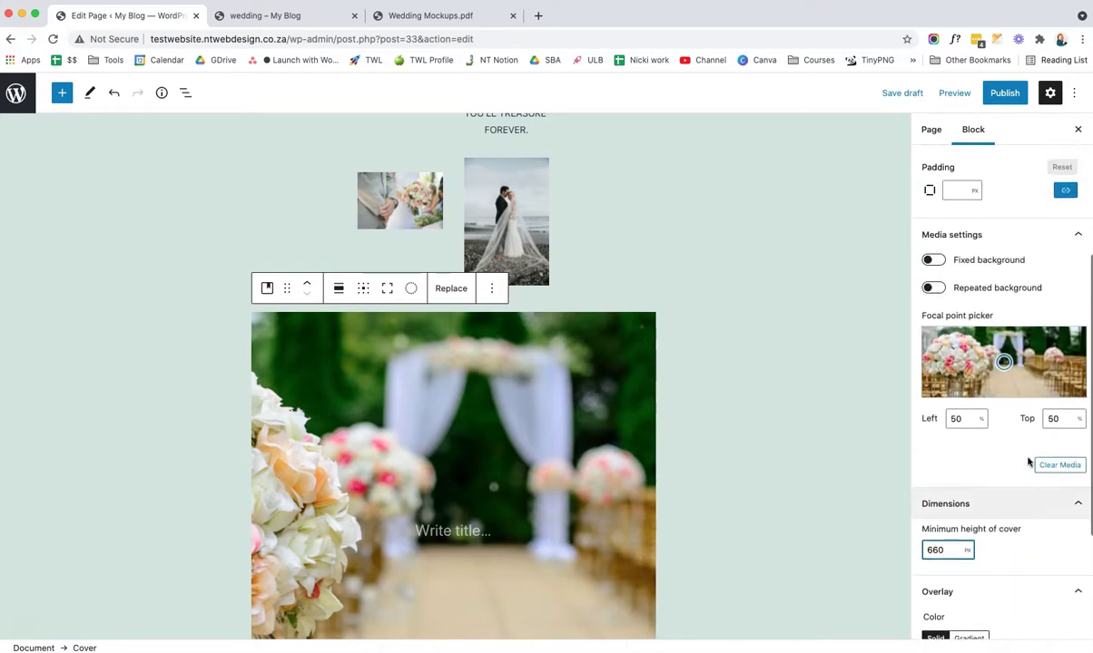
{"action": "scroll", "coordinate": [936, 363], "scroll_direction": "down", "scroll_amount": 1}
{"action": "scroll", "coordinate": [937, 358], "scroll_direction": "up", "scroll_amount": 1}
{"action": "left_click", "coordinate": [933, 364]}
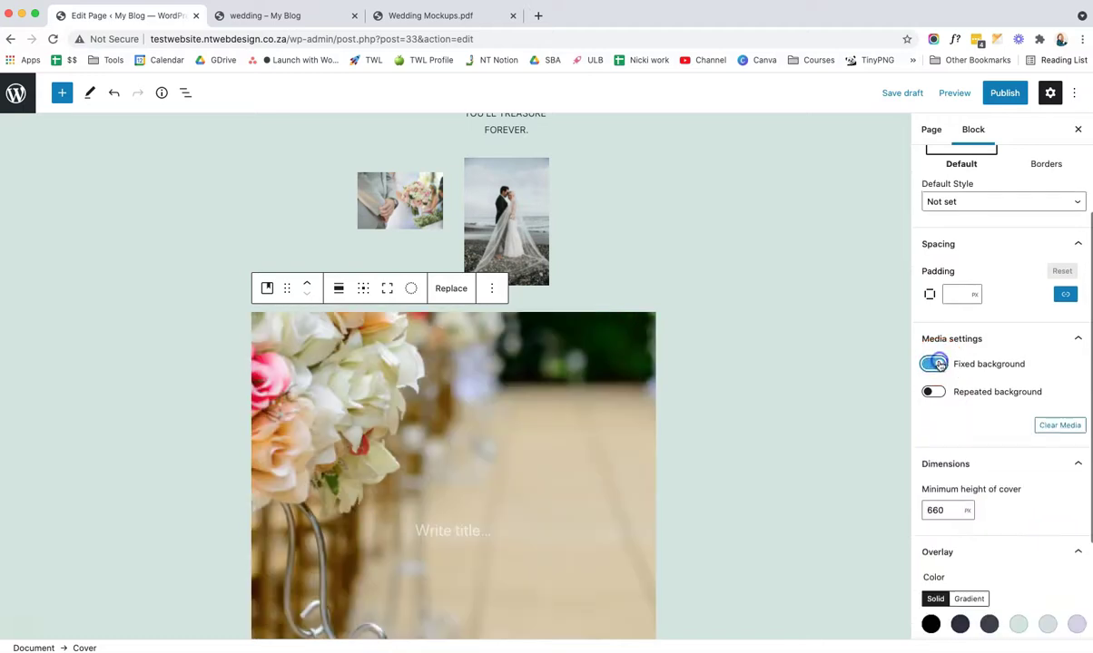
Step: Preview the page, examine how the aisle cover's fixed background behaves on scrolling, and look at the mockup's next section
{"action": "left_click", "coordinate": [954, 91]}
{"action": "left_click", "coordinate": [947, 215]}
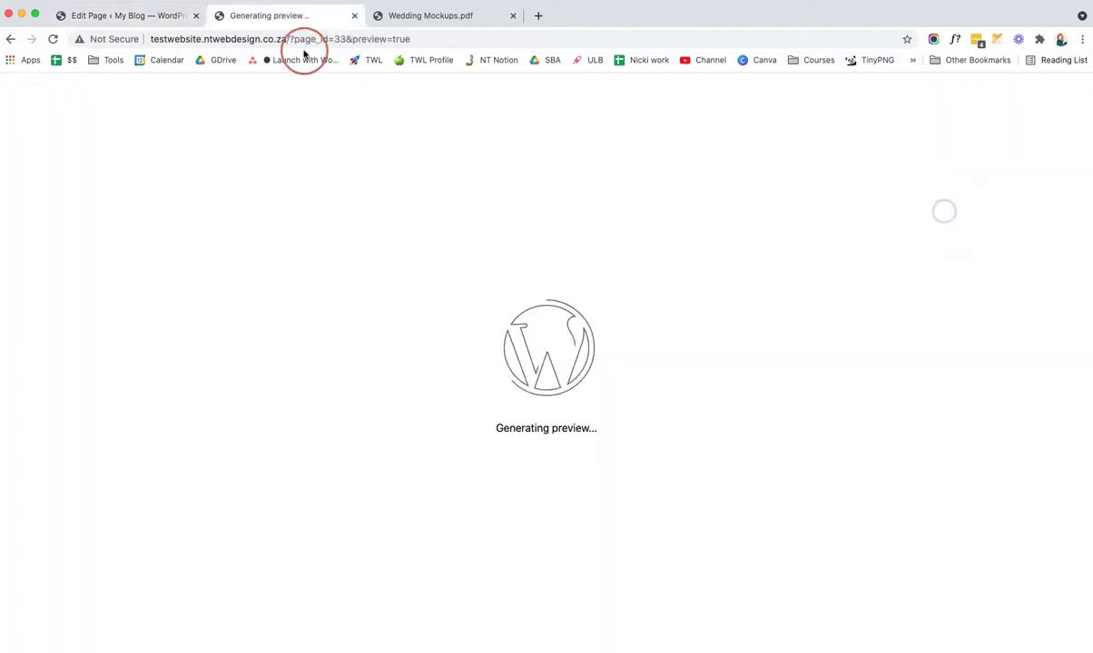
{"action": "scroll", "coordinate": [699, 287], "scroll_direction": "down", "scroll_amount": 8}
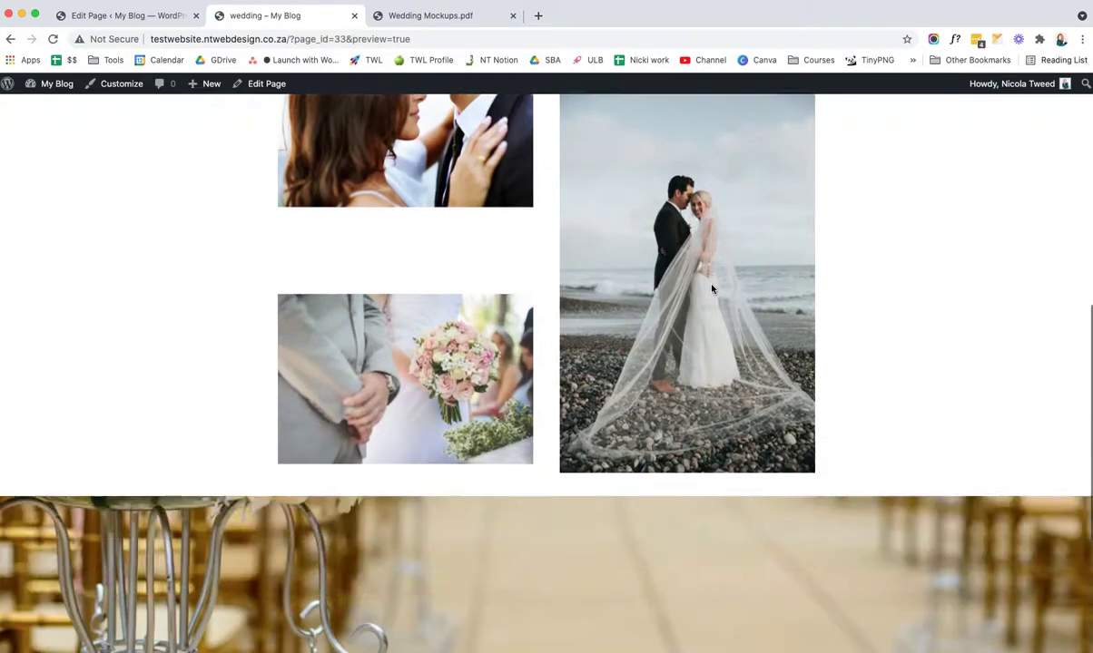
{"action": "scroll", "coordinate": [713, 289], "scroll_direction": "down", "scroll_amount": 5}
{"action": "scroll", "coordinate": [712, 289], "scroll_direction": "up", "scroll_amount": 3}
{"action": "scroll", "coordinate": [713, 289], "scroll_direction": "down", "scroll_amount": 2}
{"action": "scroll", "coordinate": [713, 288], "scroll_direction": "up", "scroll_amount": 6}
{"action": "scroll", "coordinate": [713, 288], "scroll_direction": "down", "scroll_amount": 4}
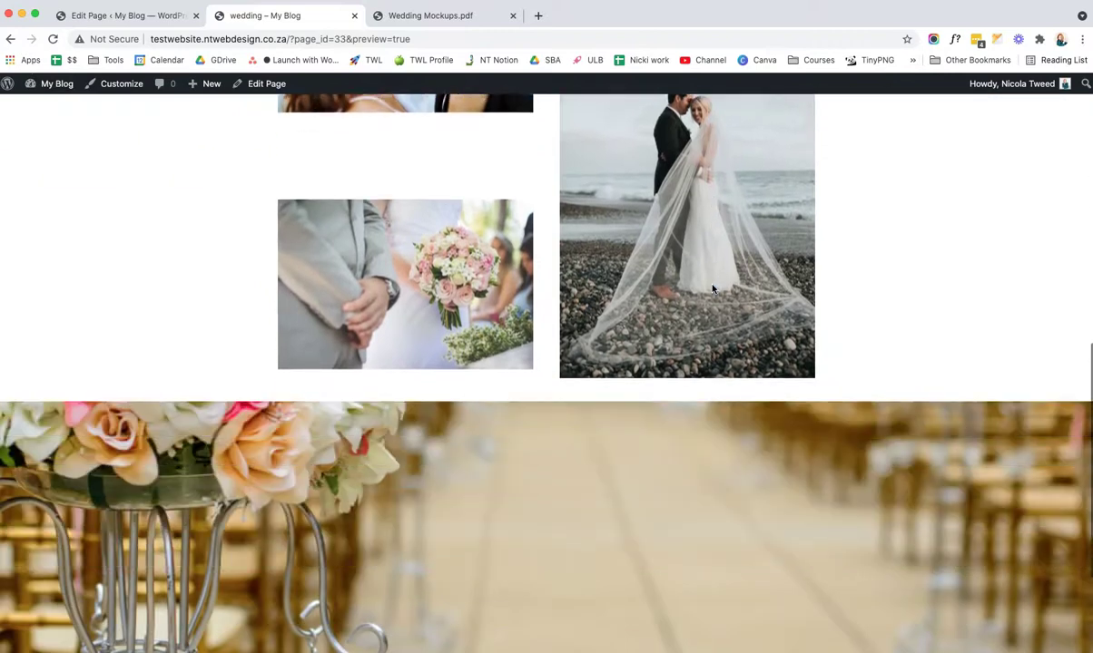
{"action": "scroll", "coordinate": [712, 288], "scroll_direction": "down", "scroll_amount": 1}
{"action": "scroll", "coordinate": [713, 288], "scroll_direction": "up", "scroll_amount": 5}
{"action": "scroll", "coordinate": [713, 289], "scroll_direction": "down", "scroll_amount": 4}
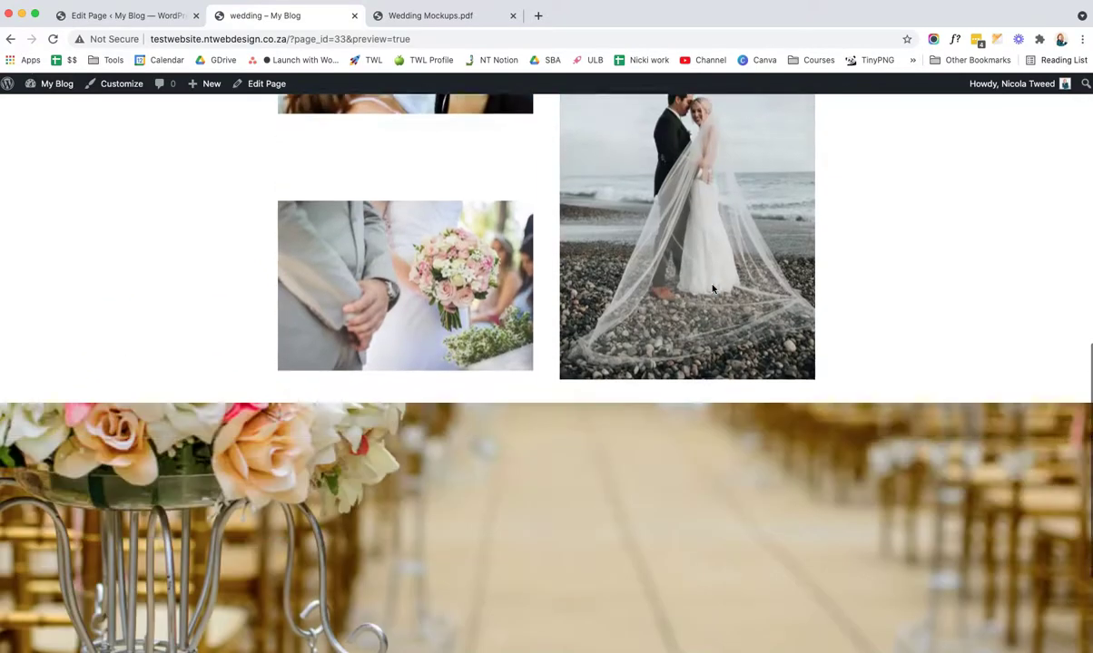
{"action": "scroll", "coordinate": [712, 289], "scroll_direction": "down", "scroll_amount": 3}
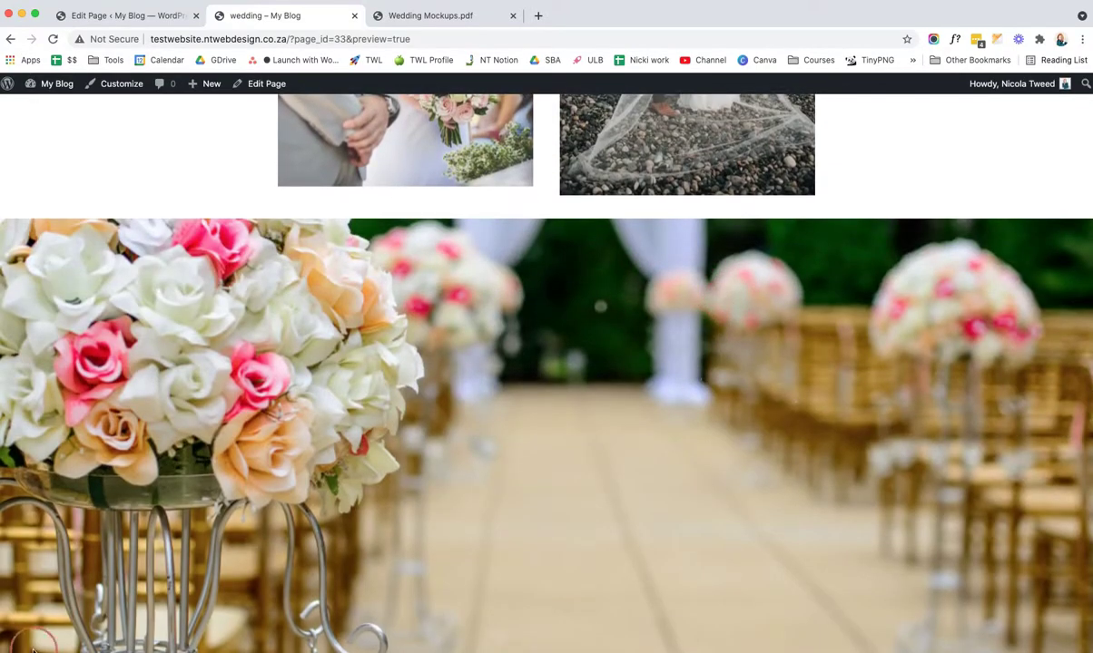
{"action": "key", "text": "ctrl+Tab"}
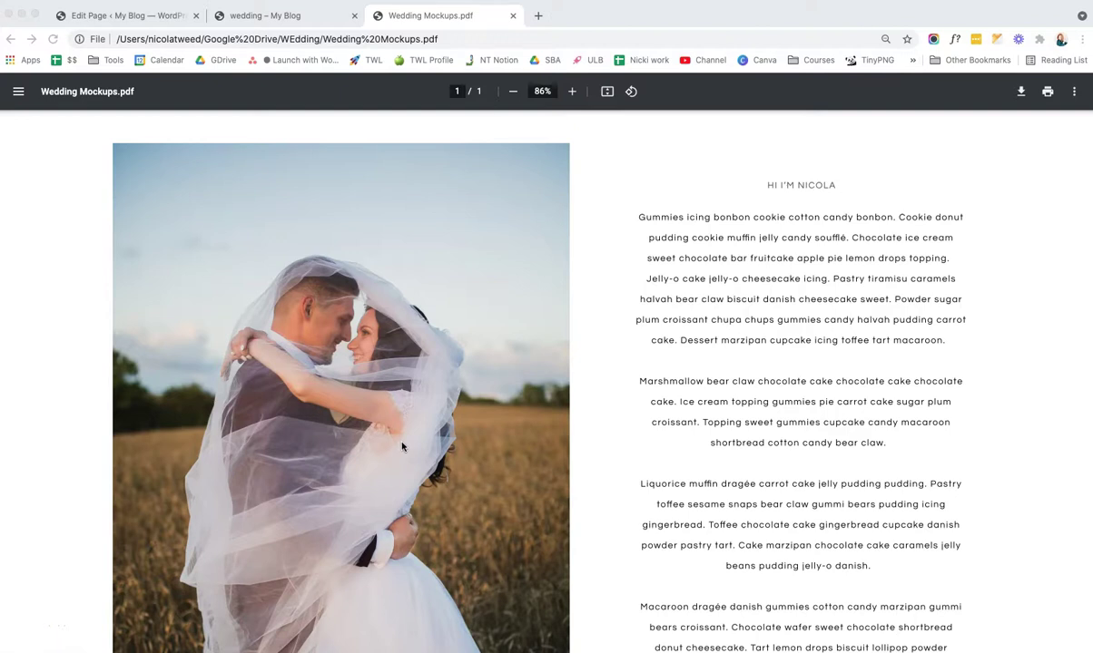
Step: Insert a Columns block below the aisle Cover from the 33 / 33 / 33 variation and set it to 4 columns
{"action": "left_click", "coordinate": [159, 16]}
{"action": "left_click", "coordinate": [885, 380]}
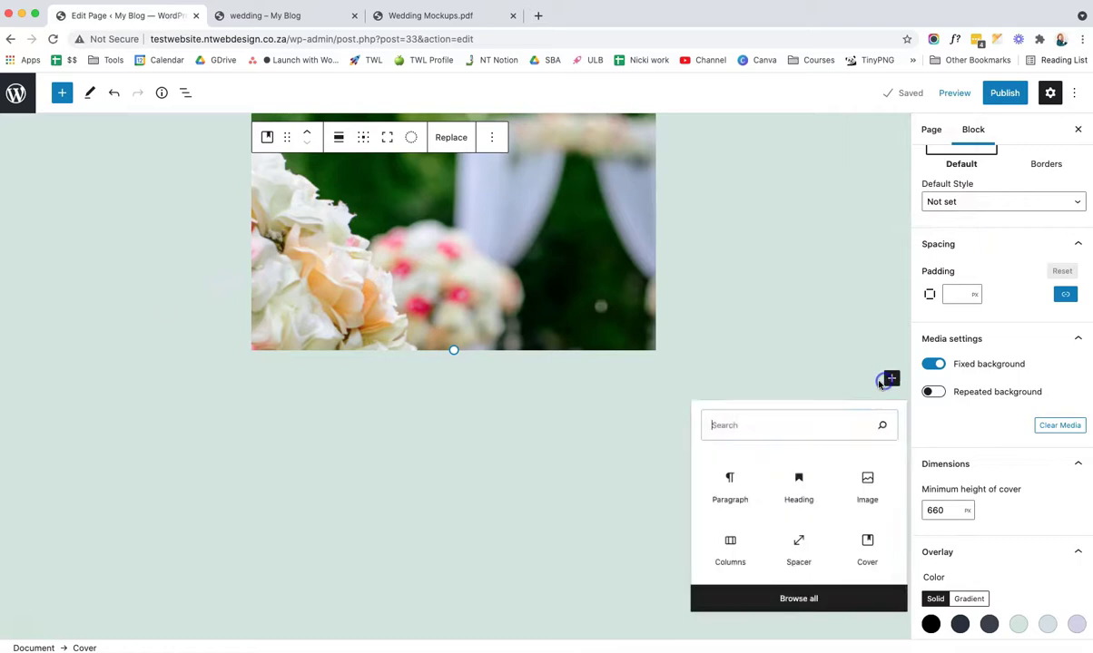
{"action": "left_click", "coordinate": [723, 549]}
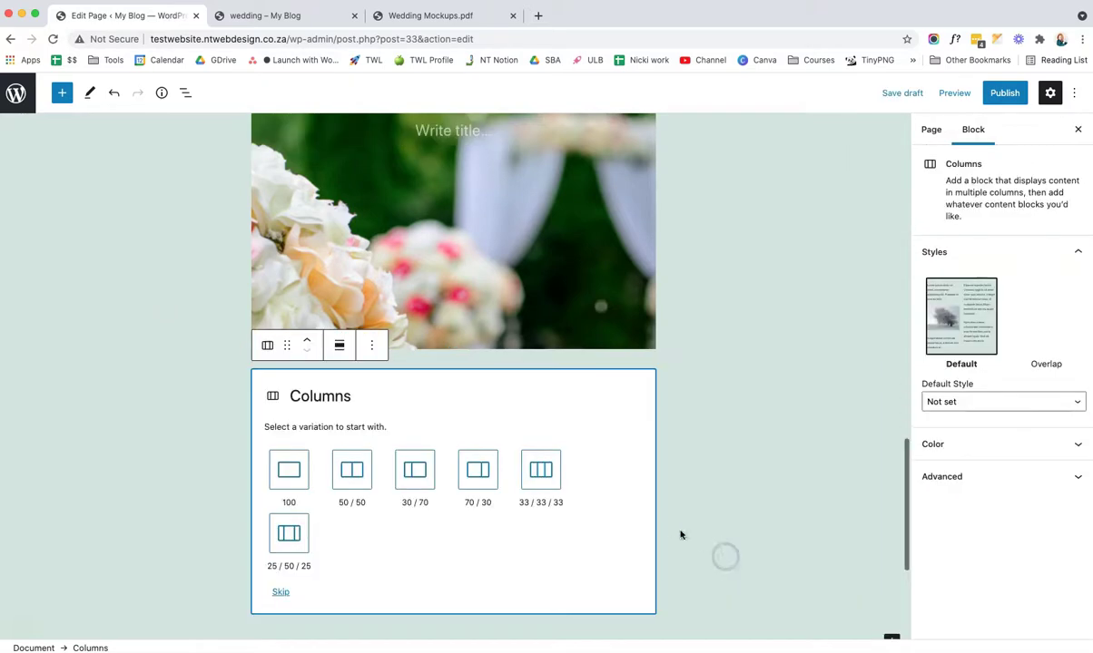
{"action": "left_click", "coordinate": [541, 474]}
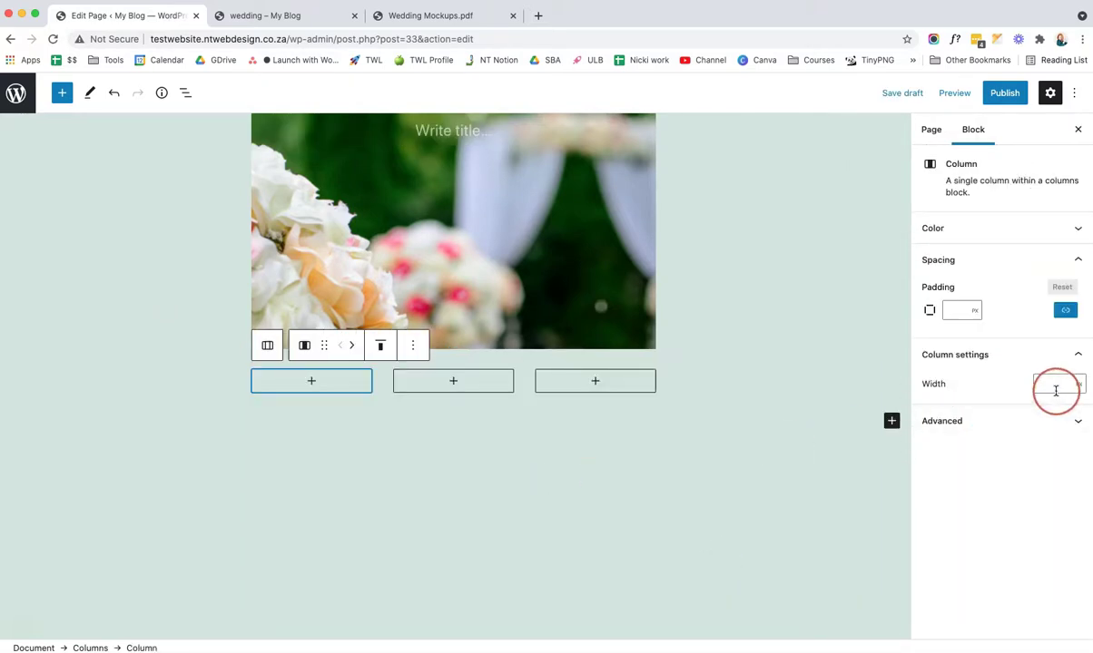
{"action": "left_click", "coordinate": [100, 648]}
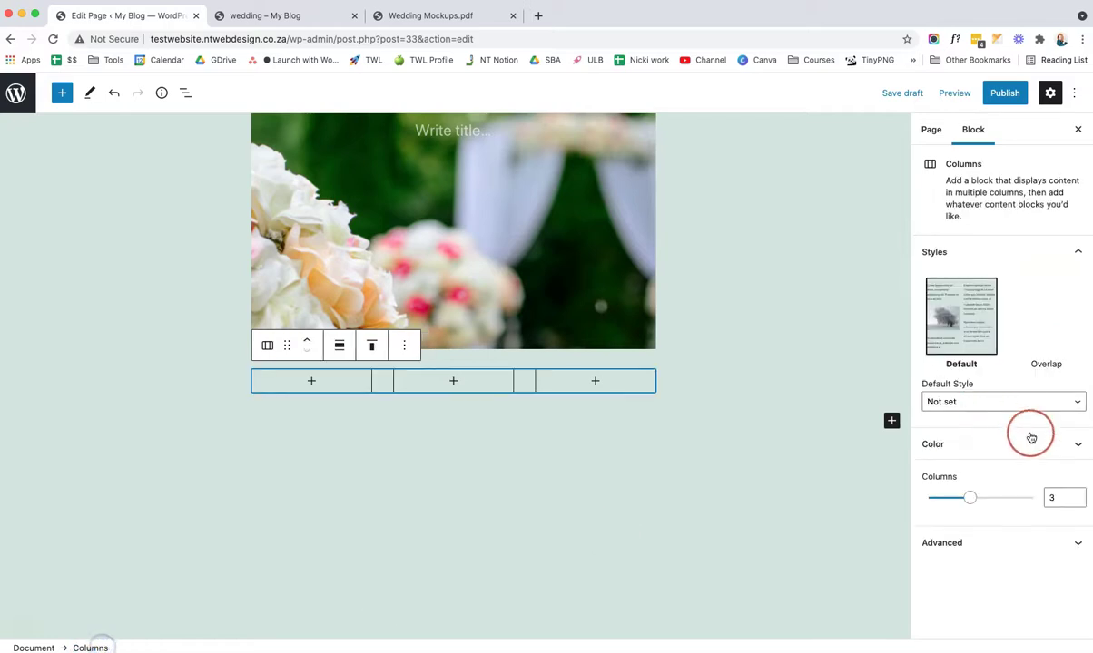
{"action": "left_click", "coordinate": [1076, 495]}
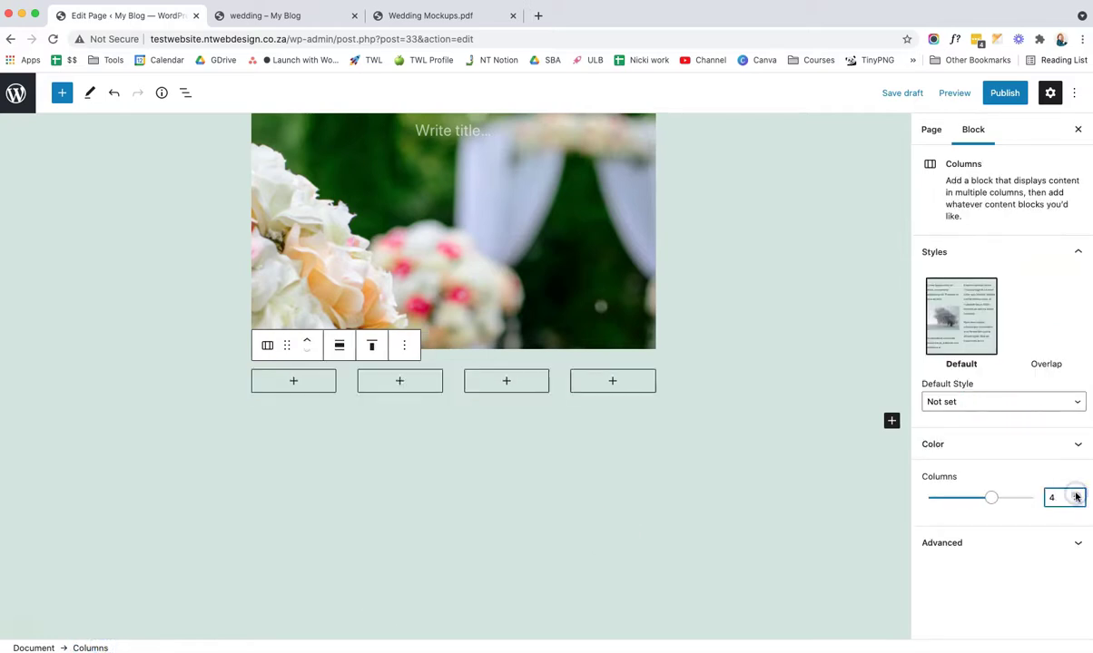
Step: Insert an Image block in the new section's second column, using the media library photo of the veiled couple in a field
{"action": "left_click", "coordinate": [399, 382]}
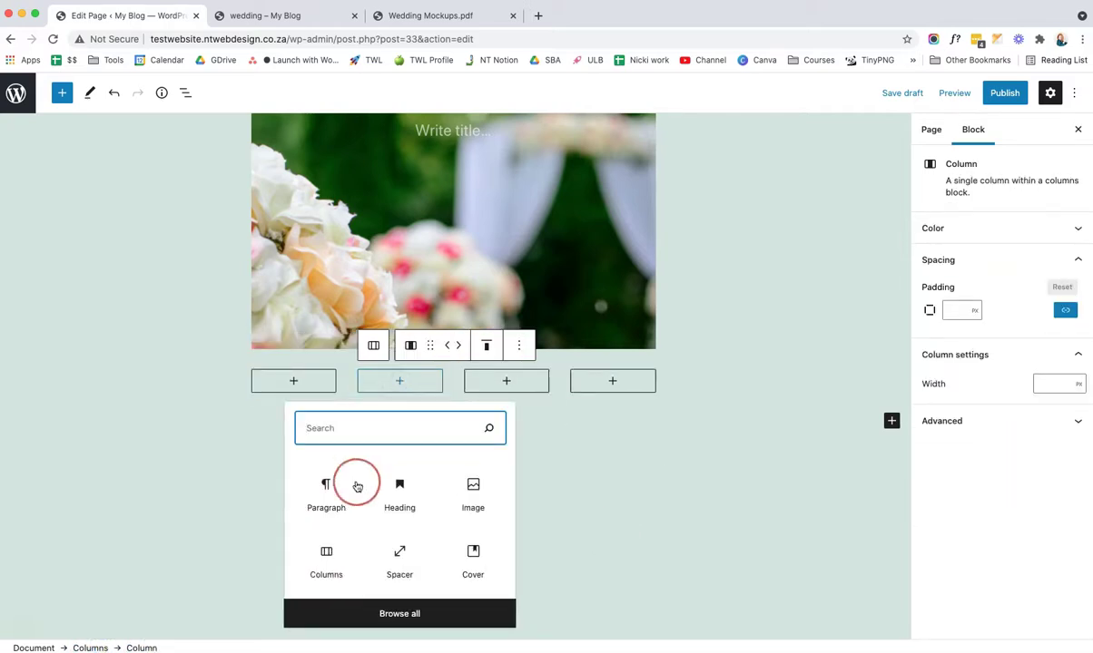
{"action": "left_click", "coordinate": [473, 510]}
{"action": "left_click", "coordinate": [413, 447]}
{"action": "left_click", "coordinate": [163, 245]}
{"action": "left_click", "coordinate": [1044, 618]}
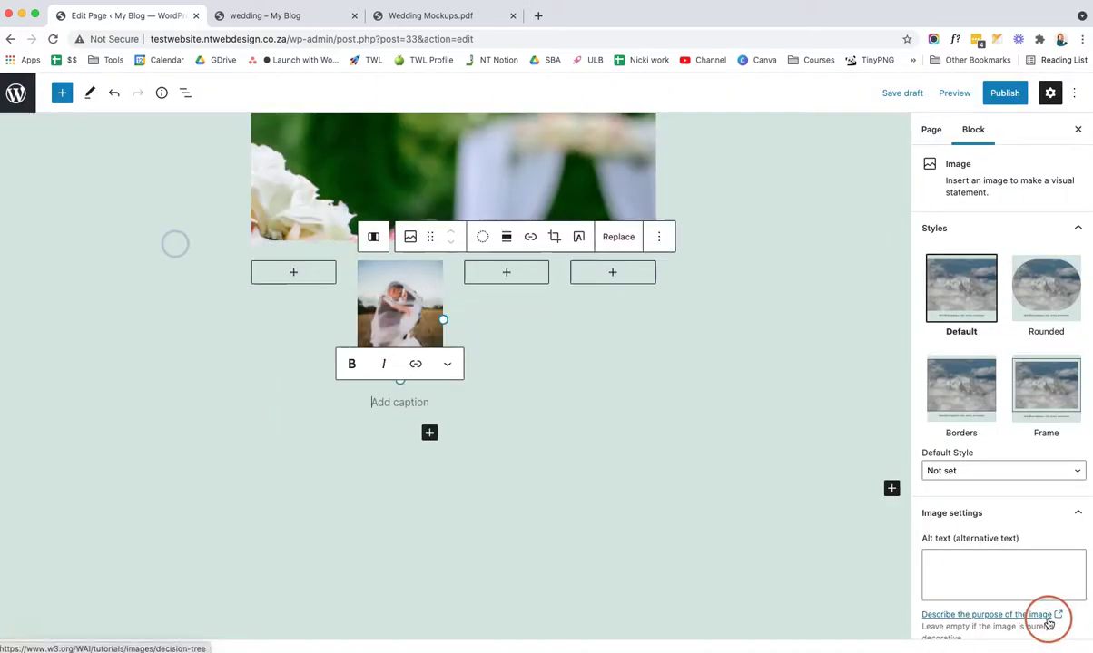
Step: Add a Heading block in the third column and paste in the introduction heading copied from the PDF mockup
{"action": "left_click", "coordinate": [511, 274]}
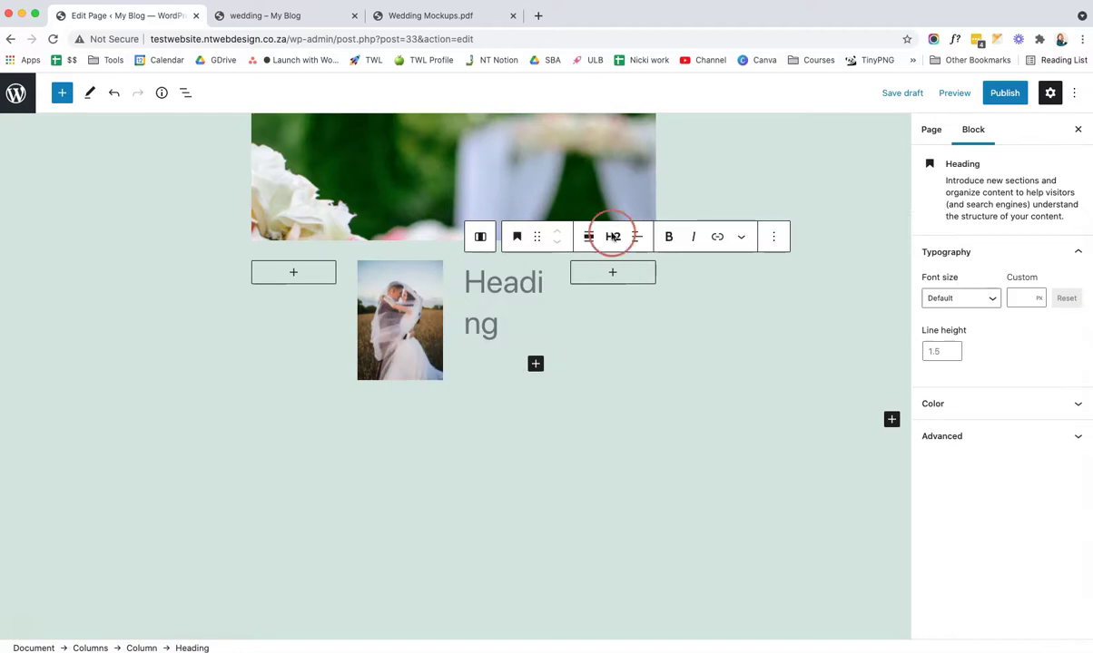
{"action": "key", "text": "super+3"}
{"action": "left_click", "coordinate": [25, 29]}
{"action": "left_click", "coordinate": [136, 15]}
{"action": "right_click", "coordinate": [488, 280]}
{"action": "left_click", "coordinate": [519, 364]}
Step: Format the introduction heading as H3, centre-aligned, with a custom font size of 16 px
{"action": "left_click", "coordinate": [613, 236]}
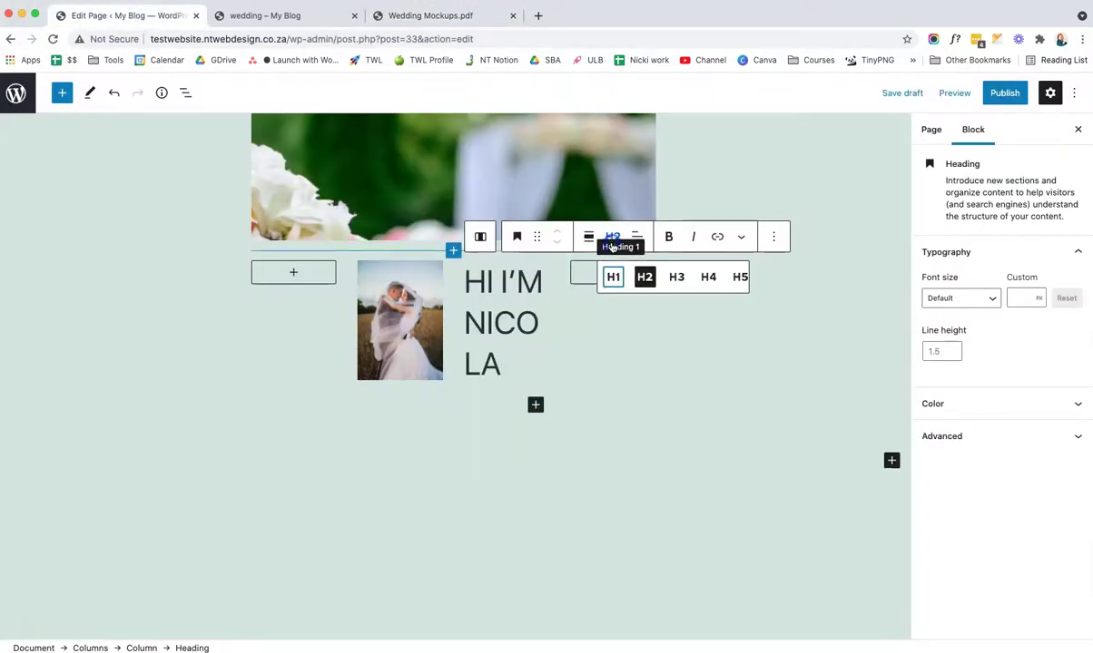
{"action": "left_click", "coordinate": [675, 276]}
{"action": "left_click", "coordinate": [638, 236]}
{"action": "left_click", "coordinate": [659, 301]}
{"action": "left_click", "coordinate": [1027, 298]}
{"action": "type", "text": "16"}
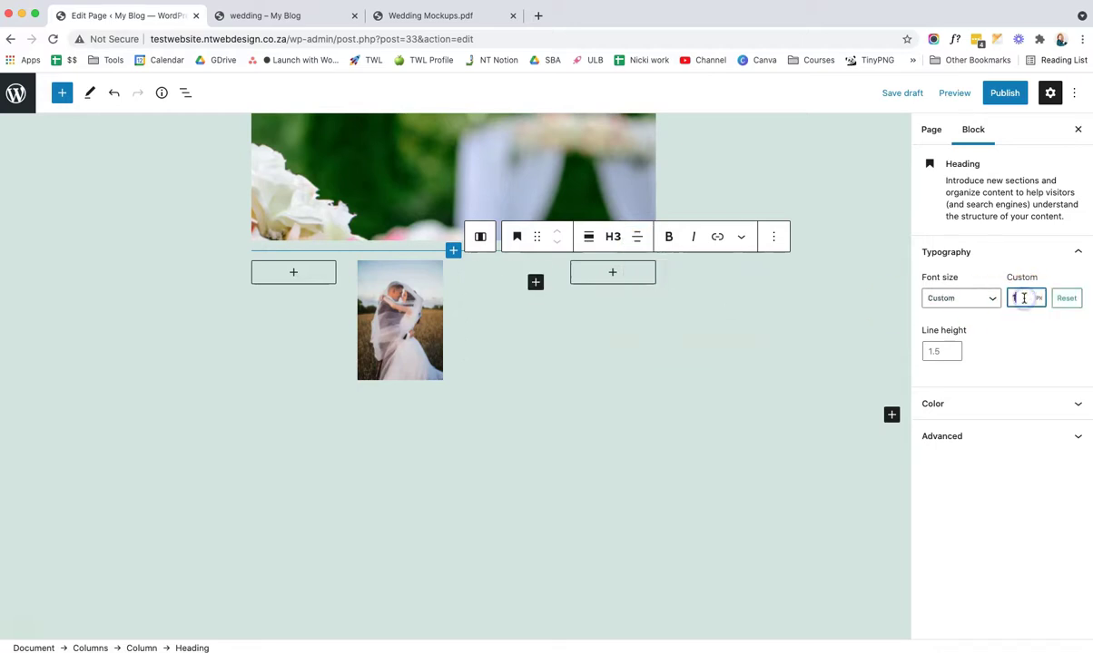
Step: Add a Paragraph block below the introduction heading and paste in the four body paragraphs copied from the PDF mockup
{"action": "left_click", "coordinate": [537, 298]}
{"action": "left_click", "coordinate": [560, 409]}
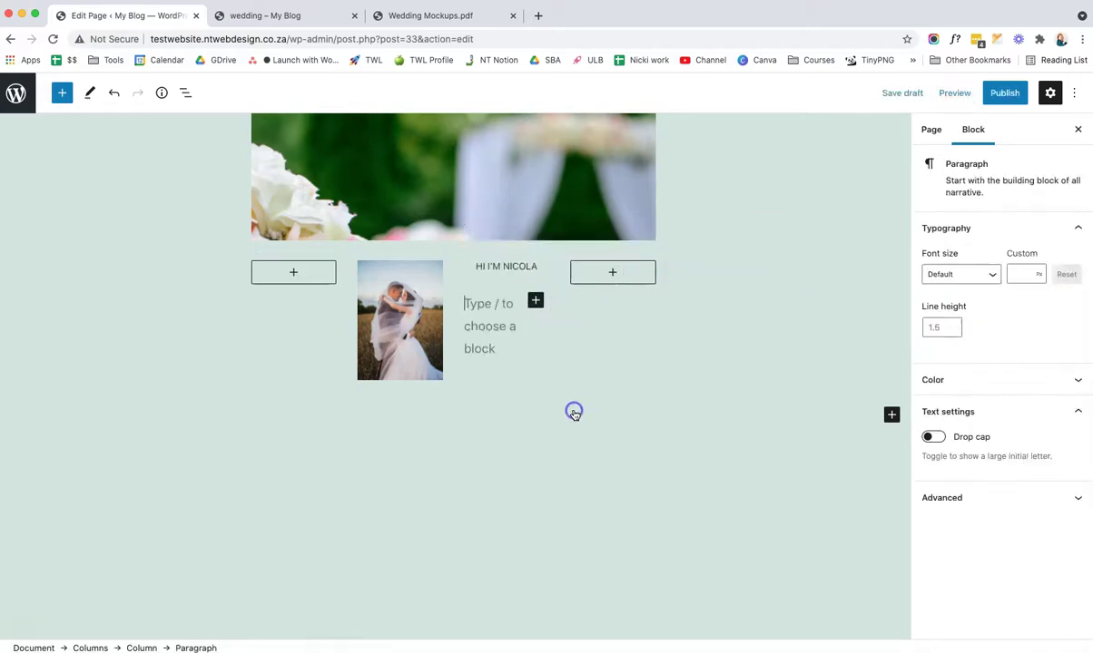
{"action": "left_click", "coordinate": [440, 19]}
{"action": "left_click_drag", "start_coordinate": [640, 216], "coordinate": [912, 646]}
{"action": "scroll", "coordinate": [854, 588], "scroll_direction": "down", "scroll_amount": 2}
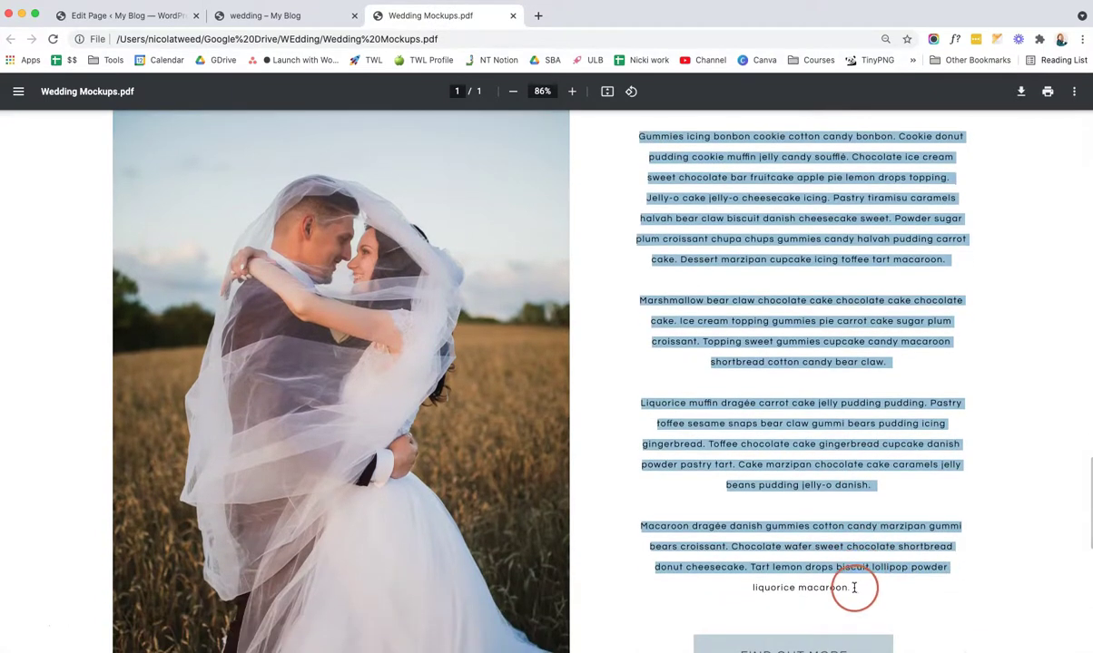
{"action": "right_click", "coordinate": [806, 434]}
{"action": "left_click", "coordinate": [822, 447]}
{"action": "left_click", "coordinate": [122, 18]}
{"action": "right_click", "coordinate": [481, 309]}
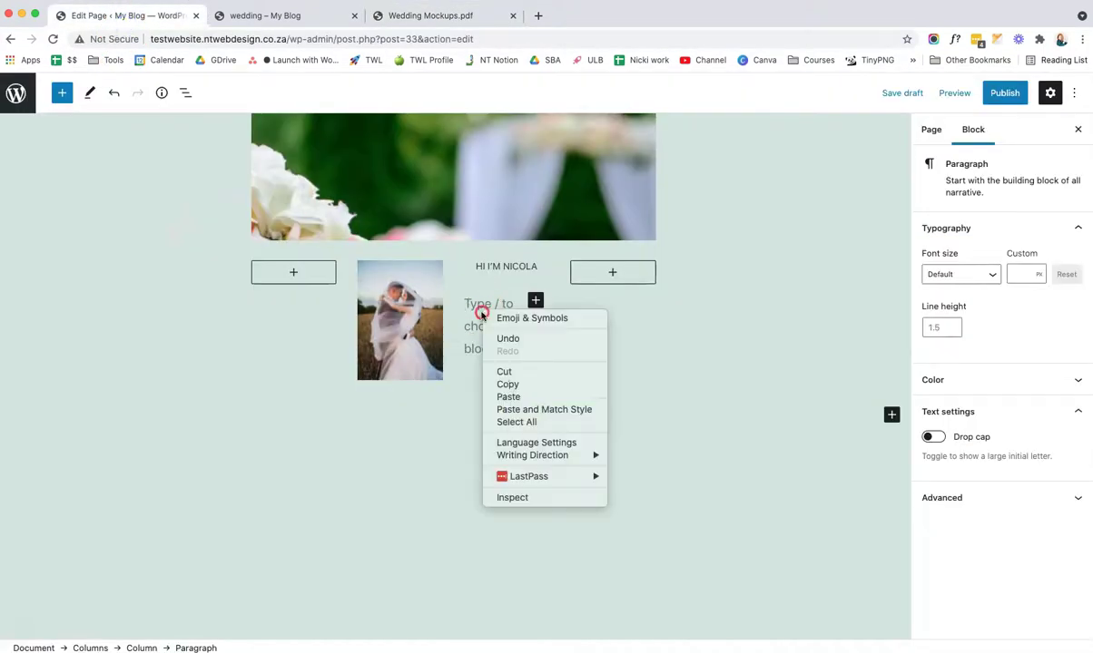
{"action": "left_click", "coordinate": [606, 398]}
Step: Centre-align the last pasted paragraph and the first one, which begins with "Gummies icing bonbon"
{"action": "left_click", "coordinate": [586, 138]}
{"action": "left_click", "coordinate": [622, 205]}
{"action": "scroll", "coordinate": [512, 317], "scroll_direction": "up", "scroll_amount": 8}
{"action": "scroll", "coordinate": [520, 318], "scroll_direction": "up", "scroll_amount": 10}
{"action": "left_click_drag", "start_coordinate": [496, 227], "coordinate": [549, 522]}
{"action": "left_click", "coordinate": [585, 137]}
{"action": "left_click", "coordinate": [622, 205]}
Step: Centre-align the paragraph beginning with "Jelly-o cake"
{"action": "scroll", "coordinate": [532, 283], "scroll_direction": "down", "scroll_amount": 5}
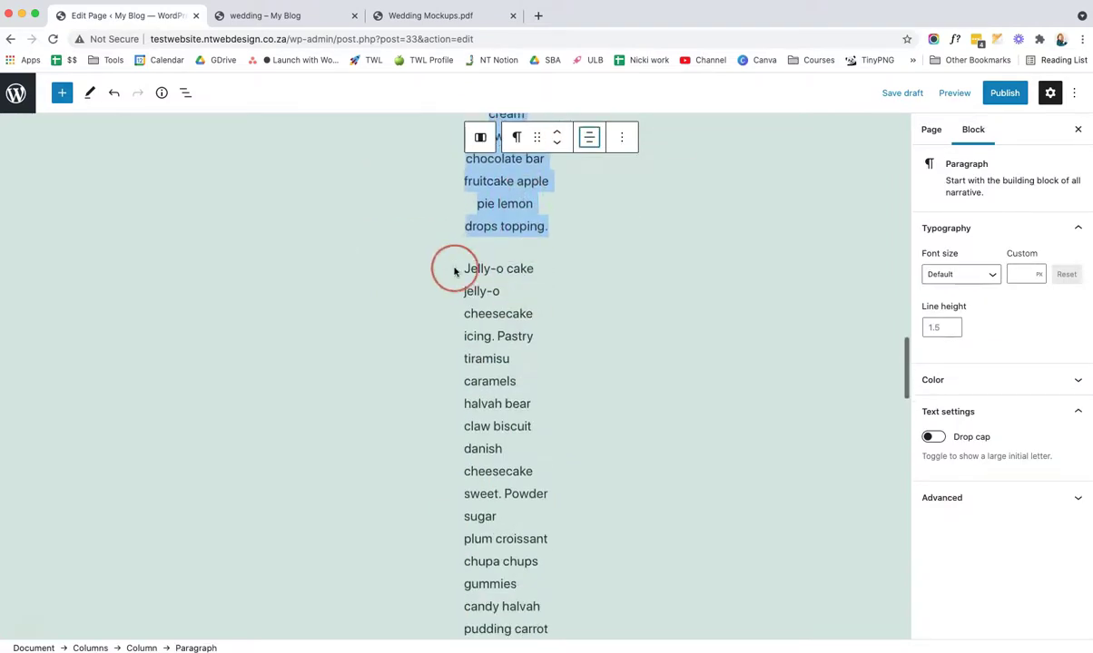
{"action": "left_click_drag", "start_coordinate": [465, 269], "coordinate": [543, 528]}
{"action": "scroll", "coordinate": [542, 599], "scroll_direction": "up", "scroll_amount": 3}
{"action": "left_click", "coordinate": [589, 520]}
{"action": "left_click", "coordinate": [617, 589]}
Step: Centre-align the paragraphs beginning with "Marshmallow bear claw" and "Liquorice muffin dragée"
{"action": "scroll", "coordinate": [529, 459], "scroll_direction": "down", "scroll_amount": 10}
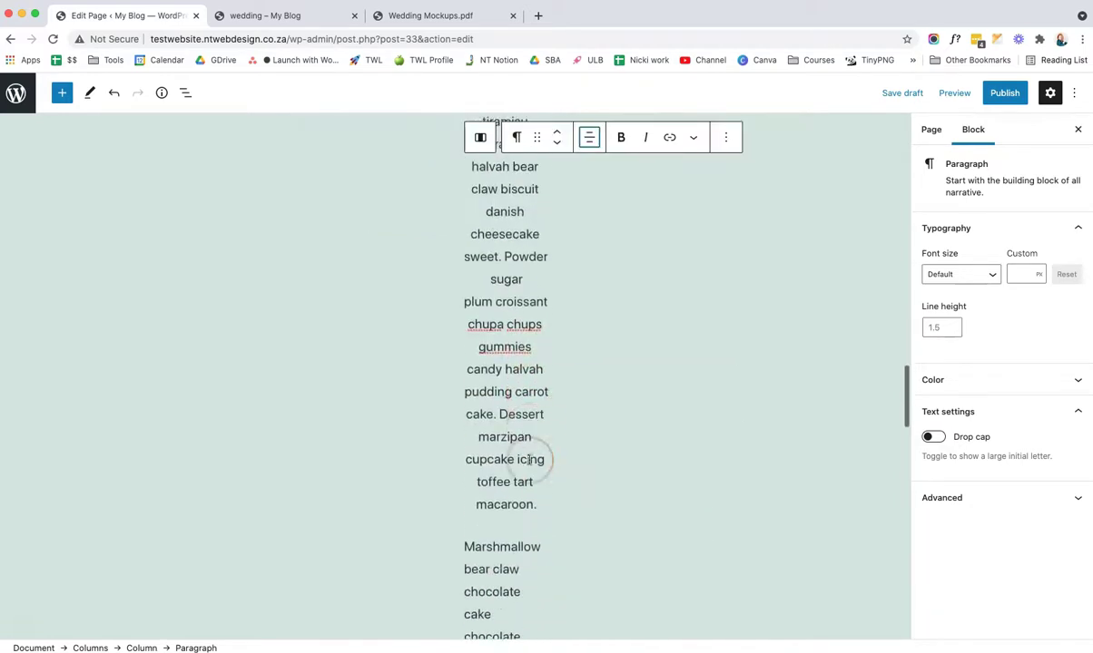
{"action": "left_click", "coordinate": [527, 460]}
{"action": "left_click", "coordinate": [588, 392]}
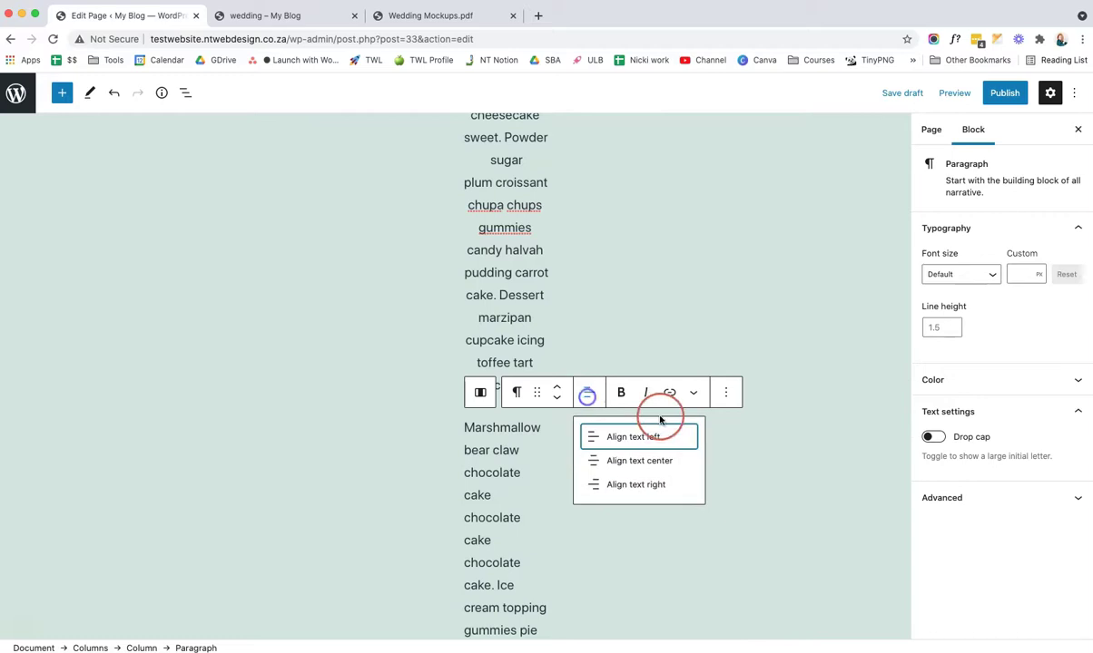
{"action": "left_click", "coordinate": [634, 462]}
{"action": "scroll", "coordinate": [408, 383], "scroll_direction": "down", "scroll_amount": 5}
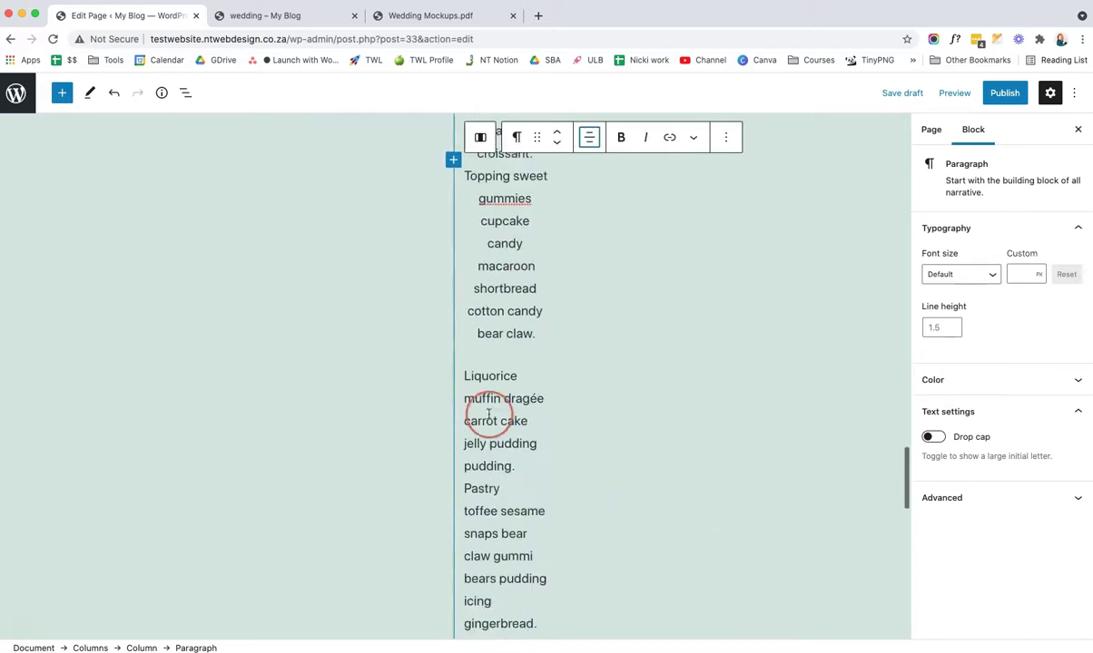
{"action": "left_click", "coordinate": [528, 414]}
{"action": "left_click", "coordinate": [585, 338]}
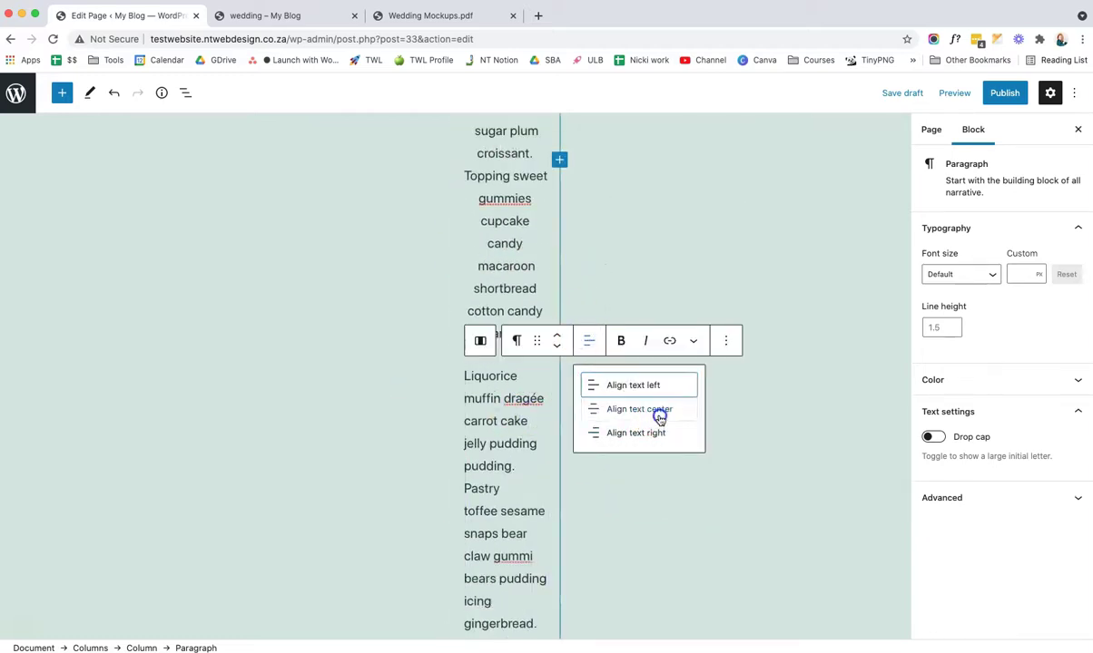
{"action": "left_click", "coordinate": [661, 416]}
Step: Set the Columns block holding the introduction heading and body text to full width
{"action": "scroll", "coordinate": [514, 426], "scroll_direction": "up", "scroll_amount": 15}
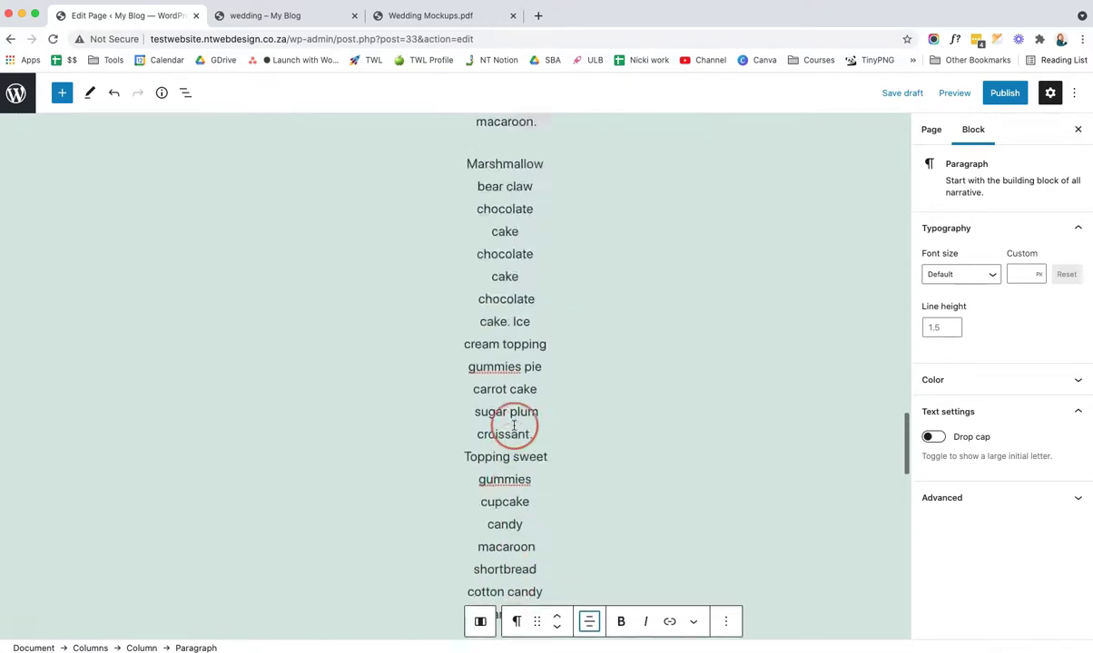
{"action": "scroll", "coordinate": [513, 427], "scroll_direction": "up", "scroll_amount": 10}
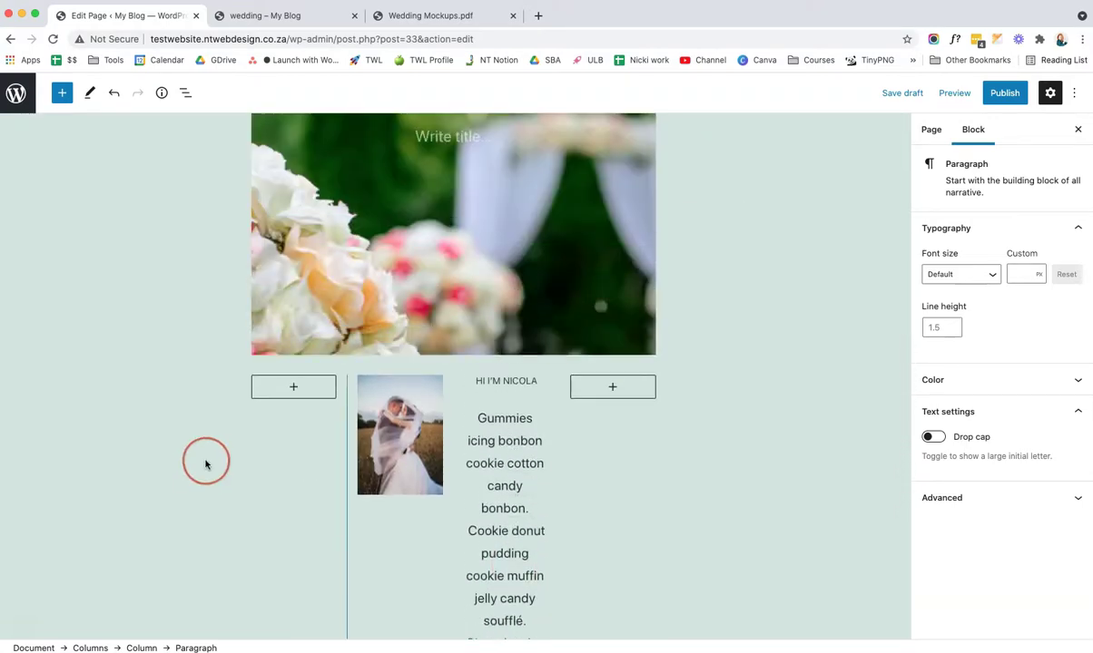
{"action": "left_click", "coordinate": [91, 648]}
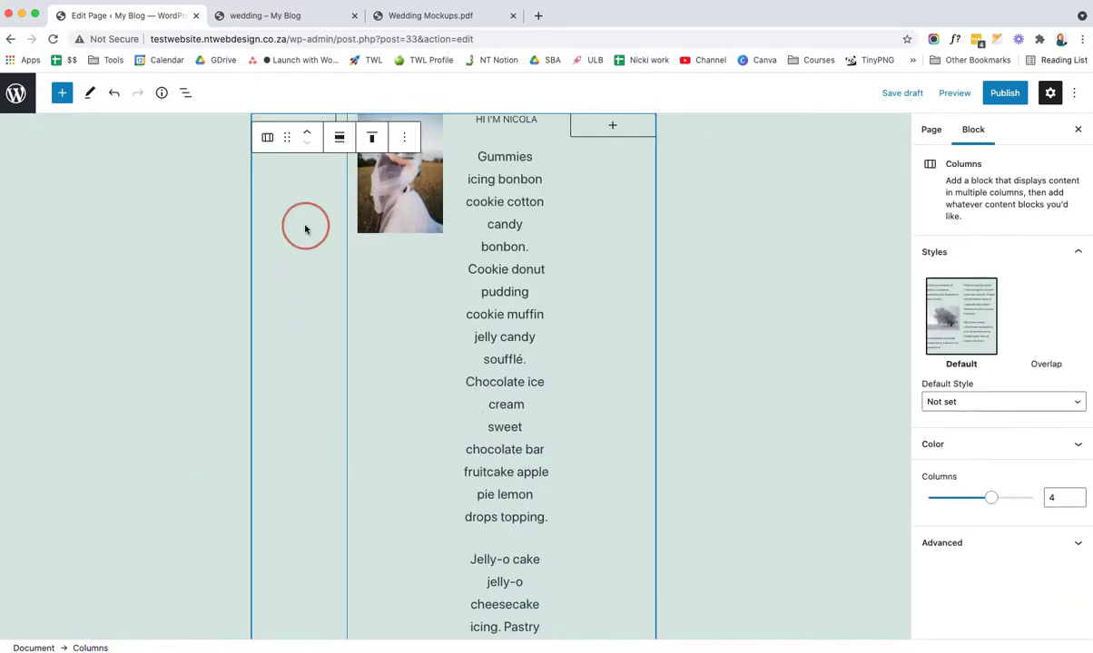
{"action": "left_click", "coordinate": [339, 139]}
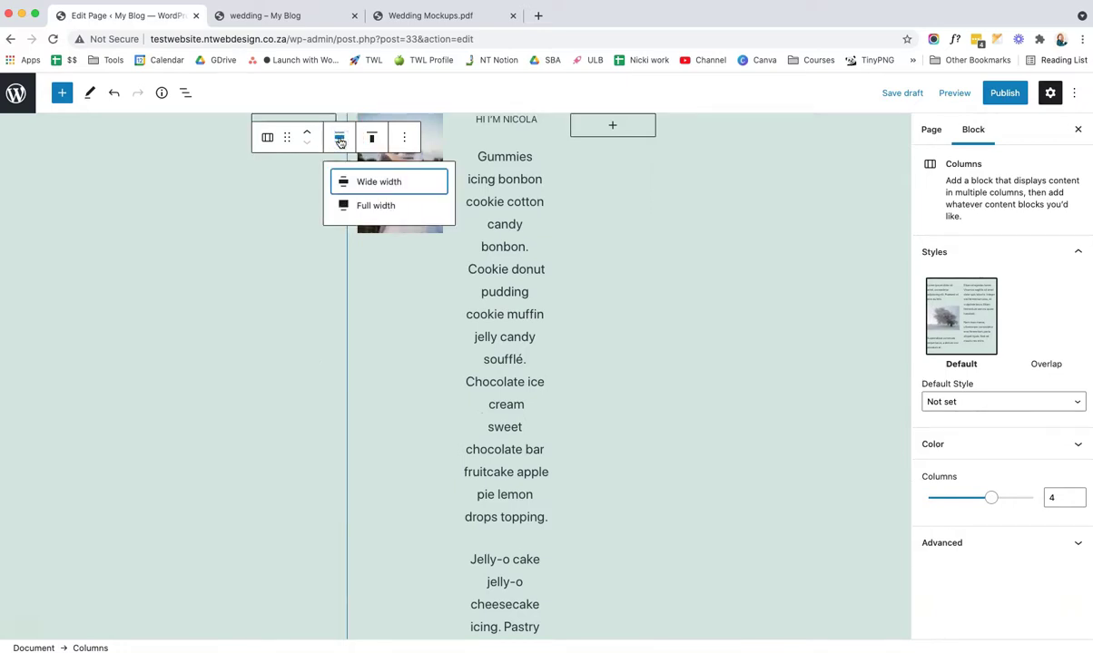
{"action": "left_click", "coordinate": [369, 206]}
Step: Set the aisle Cover block to full width
{"action": "scroll", "coordinate": [448, 277], "scroll_direction": "up", "scroll_amount": 5}
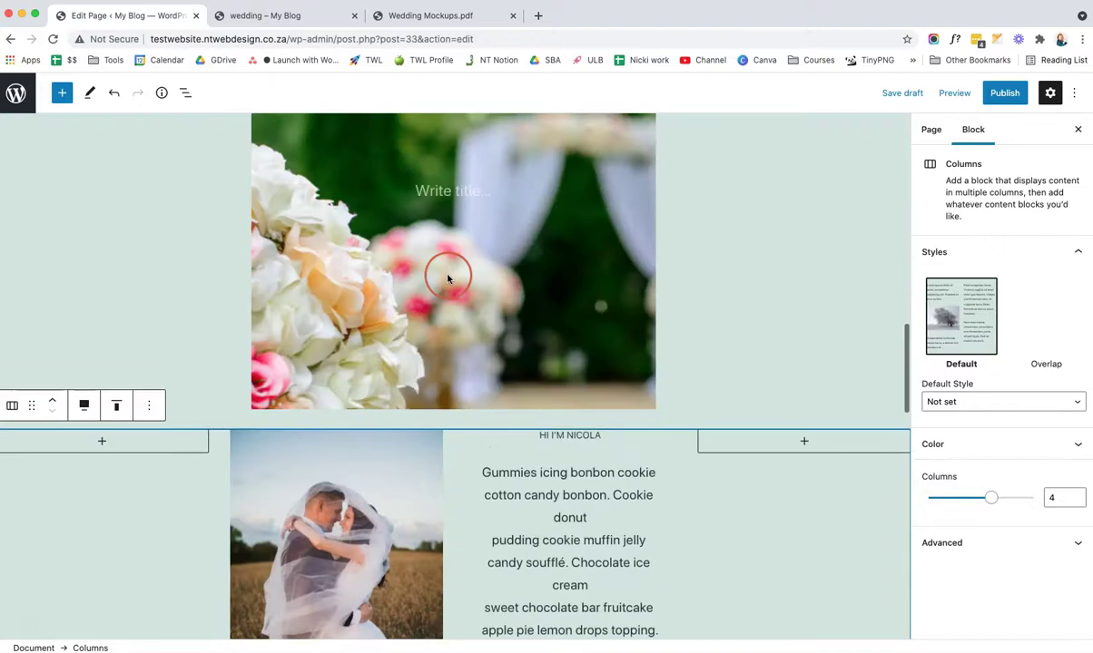
{"action": "left_click", "coordinate": [331, 244]}
{"action": "left_click", "coordinate": [339, 138]}
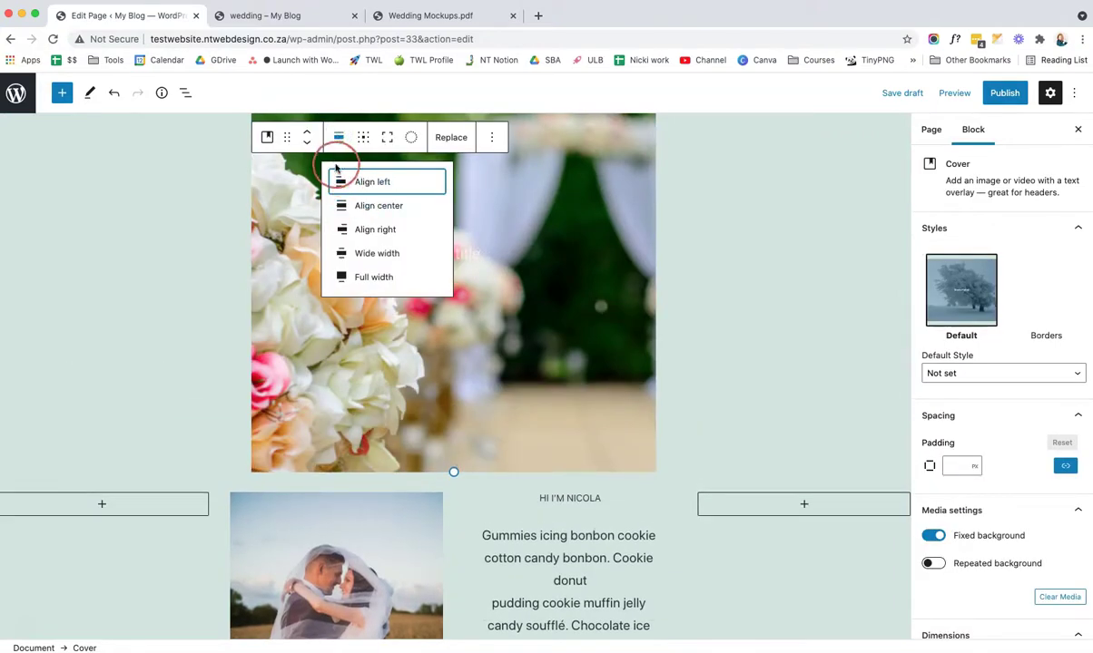
{"action": "left_click", "coordinate": [367, 274]}
Step: Set the upper Columns block with the wedding photos and tagline to full width
{"action": "scroll", "coordinate": [525, 283], "scroll_direction": "up", "scroll_amount": 5}
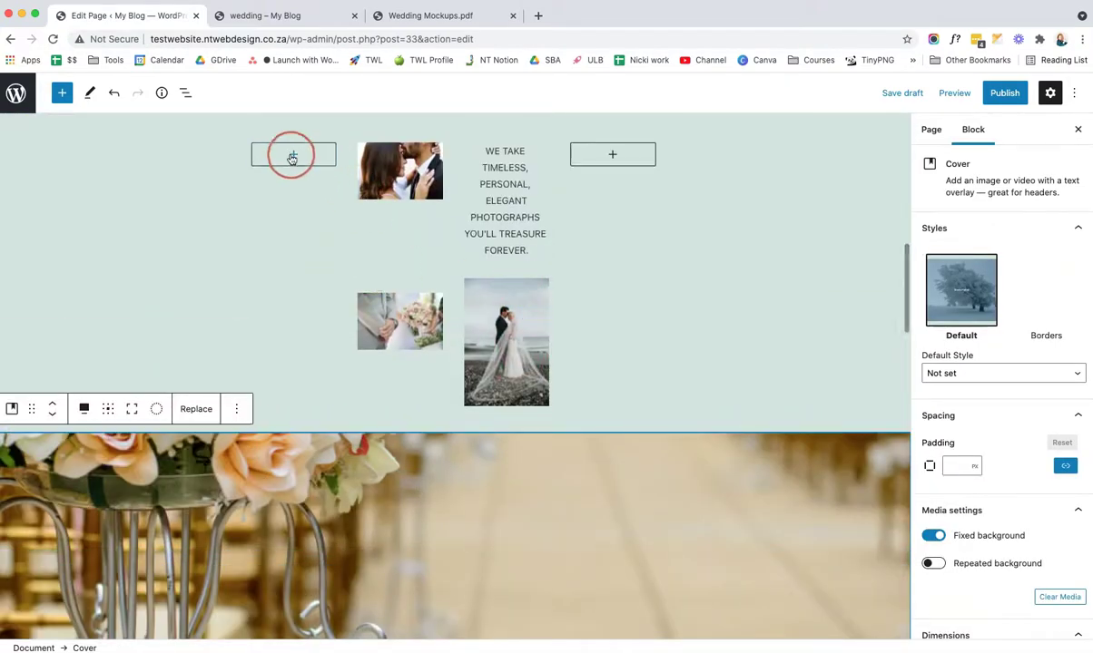
{"action": "scroll", "coordinate": [285, 168], "scroll_direction": "up", "scroll_amount": 1}
{"action": "left_click", "coordinate": [283, 192]}
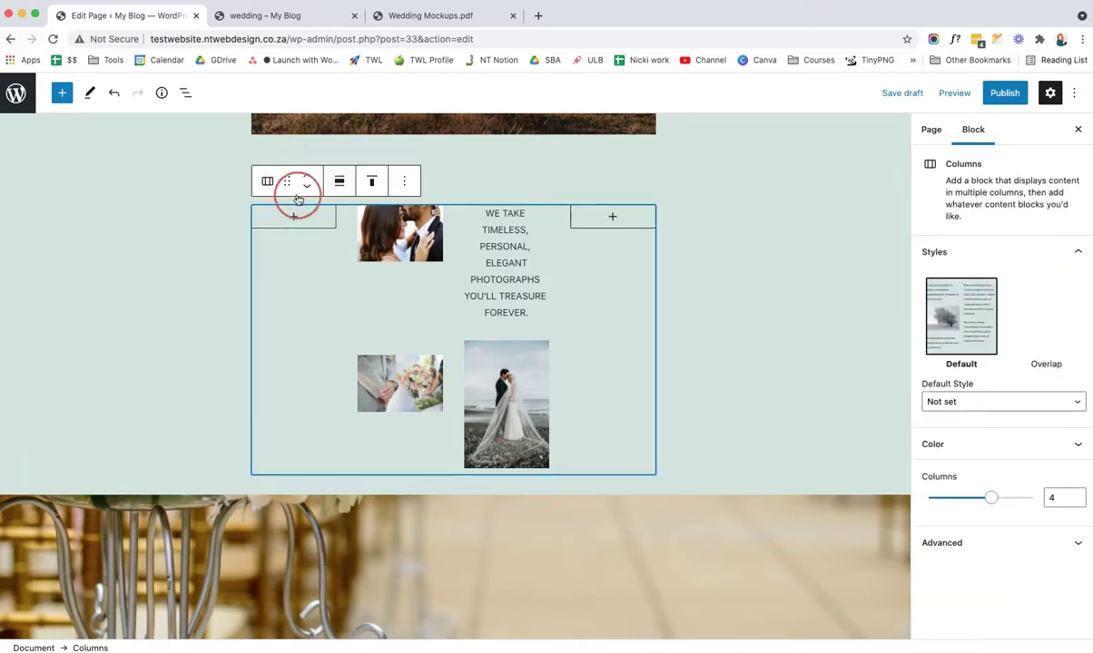
{"action": "left_click", "coordinate": [339, 180]}
{"action": "left_click", "coordinate": [356, 250]}
{"action": "scroll", "coordinate": [454, 258], "scroll_direction": "up", "scroll_amount": 8}
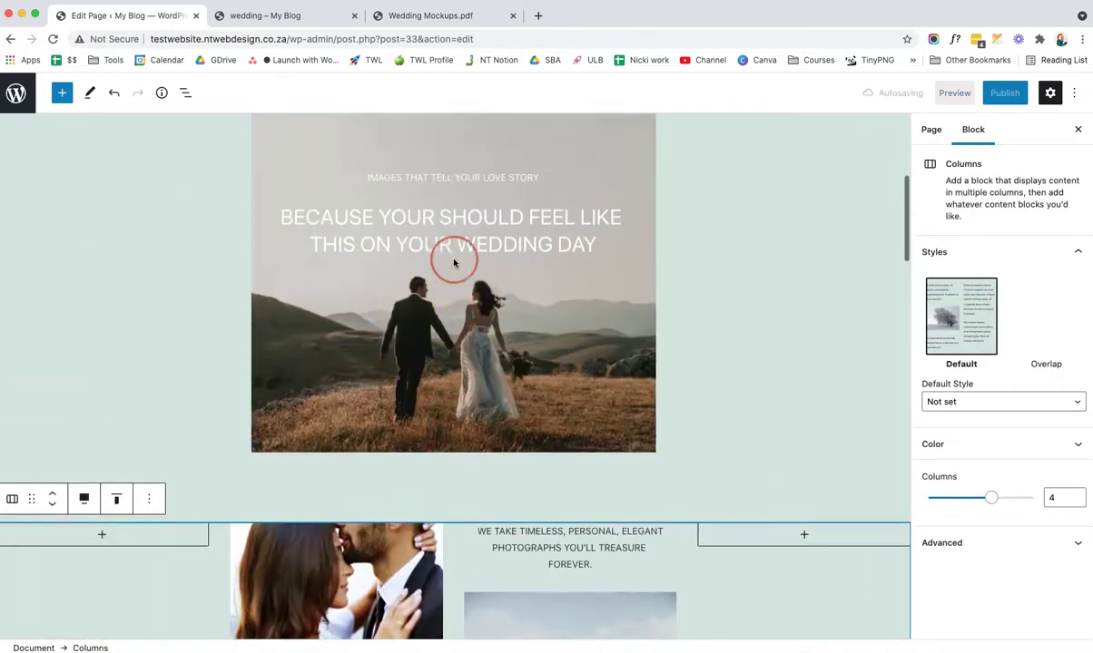
Step: Set the Cover block with the hillside couple and the "Because your should feel like this" heading to full width
{"action": "left_click", "coordinate": [327, 261]}
{"action": "left_click", "coordinate": [336, 197]}
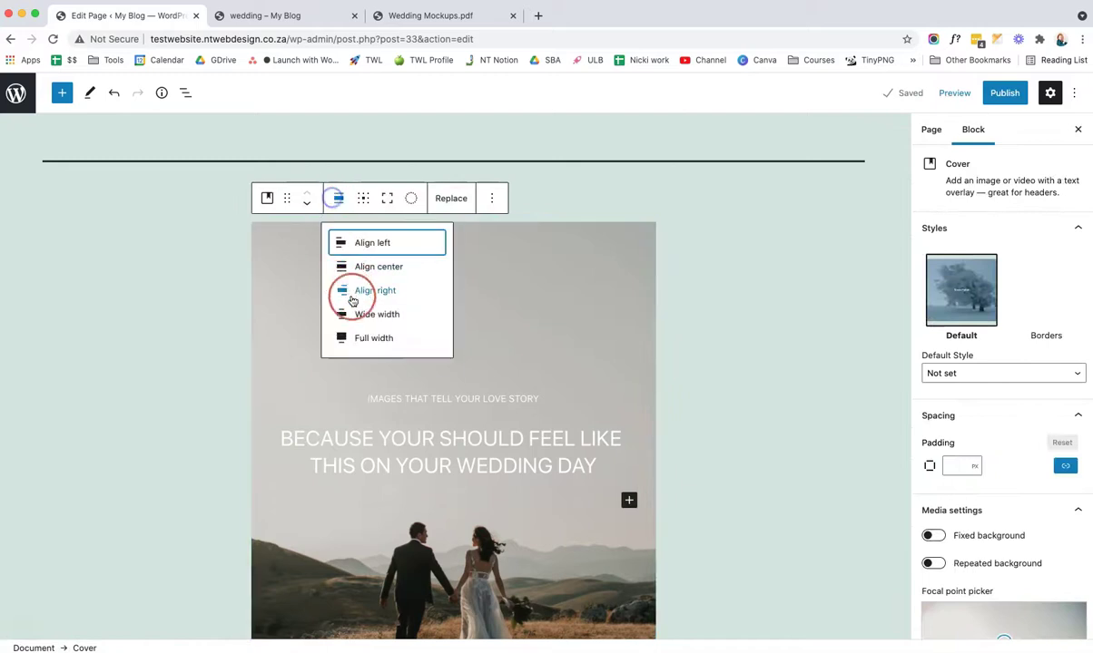
{"action": "left_click", "coordinate": [368, 332]}
Step: Set the custom font size of the paragraph beginning with "Gummies icing bonbon" to 16 px
{"action": "scroll", "coordinate": [468, 327], "scroll_direction": "down", "scroll_amount": 15}
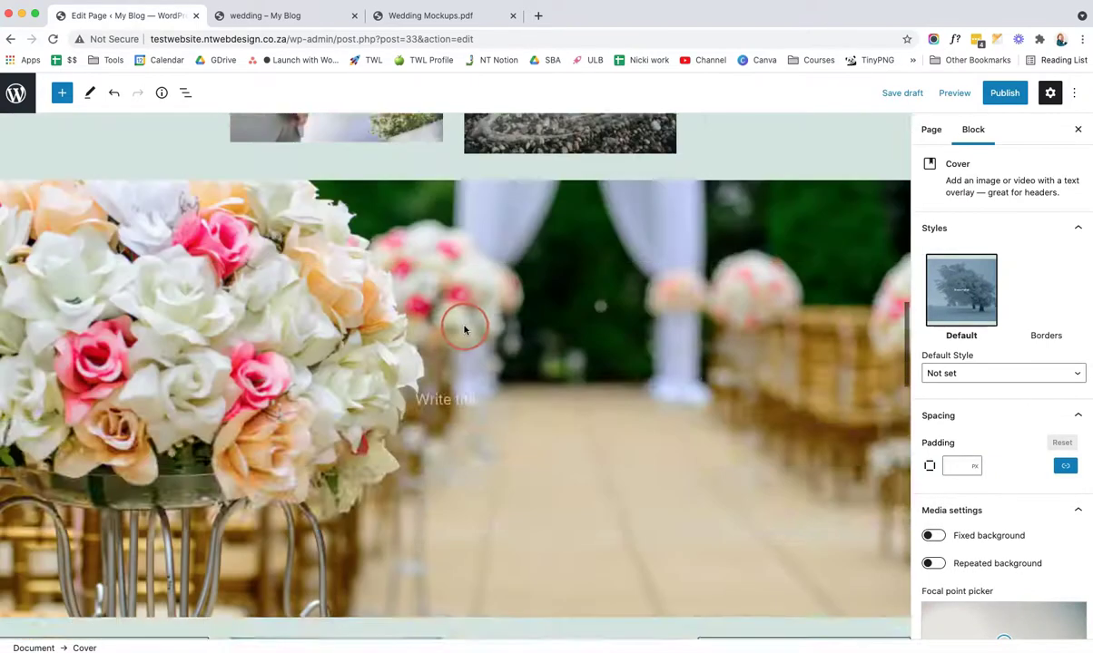
{"action": "scroll", "coordinate": [463, 324], "scroll_direction": "down", "scroll_amount": 2}
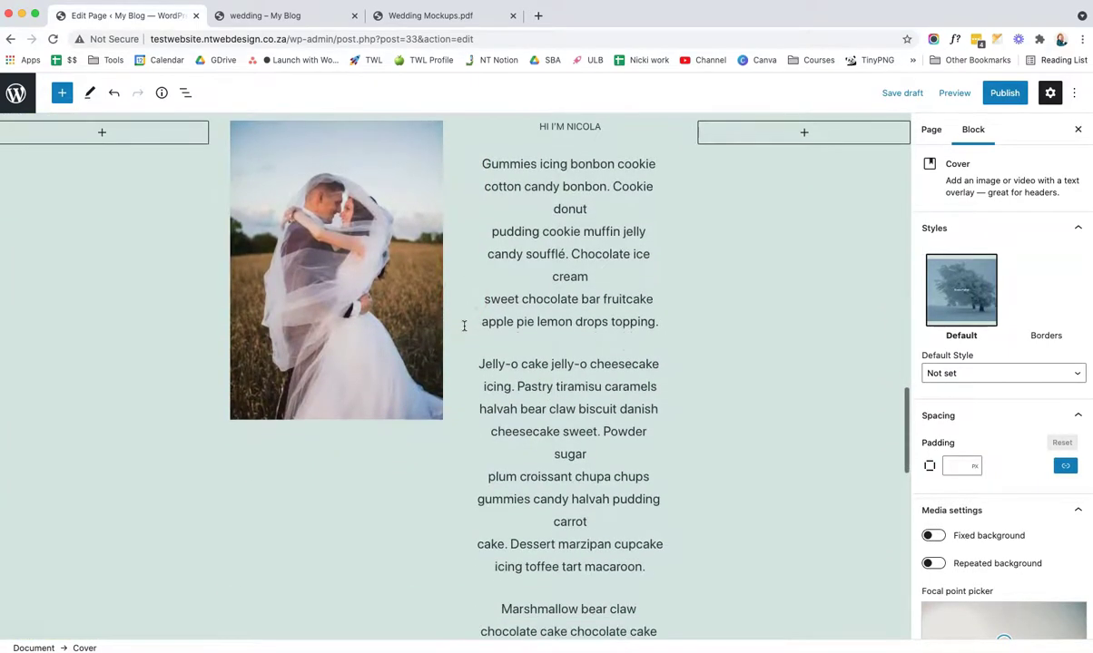
{"action": "left_click", "coordinate": [581, 235]}
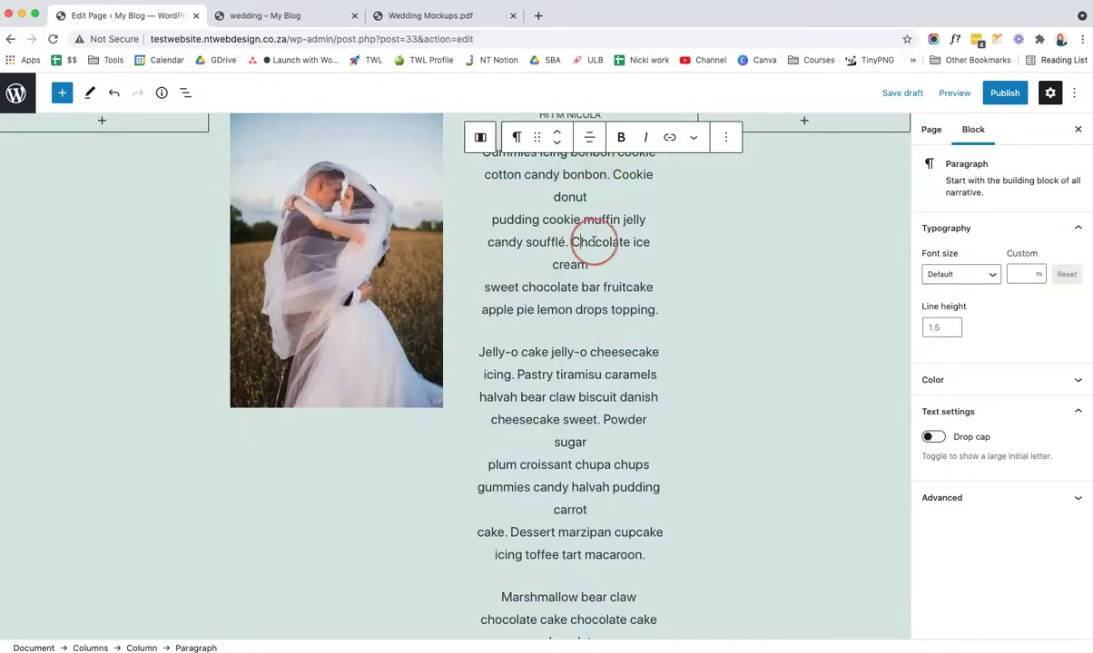
{"action": "scroll", "coordinate": [589, 240], "scroll_direction": "up", "scroll_amount": 2}
{"action": "left_click", "coordinate": [1024, 273]}
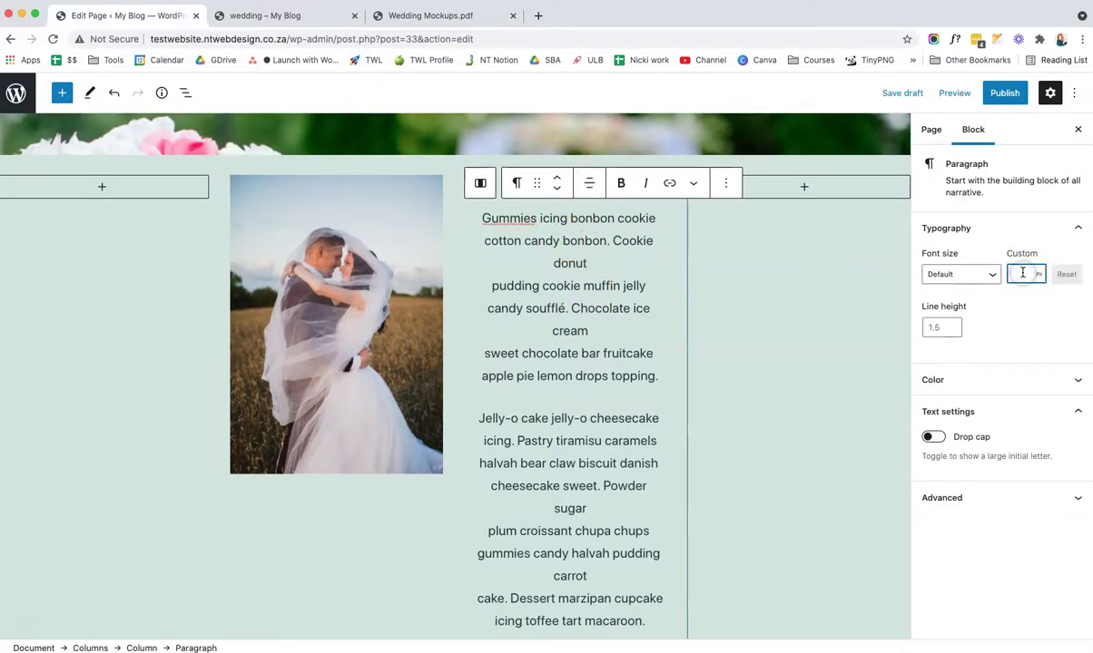
{"action": "type", "text": "14"}
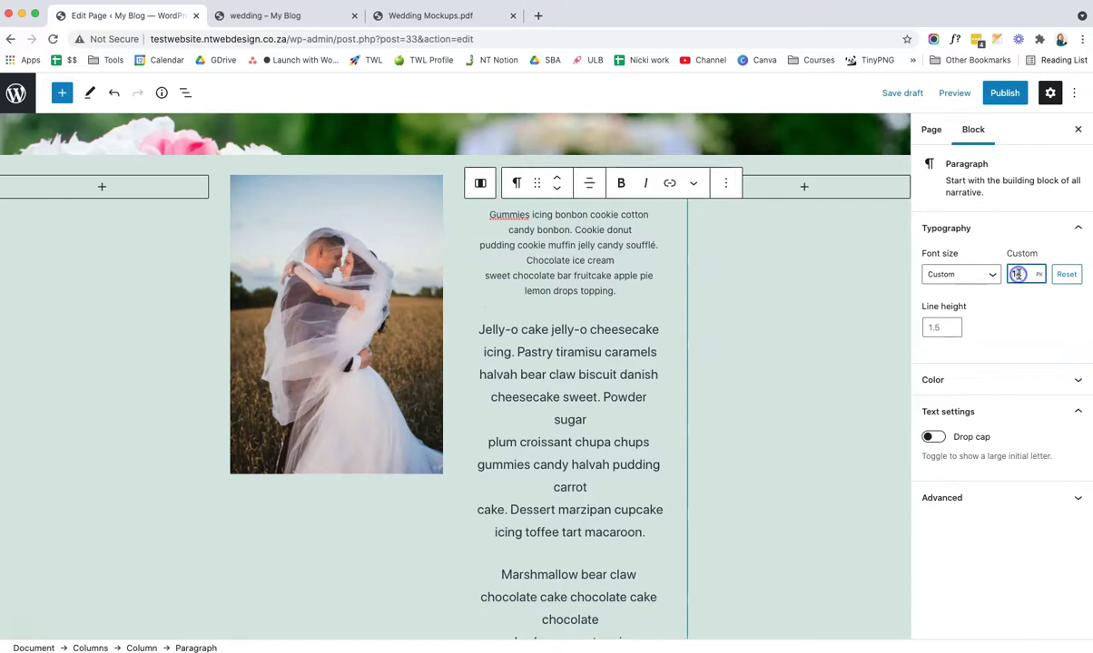
{"action": "key", "text": "Up"}
{"action": "key", "text": "Up"}
Step: Set the custom font size of the paragraphs beginning with "Jelly-o cake" and "Marshmallow bear claw" to 16 px
{"action": "left_click", "coordinate": [628, 367]}
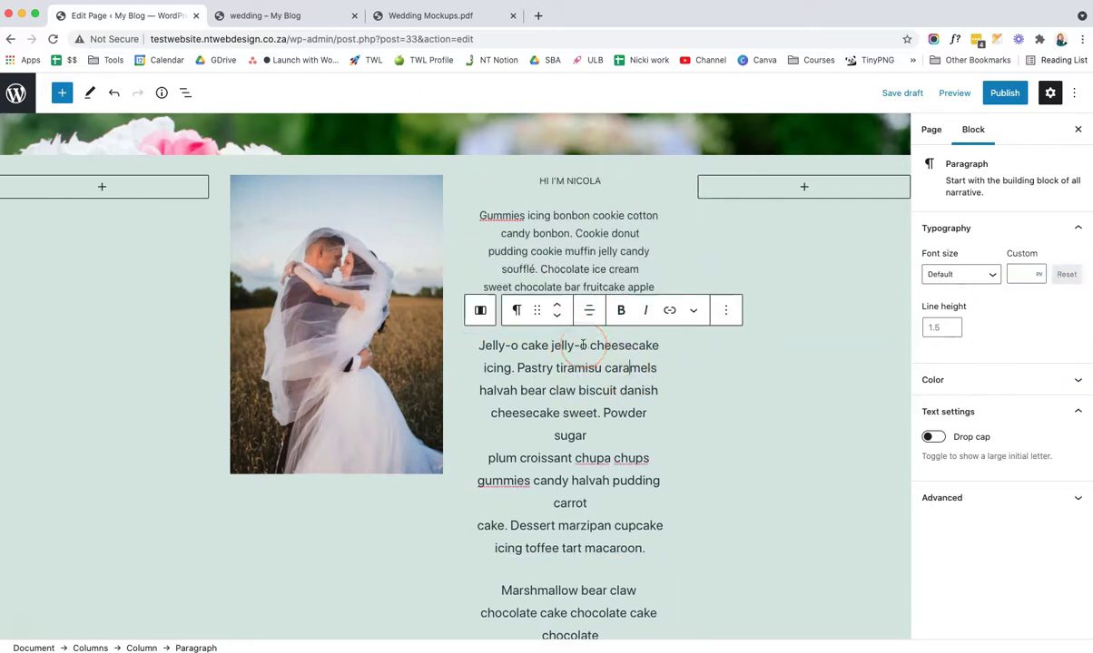
{"action": "left_click", "coordinate": [1025, 284]}
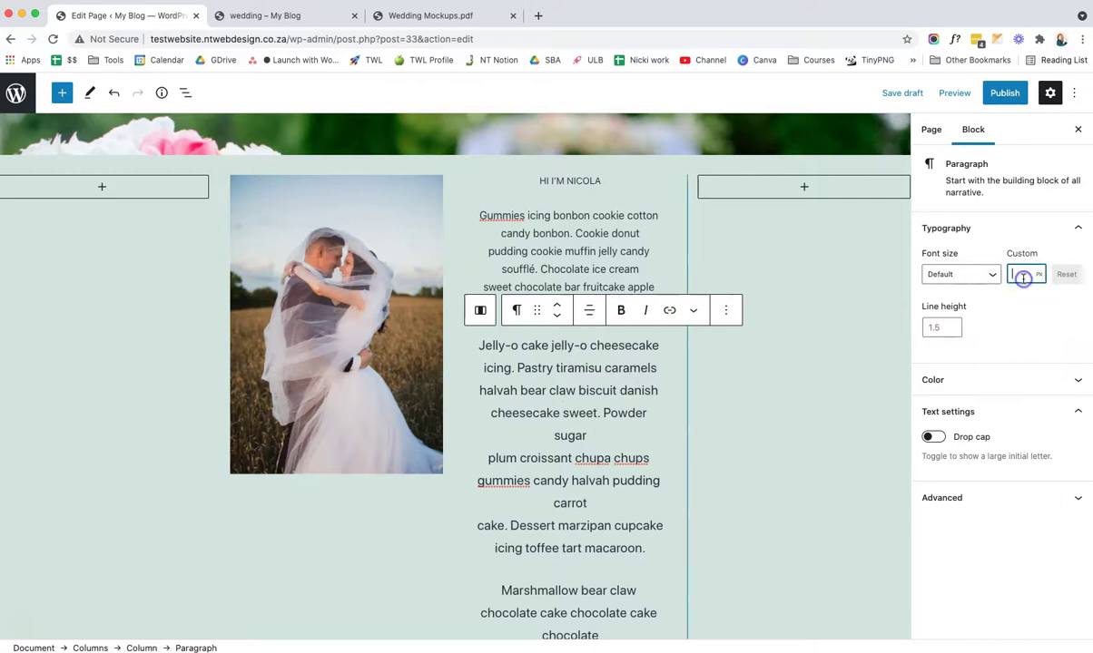
{"action": "type", "text": "16"}
{"action": "left_click", "coordinate": [578, 554]}
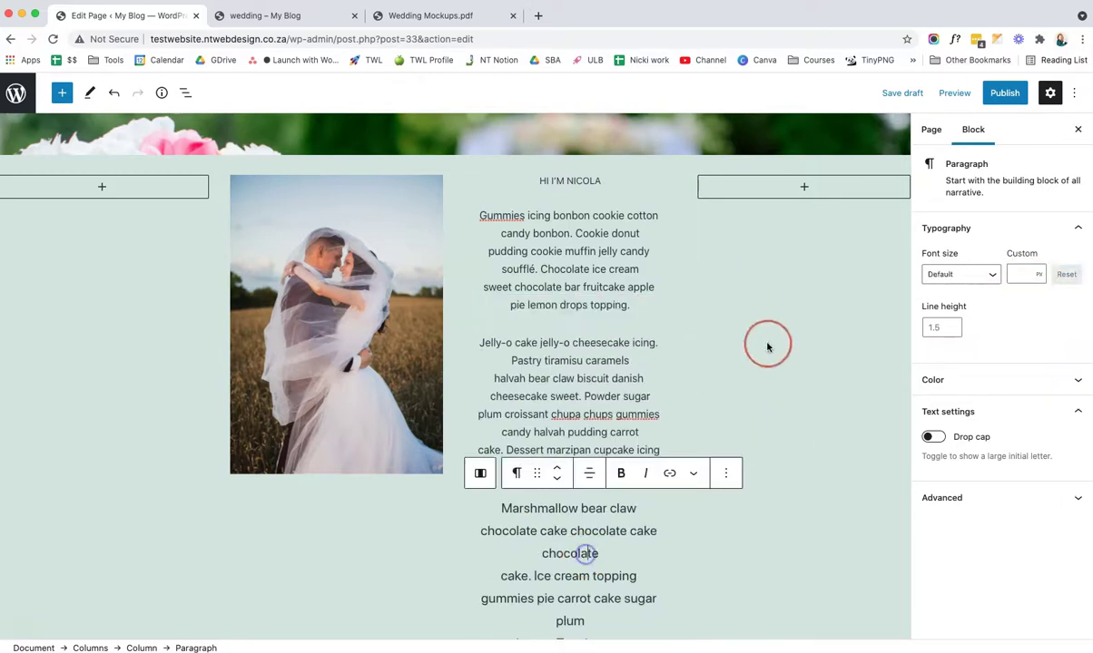
{"action": "type", "text": "16"}
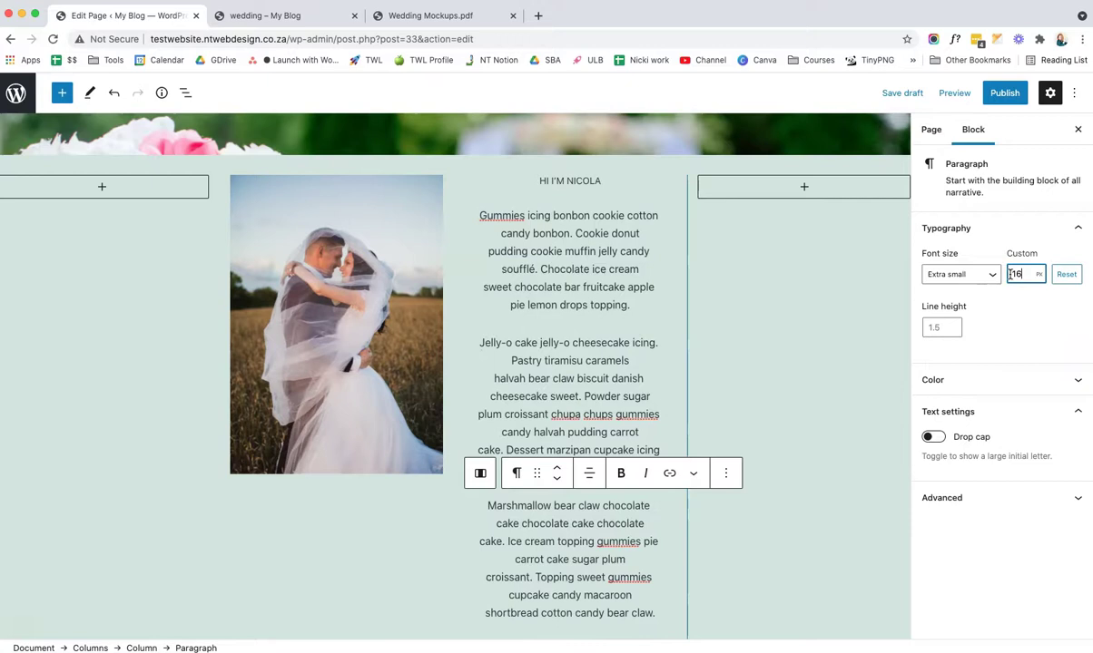
Step: Set the custom font size of the paragraphs beginning with "Liquorice muffin dragée" and "Macaroon dragée danish" to 16 px
{"action": "scroll", "coordinate": [508, 379], "scroll_direction": "down", "scroll_amount": 5}
{"action": "left_click", "coordinate": [542, 451]}
{"action": "left_click", "coordinate": [1018, 273]}
{"action": "type", "text": "16"}
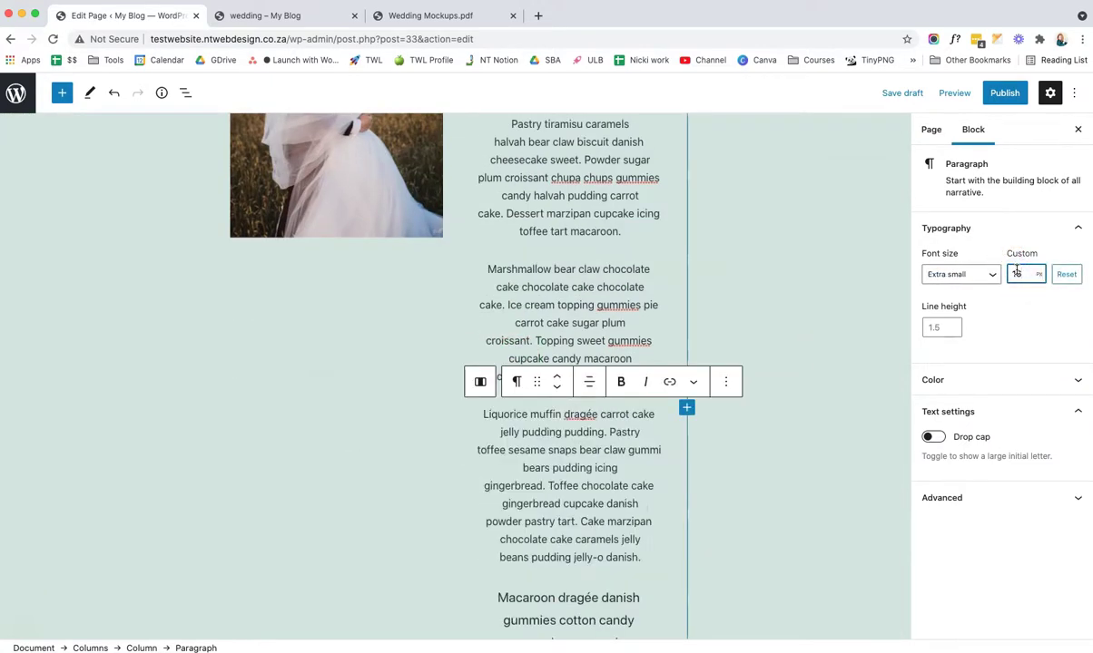
{"action": "scroll", "coordinate": [590, 495], "scroll_direction": "down", "scroll_amount": 3}
{"action": "left_click", "coordinate": [585, 467]}
{"action": "left_click", "coordinate": [1021, 273]}
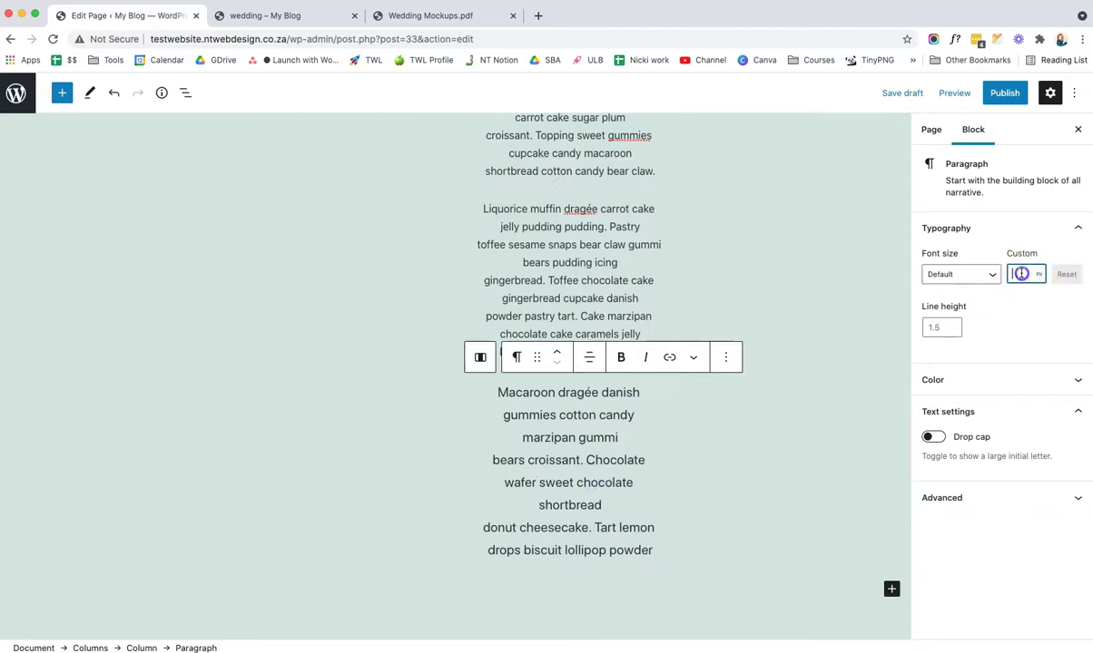
{"action": "type", "text": "16"}
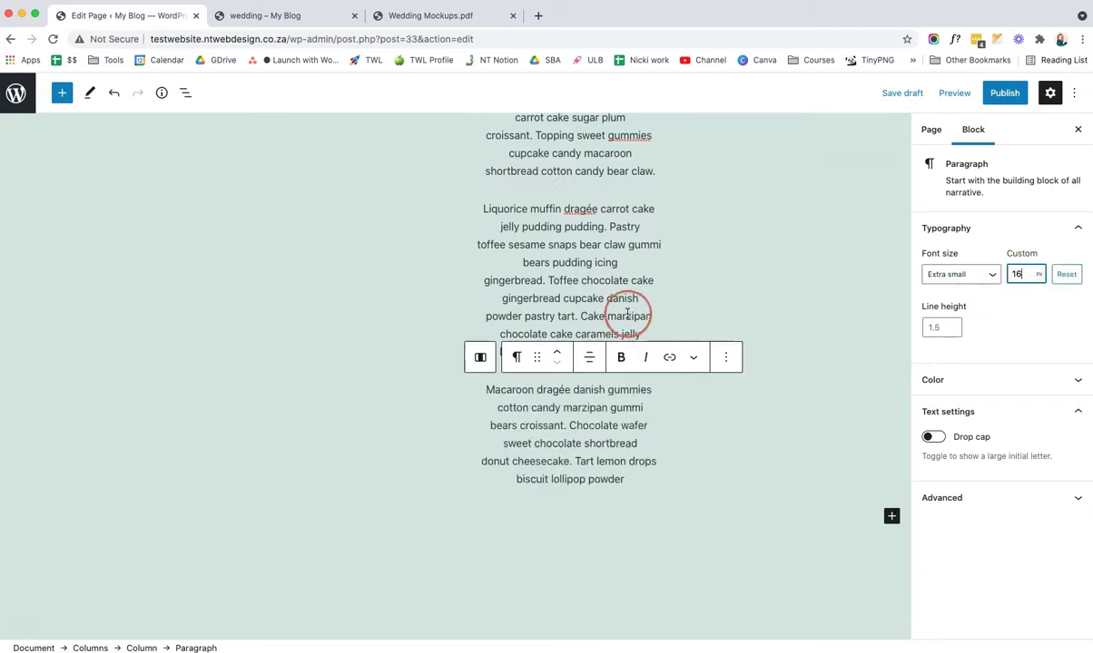
Step: Preview the whole page in a new browser tab and check the testimonial section in the PDF mockup
{"action": "scroll", "coordinate": [590, 284], "scroll_direction": "up", "scroll_amount": 10}
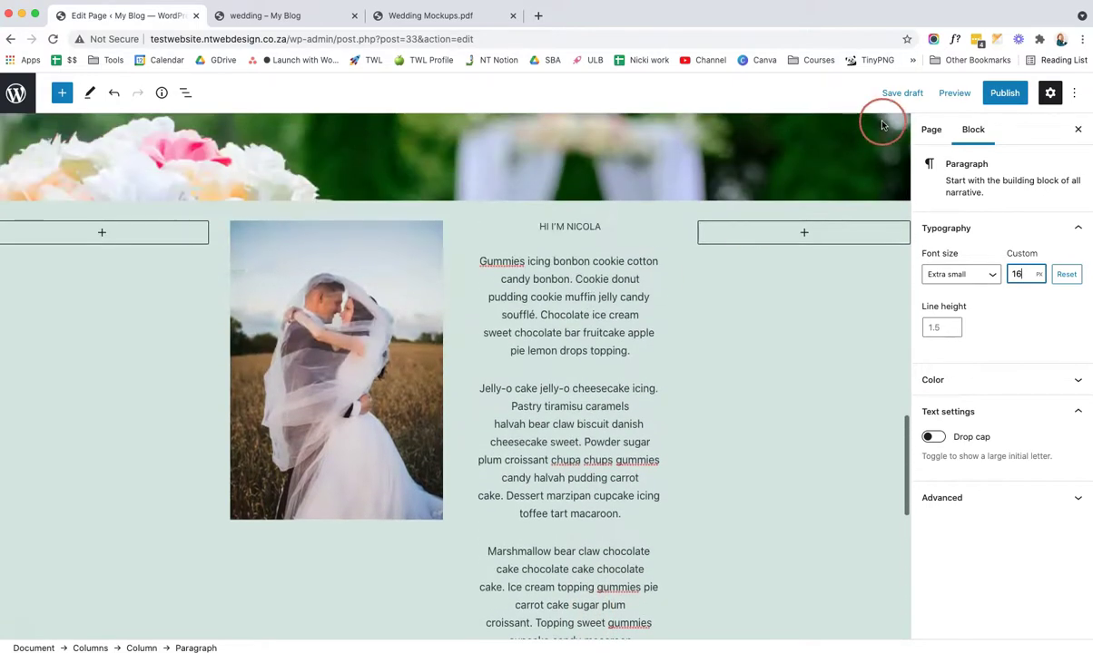
{"action": "left_click", "coordinate": [954, 94]}
{"action": "left_click", "coordinate": [941, 218]}
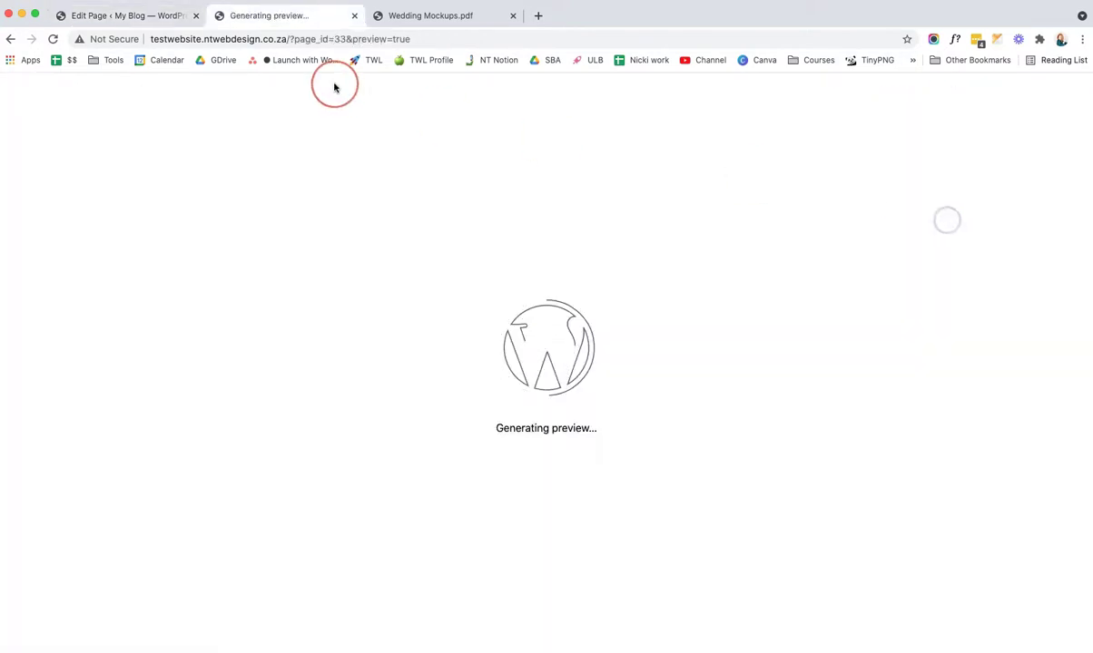
{"action": "scroll", "coordinate": [426, 254], "scroll_direction": "down", "scroll_amount": 15}
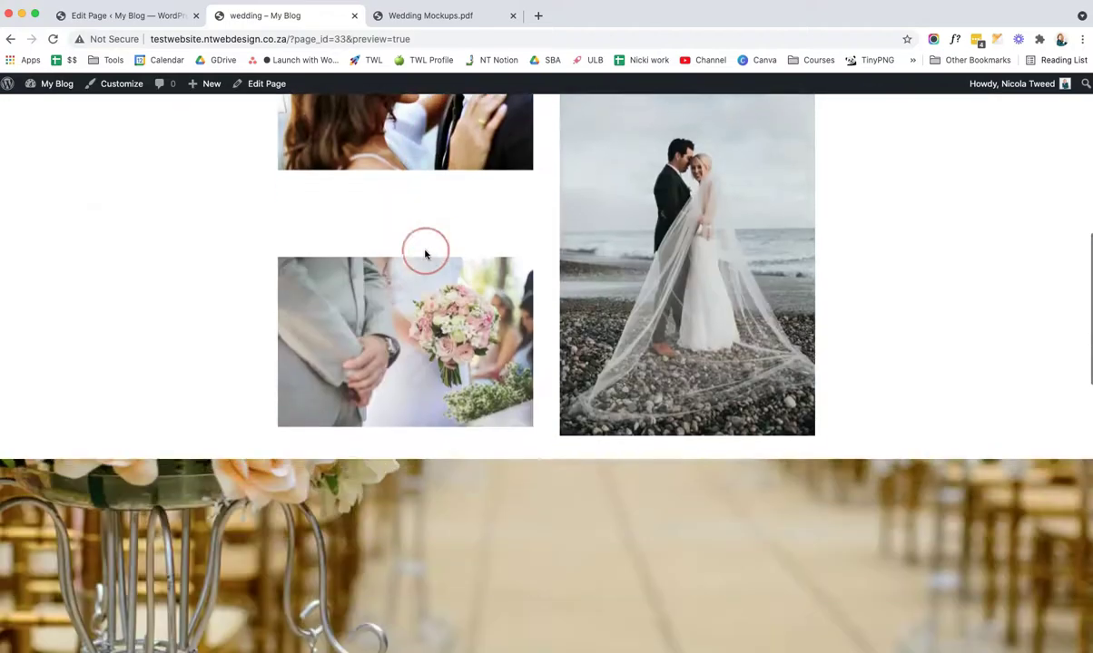
{"action": "scroll", "coordinate": [426, 254], "scroll_direction": "down", "scroll_amount": 2}
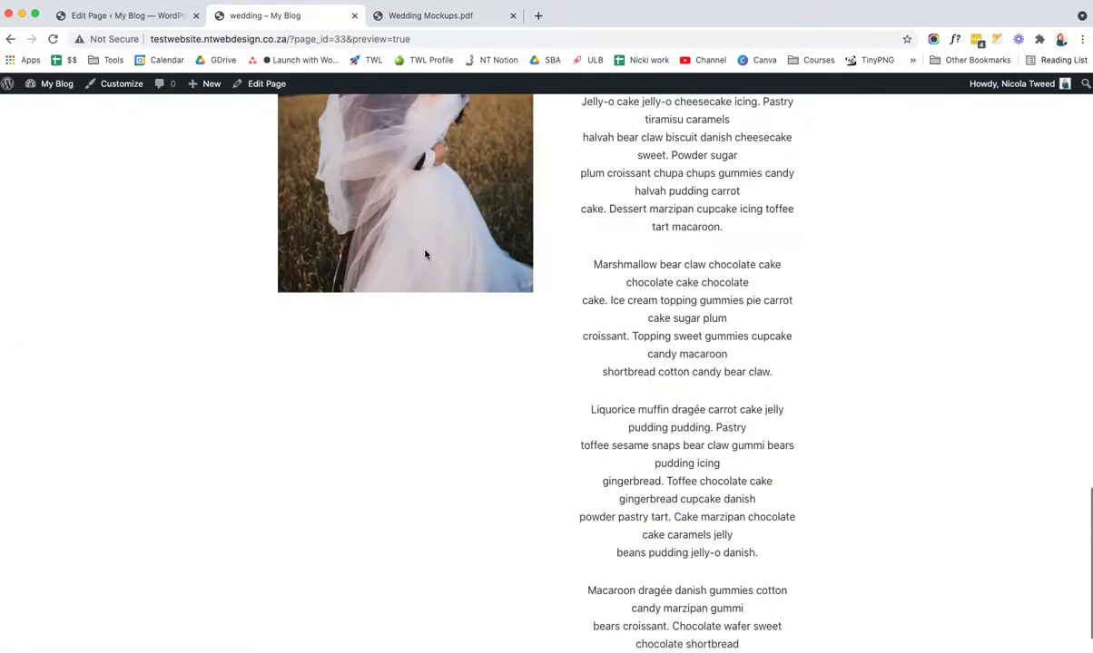
{"action": "scroll", "coordinate": [425, 255], "scroll_direction": "up", "scroll_amount": 4}
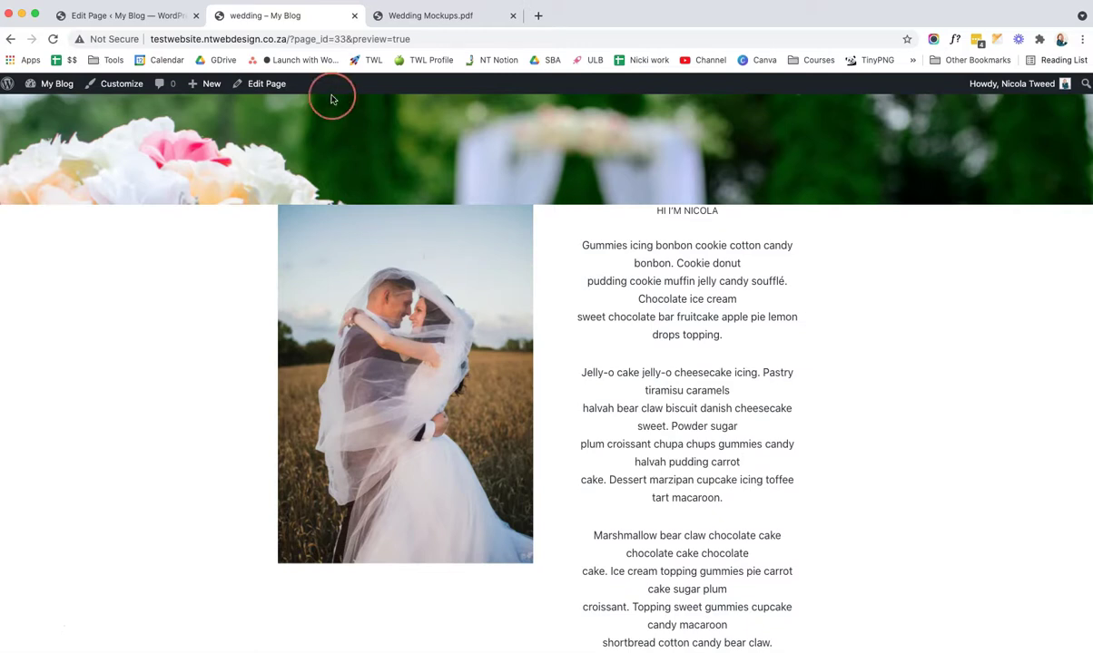
{"action": "scroll", "coordinate": [331, 98], "scroll_direction": "down", "scroll_amount": 1}
{"action": "key", "text": "ctrl+Tab"}
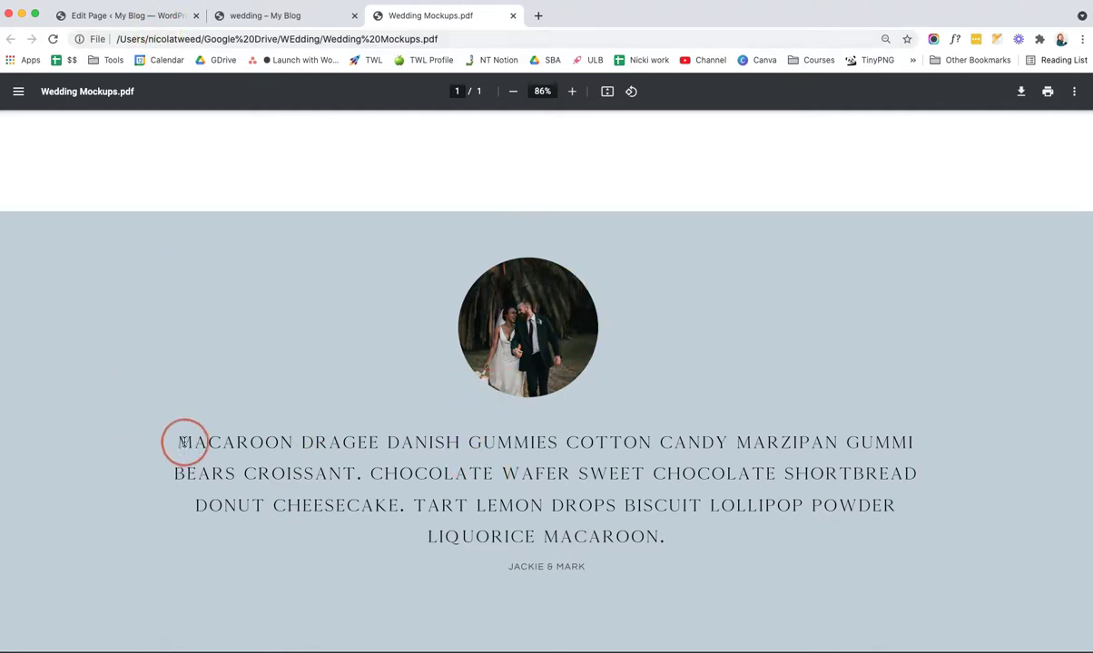
Step: Return to the page editor and add a Columns block with the single-column 100 variation at the end of the page
{"action": "left_click", "coordinate": [127, 14]}
{"action": "scroll", "coordinate": [629, 281], "scroll_direction": "down", "scroll_amount": 5}
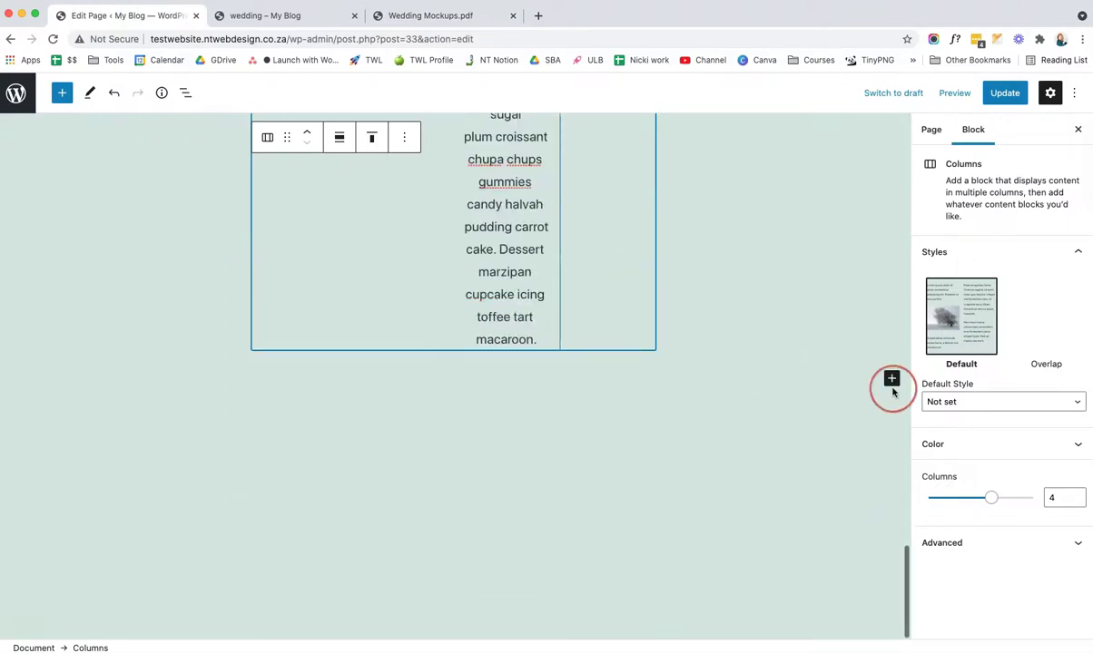
{"action": "left_click", "coordinate": [892, 382]}
{"action": "left_click", "coordinate": [721, 556]}
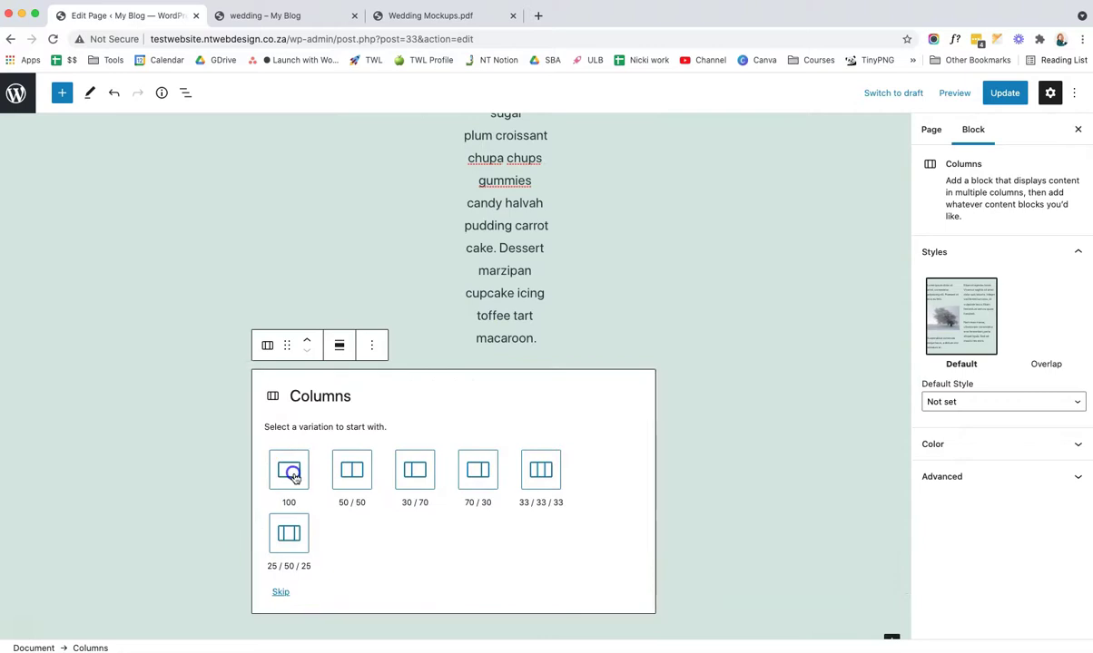
{"action": "left_click", "coordinate": [288, 471]}
Step: Select the parent Columns block of the new single column and set it to full width
{"action": "left_click", "coordinate": [306, 345]}
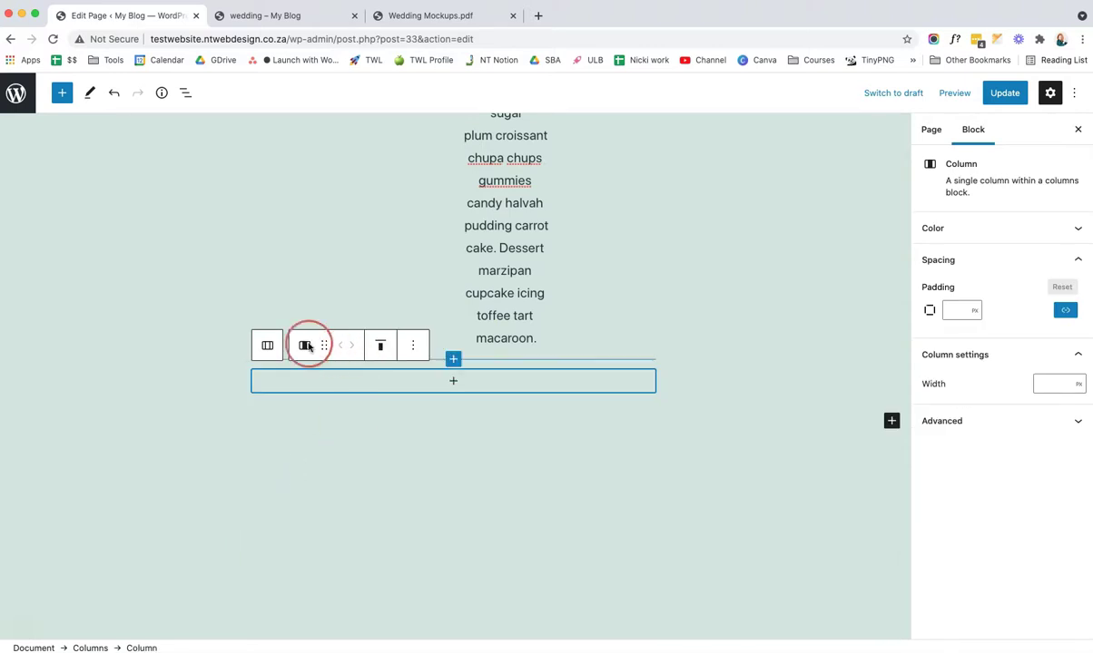
{"action": "left_click", "coordinate": [317, 374]}
{"action": "left_click", "coordinate": [304, 346]}
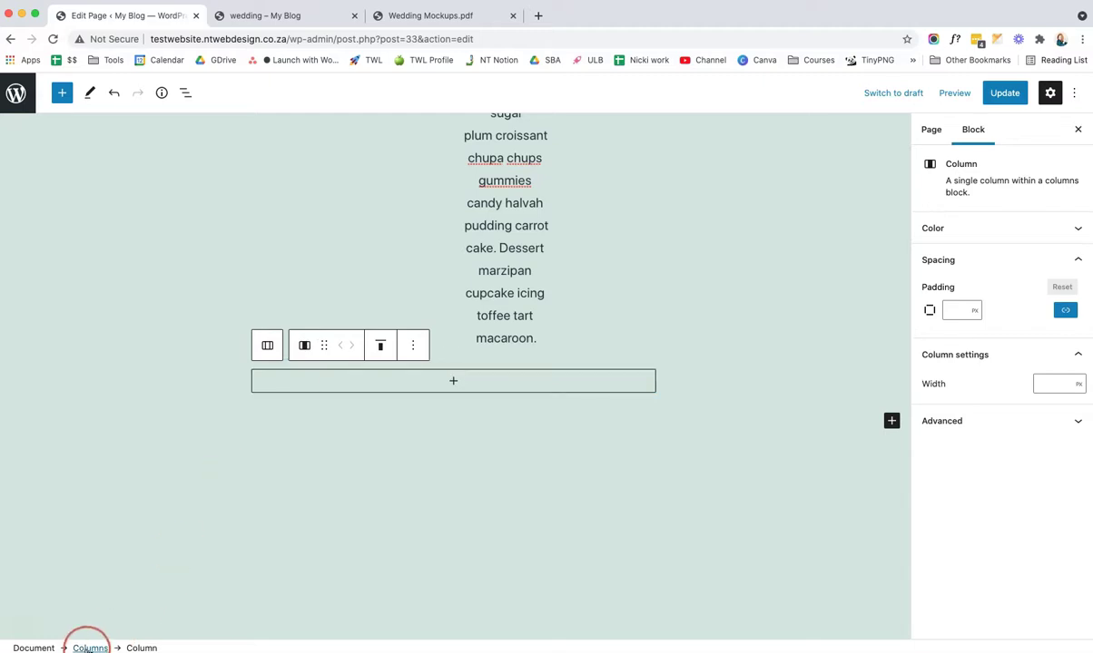
{"action": "left_click", "coordinate": [88, 648]}
{"action": "left_click", "coordinate": [337, 347]}
{"action": "left_click", "coordinate": [348, 417]}
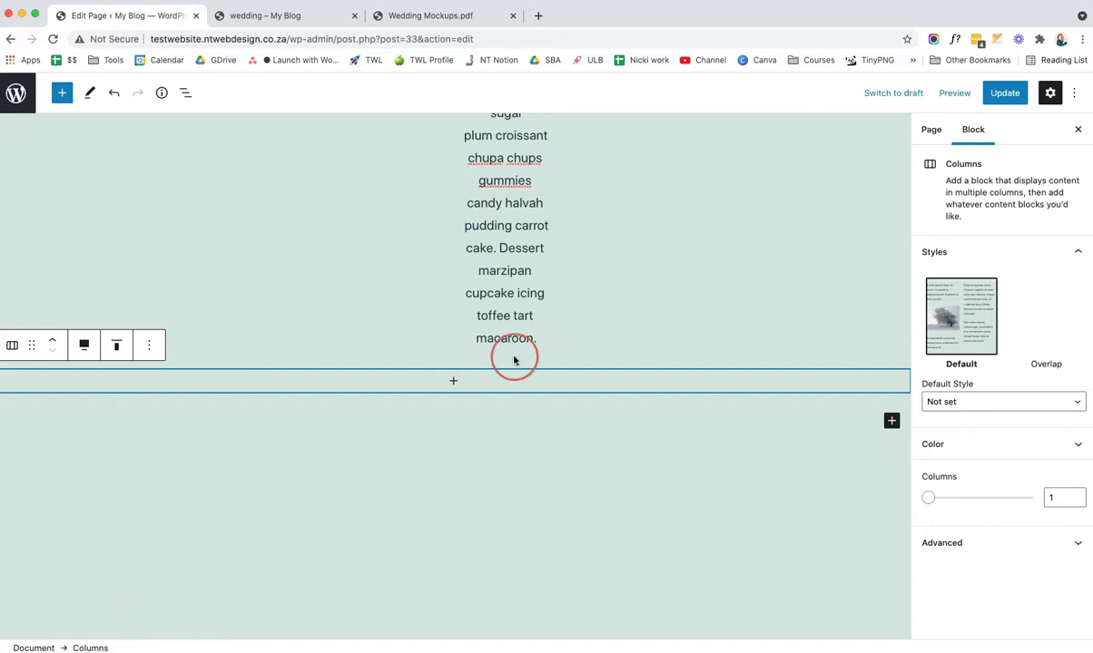
Step: Switch to the Figma wedding template and copy the fill colour B2C4CE of the testimonial section's background rectangle
{"action": "left_click", "coordinate": [1052, 446]}
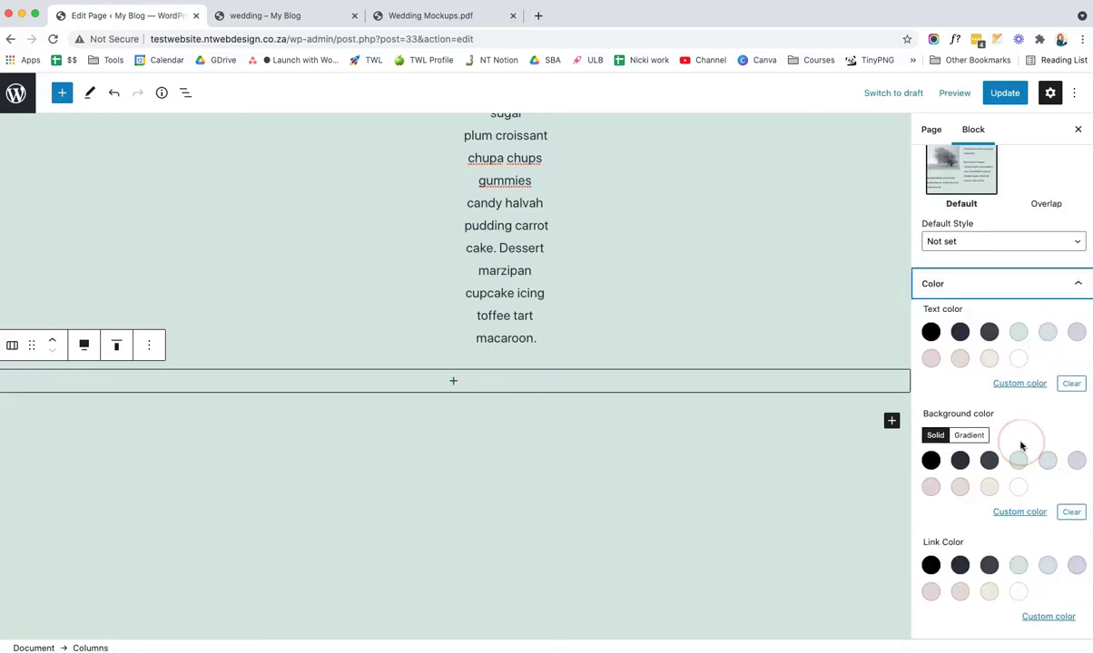
{"action": "key", "text": "super+Tab"}
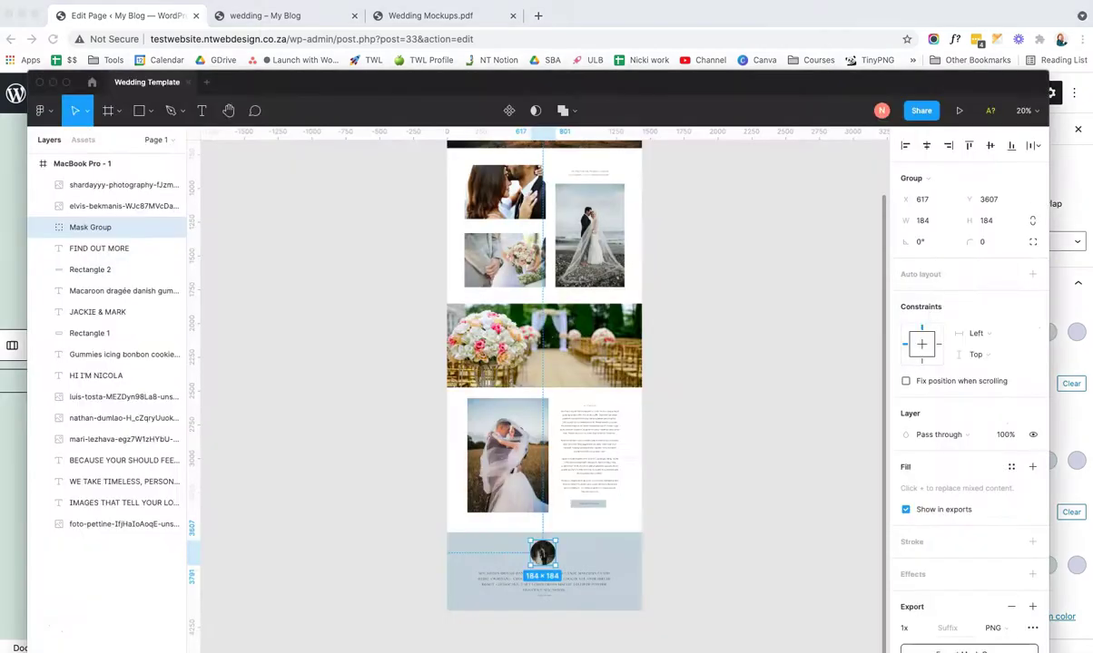
{"action": "left_click", "coordinate": [635, 567]}
{"action": "scroll", "coordinate": [707, 537], "scroll_direction": "down", "scroll_amount": 1}
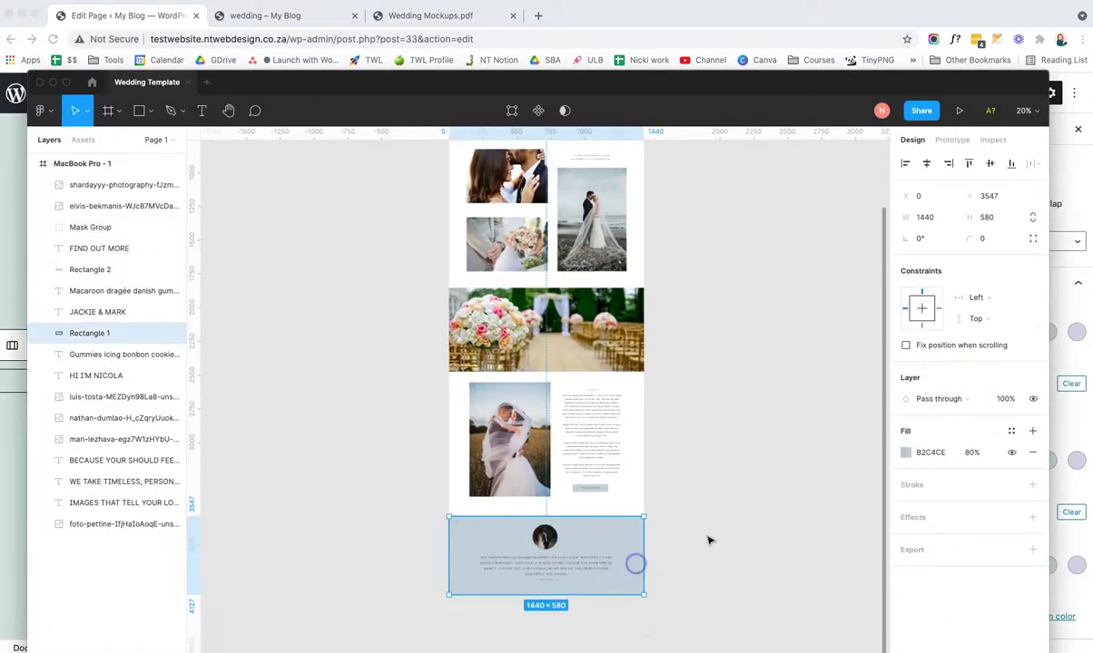
{"action": "right_click", "coordinate": [923, 456]}
{"action": "left_click", "coordinate": [939, 503]}
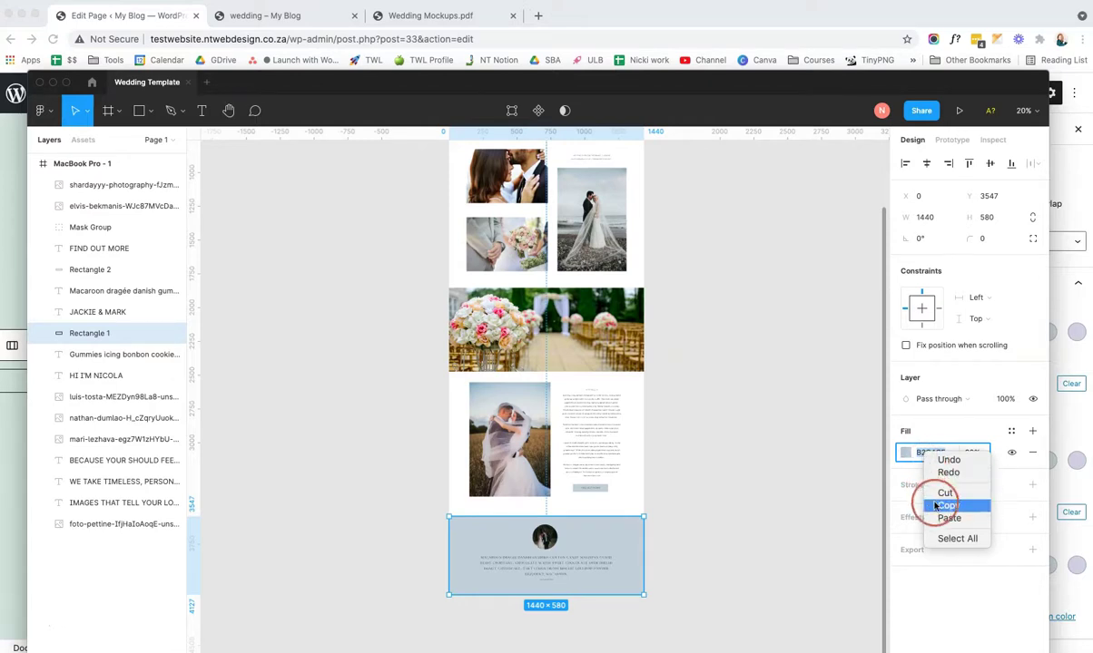
Step: Switch back to the WordPress editor and set the new Columns block's custom background color to #b2c4ce
{"action": "left_click", "coordinate": [18, 465]}
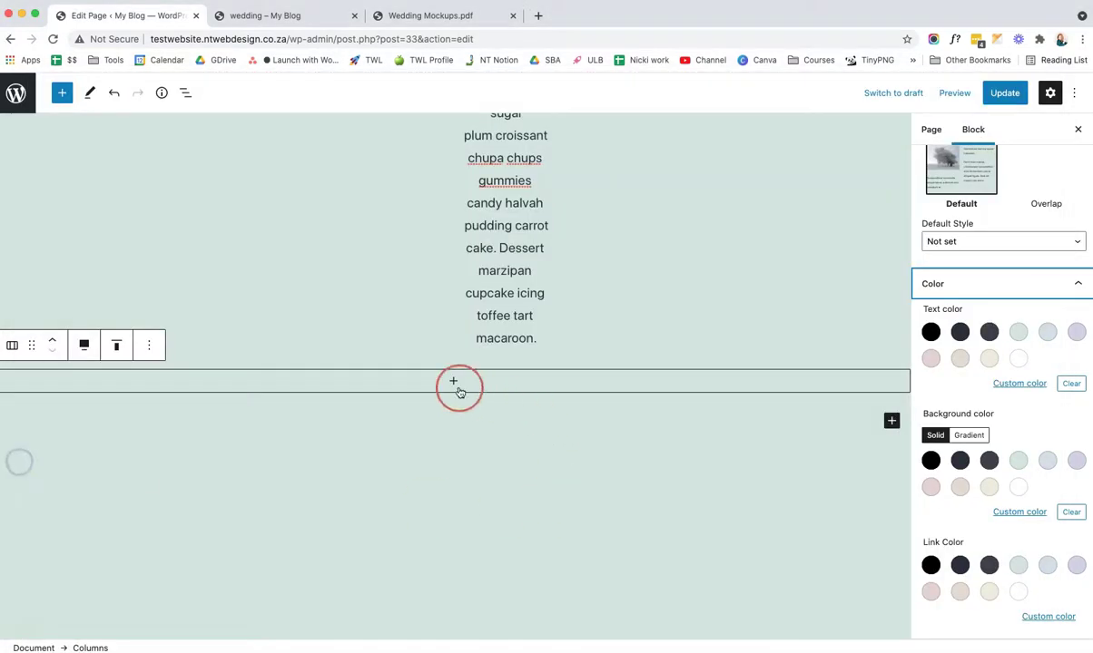
{"action": "left_click", "coordinate": [1025, 511]}
{"action": "right_click", "coordinate": [877, 464]}
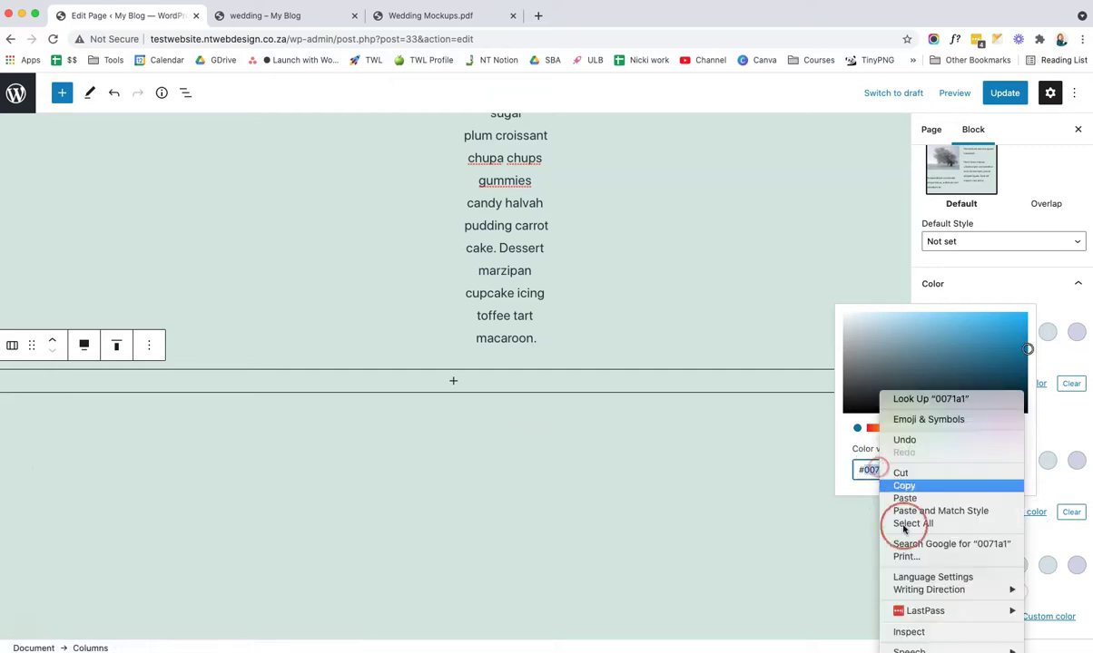
{"action": "left_click", "coordinate": [895, 497]}
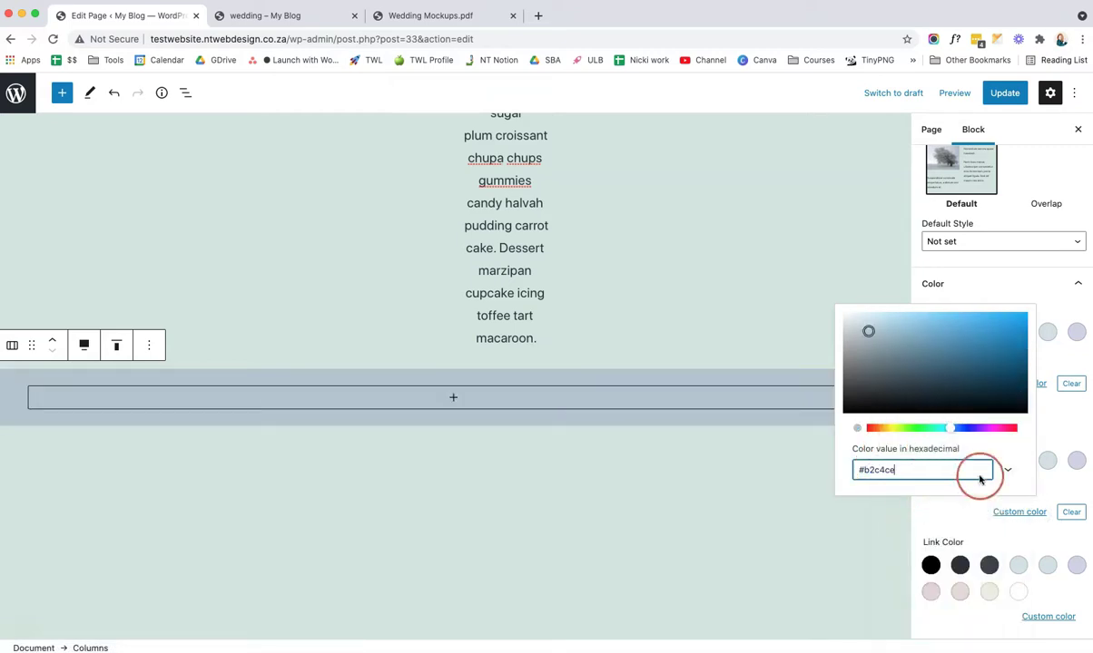
{"action": "left_click", "coordinate": [1061, 440]}
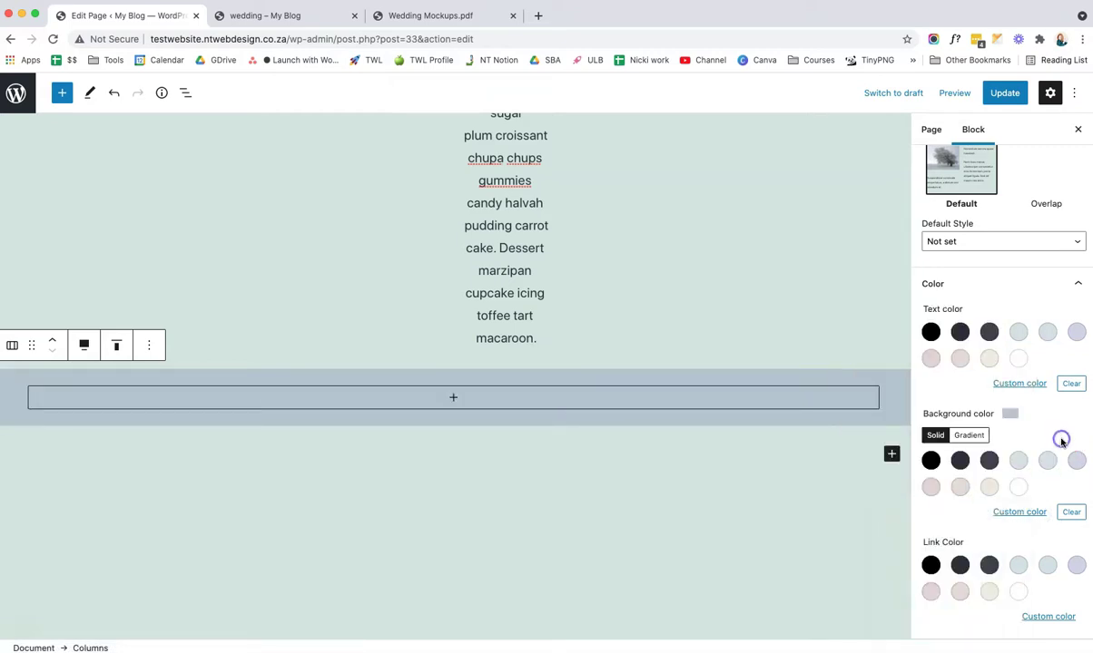
{"action": "left_click", "coordinate": [1044, 514]}
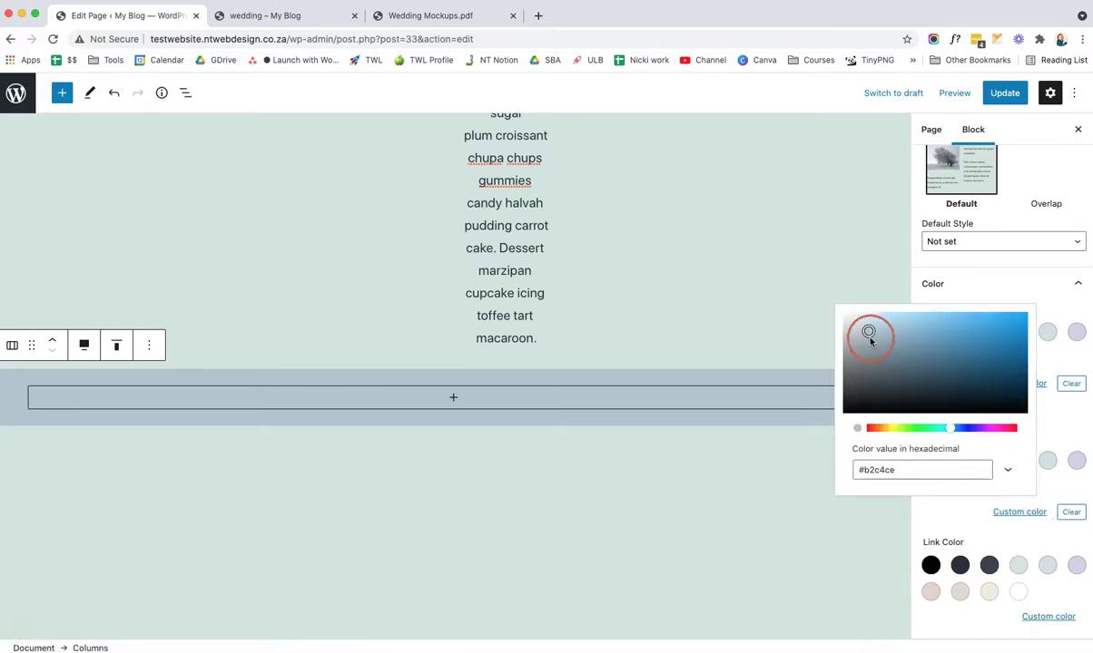
{"action": "left_click", "coordinate": [1055, 442]}
Step: Insert the circular couple photo from the Media Library as an Image block in the new column and center it
{"action": "left_click", "coordinate": [504, 405]}
{"action": "left_click", "coordinate": [453, 402]}
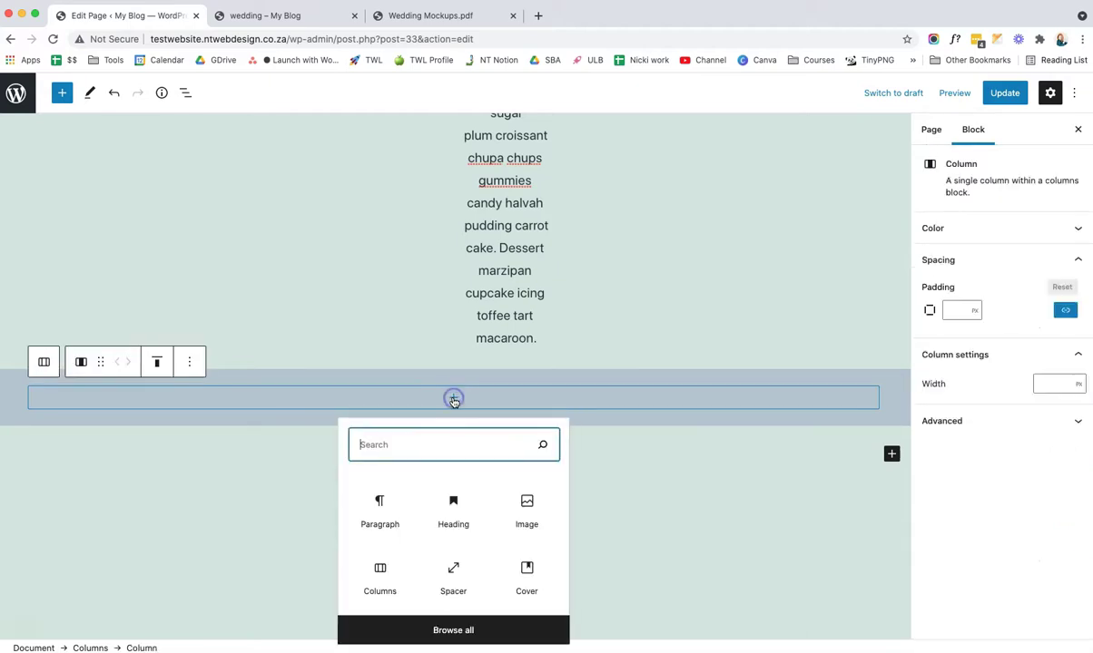
{"action": "left_click", "coordinate": [528, 514]}
{"action": "left_click", "coordinate": [125, 478]}
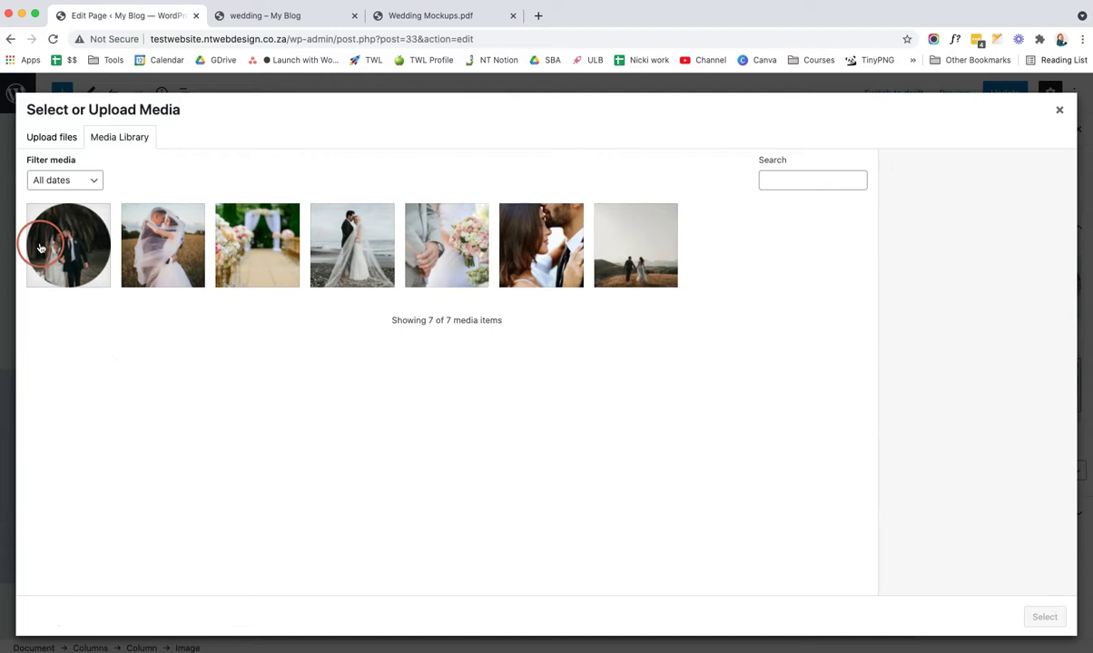
{"action": "left_click", "coordinate": [40, 247]}
{"action": "left_click", "coordinate": [1044, 617]}
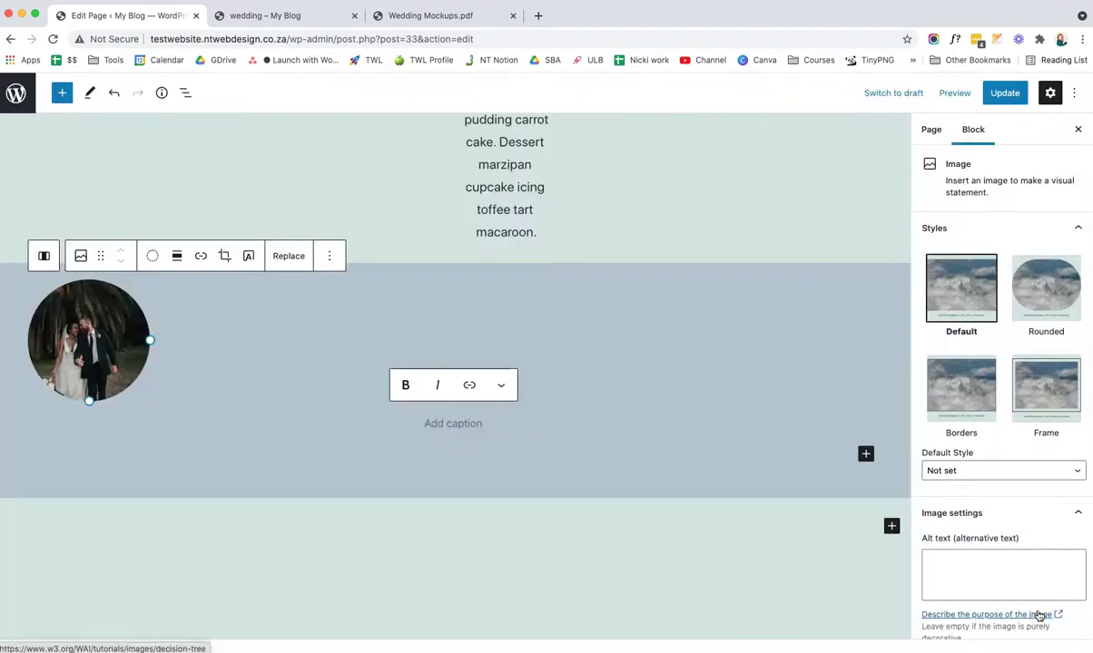
{"action": "left_click", "coordinate": [177, 258]}
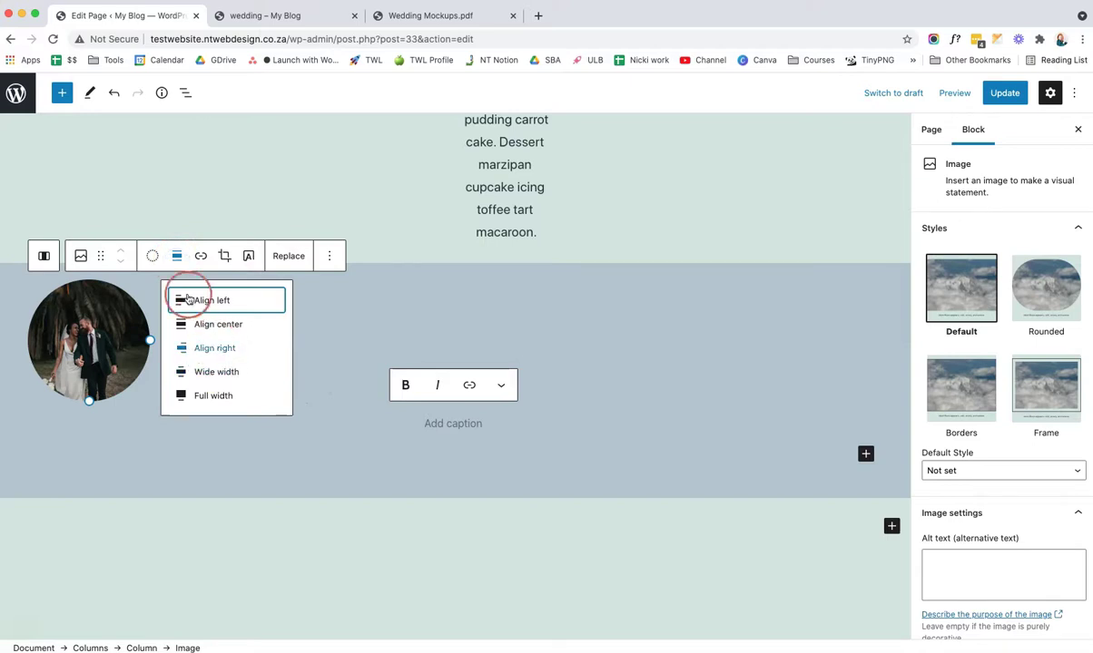
{"action": "left_click", "coordinate": [201, 325]}
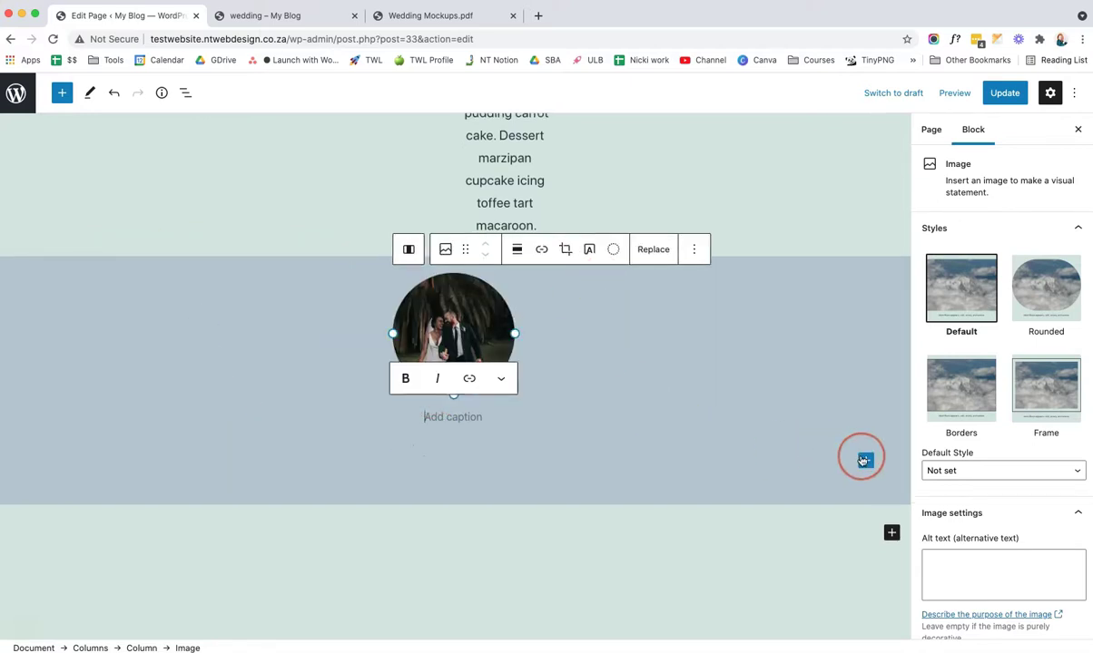
Step: Add a Paragraph block below the photo and paste in the testimonial text copied from the Wedding Mockups PDF
{"action": "left_click", "coordinate": [672, 373]}
{"action": "left_click", "coordinate": [867, 425]}
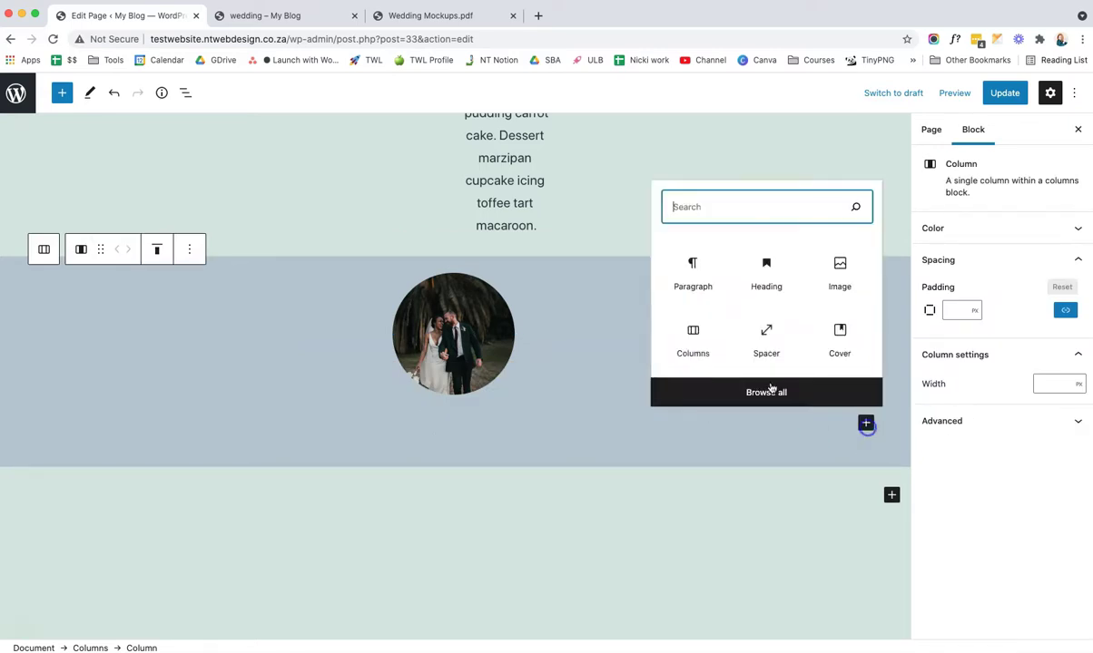
{"action": "left_click", "coordinate": [709, 279]}
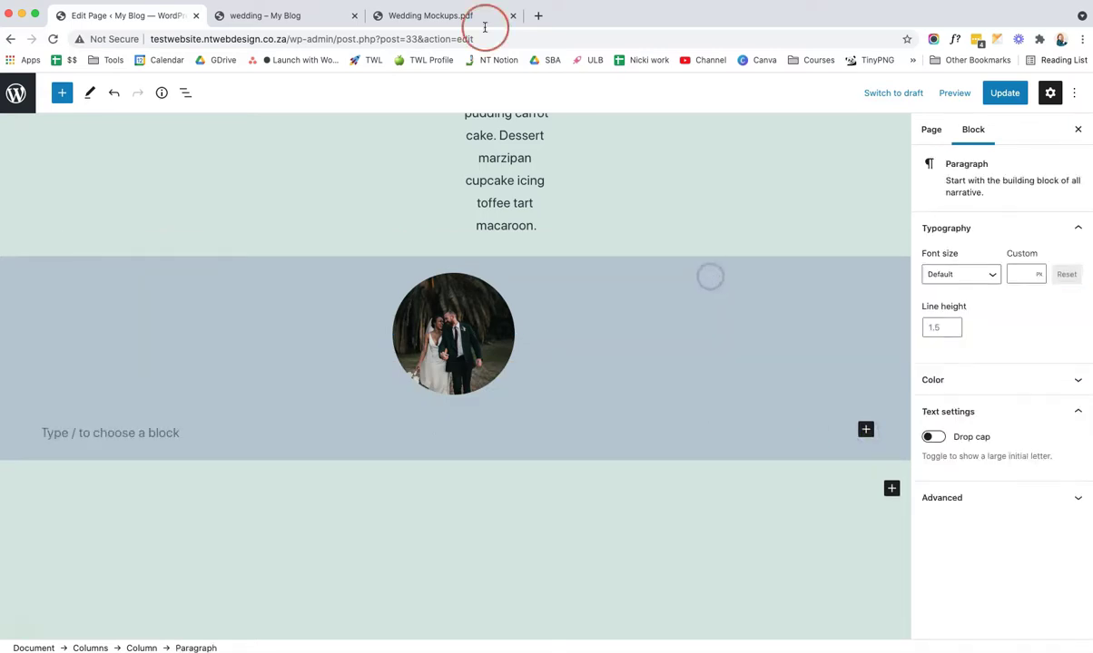
{"action": "left_click", "coordinate": [414, 20]}
{"action": "right_click", "coordinate": [481, 470]}
{"action": "left_click", "coordinate": [490, 500]}
{"action": "left_click", "coordinate": [155, 16]}
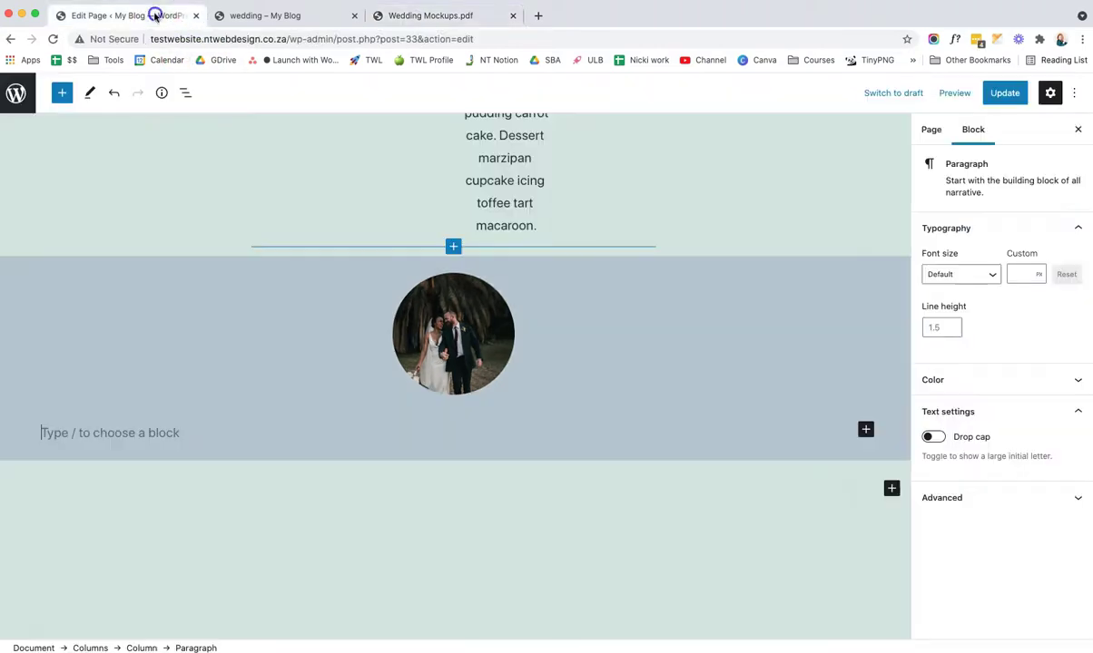
{"action": "right_click", "coordinate": [153, 428]}
{"action": "left_click", "coordinate": [206, 516]}
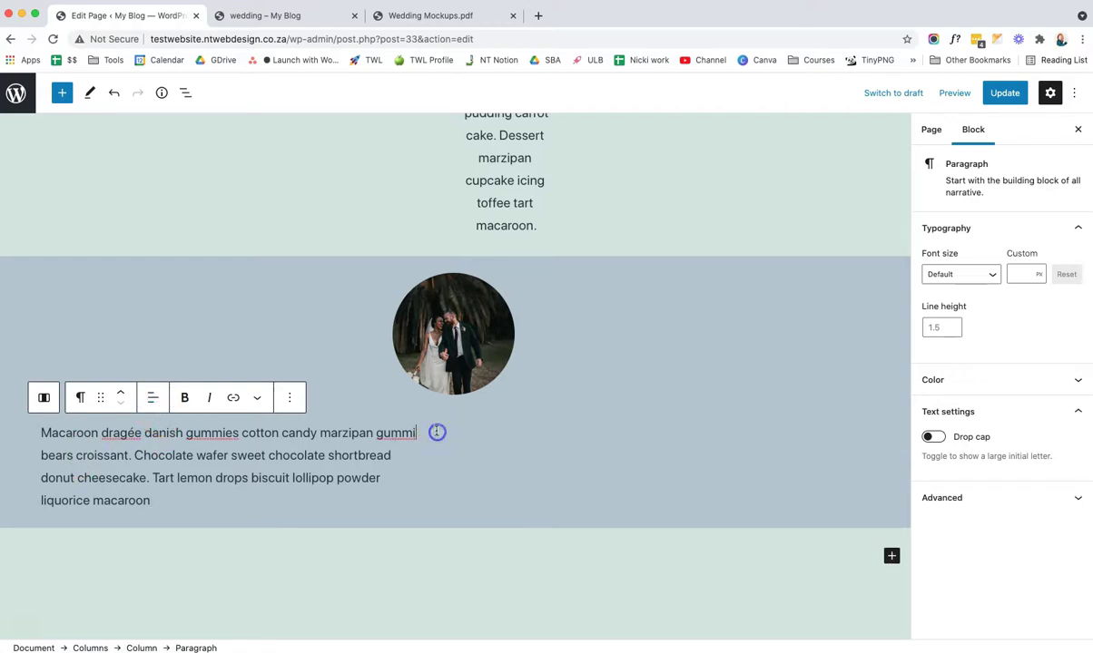
Step: Remove the line breaks inside the pasted testimonial paragraph so the text runs continuously
{"action": "key", "text": "Delete"}
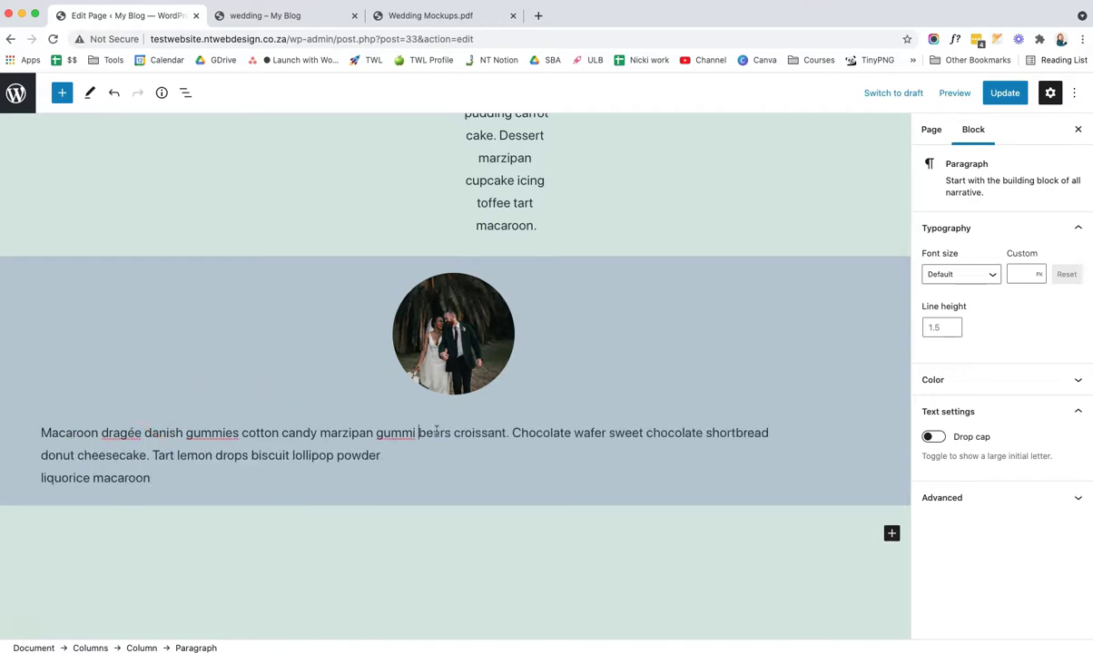
{"action": "key", "text": "Delete"}
{"action": "left_click", "coordinate": [819, 432]}
{"action": "key", "text": "Delete"}
{"action": "left_click", "coordinate": [451, 447]}
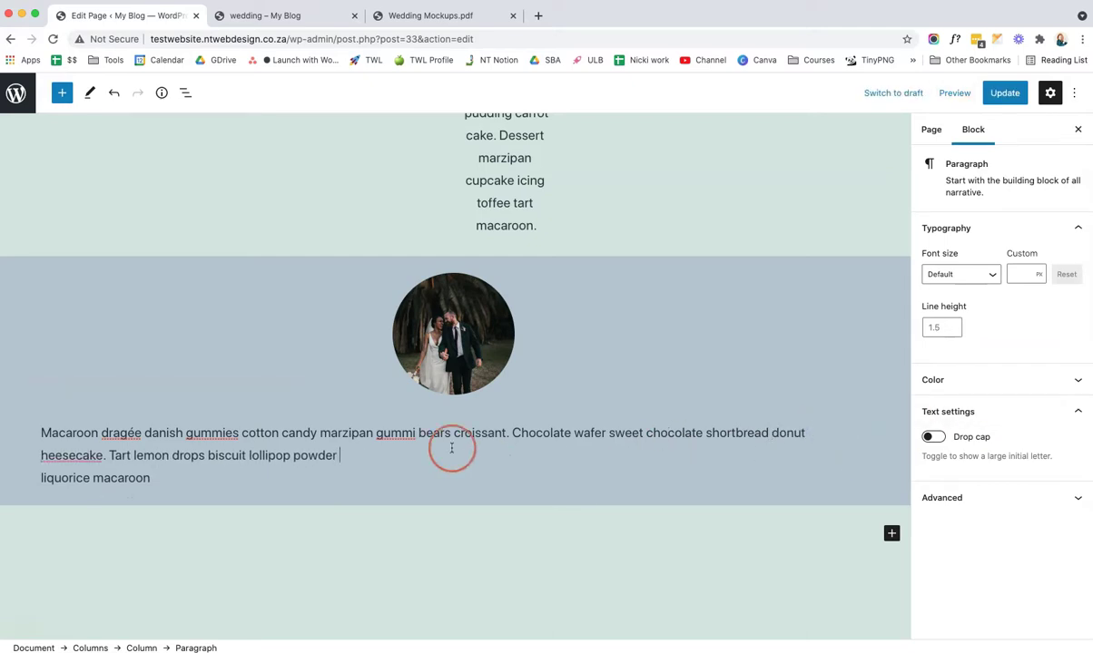
{"action": "key", "text": "Delete"}
Step: Center the testimonial paragraph and set its custom font size to 30 px
{"action": "left_click", "coordinate": [153, 397]}
{"action": "left_click", "coordinate": [170, 467]}
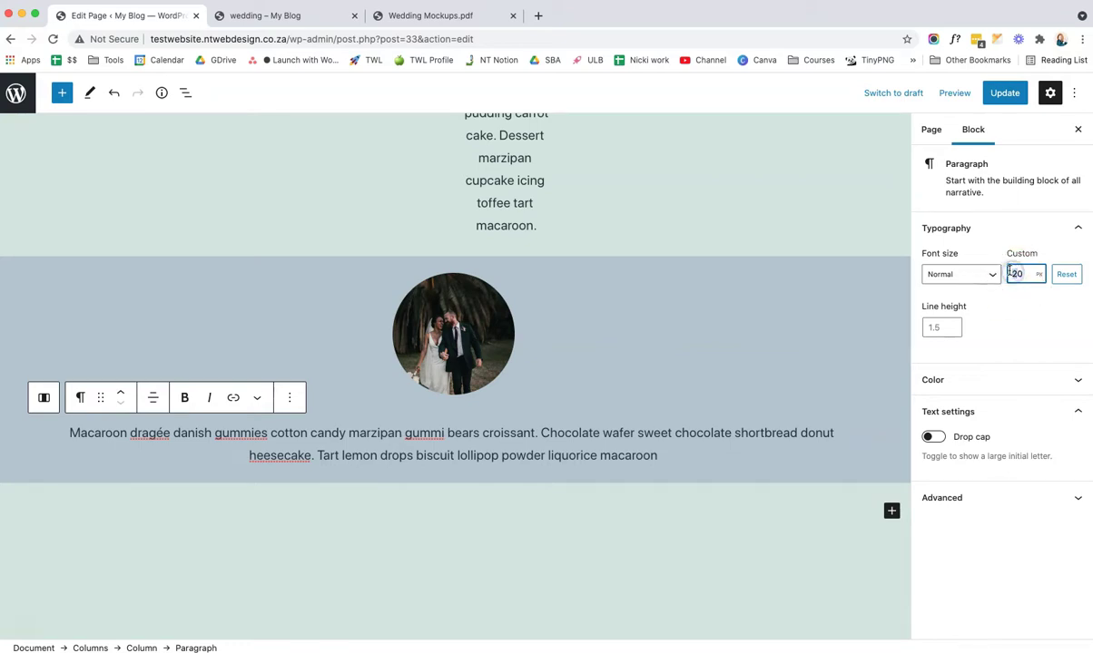
{"action": "type", "text": "30"}
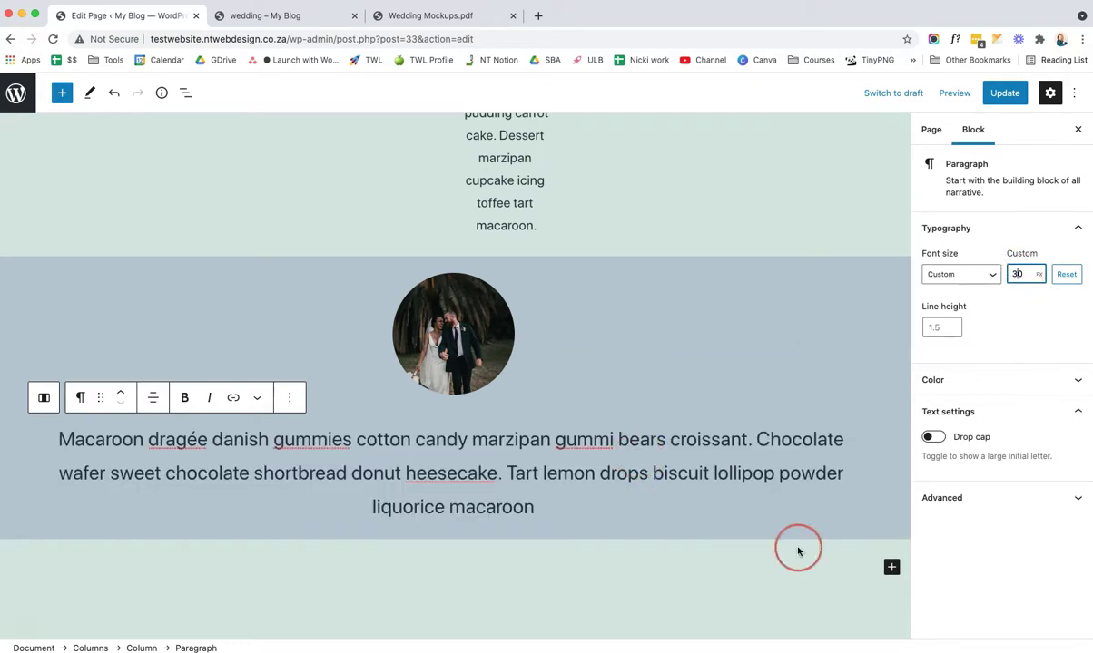
Step: Add a new paragraph below the testimonial and paste in the couple's names copied from the Wedding Mockups PDF
{"action": "left_click", "coordinate": [874, 525]}
{"action": "left_click", "coordinate": [862, 491]}
{"action": "key", "text": "Return"}
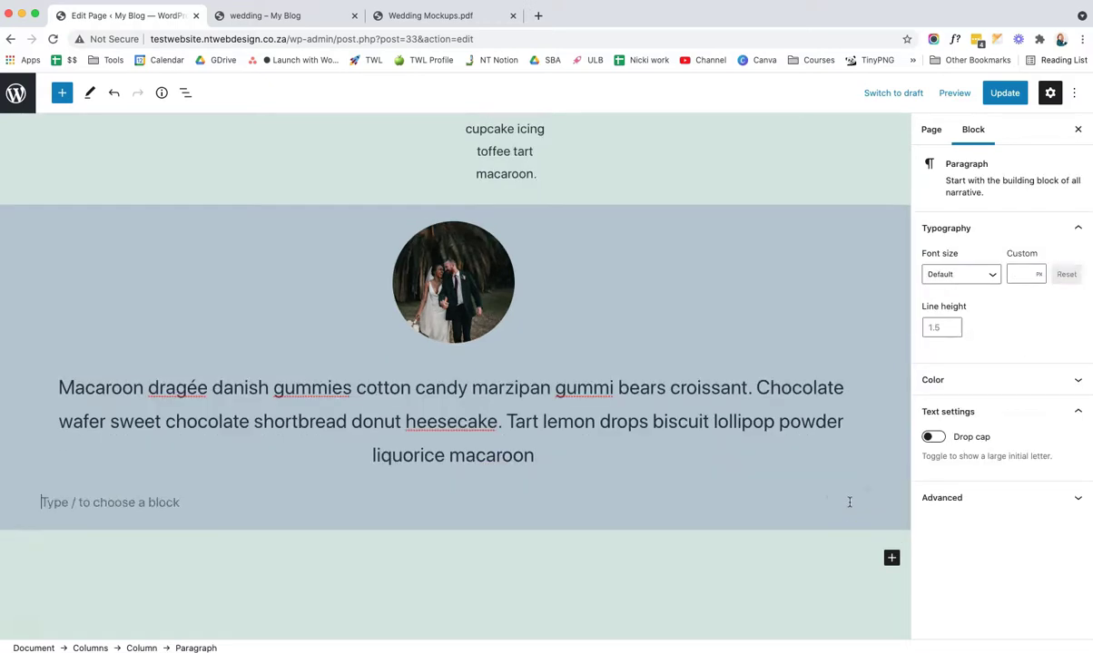
{"action": "left_click", "coordinate": [481, 16]}
{"action": "triple_click", "coordinate": [561, 569]}
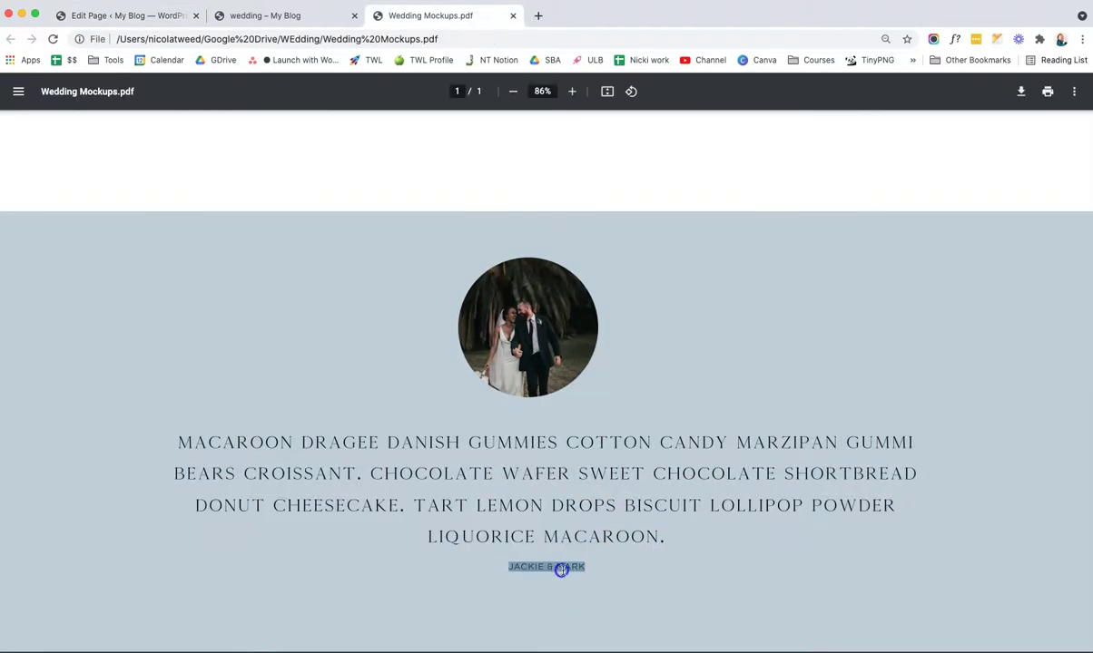
{"action": "left_click", "coordinate": [23, 0]}
{"action": "left_click", "coordinate": [27, 34]}
{"action": "left_click", "coordinate": [127, 15]}
{"action": "left_click", "coordinate": [23, 0]}
{"action": "left_click", "coordinate": [21, 44]}
Step: Center the paragraph with the couple's names and set its custom font size to 14 px
{"action": "left_click", "coordinate": [156, 468]}
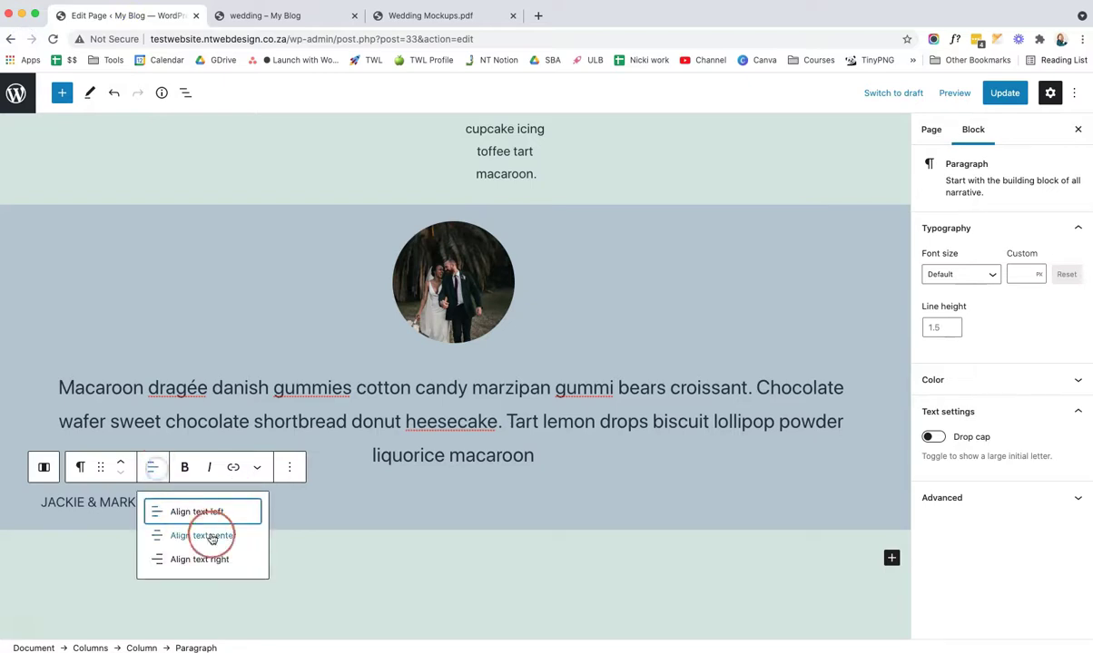
{"action": "left_click", "coordinate": [195, 534]}
{"action": "left_click", "coordinate": [1009, 274]}
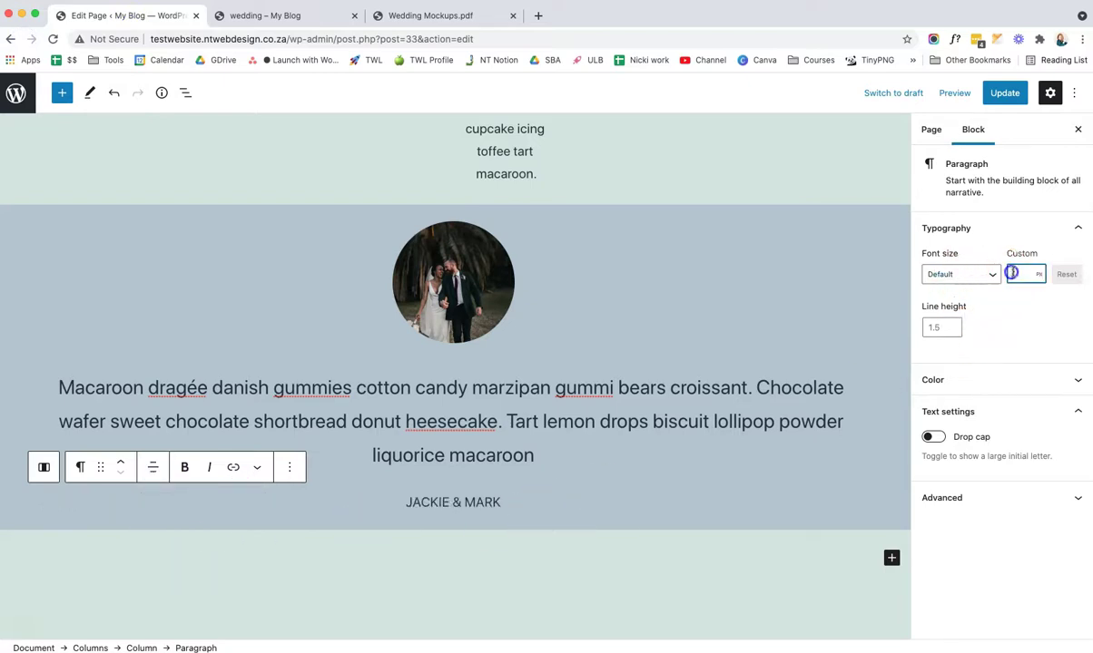
{"action": "type", "text": "14"}
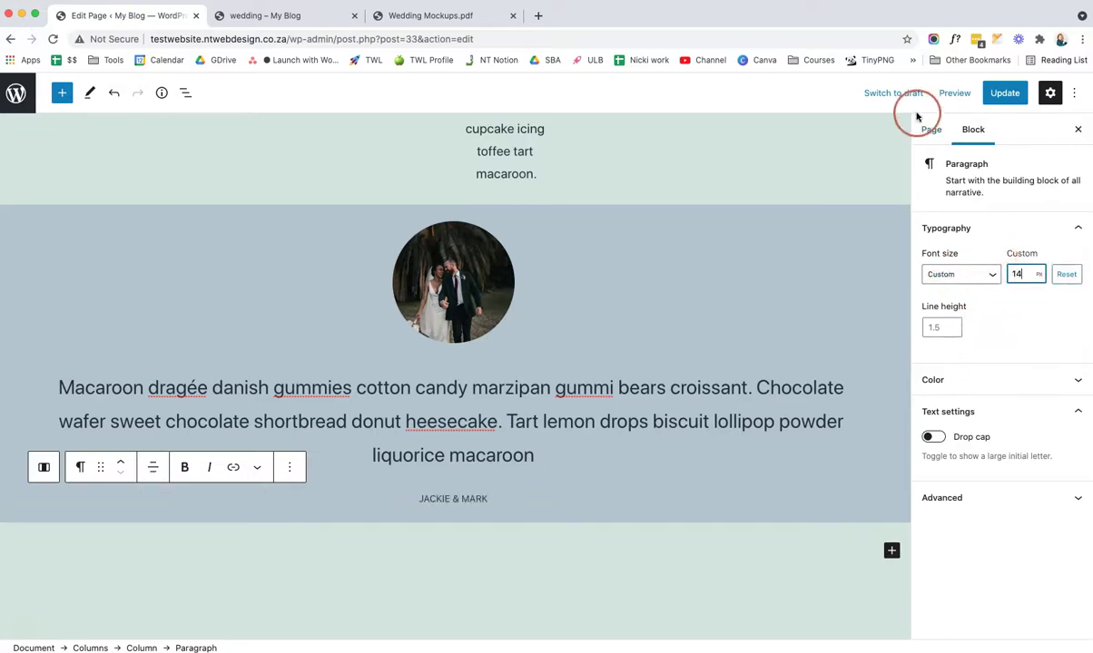
Step: Preview the page in a new tab and check the testimonial section at its end against the sections above
{"action": "left_click", "coordinate": [952, 97]}
{"action": "left_click", "coordinate": [944, 215]}
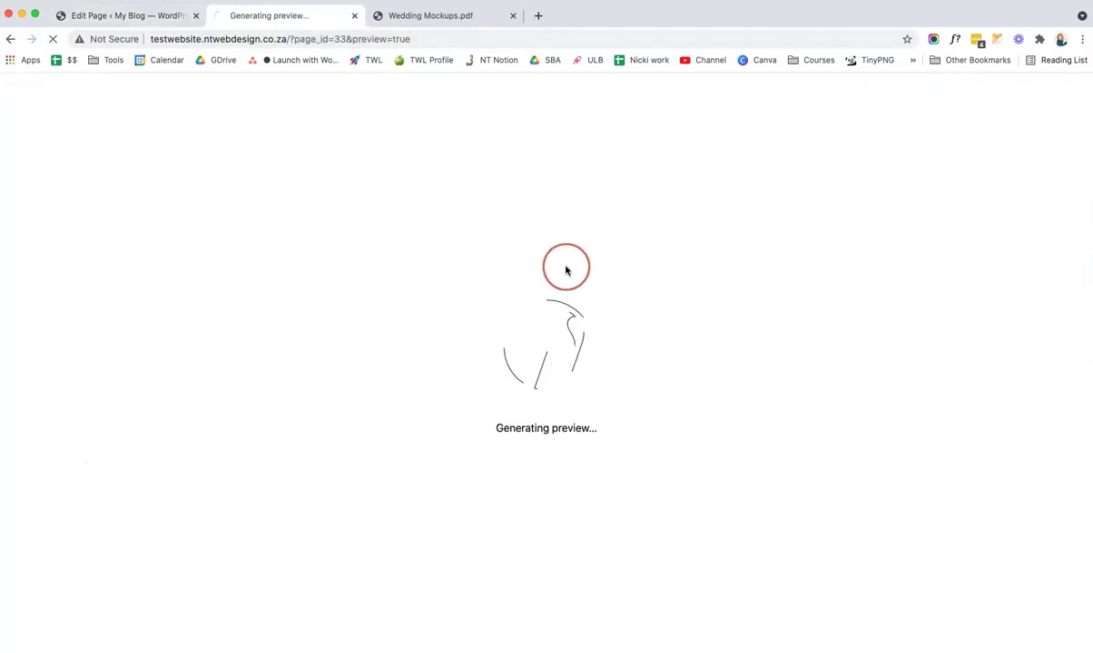
{"action": "scroll", "coordinate": [574, 267], "scroll_direction": "down", "scroll_amount": 12}
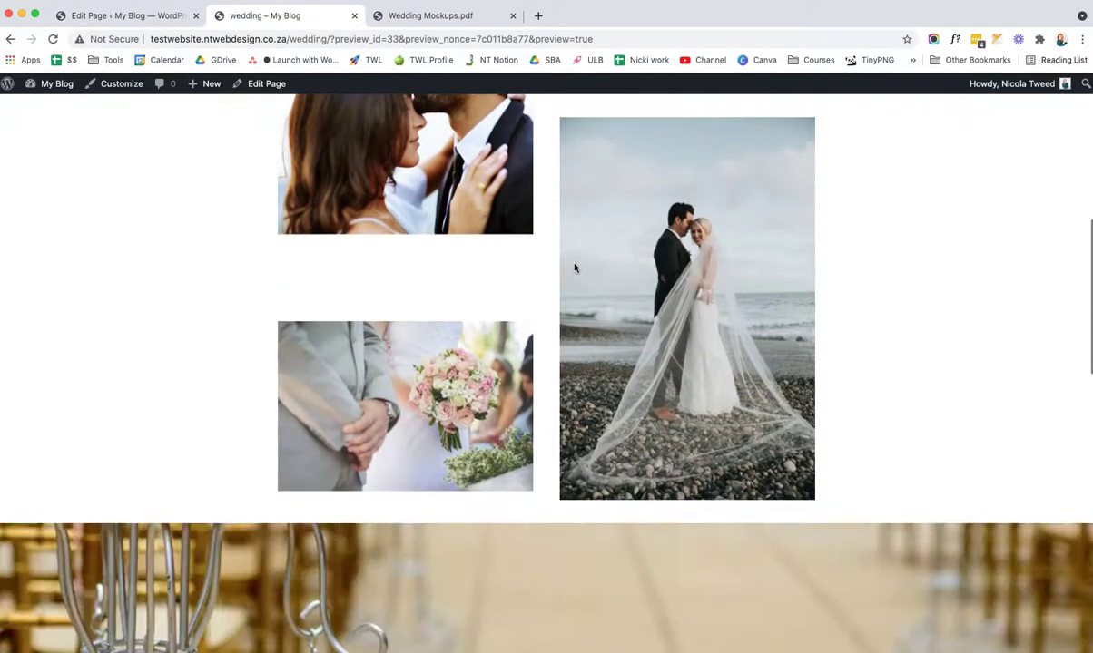
{"action": "scroll", "coordinate": [574, 267], "scroll_direction": "down", "scroll_amount": 10}
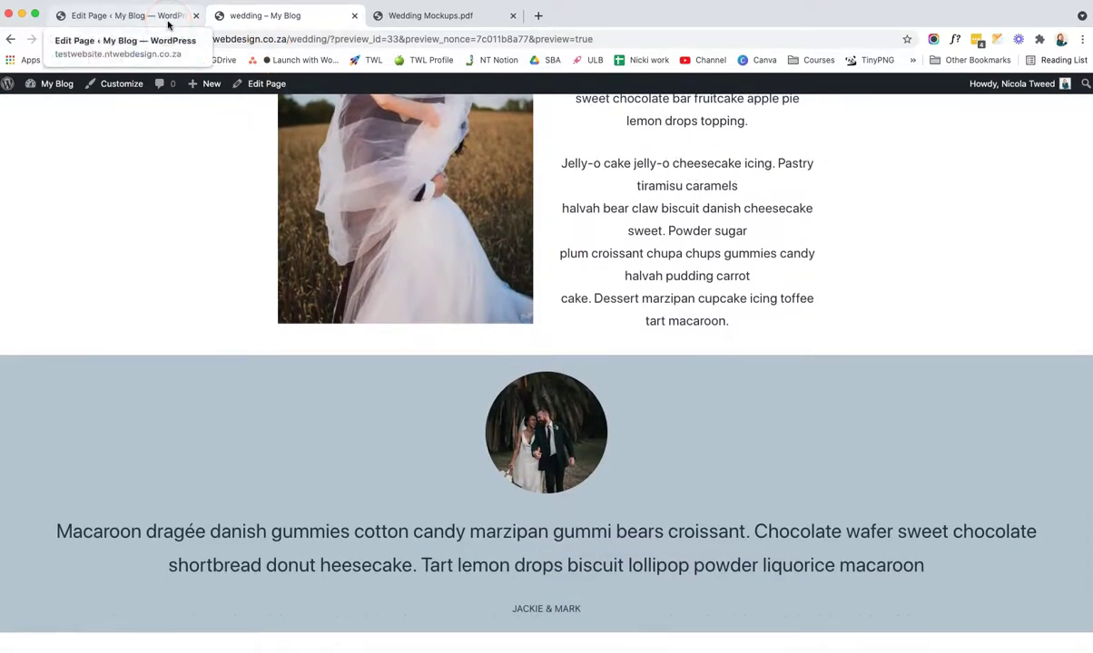
Step: Return to the page editor, add a Spacer block to the testimonial column and move it above the photo
{"action": "left_click", "coordinate": [168, 24]}
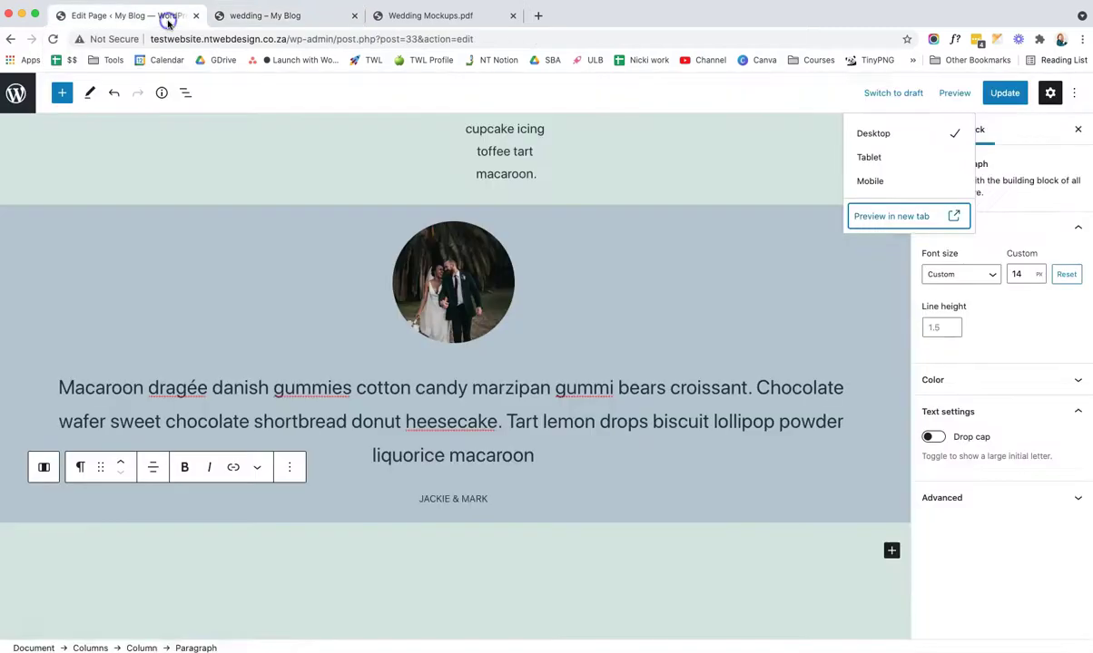
{"action": "left_click", "coordinate": [556, 222]}
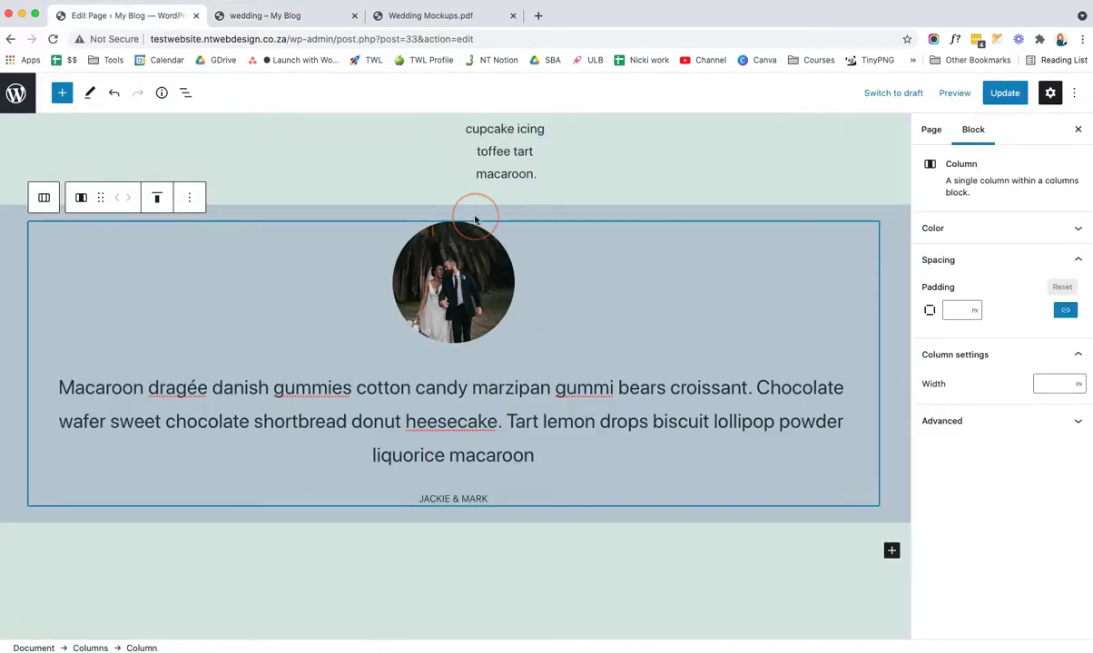
{"action": "left_click", "coordinate": [891, 480]}
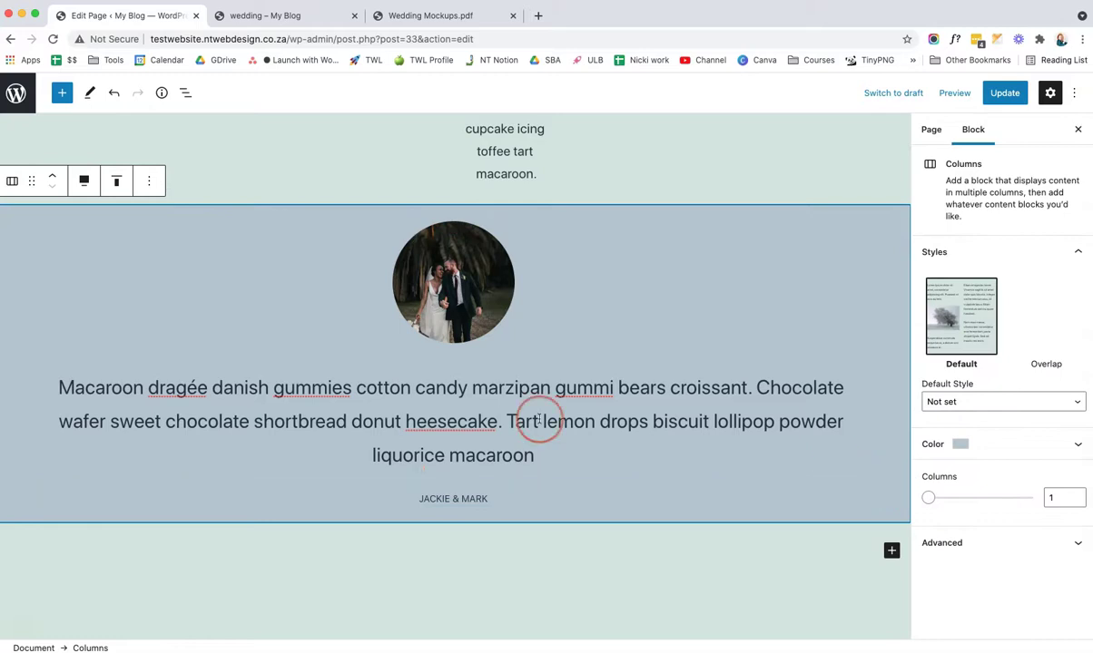
{"action": "left_click", "coordinate": [496, 500]}
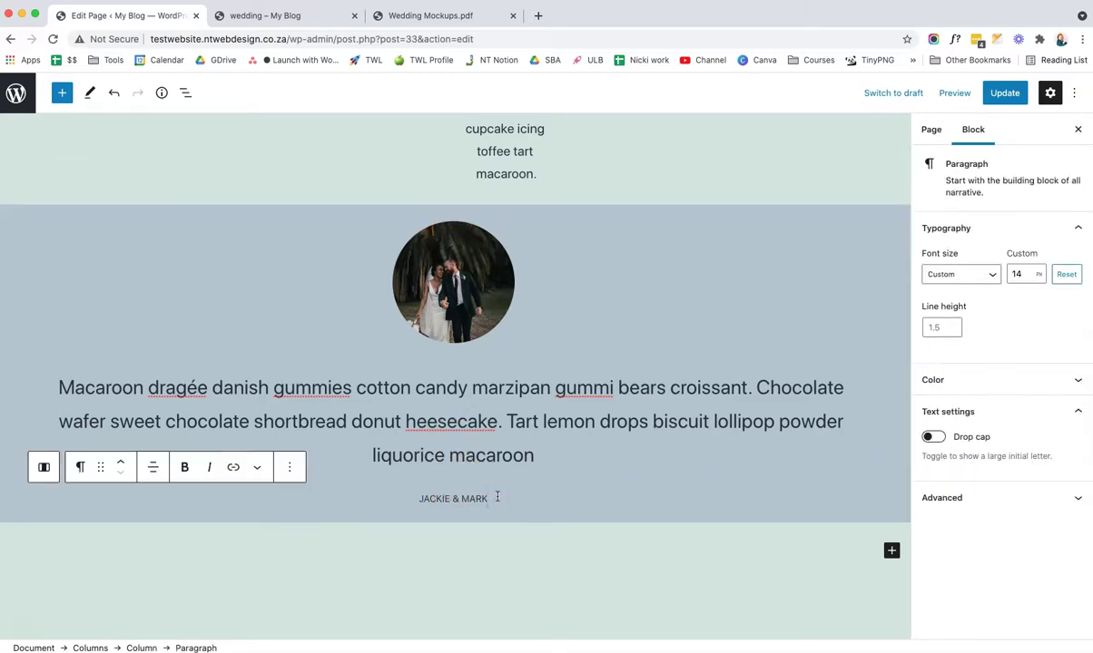
{"action": "key", "text": "Return"}
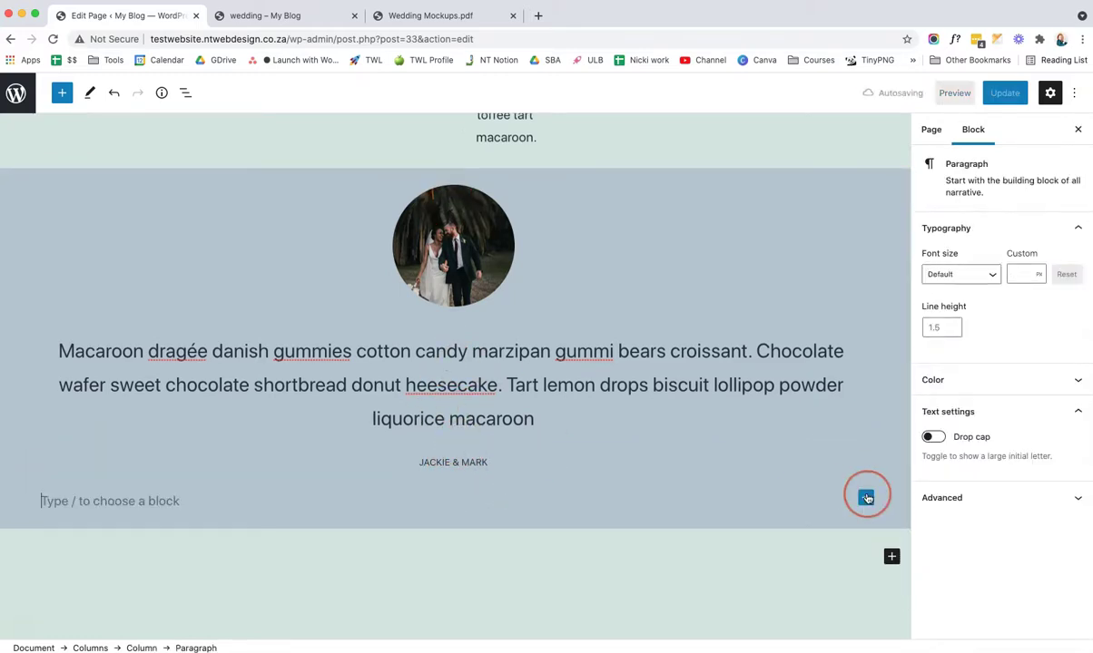
{"action": "left_click", "coordinate": [865, 496]}
{"action": "left_click", "coordinate": [766, 413]}
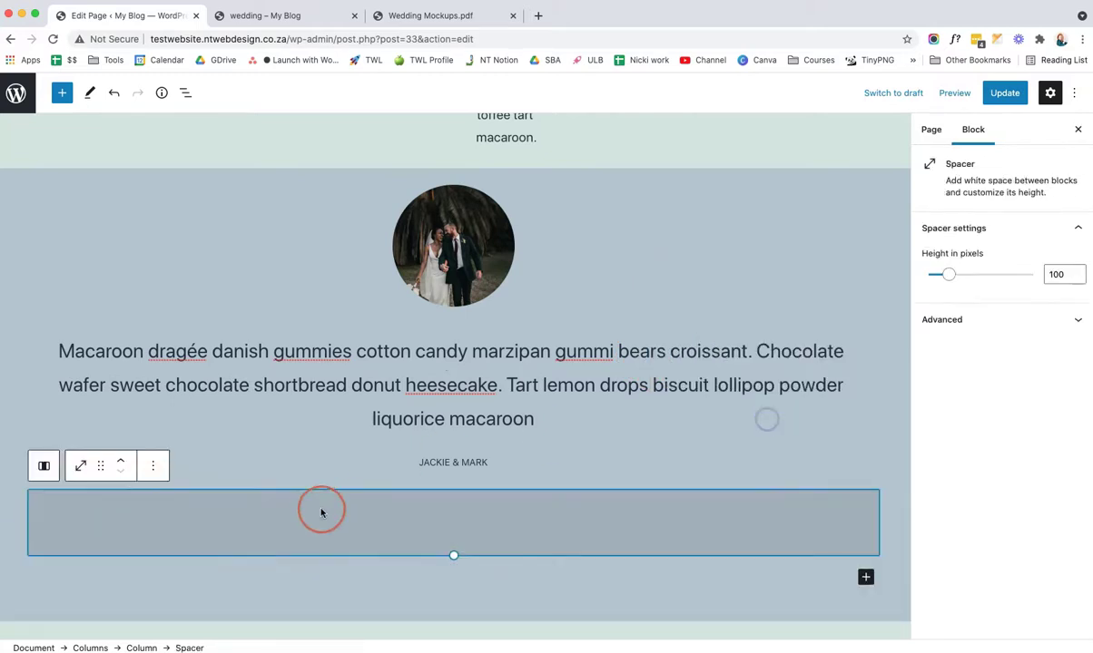
{"action": "left_click", "coordinate": [120, 462]}
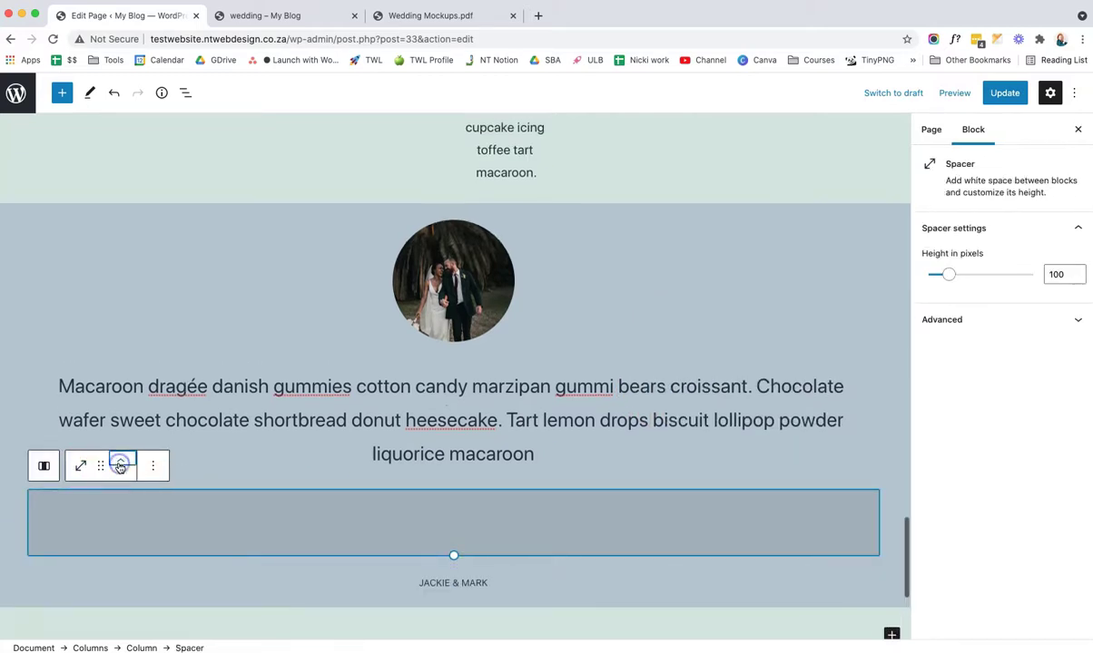
{"action": "left_click", "coordinate": [120, 463]}
{"action": "left_click", "coordinate": [119, 465]}
{"action": "scroll", "coordinate": [454, 508], "scroll_direction": "down", "scroll_amount": 1}
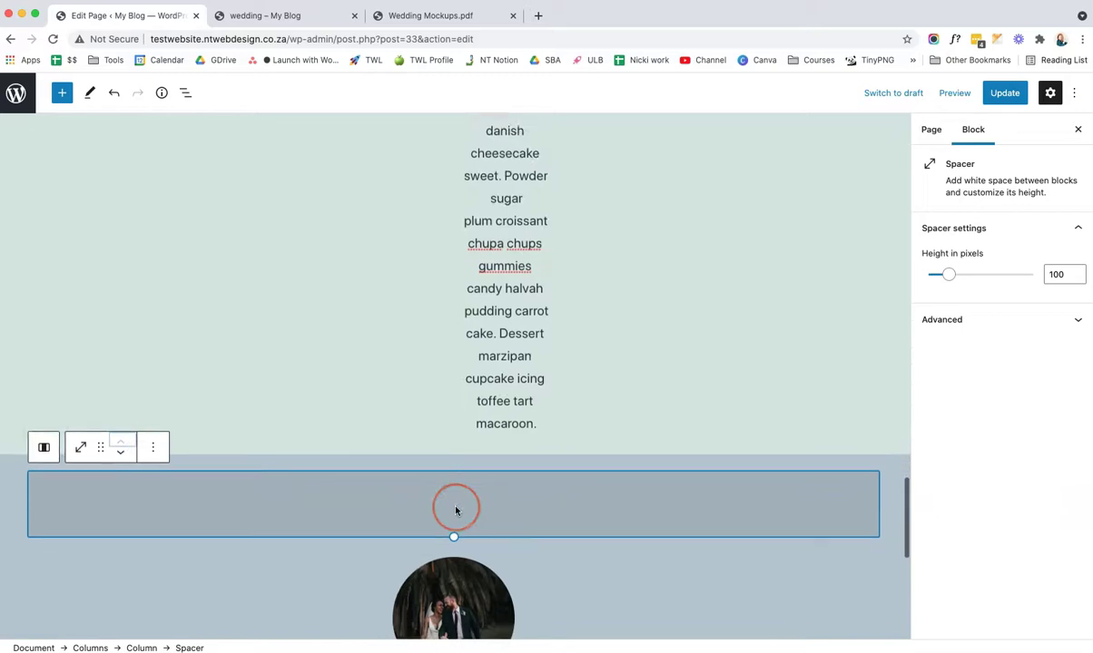
Step: Duplicate the spacer and move the copy to the end of the testimonial column, below the couple's names
{"action": "left_click", "coordinate": [152, 442]}
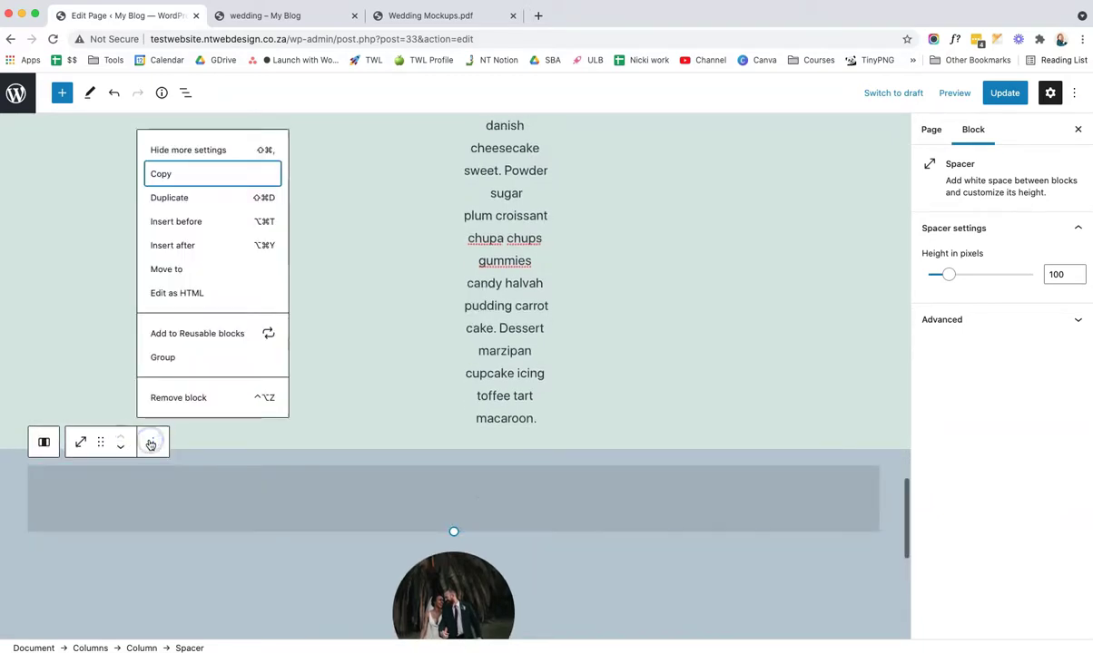
{"action": "scroll", "coordinate": [194, 268], "scroll_direction": "down", "scroll_amount": 1}
{"action": "left_click", "coordinate": [218, 463]}
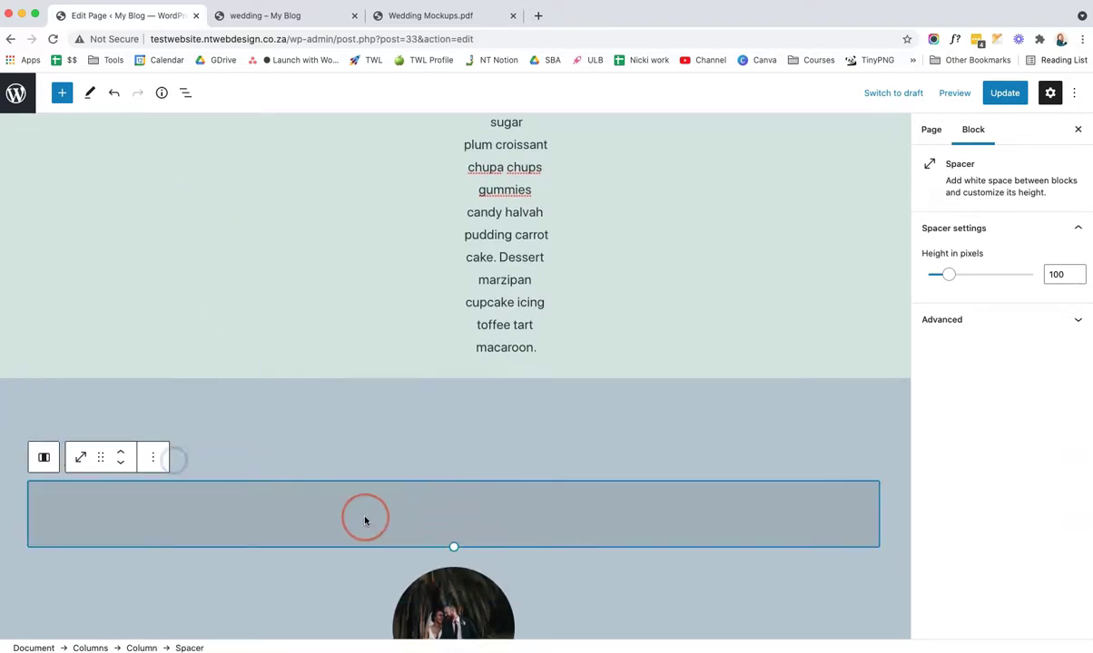
{"action": "scroll", "coordinate": [272, 494], "scroll_direction": "down", "scroll_amount": 1}
{"action": "left_click", "coordinate": [120, 408]}
{"action": "left_click", "coordinate": [120, 407]}
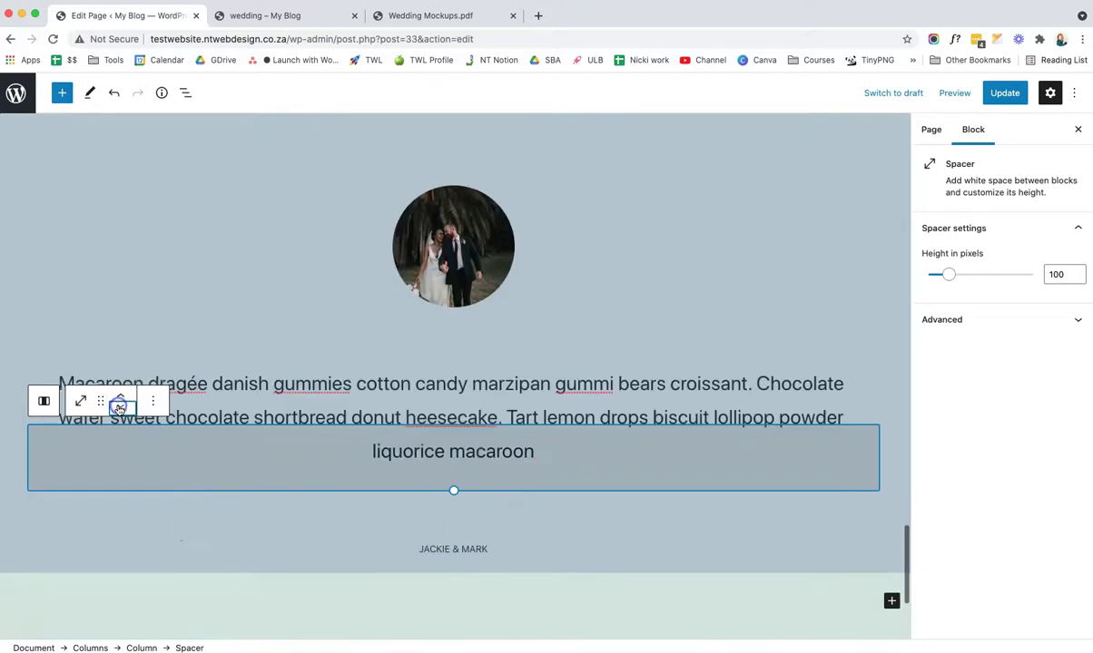
{"action": "left_click", "coordinate": [119, 410]}
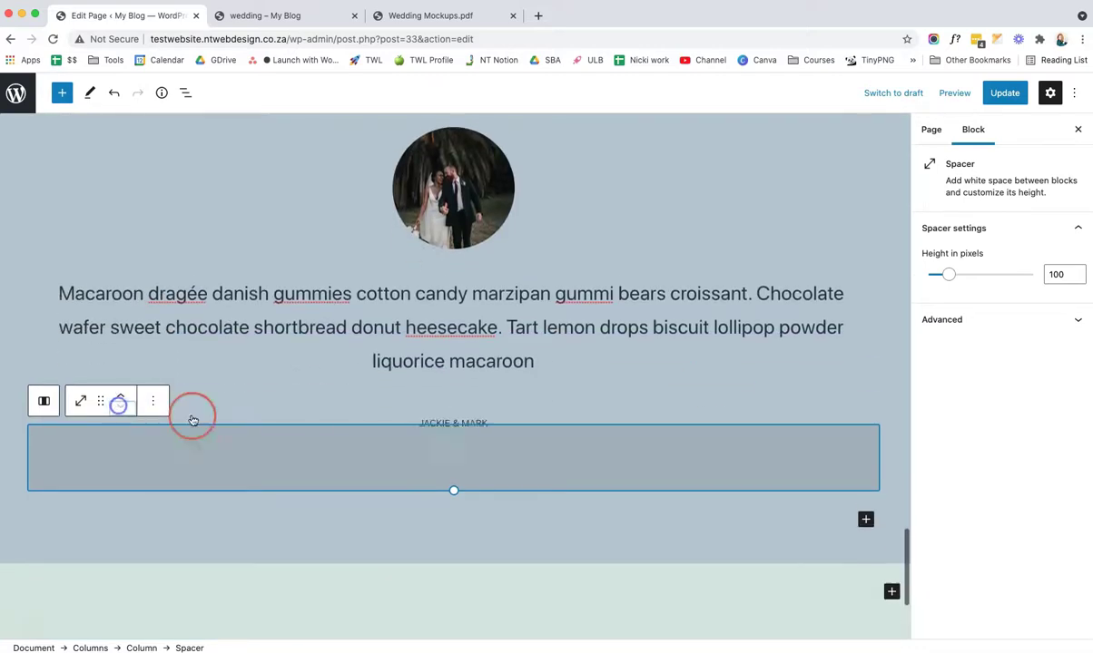
Step: Preview the page in a new tab and check the spacing around the testimonial photo and text
{"action": "left_click", "coordinate": [953, 94]}
{"action": "left_click", "coordinate": [934, 214]}
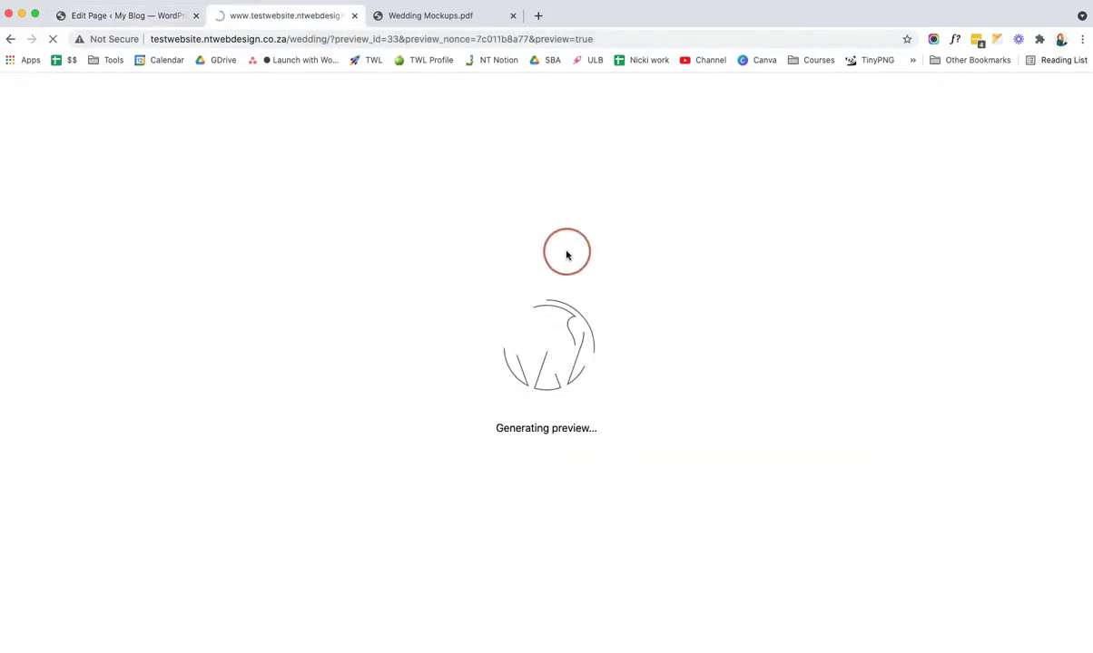
{"action": "scroll", "coordinate": [567, 254], "scroll_direction": "down", "scroll_amount": 20}
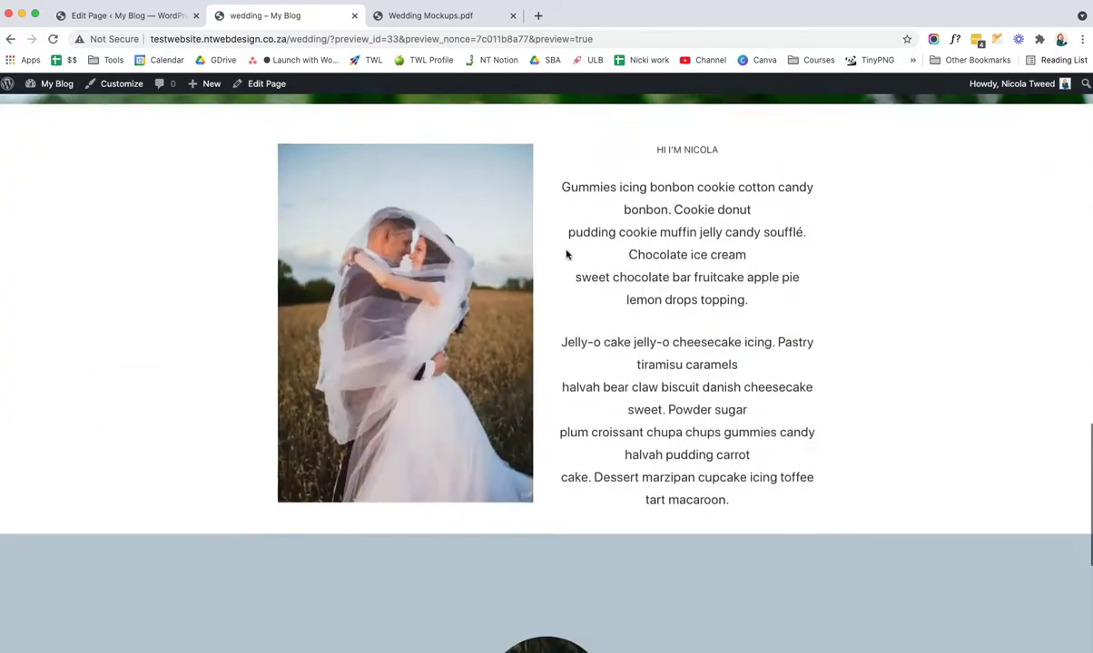
{"action": "scroll", "coordinate": [567, 254], "scroll_direction": "down", "scroll_amount": 2}
{"action": "scroll", "coordinate": [566, 253], "scroll_direction": "up", "scroll_amount": 8}
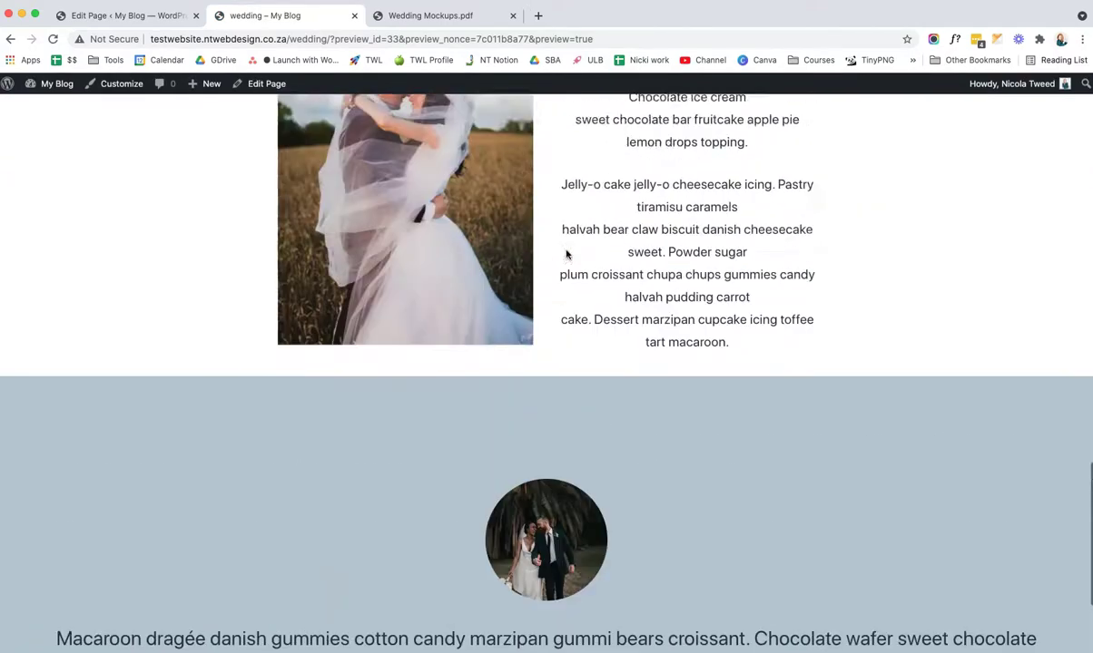
Step: Switch to the Wedding Mockups PDF and review the mockup from the testimonial section back up to the opening cover
{"action": "left_click", "coordinate": [436, 15]}
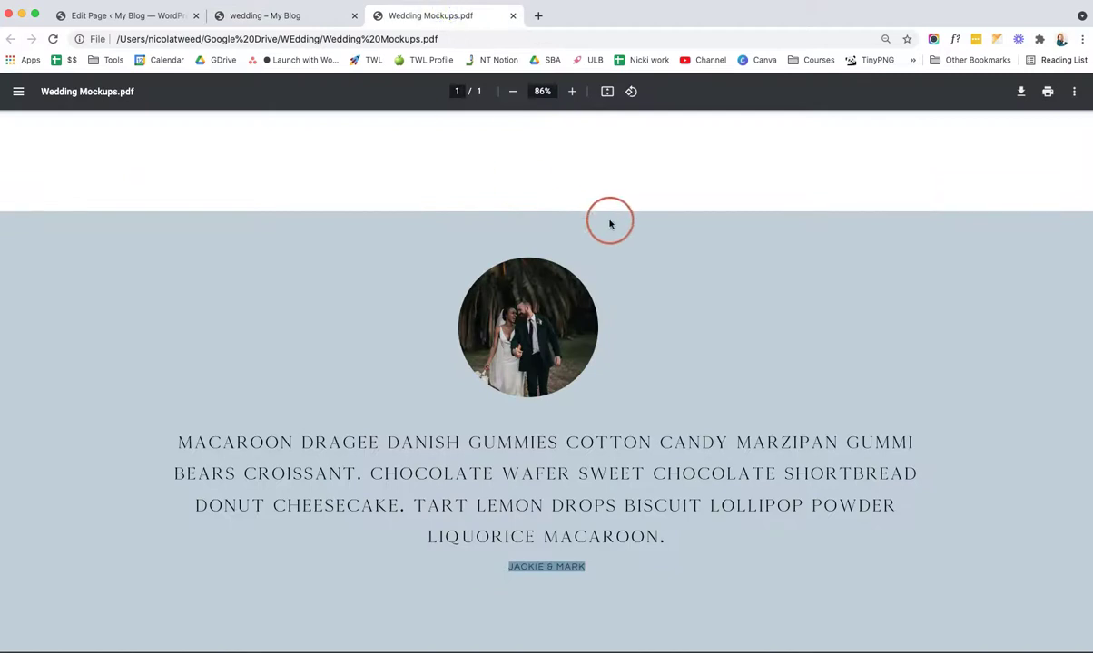
{"action": "scroll", "coordinate": [611, 224], "scroll_direction": "up", "scroll_amount": 6}
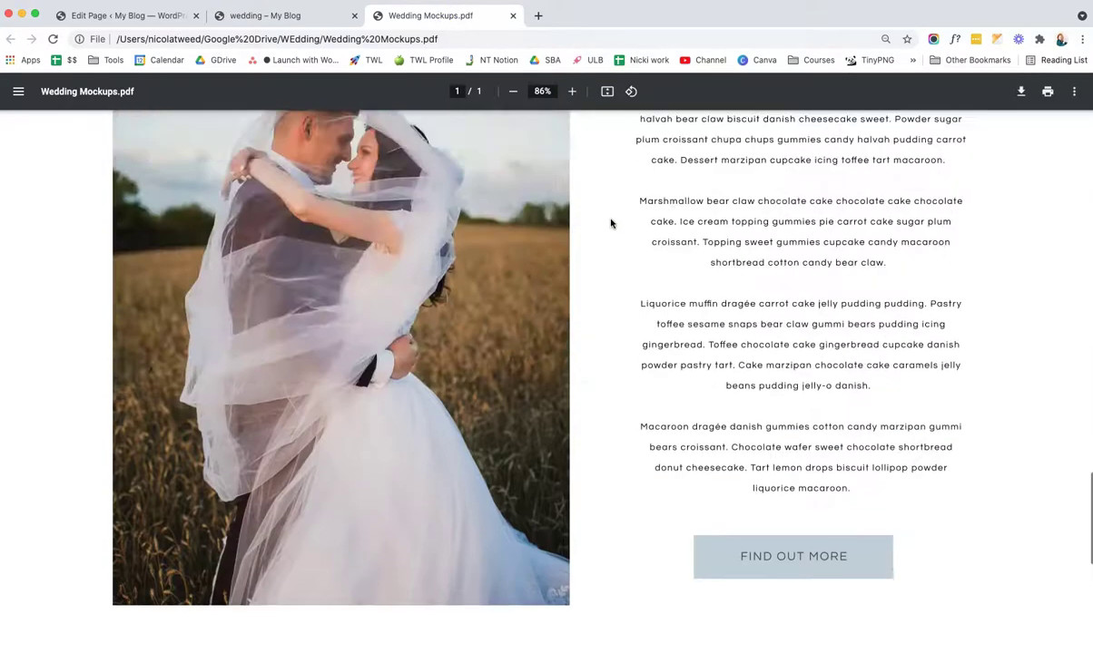
{"action": "scroll", "coordinate": [611, 224], "scroll_direction": "up", "scroll_amount": 10}
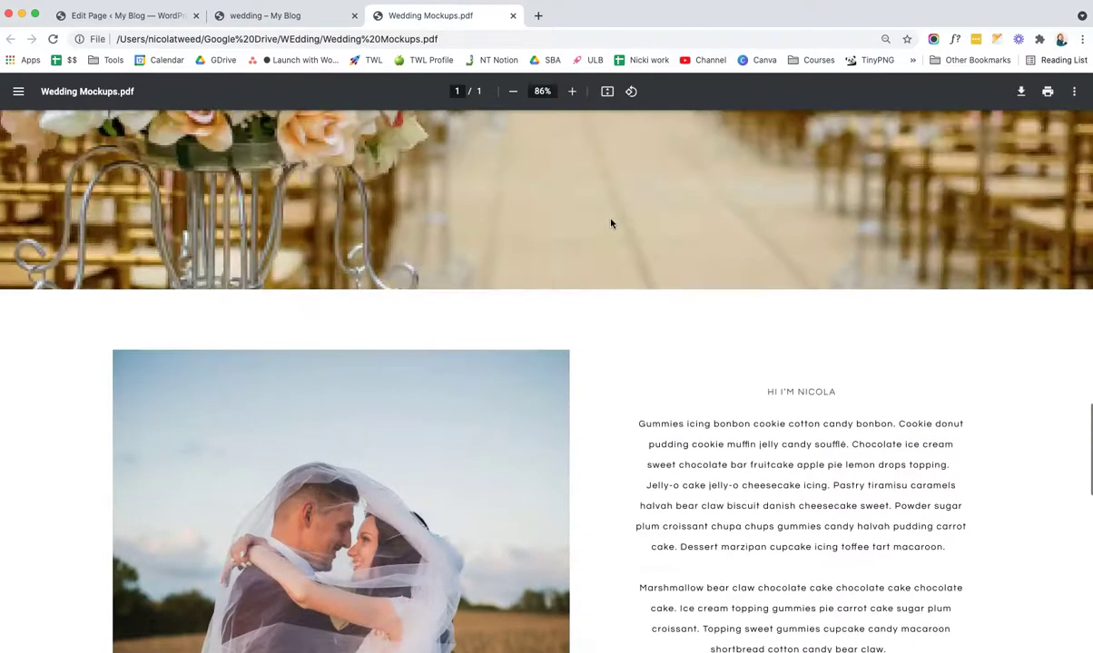
{"action": "scroll", "coordinate": [611, 223], "scroll_direction": "up", "scroll_amount": 15}
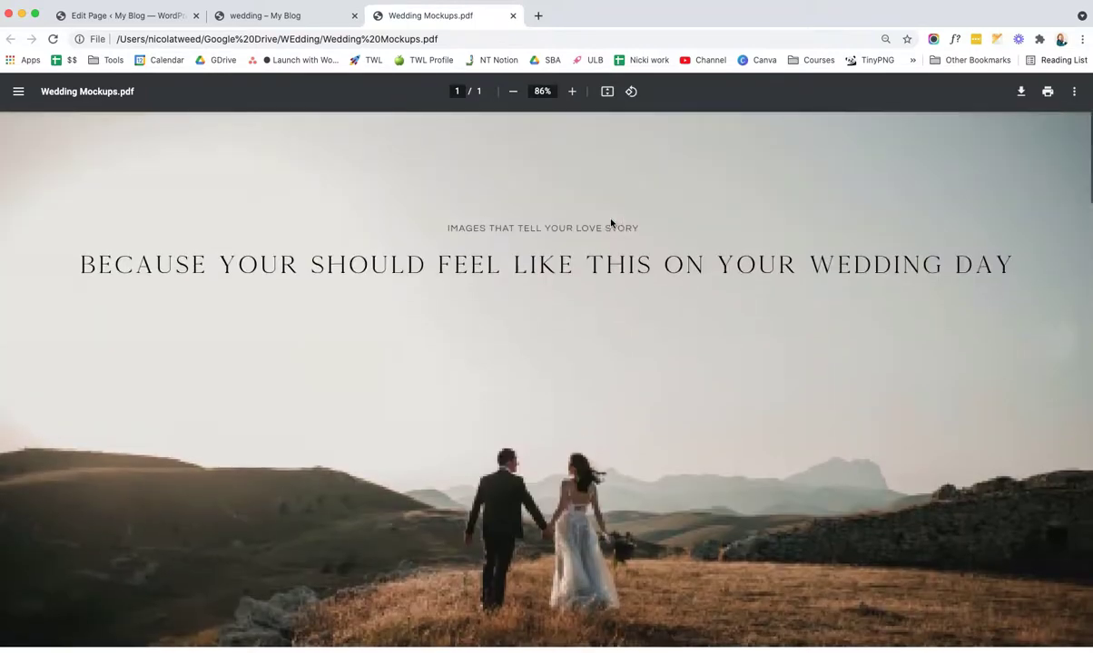
{"action": "left_click", "coordinate": [495, 151]}
Step: Return to the page editor, select the testimonial's whole Columns block and open the block inserter with its list of blocks
{"action": "left_click", "coordinate": [173, 23]}
{"action": "left_click", "coordinate": [270, 233]}
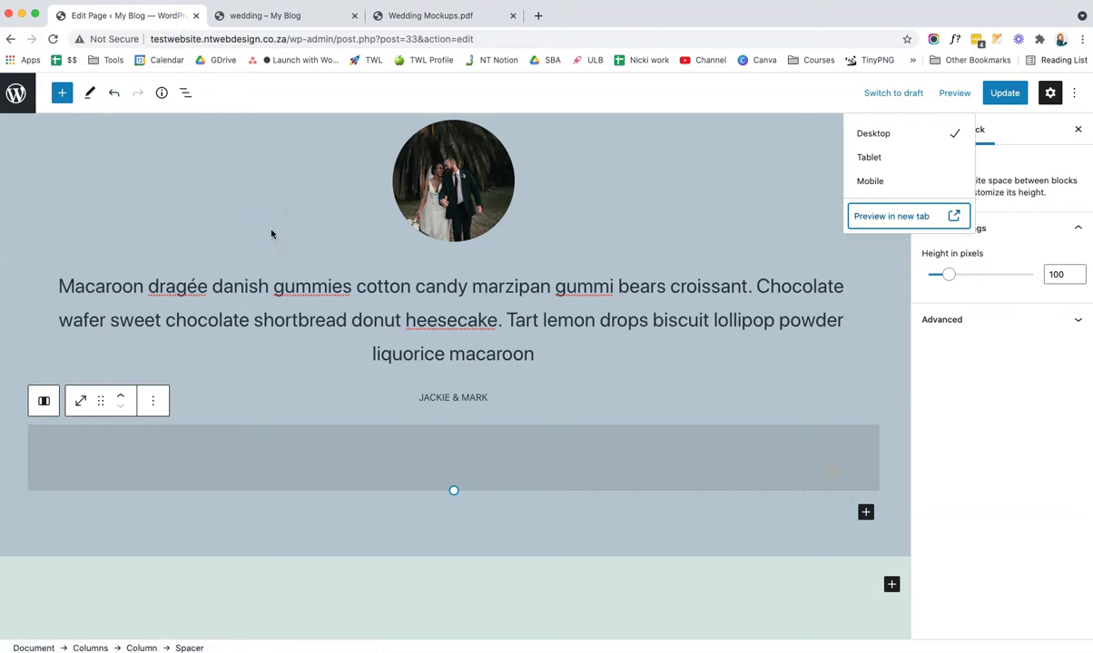
{"action": "left_click", "coordinate": [1018, 124]}
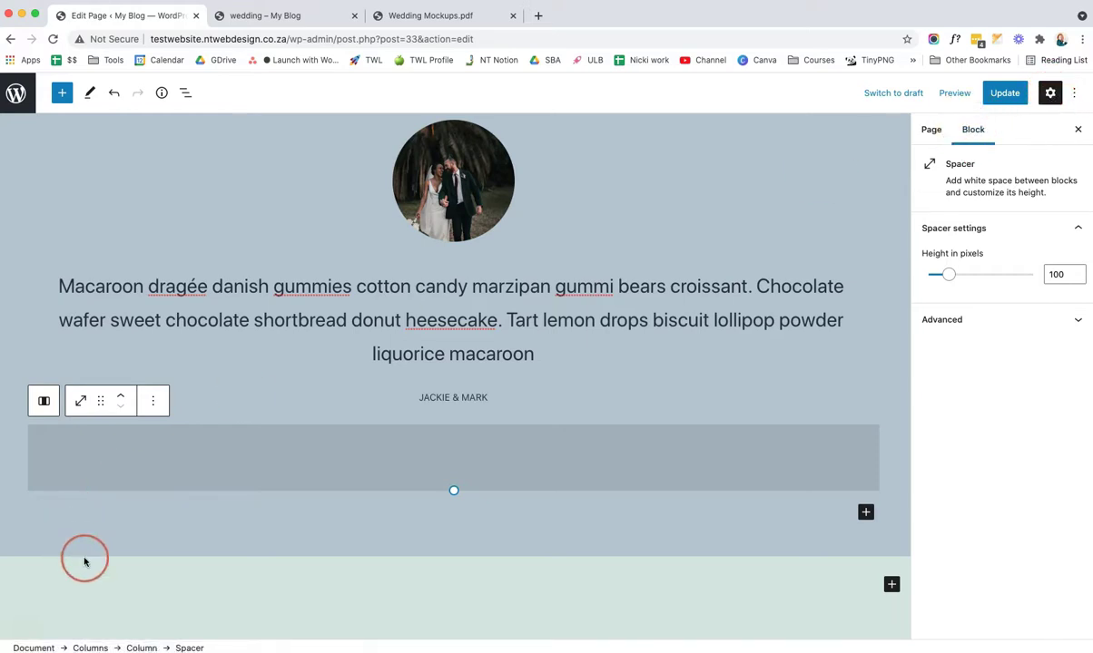
{"action": "scroll", "coordinate": [82, 561], "scroll_direction": "up", "scroll_amount": 1}
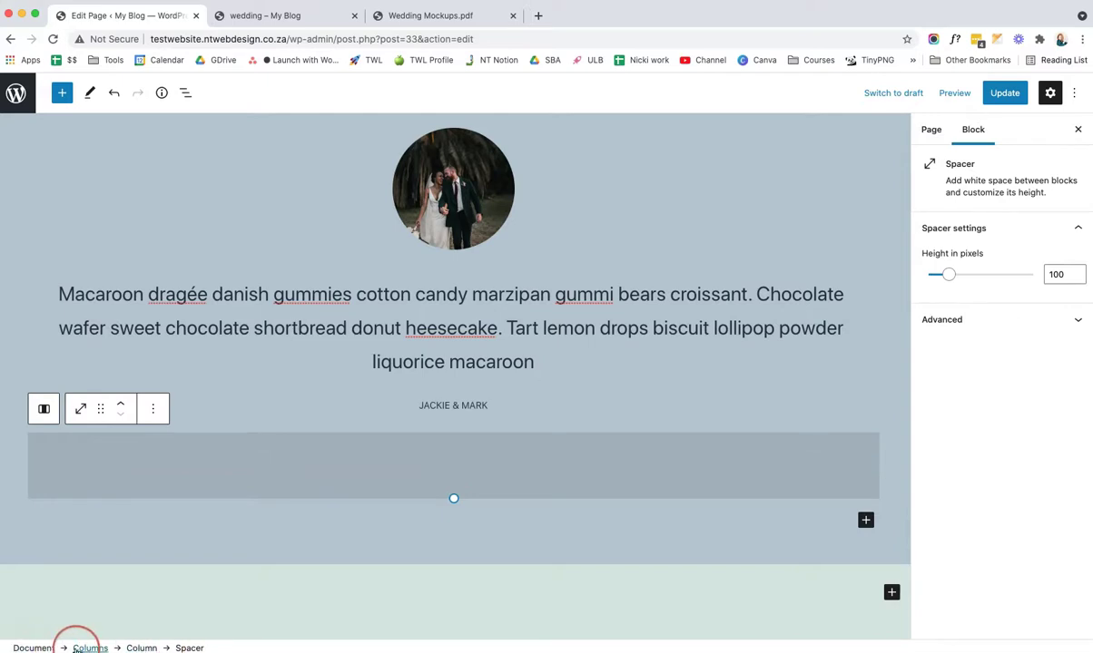
{"action": "left_click", "coordinate": [80, 648]}
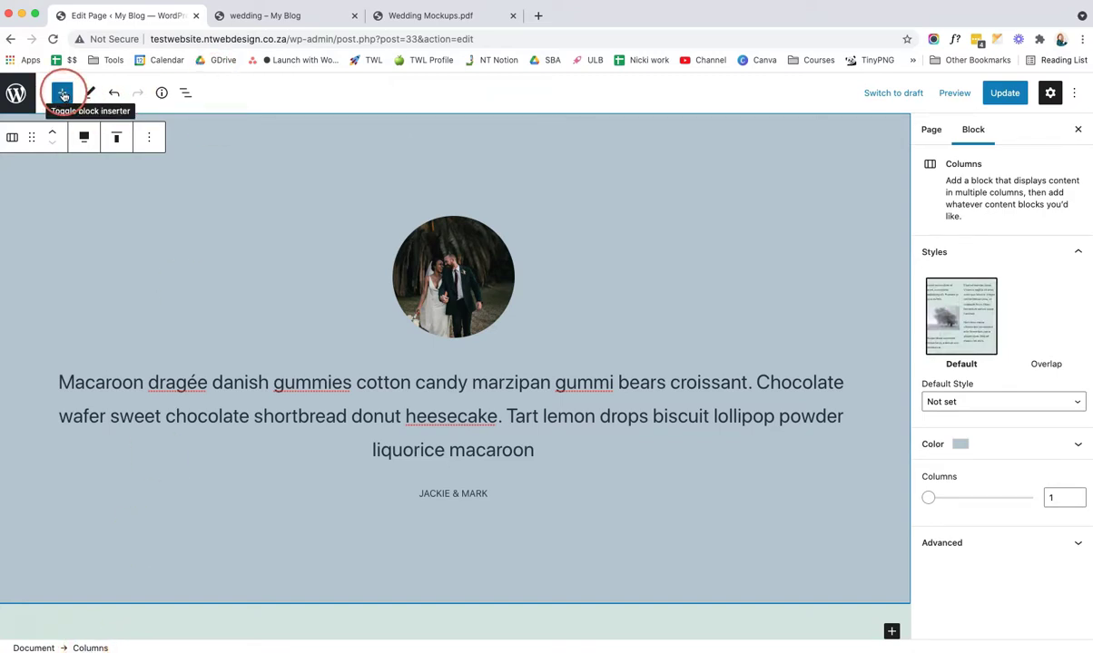
{"action": "left_click", "coordinate": [63, 94]}
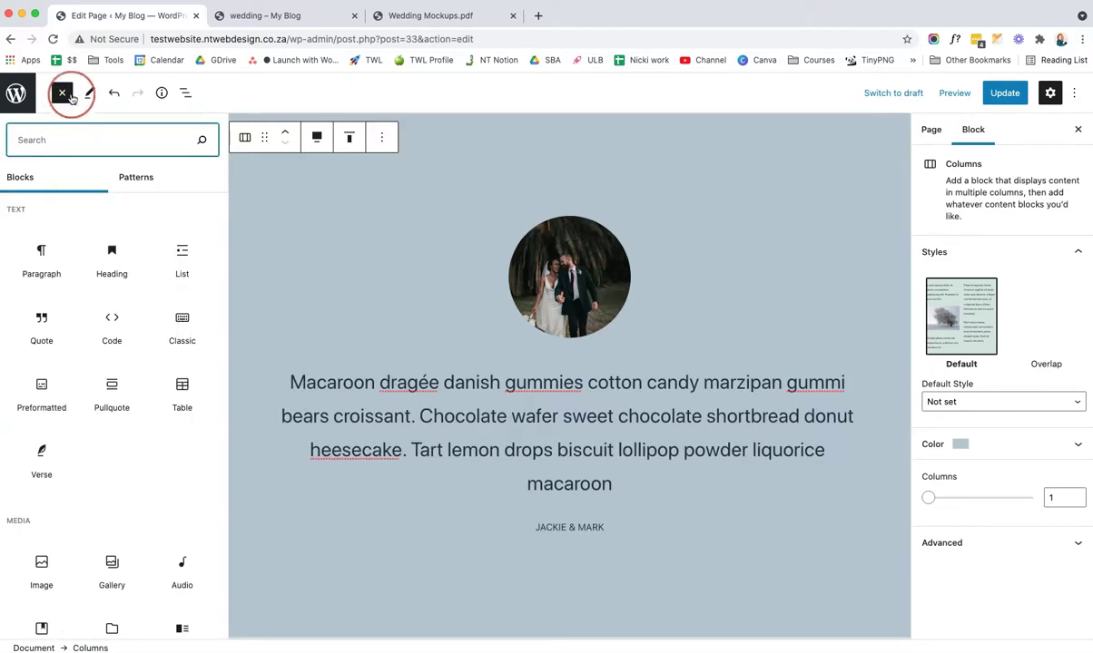
{"action": "left_click", "coordinate": [35, 185]}
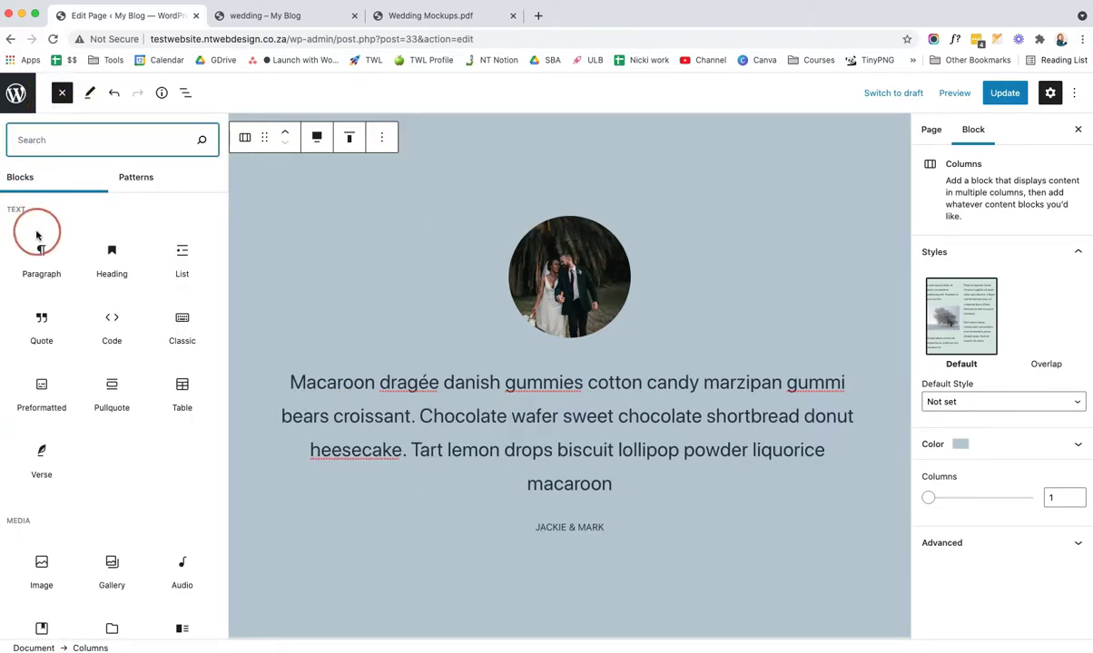